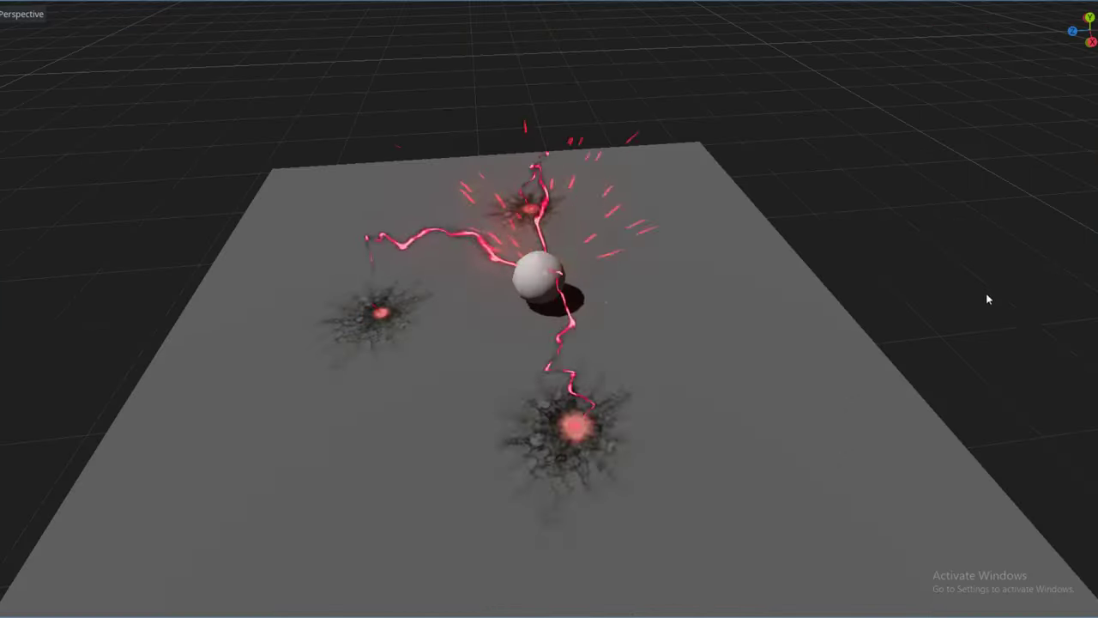
middle_click_drag(1029, 335, 985, 238)
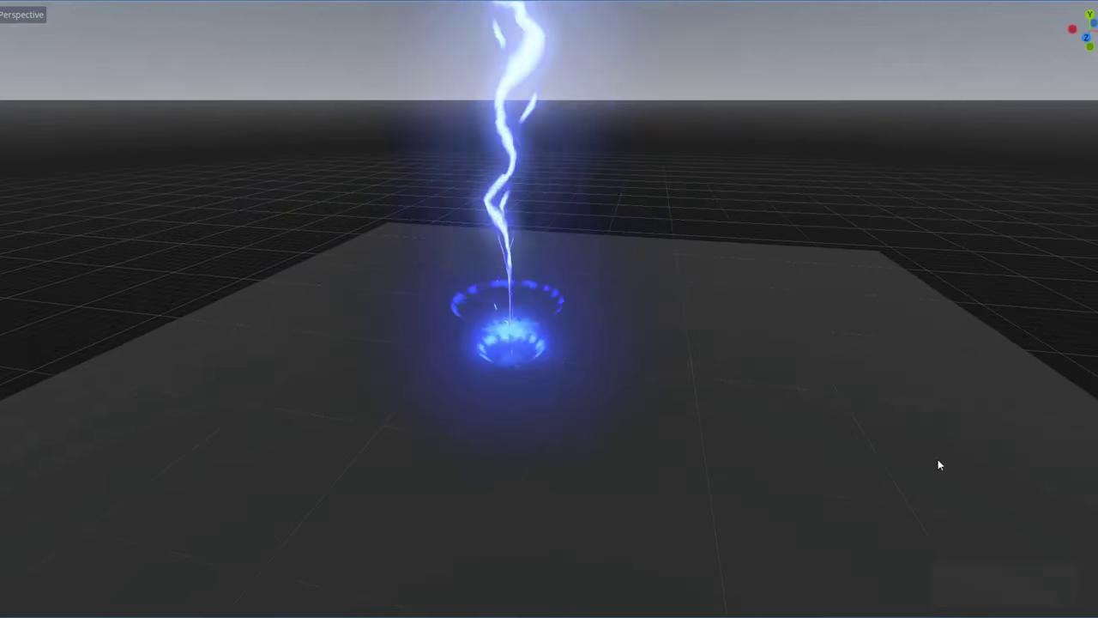
middle_click_drag(938, 459, 959, 443)
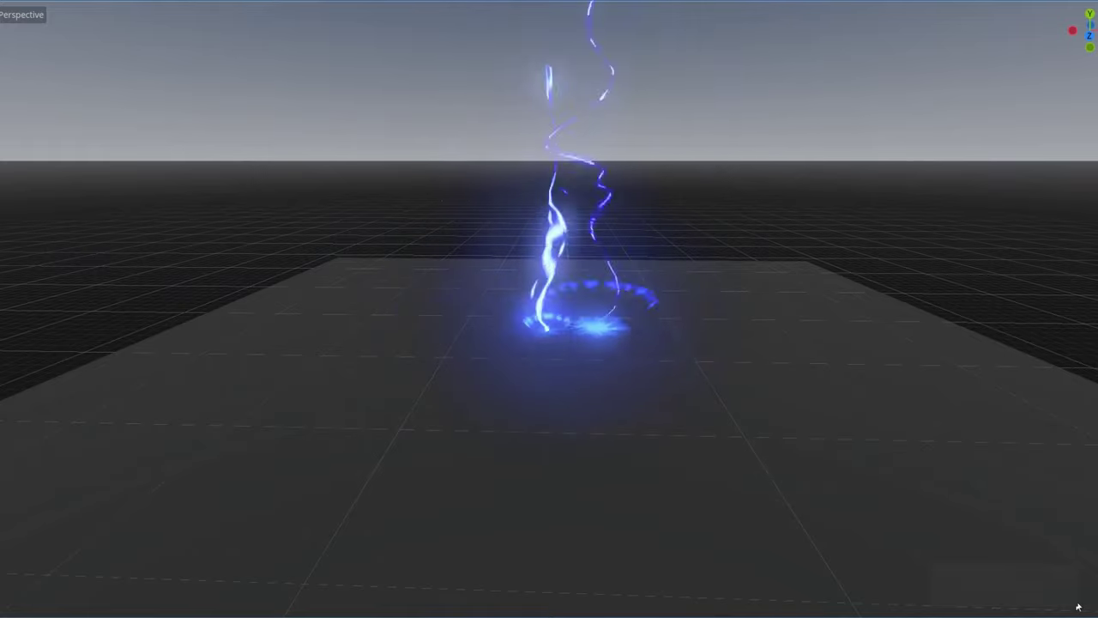
middle_click_drag(1075, 608, 1096, 607)
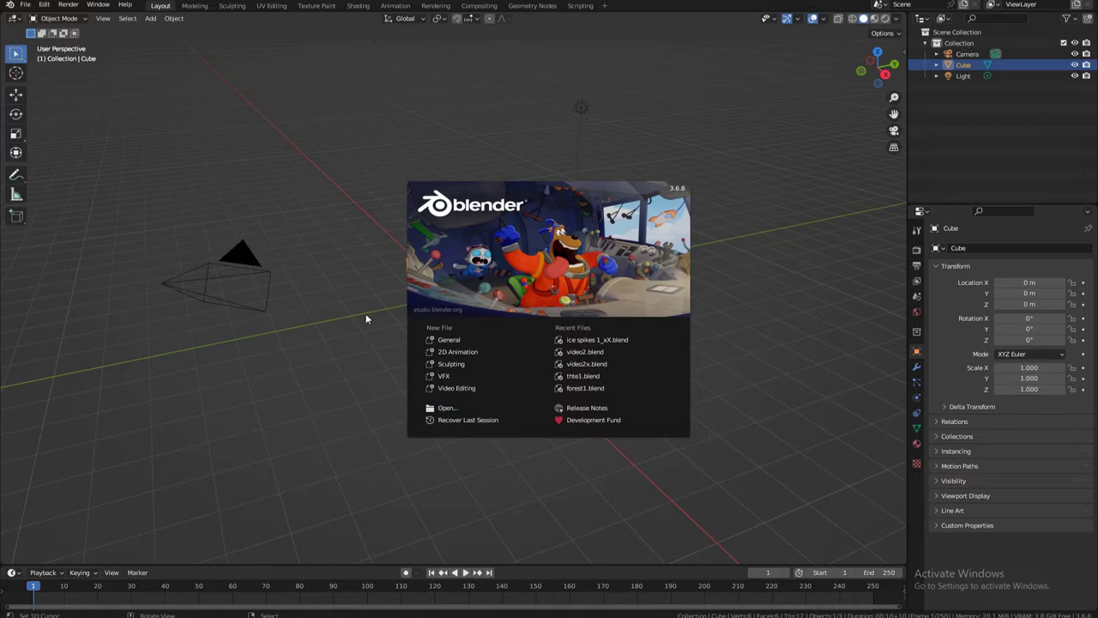
- In Blender, dismiss the start screen and delete all default objects from the scene
left_click(366, 314)
middle_click_drag(427, 316, 512, 258)
key("a")
key("Delete")
- Add a mesh plane at the scene origin and open it for mesh editing
key("shift+a")
mouse_move(505, 256)
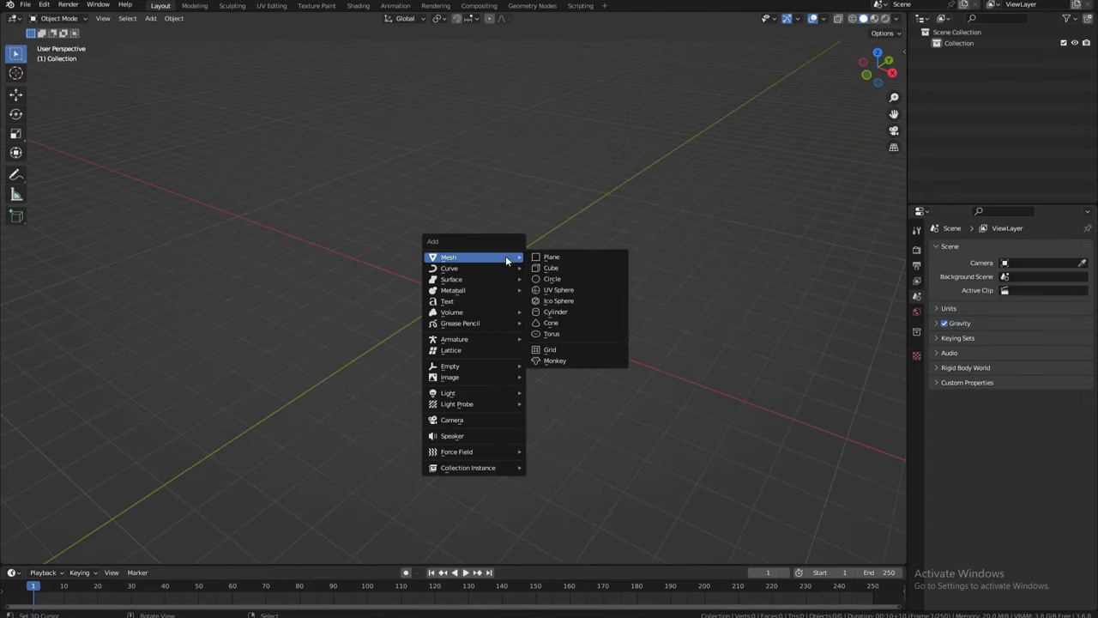
left_click(550, 258)
middle_click_drag(539, 288, 529, 318, "shift")
key("Tab")
scroll(532, 326, "up", 3)
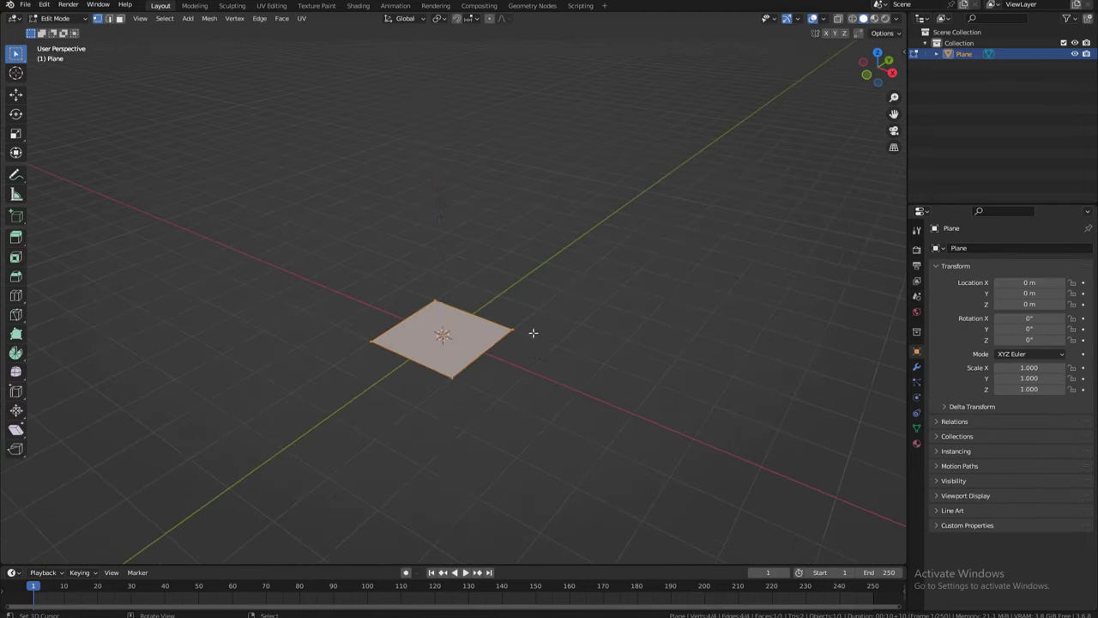
- Rotate the plane's mesh about the global X axis so it stands upright
key("r")
key("z")
key("x")
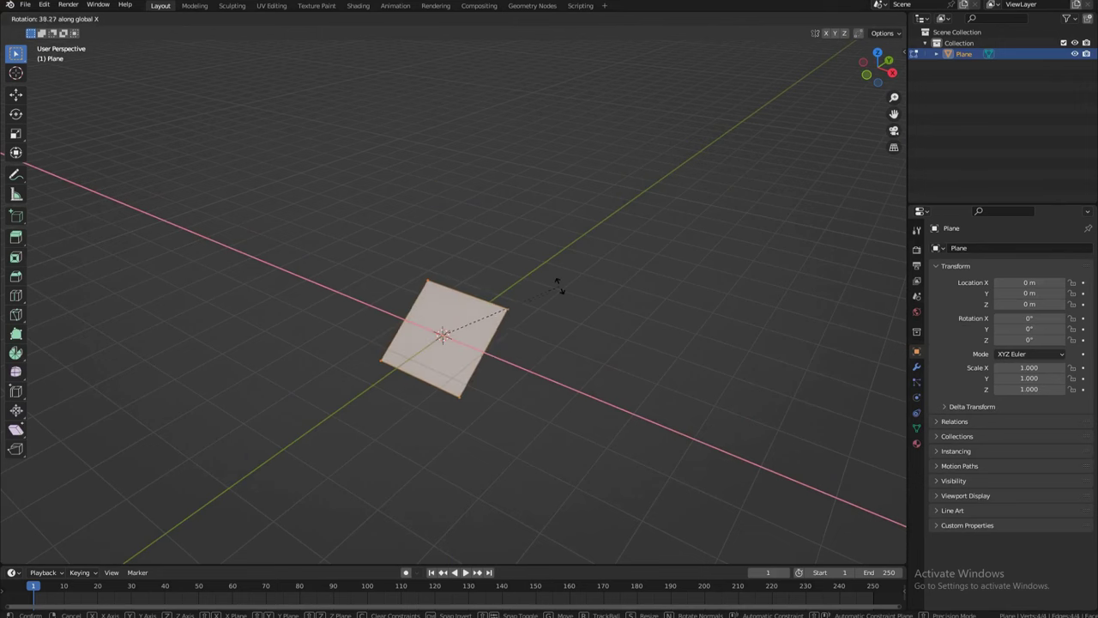
left_click(559, 286)
scroll(529, 312, "down", 5)
middle_click_drag(523, 399, 522, 419)
- Raise the upright plane's mesh along the Z axis well above the origin
key("g")
key("z")
left_click(518, 237)
key("Tab")
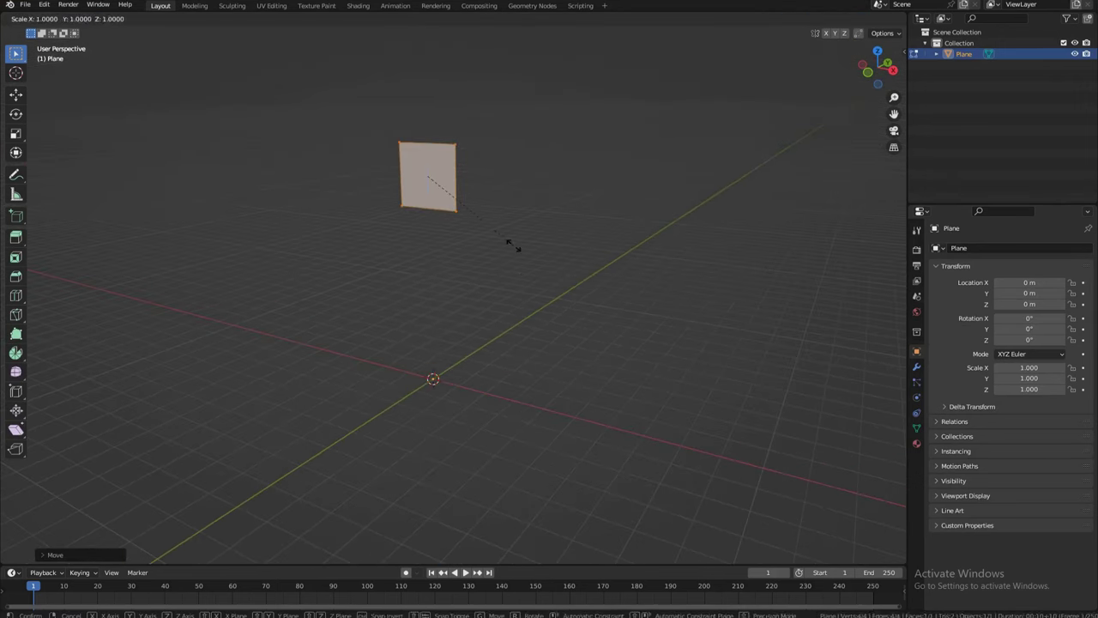
- Scale the plane's mesh along the Z axis to stretch it into a tall, narrow strip
key("s")
key("z")
left_click(821, 213)
middle_click_drag(567, 206, 537, 203)
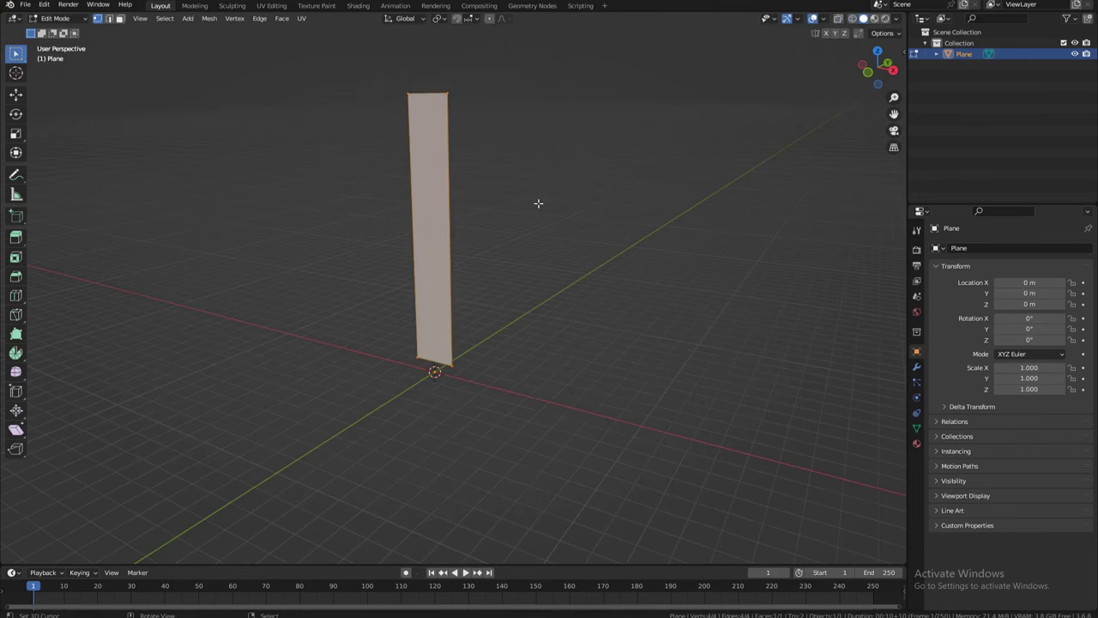
- Move the strip up about 0.68 m along Z so its base sits at the origin, and deselect it
key("g")
key("z")
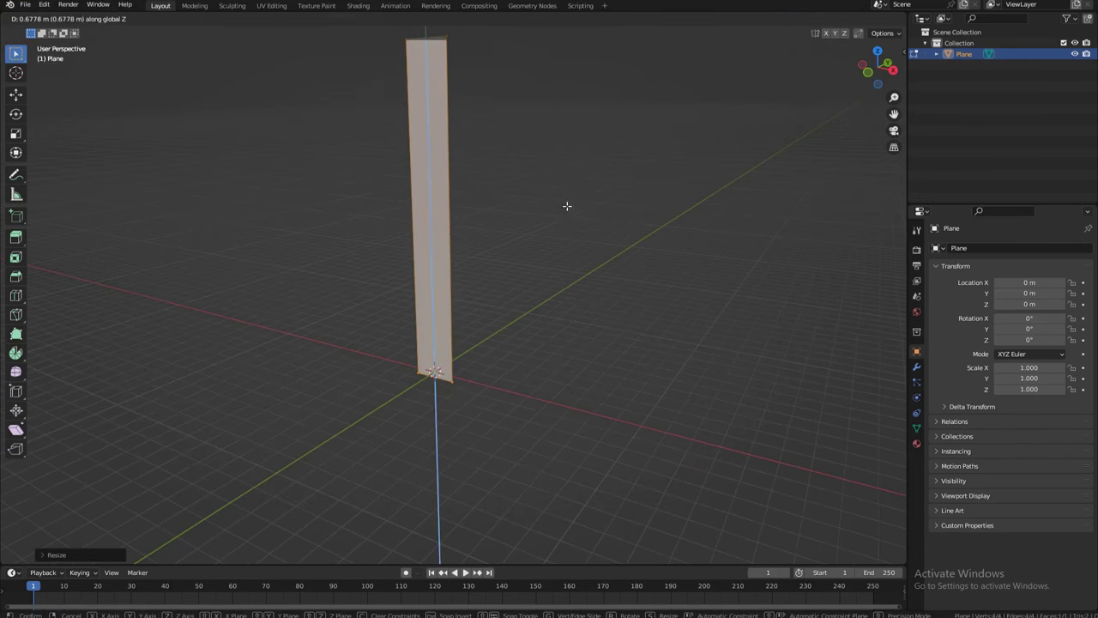
left_click(567, 206)
key("alt+a")
middle_click_drag(485, 215, 495, 286)
- Add 18 evenly spaced horizontal loop cuts along the strip's height
scroll(492, 241, "up", 2)
scroll(493, 239, "down", 3)
key("ctrl+r")
scroll(464, 276, "up", 9)
scroll(463, 276, "up", 8)
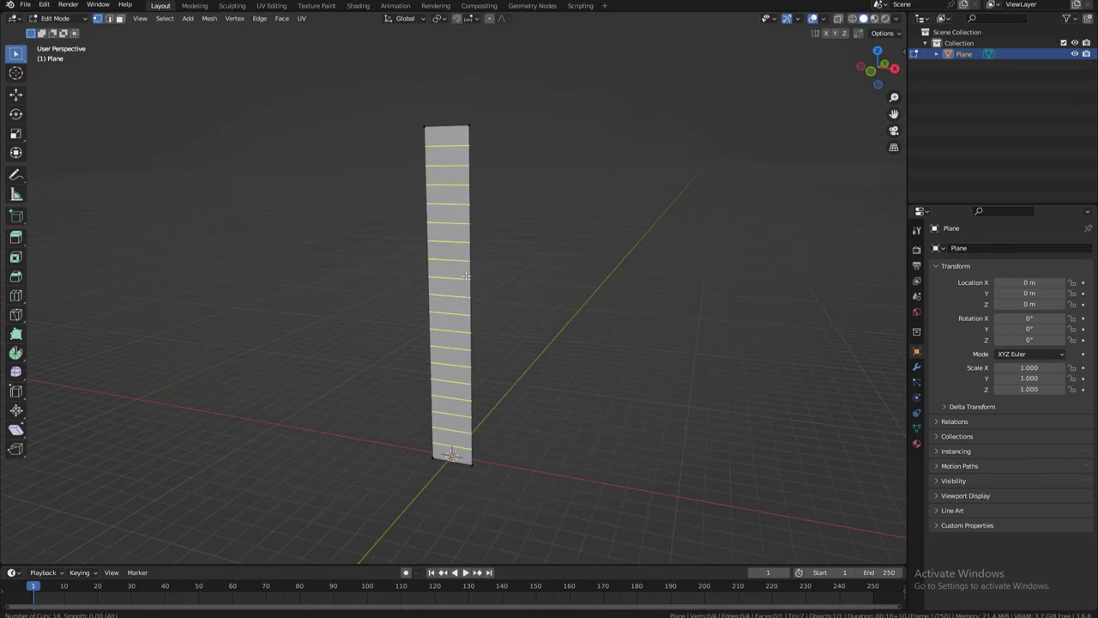
left_click(463, 276)
right_click(463, 276)
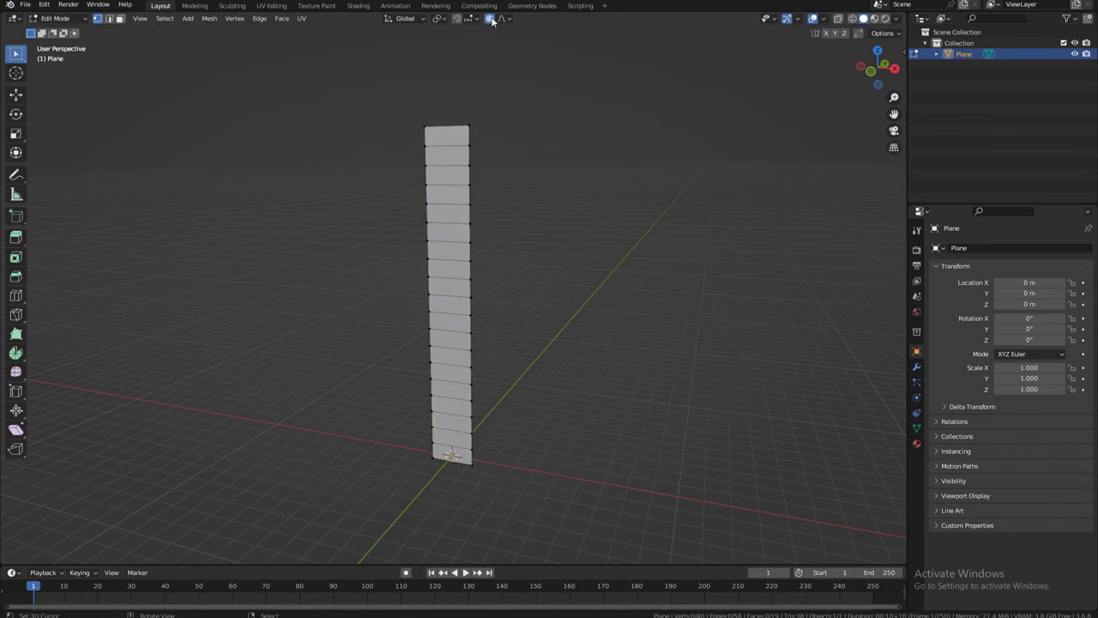
- With proportional editing enabled, move an edge in the strip's upper part along positive X to form a first bend
left_click(461, 203, "alt")
middle_click_drag(515, 247, 538, 247)
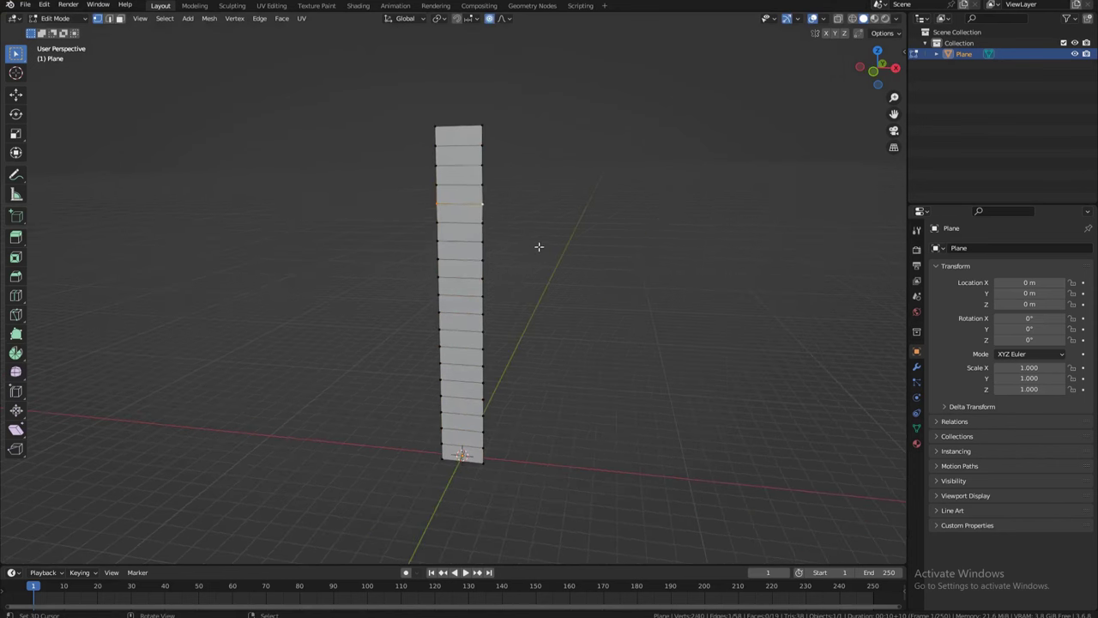
key("g")
key("x")
scroll(559, 246, "down", 7)
scroll(567, 245, "down", 3)
left_click(569, 245)
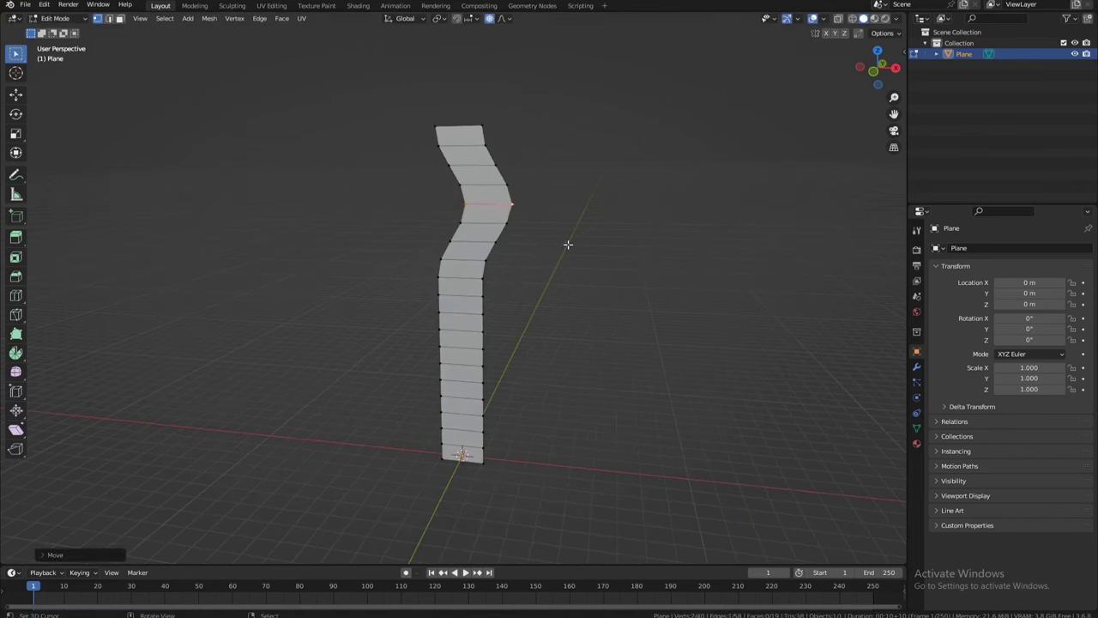
- Move an edge near the strip's middle about -1.39 m along X with a proportional size of about 3.1 m
left_click(472, 329, "alt")
key("g")
key("x")
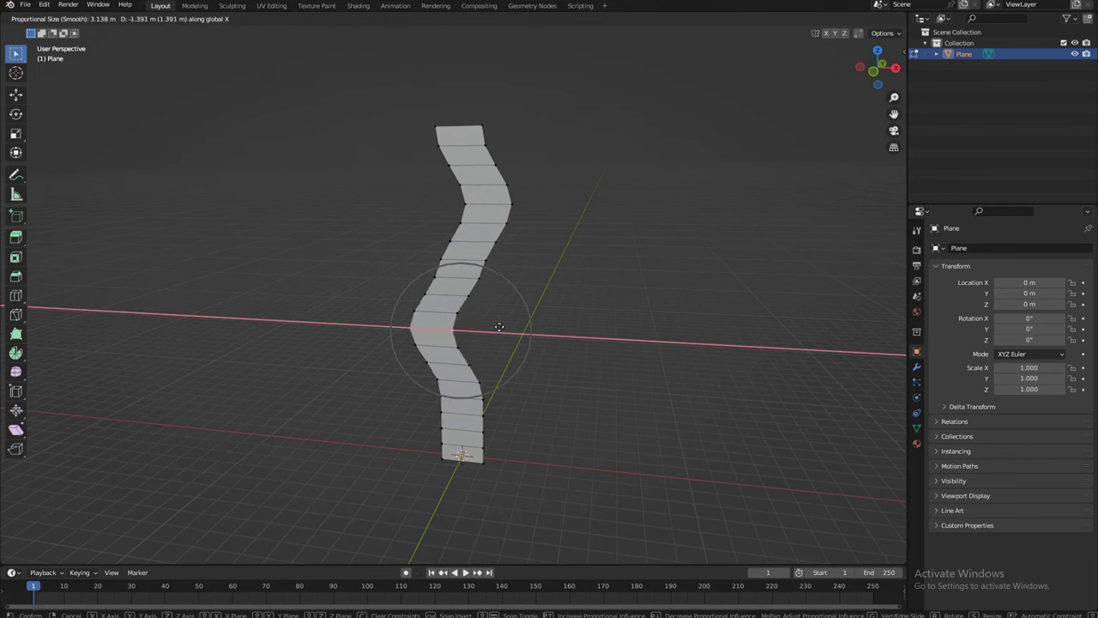
left_click(497, 320)
- Scale up the edge at the upper bend with proportional falloff to widen that part of the strip
left_click(484, 204)
key("s")
scroll(564, 225, "down", 3)
left_click(566, 226)
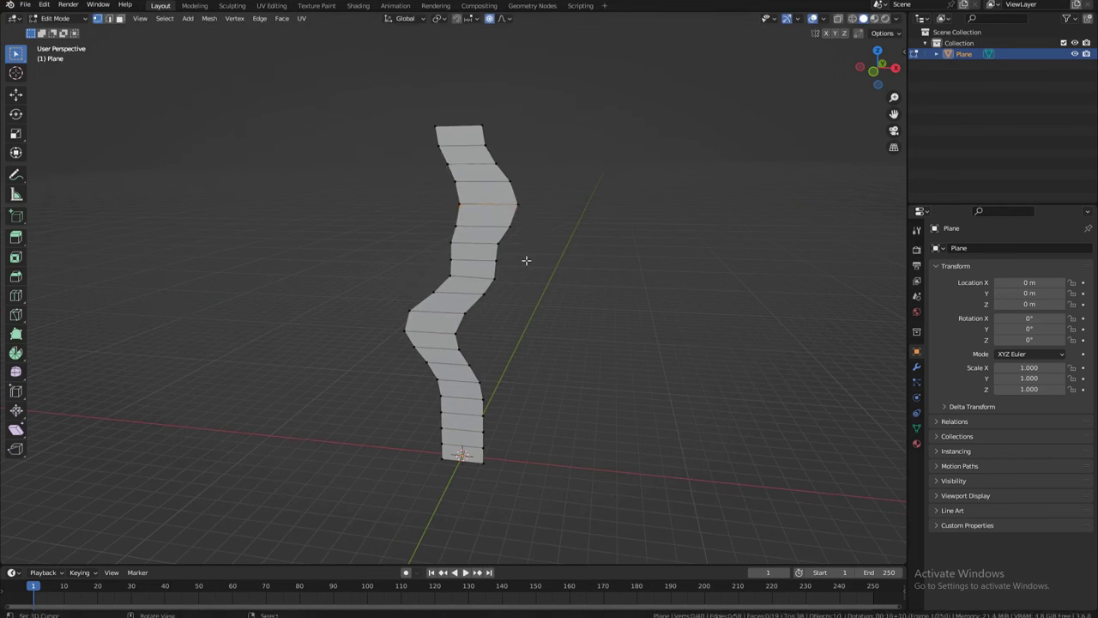
- Move an edge near the strip's base about 1.23 m along X with a proportional size of about 2.4 m
left_click(461, 427)
key("g")
key("x")
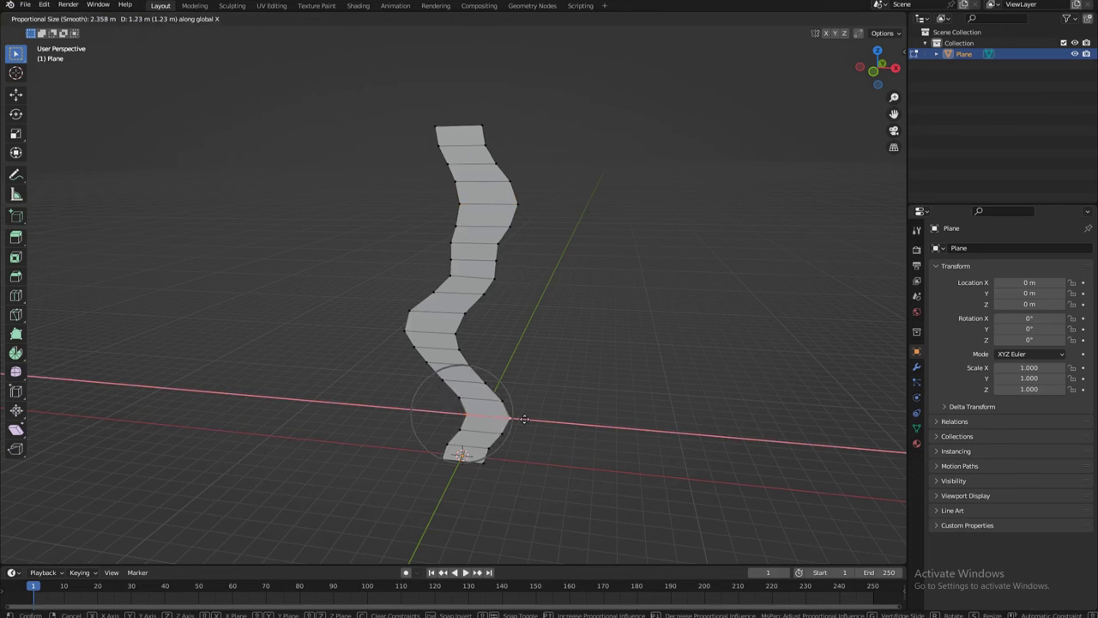
left_click(524, 419)
- Scale down the strip's bottom edge with a reduced proportional falloff to narrow the tip at the origin
left_click(473, 461, "alt")
key("s")
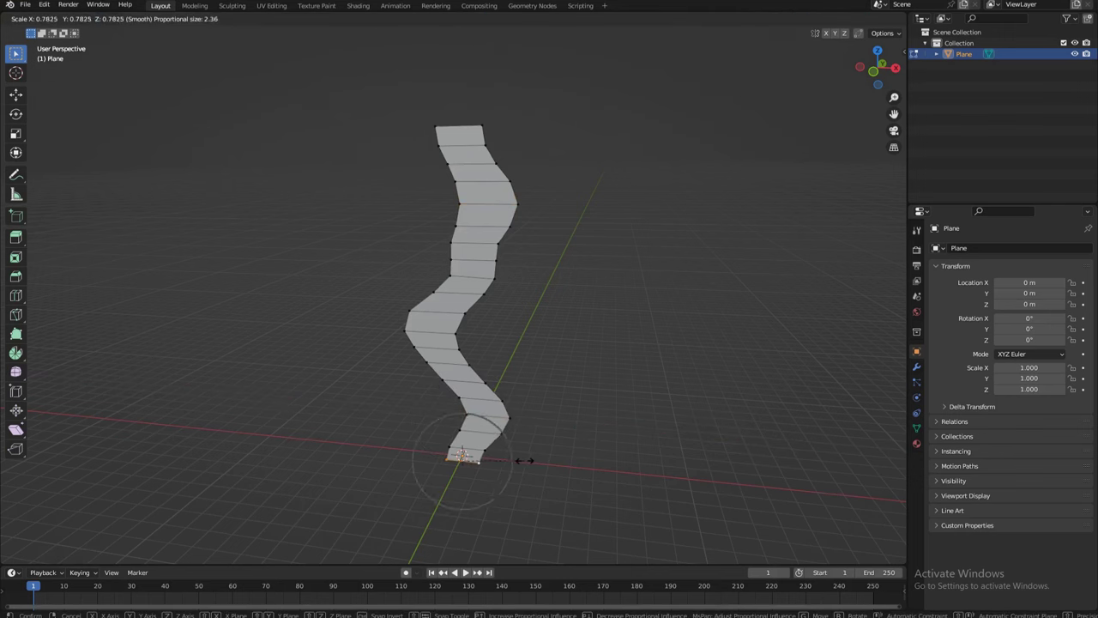
scroll(520, 458, "up", 5)
left_click(503, 452)
middle_click_drag(535, 391, 488, 268)
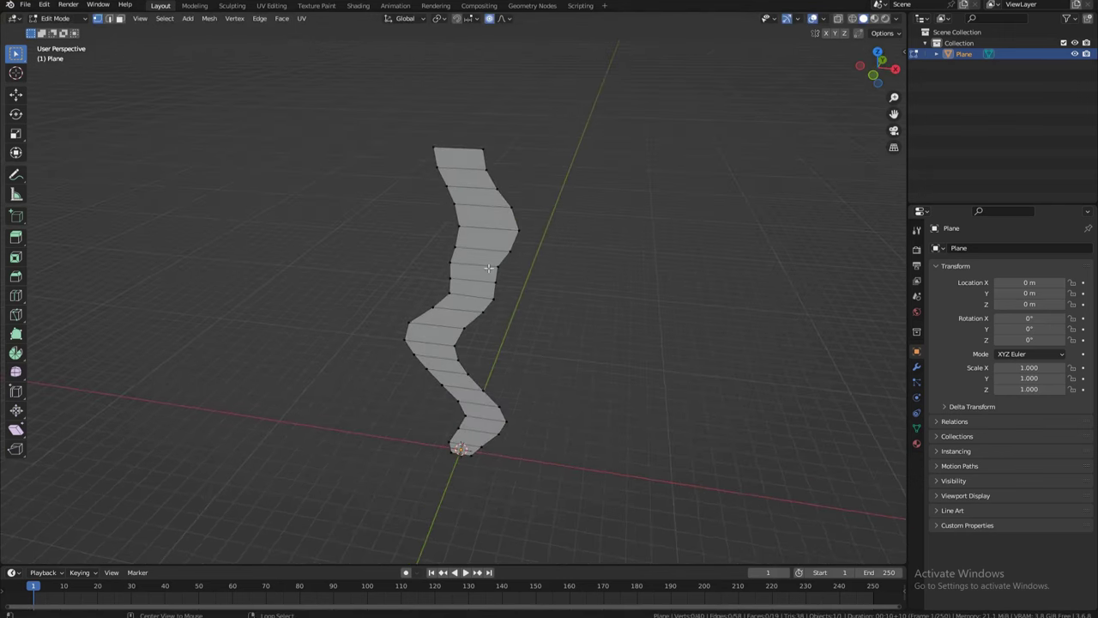
- Rotate the strip's top edge about 73° around Z with a proportional size of about 12 to twist the strip
left_click(472, 153)
middle_click_drag(613, 331, 572, 397)
key("r")
key("z")
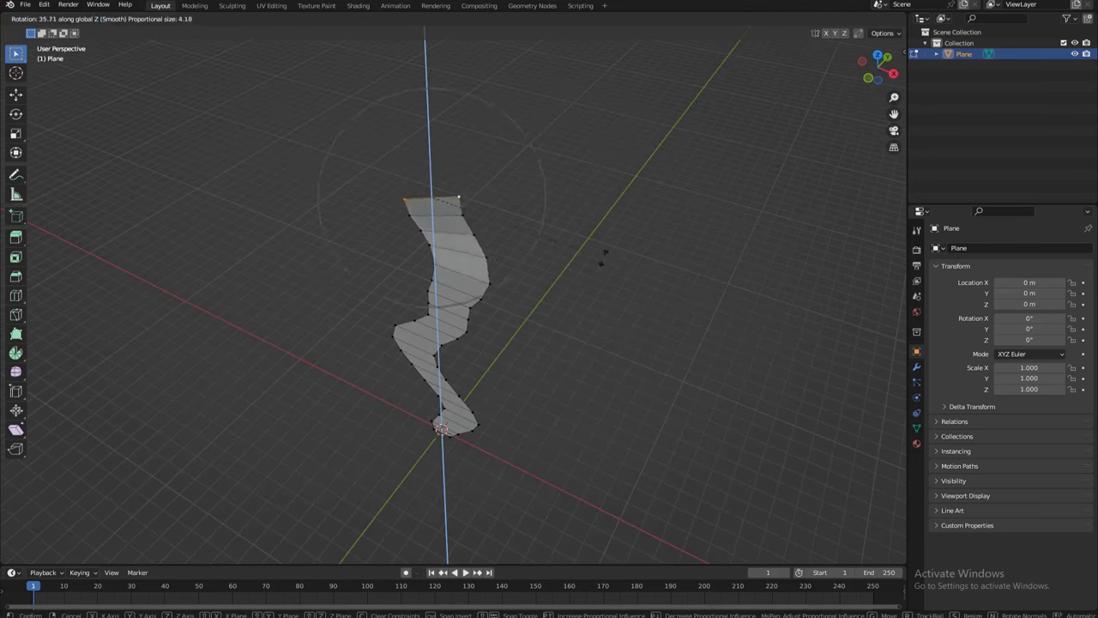
scroll(529, 182, "down", 2)
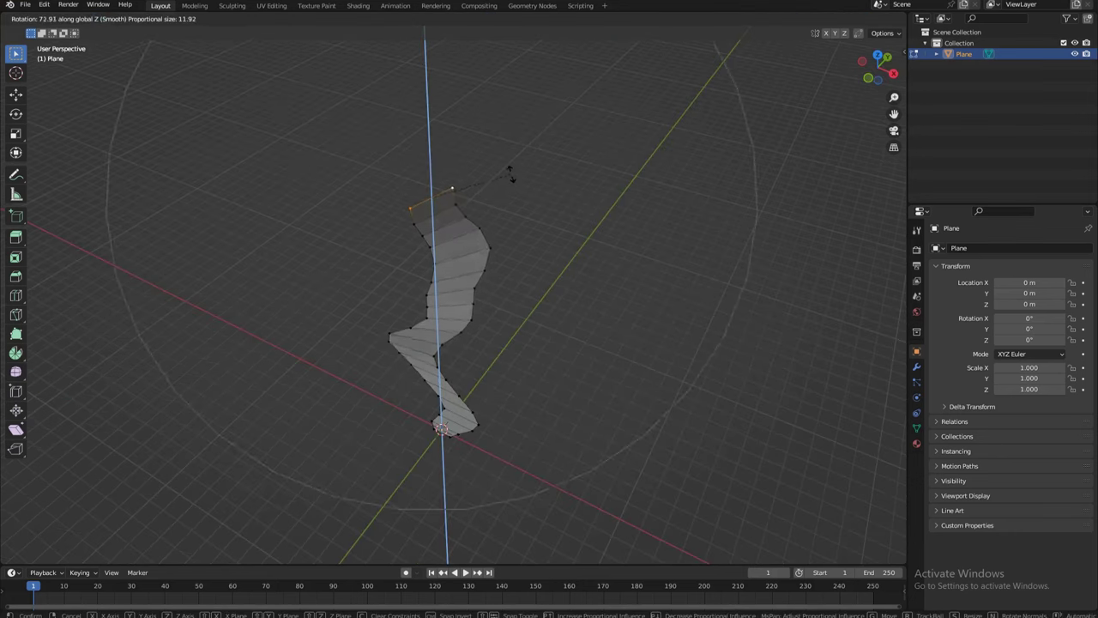
left_click(503, 169)
middle_click_drag(574, 377, 620, 328)
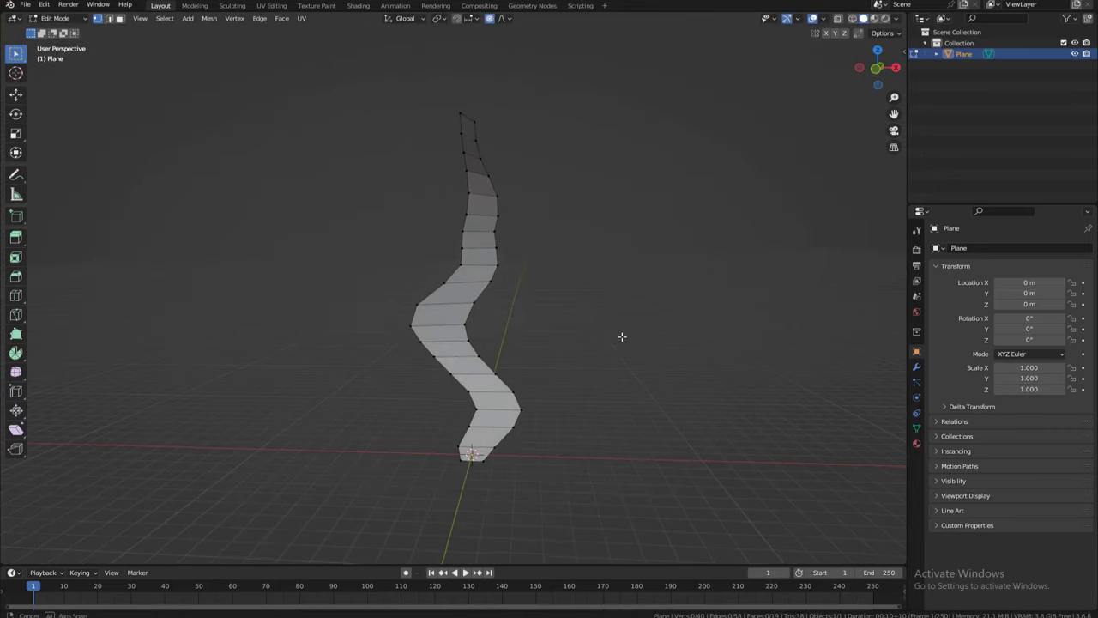
- Rotate the top edge about -45° around Z with a proportional size of about 5, and leave mesh editing
key("a")
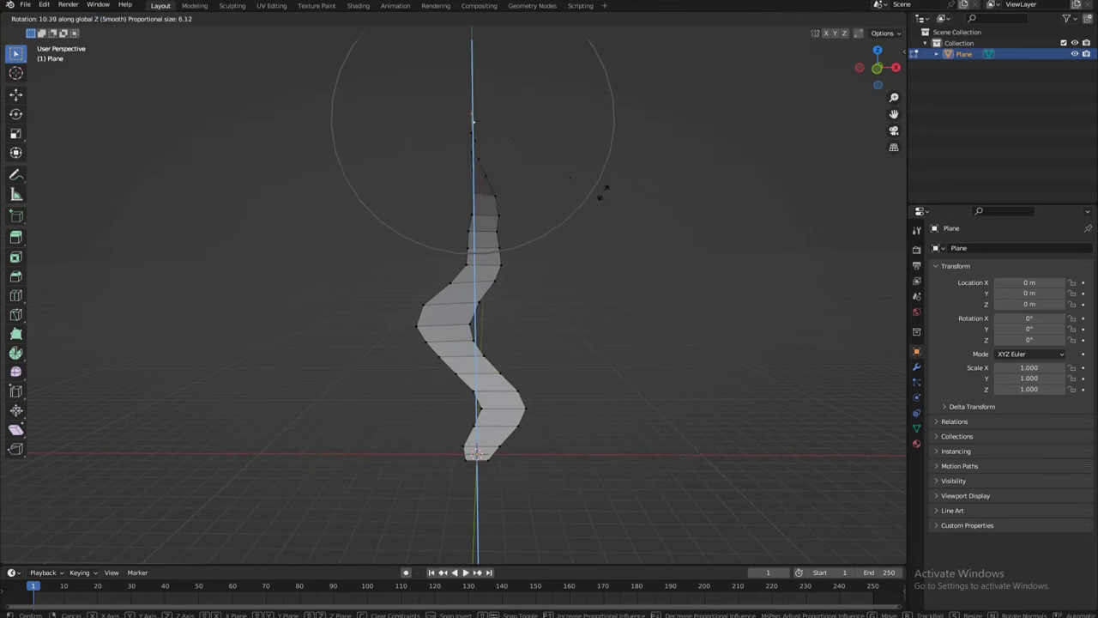
scroll(611, 90, "up", 2)
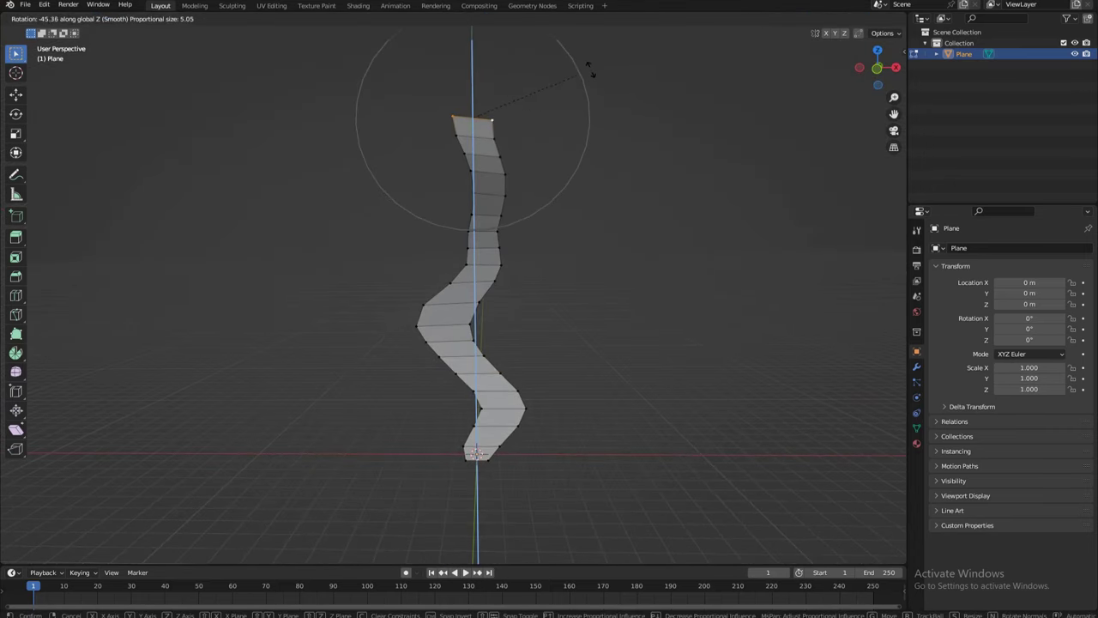
left_click(589, 65)
middle_click_drag(611, 167, 583, 256)
key("Tab")
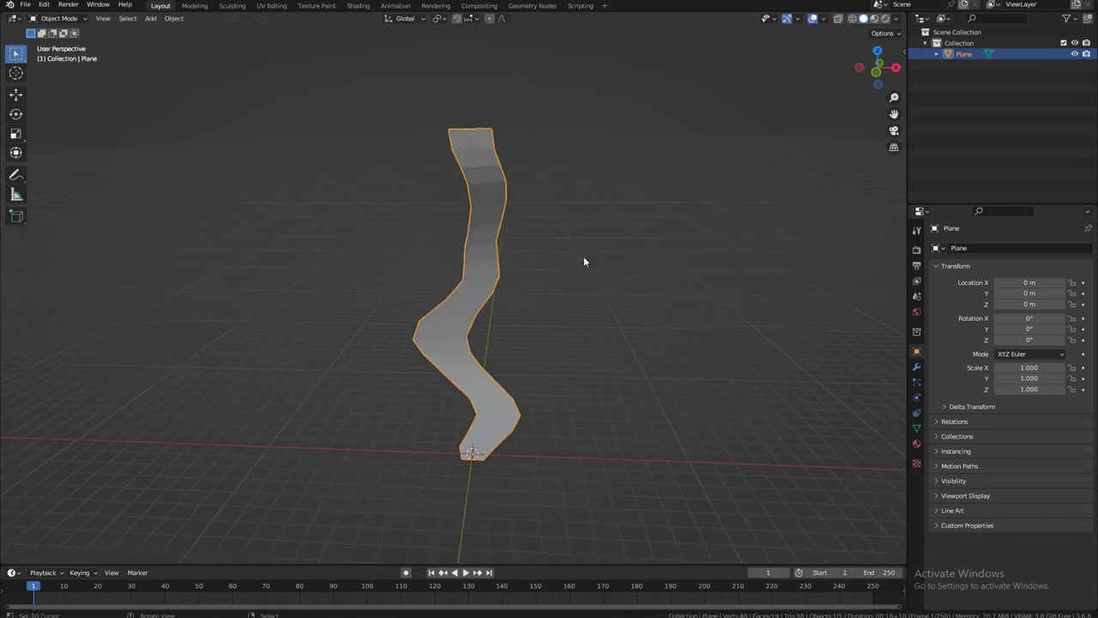
- Resume mesh editing and nudge three vertices along the strip's upper and middle left edge to make its outline irregular
key("Tab")
left_click(460, 241)
key("g")
left_click(465, 263)
right_click(463, 180)
key("g")
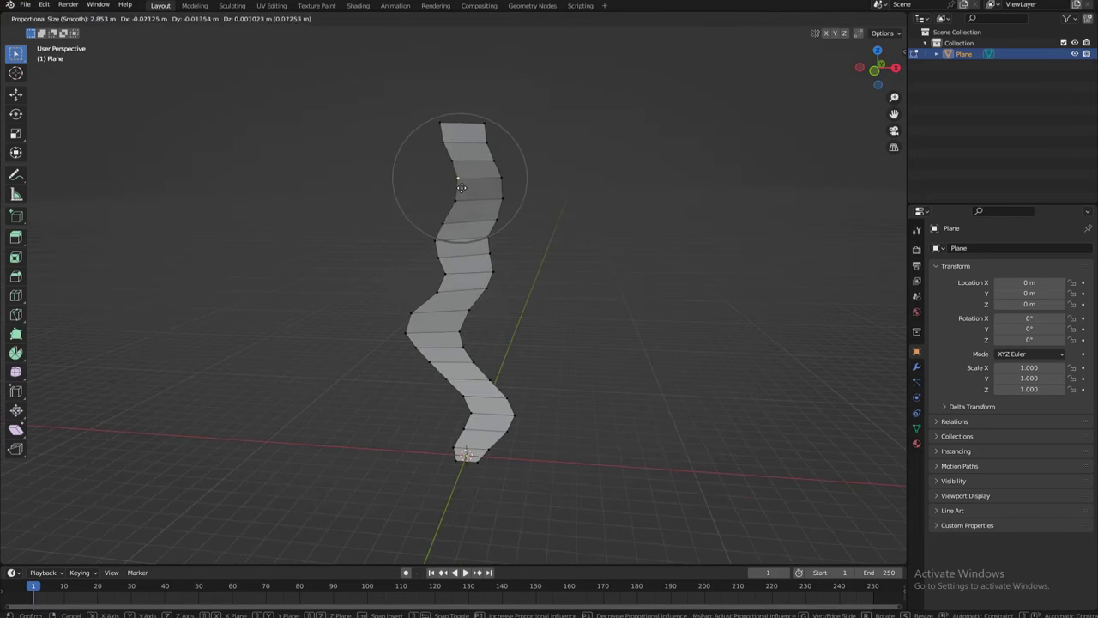
left_click(454, 182)
right_click(446, 295)
key("g")
left_click(443, 297)
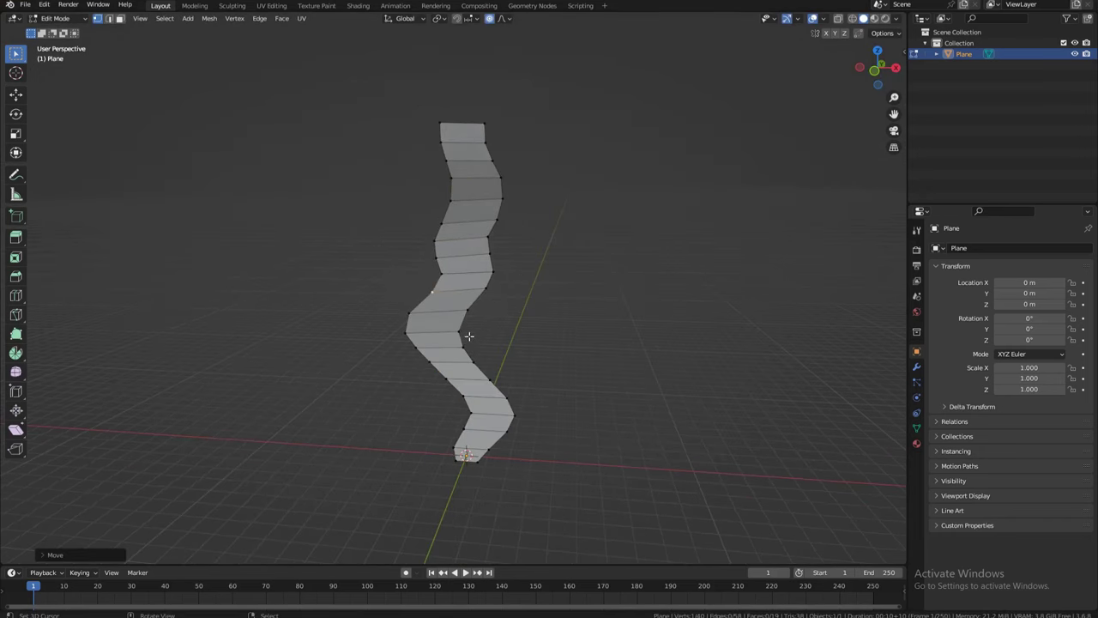
- Push two vertices on the strip's lower right edge outward and adjust a vertex on its lower left edge
right_click(470, 337)
key("g")
left_click(484, 334)
right_click(490, 373)
key("g")
left_click(501, 371)
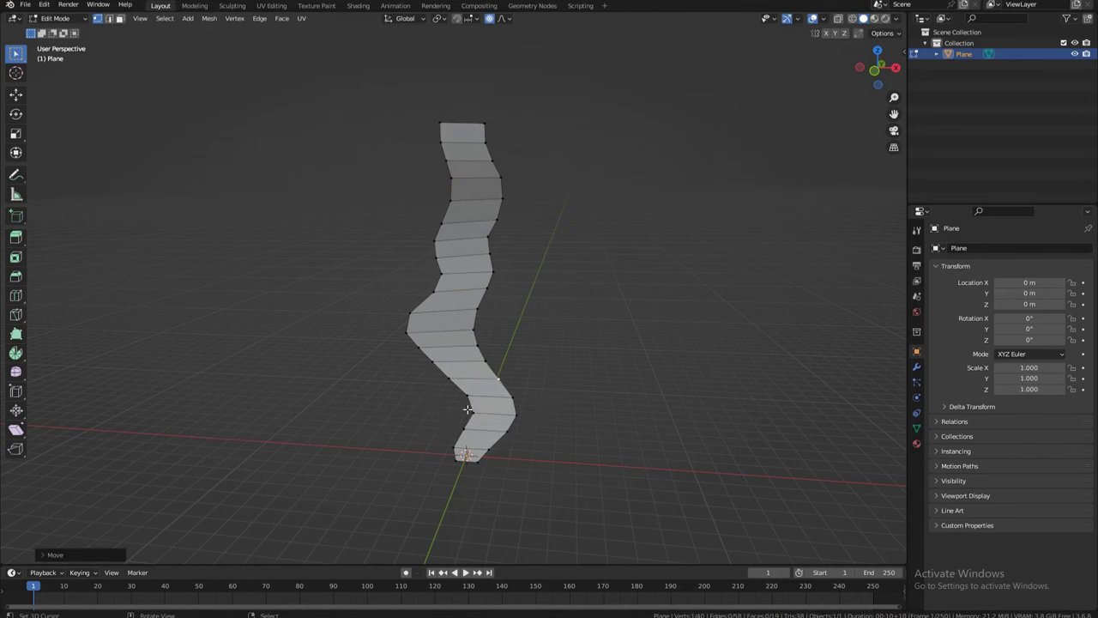
key("g")
left_click(468, 408)
mouse_move(469, 408)
middle_mouse_down()
mouse_move(512, 387)
mouse_move(557, 392)
mouse_move(571, 414)
mouse_move(538, 409)
mouse_move(535, 326)
middle_mouse_up()
middle_click_drag(543, 245, 560, 302)
- Enlarge the outliner area and switch it to the UV Editor
left_click_drag(907, 289, 832, 286)
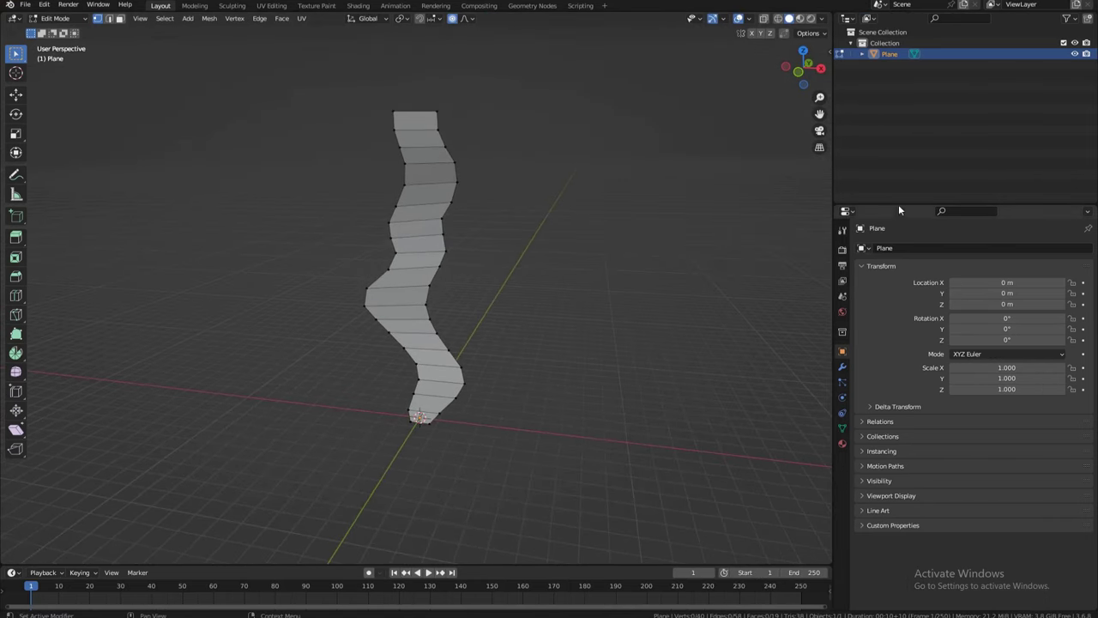
left_click_drag(898, 206, 899, 278)
left_click(847, 19)
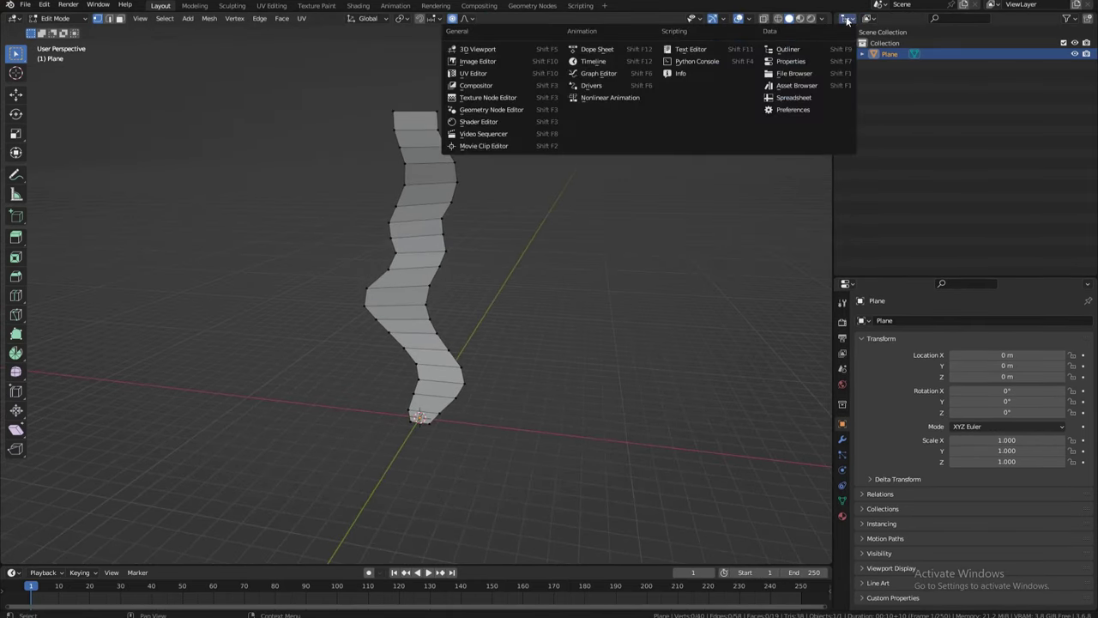
left_click(470, 75)
- Grow the selection from the strip's top edge down six segments to examine their UV layout, and clear the selection
middle_click_drag(434, 114, 420, 160, "shift")
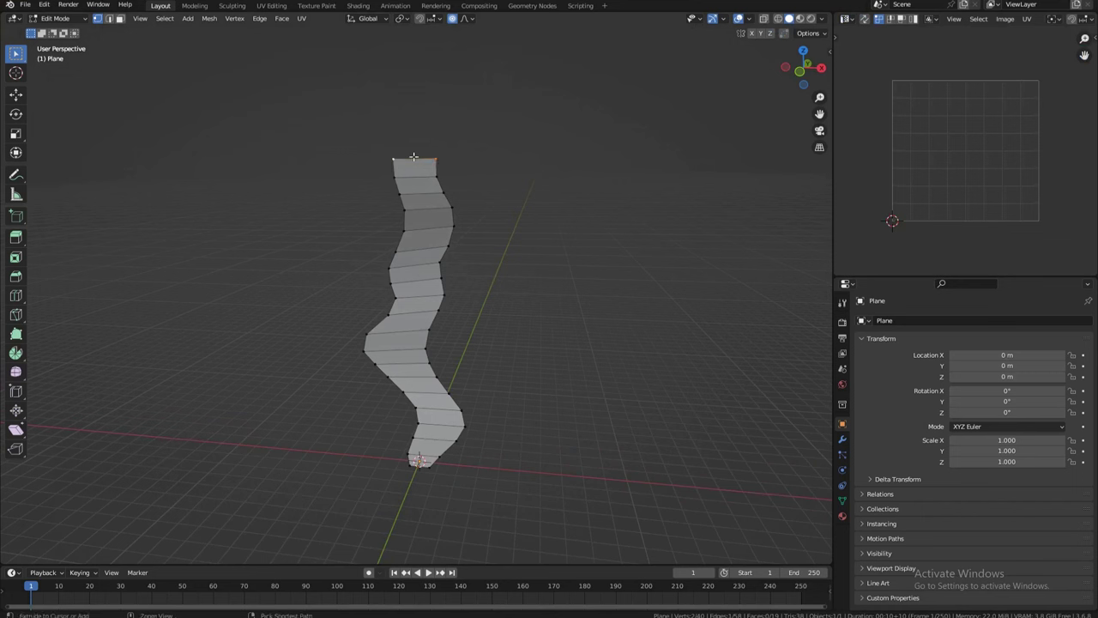
key("ctrl+KP_Add")
key("ctrl+KP_Add")
key("ctrl+KP_Add")
key("ctrl+KP_Add")
key("ctrl+KP_Add")
key("ctrl+KP_Add")
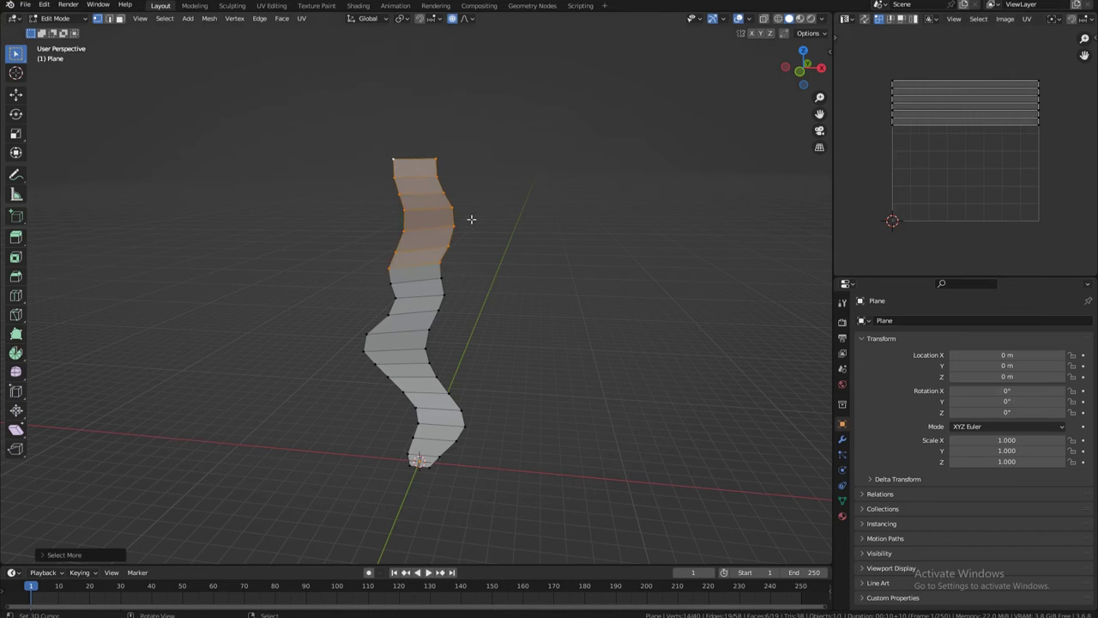
key("alt+a")
middle_click_drag(471, 219, 446, 188)
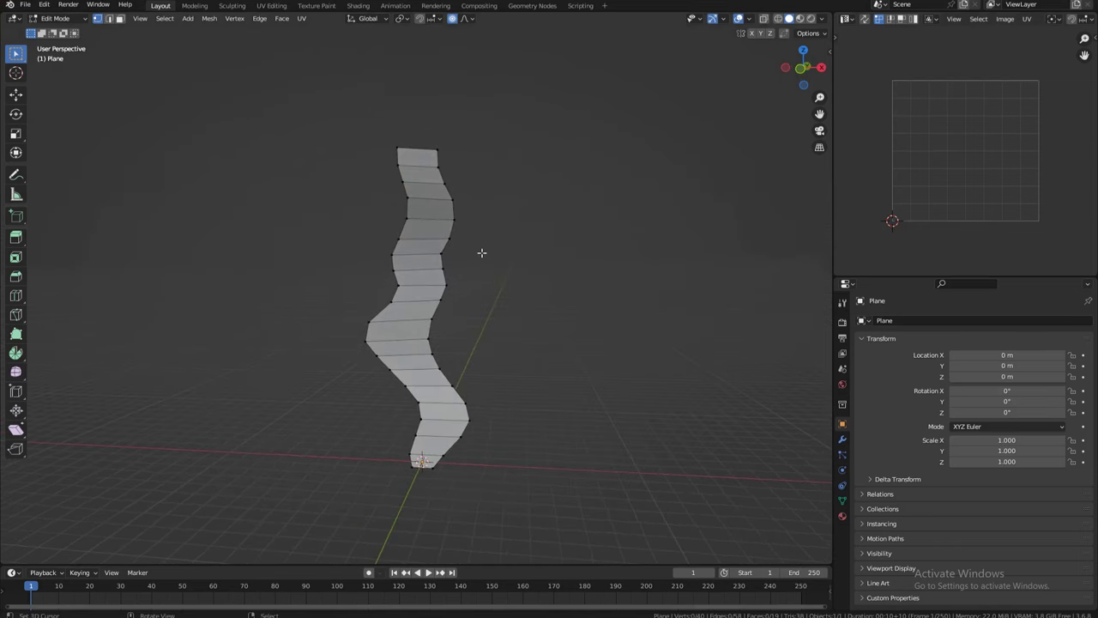
- Leave editing the strip, add a second mesh plane at the origin, and open it for mesh editing
key("Tab")
scroll(507, 383, "up", 4)
scroll(497, 365, "down", 3)
middle_click_drag(494, 402, 482, 363, "shift")
scroll(482, 363, "up", 2)
key("shift+a")
mouse_move(485, 334)
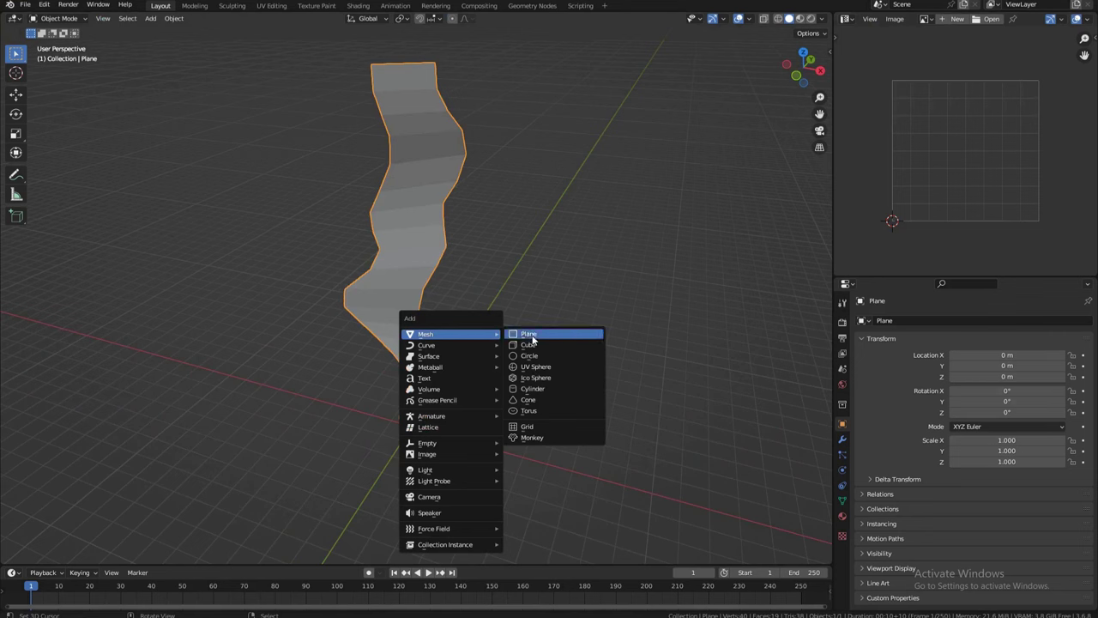
left_click(550, 336)
scroll(426, 474, "up", 2)
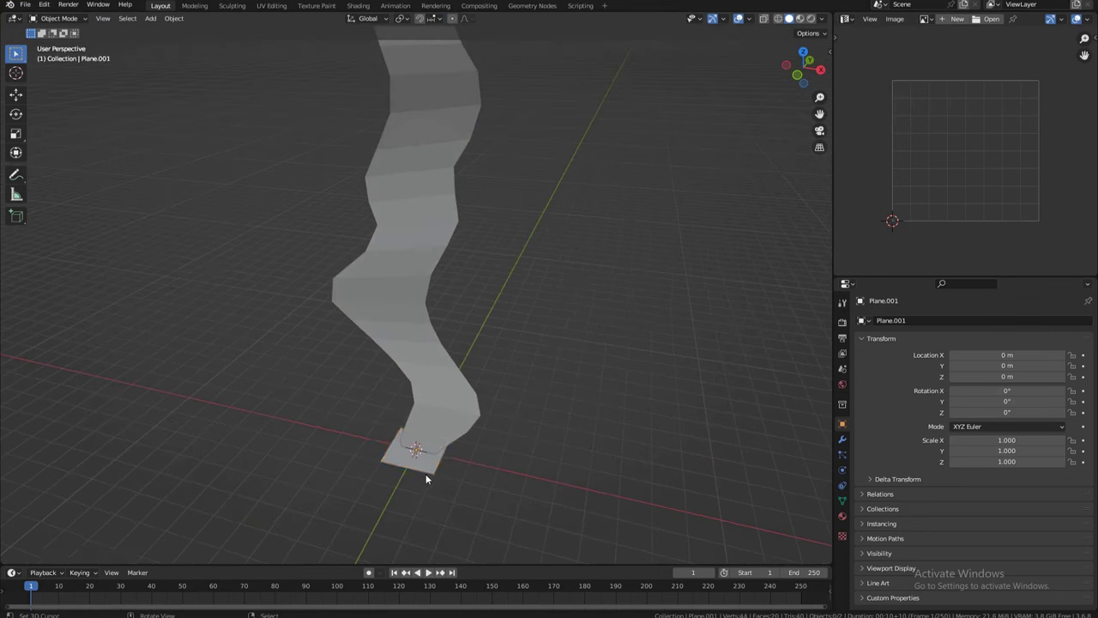
key("Tab")
key("Tab")
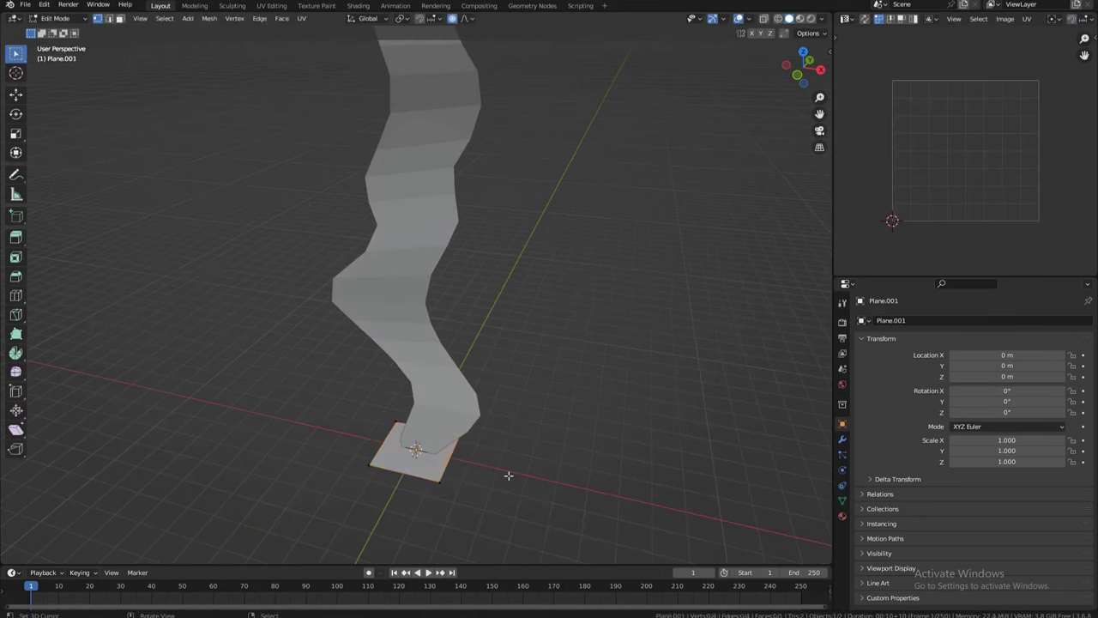
- Leave mesh editing and add a cylinder at the origin with its cap fill type set to Nothing
left_click(516, 350)
key("shift+a")
mouse_move(516, 348)
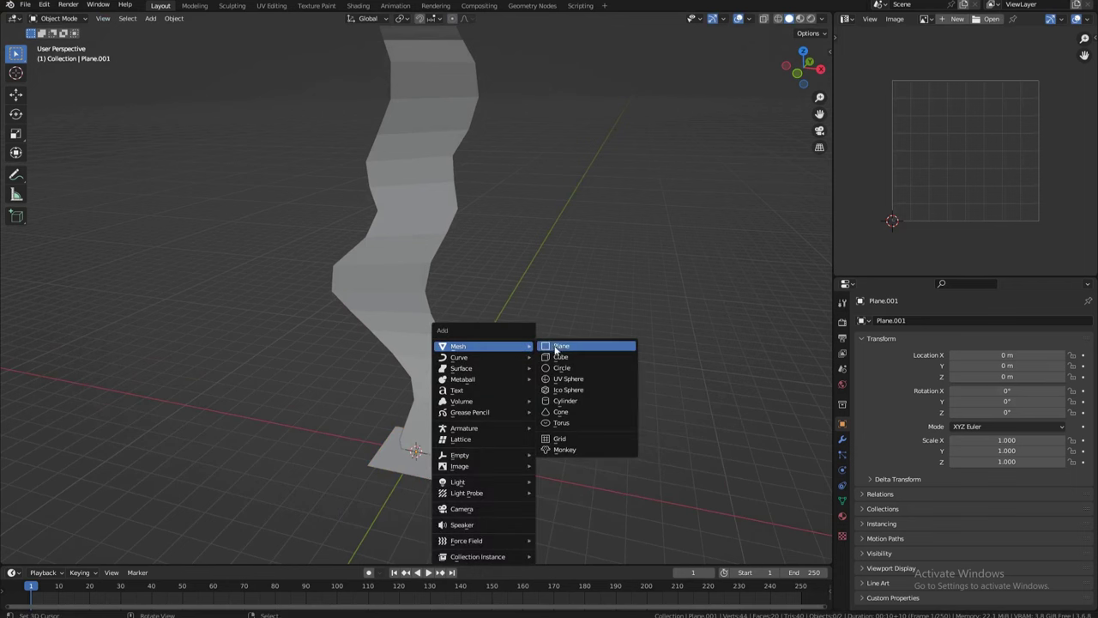
left_click(565, 400)
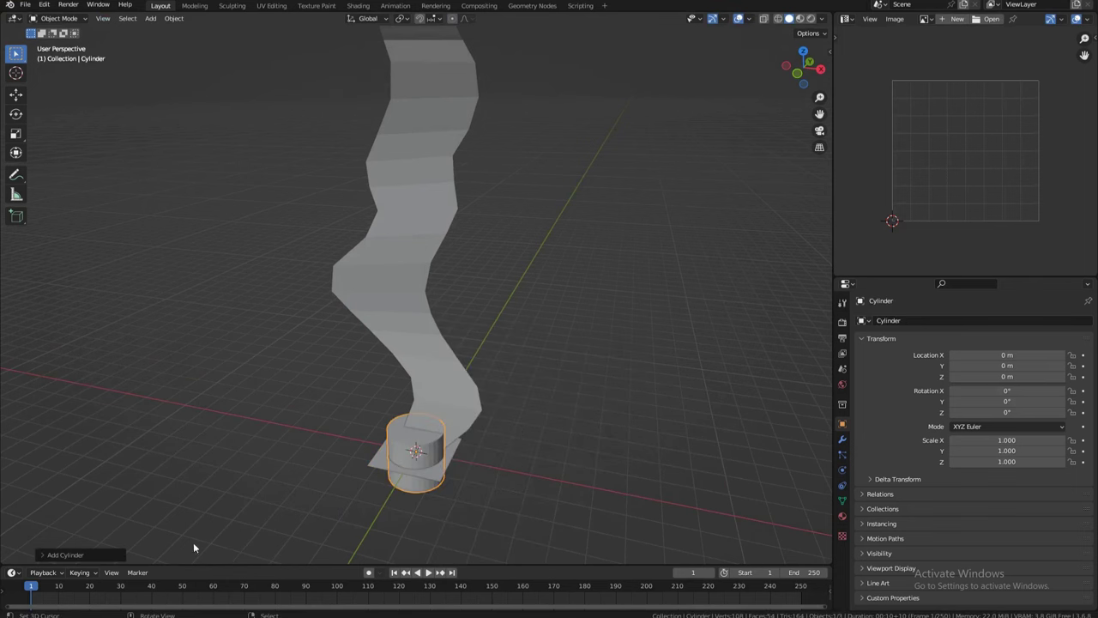
middle_click_drag(193, 547, 206, 505, "shift")
left_click(99, 554)
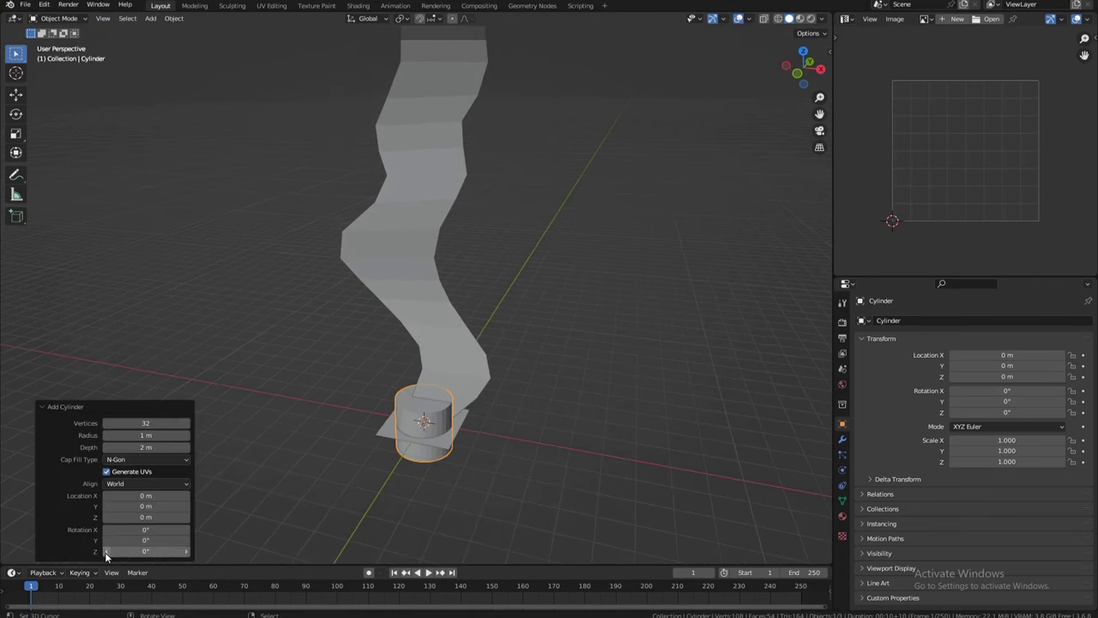
left_click(139, 461)
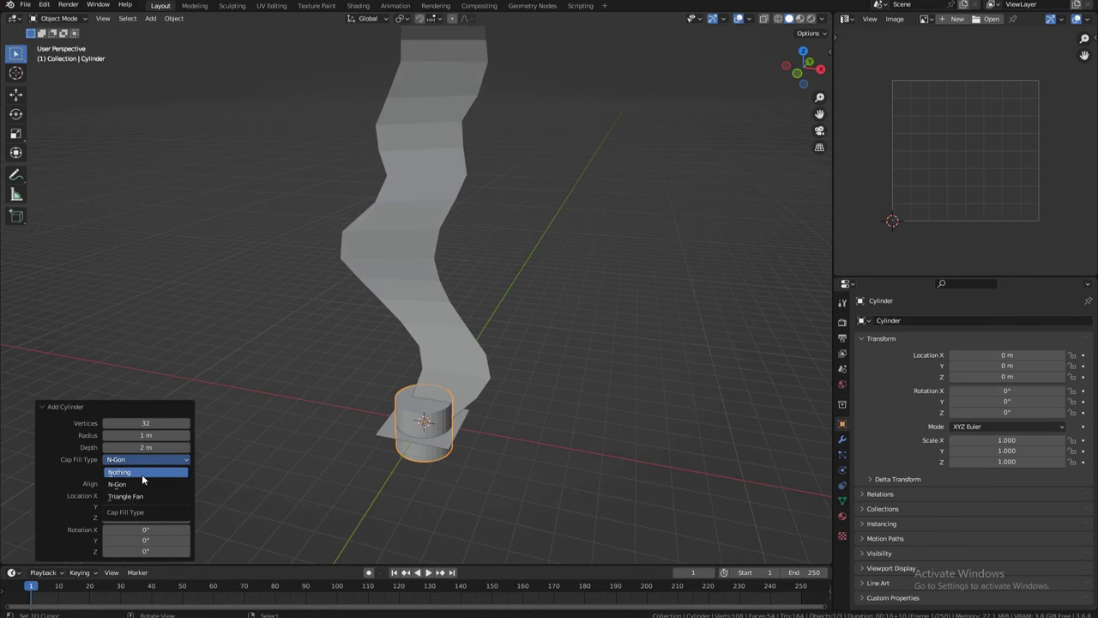
left_click(141, 474)
- Open the cylinder for mesh editing and raise all its vertices about 1 m along Z so its base sits on the ground
scroll(445, 426, "up", 3)
key("Tab")
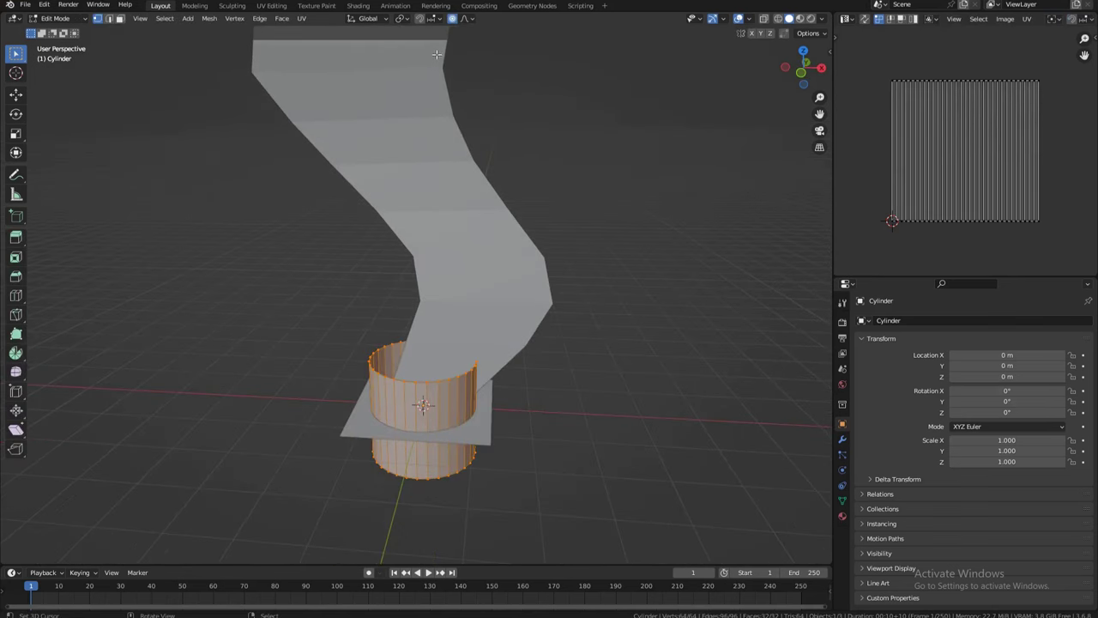
key("alt+a")
key("a")
key("g")
key("z")
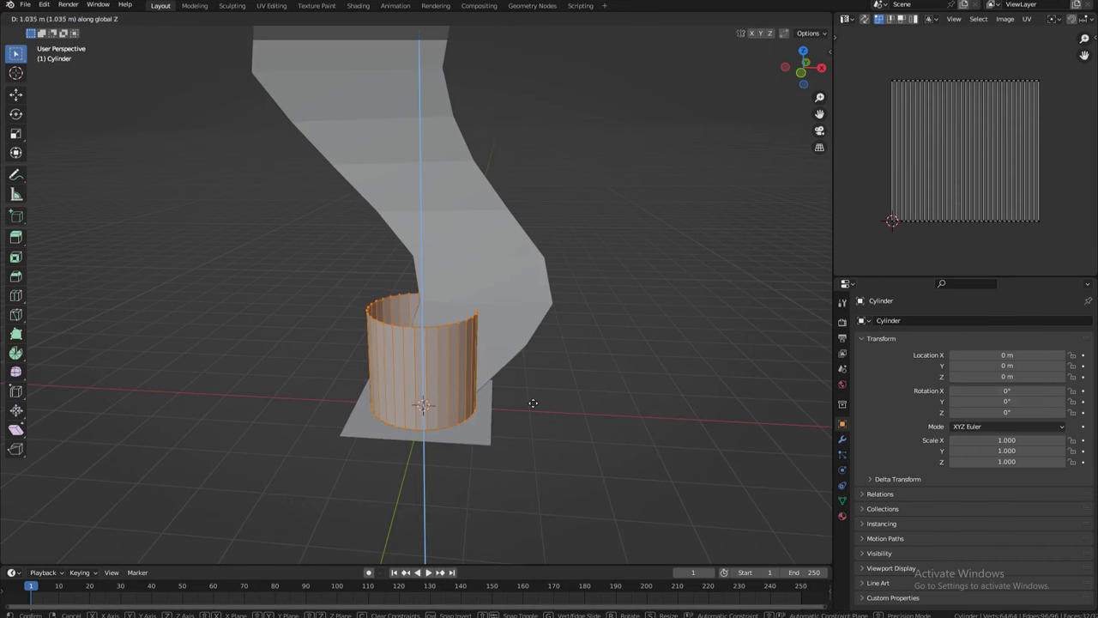
left_click(535, 407)
key("alt+a")
- Flare the cylinder's top ring by a factor of about 2.53, lower it along Z, and fine-tune its width
left_click(484, 368, "alt")
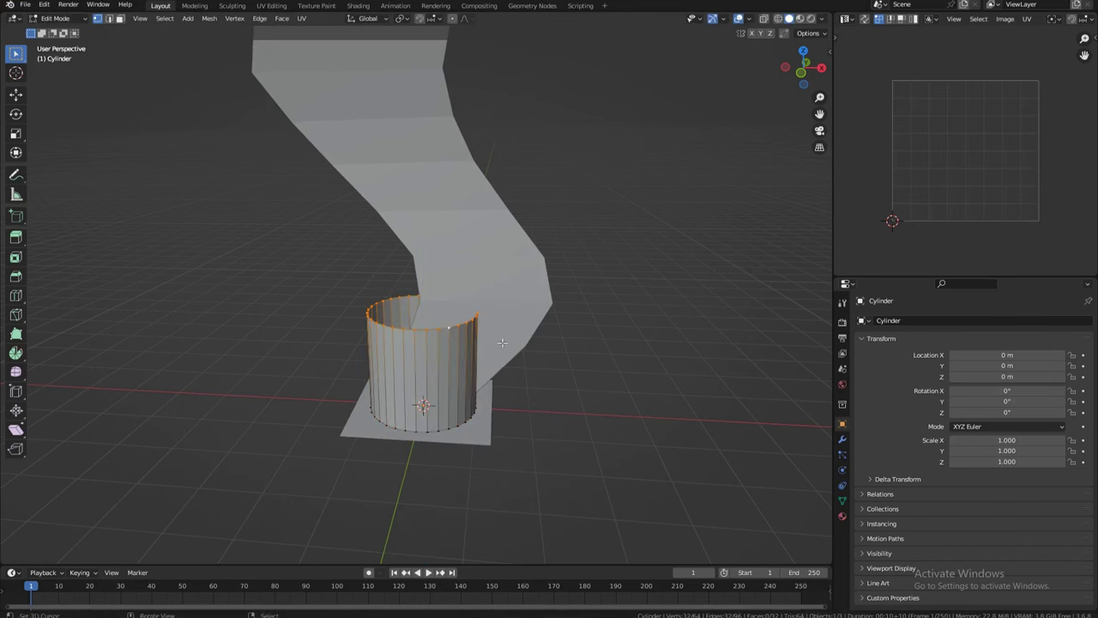
key("s")
left_click(626, 383)
key("g")
key("z")
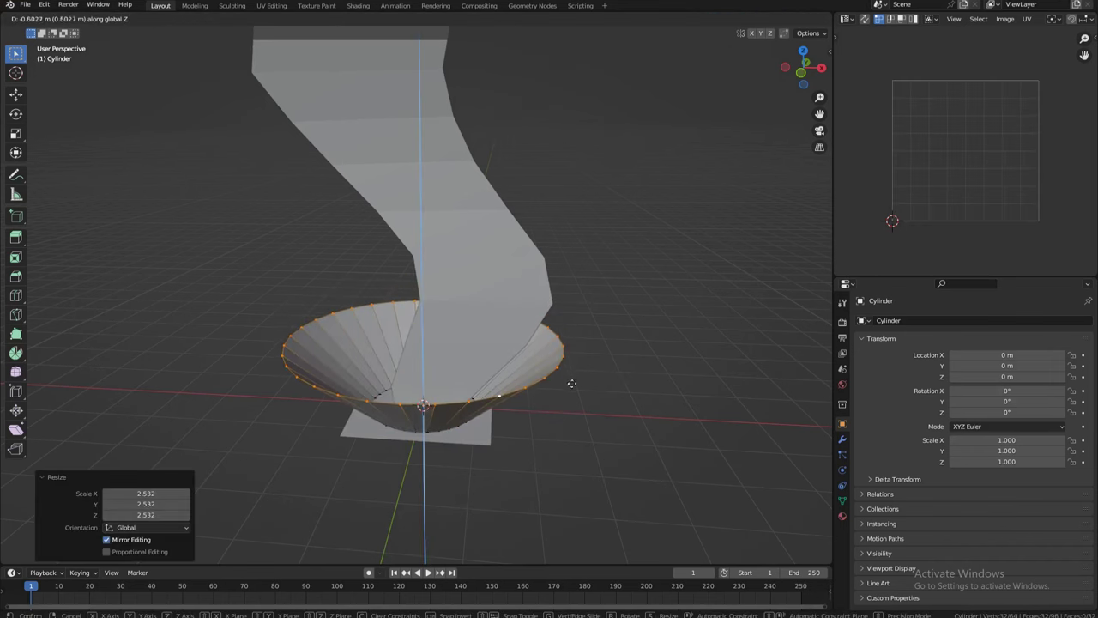
left_click(577, 385)
key("s")
left_click(589, 386)
key("alt+a")
- Shrink the bottom ring of the flared cylinder to narrow the bowl's base
middle_click_drag(576, 386, 566, 433)
left_click(448, 446, "alt")
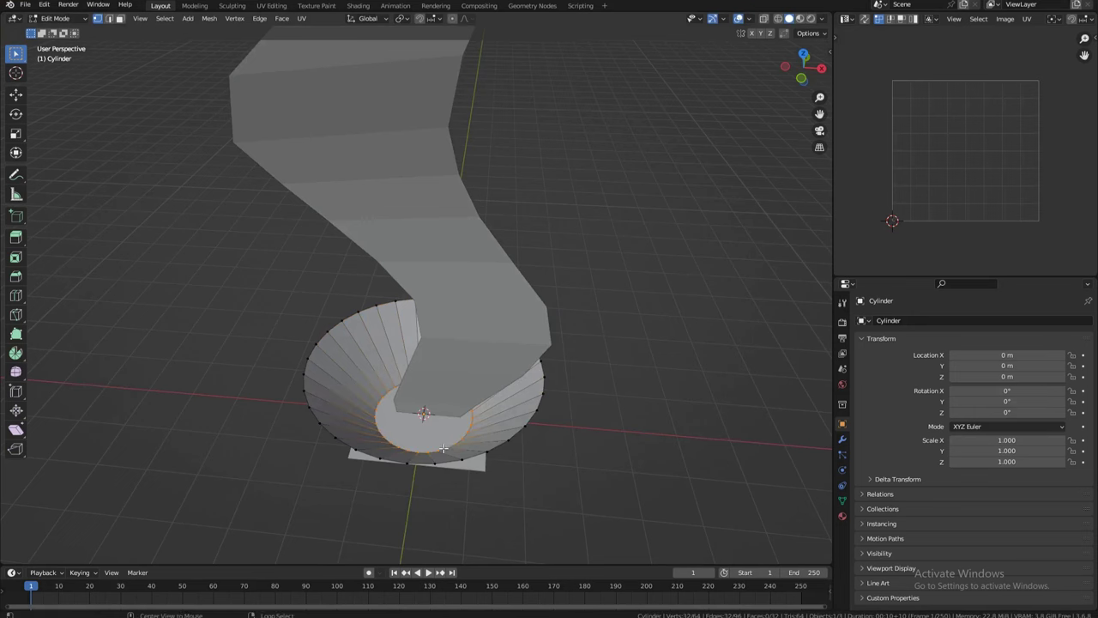
key("s")
left_click(503, 446)
middle_click_drag(503, 446, 483, 374)
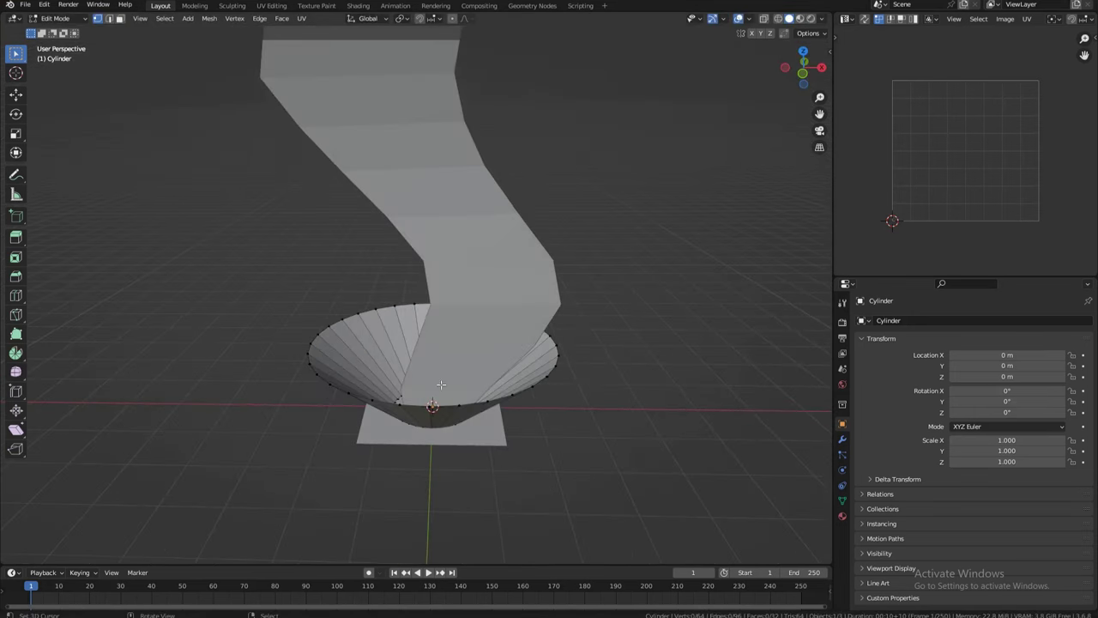
- Select the bowl's entire linked mesh, shift it slightly along X, and leave mesh editing
key("ctrl+l")
key("g")
key("y")
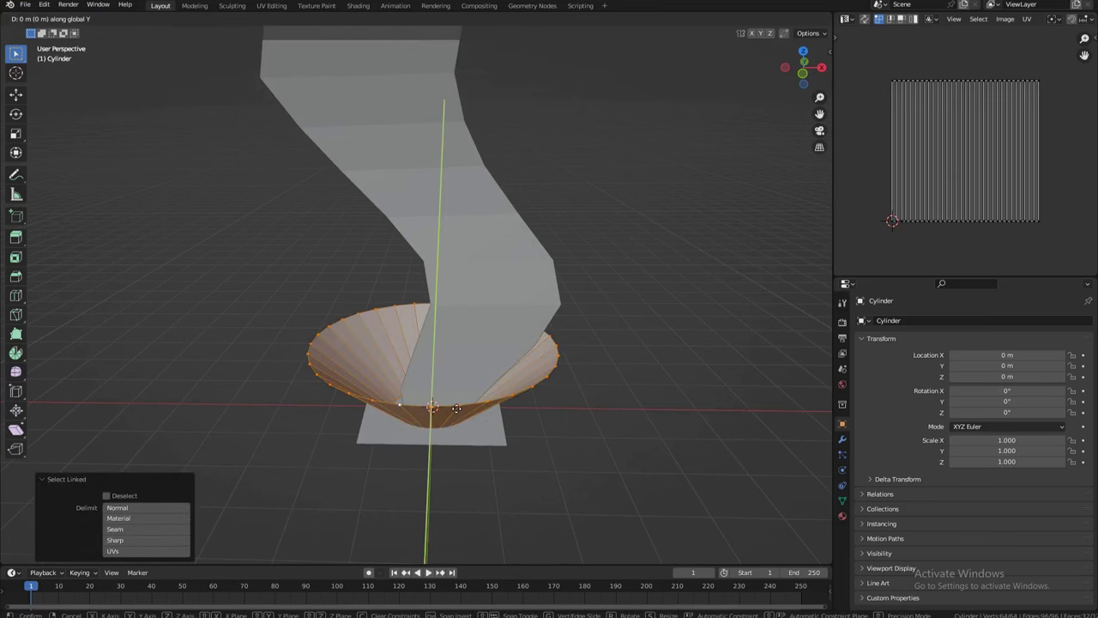
key("x")
left_click(461, 408)
key("alt+a")
key("Tab")
- Apply smooth shading to the zigzag bolt strip
scroll(480, 383, "down", 5)
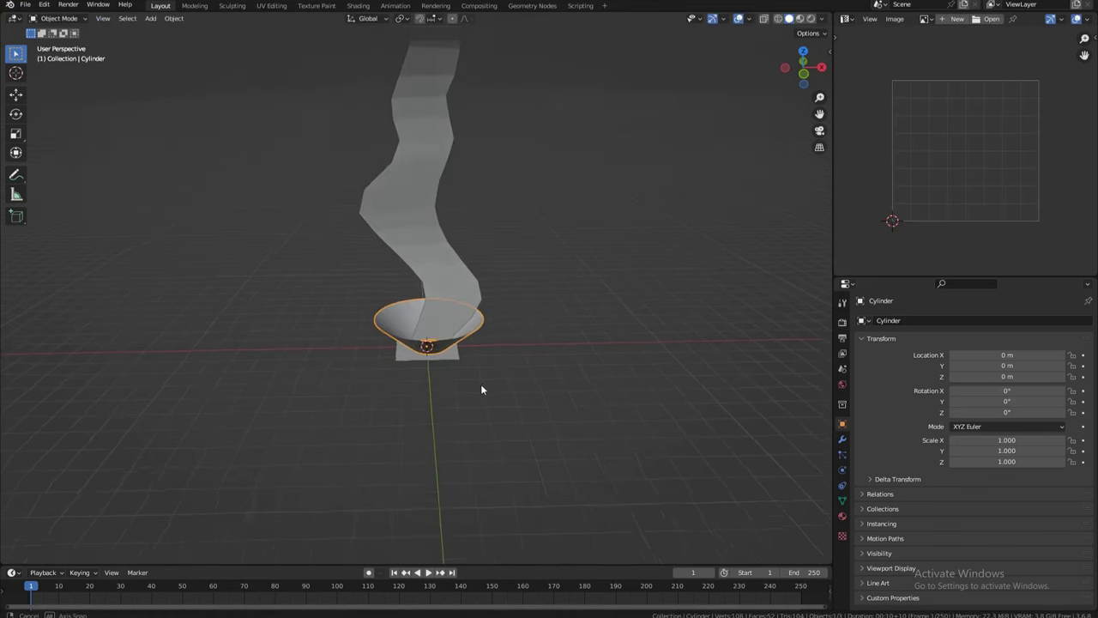
middle_click_drag(481, 383, 465, 419)
left_click(463, 428)
left_click(381, 324)
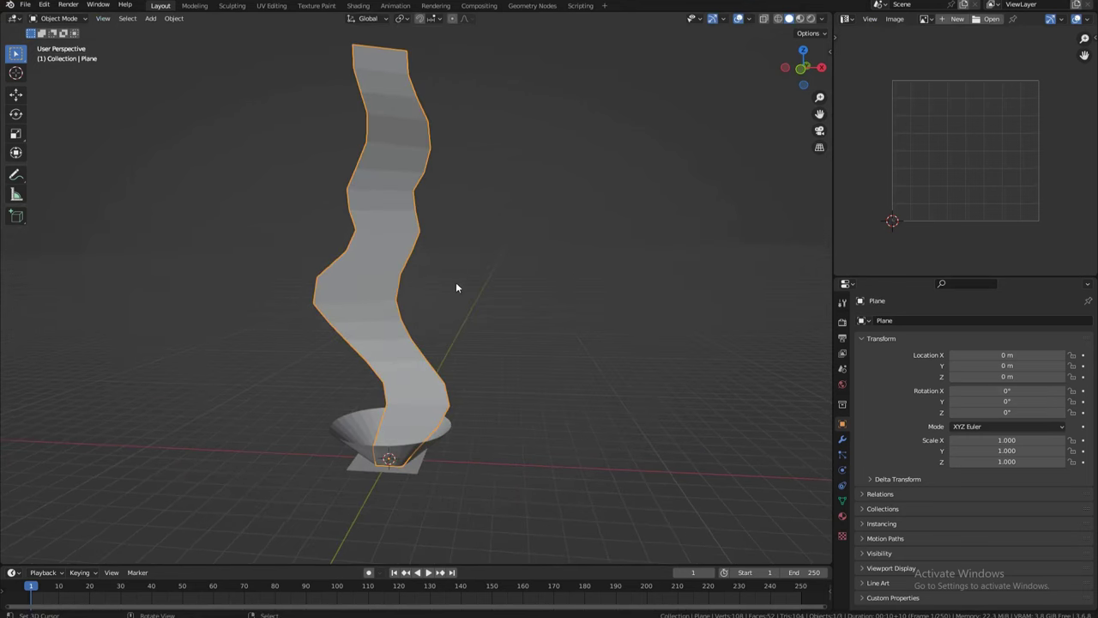
right_click(459, 276)
left_click(461, 279)
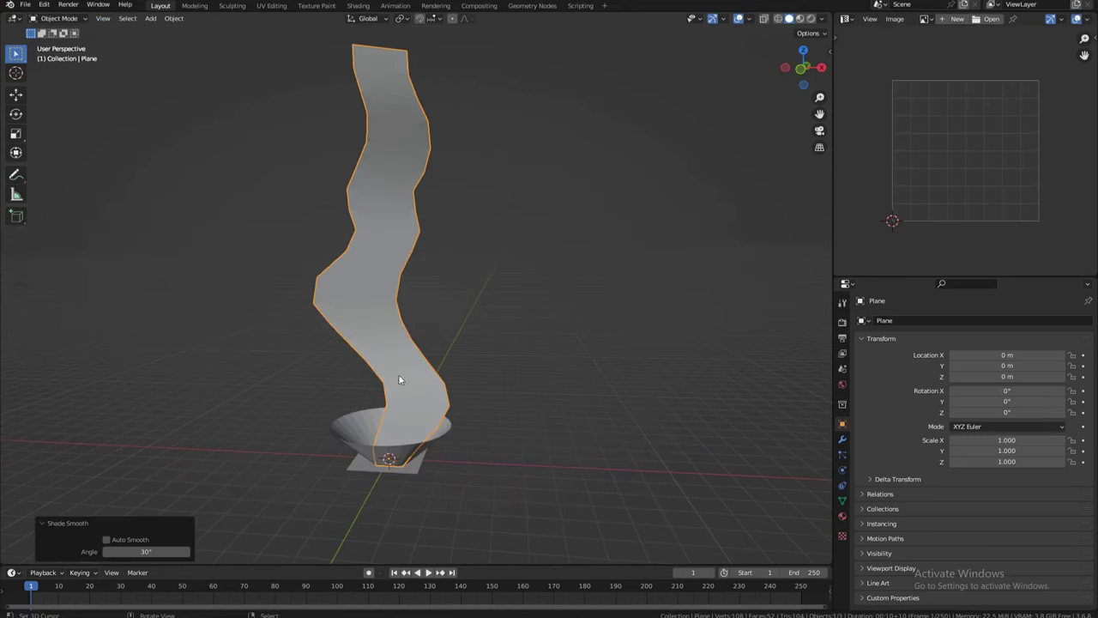
- Apply smooth shading to the bowl and the ground plane, and clear the selection
left_click(361, 429)
right_click(358, 379)
left_click(356, 384)
left_click(362, 459)
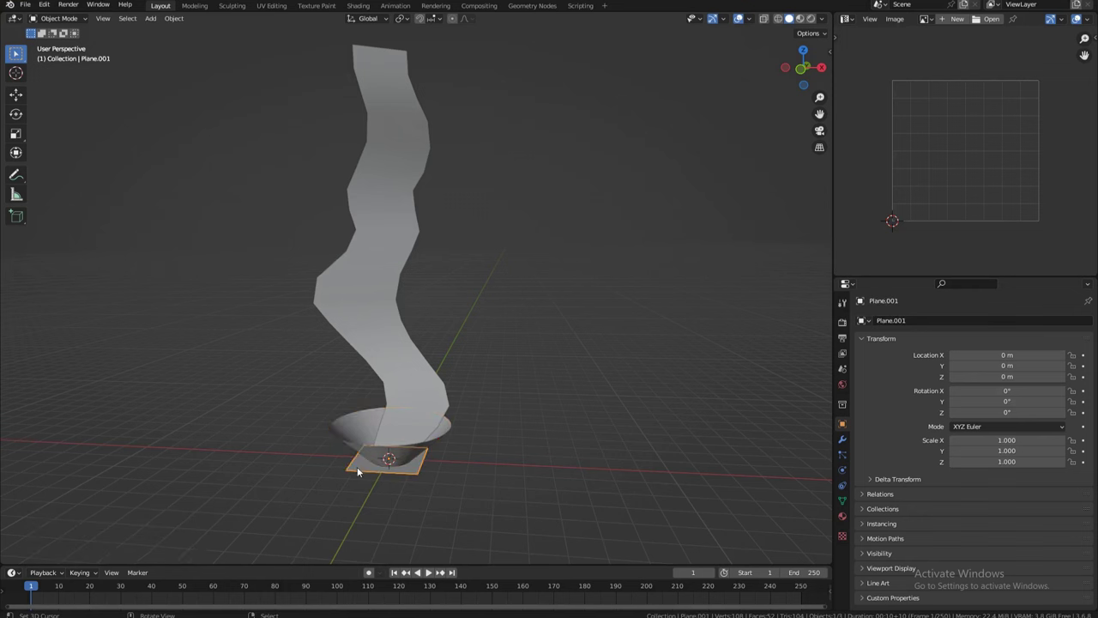
right_click(360, 405)
left_click(356, 405)
left_click(355, 427)
key("alt+a")
- Turn on the face orientation overlay to check the normals of the strip, bowl and plane
middle_click_drag(355, 426, 448, 378)
scroll(433, 405, "down", 4)
scroll(436, 405, "up", 2)
scroll(451, 388, "up", 2)
scroll(504, 288, "down", 1)
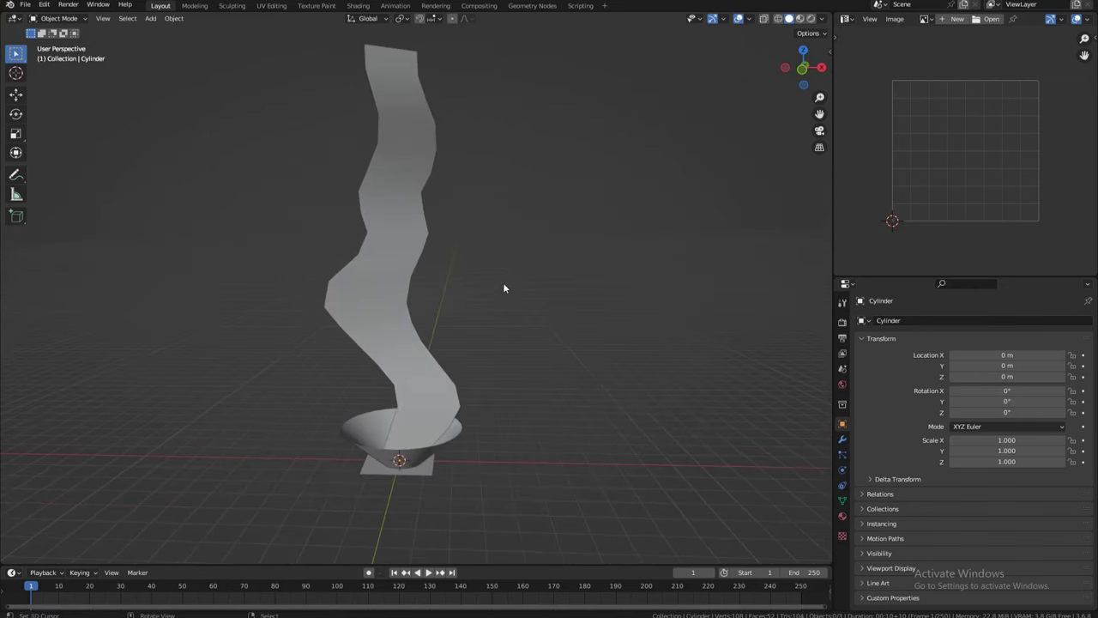
left_click(749, 18)
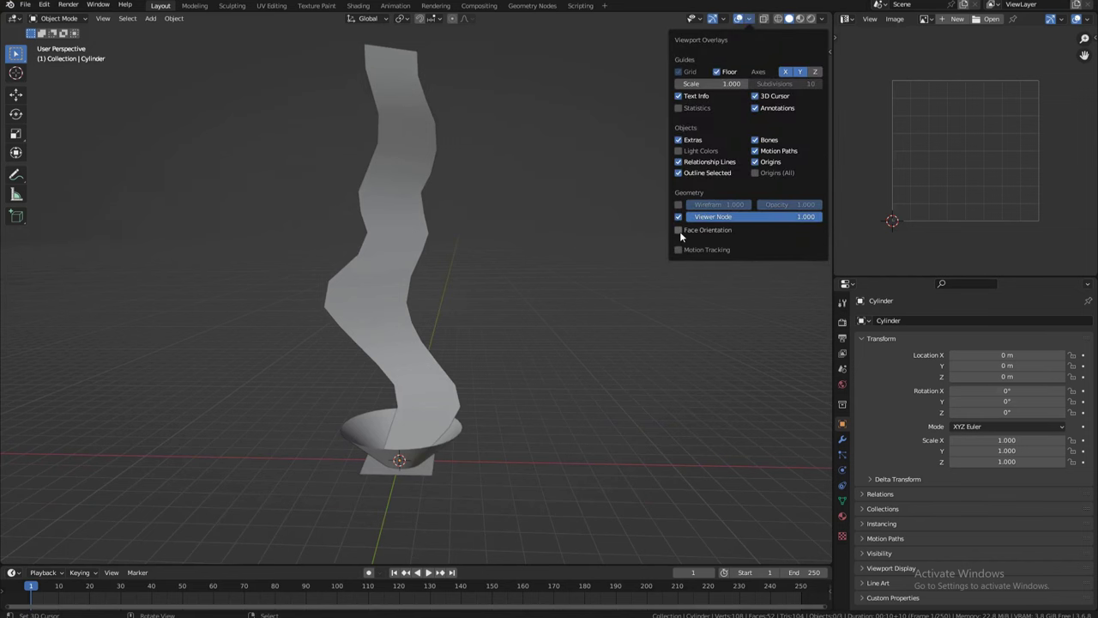
left_click(680, 231)
middle_click_drag(543, 238, 549, 241)
scroll(549, 247, "up", 1)
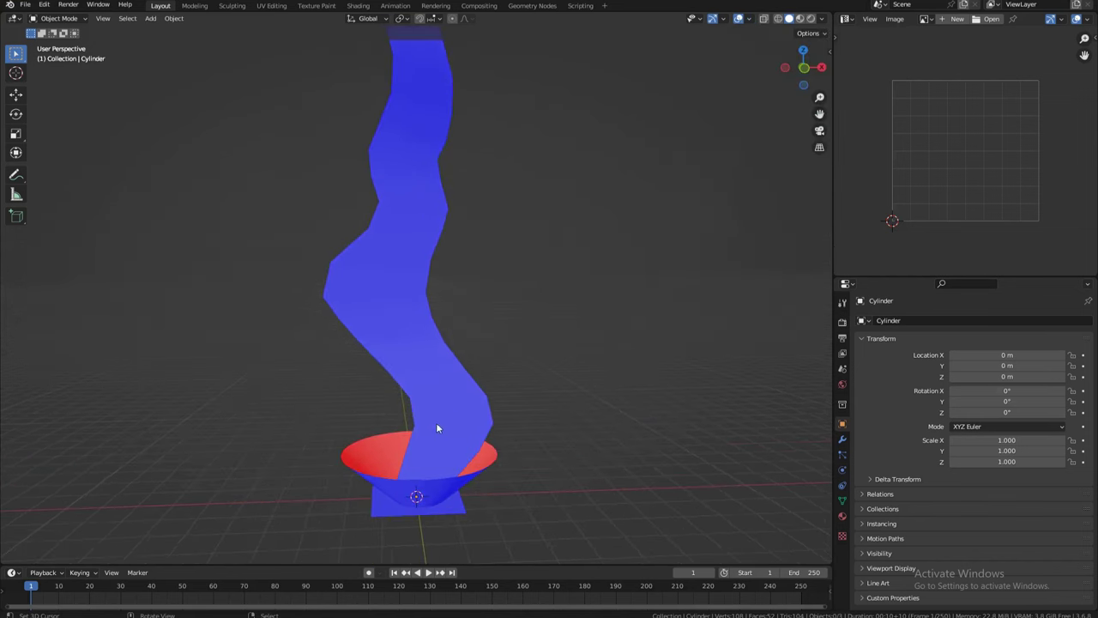
middle_click_drag(436, 425, 431, 425)
- Flip the normals of all the bowl's faces so their front sides point inward
left_click(438, 490)
middle_click_drag(485, 465, 474, 432)
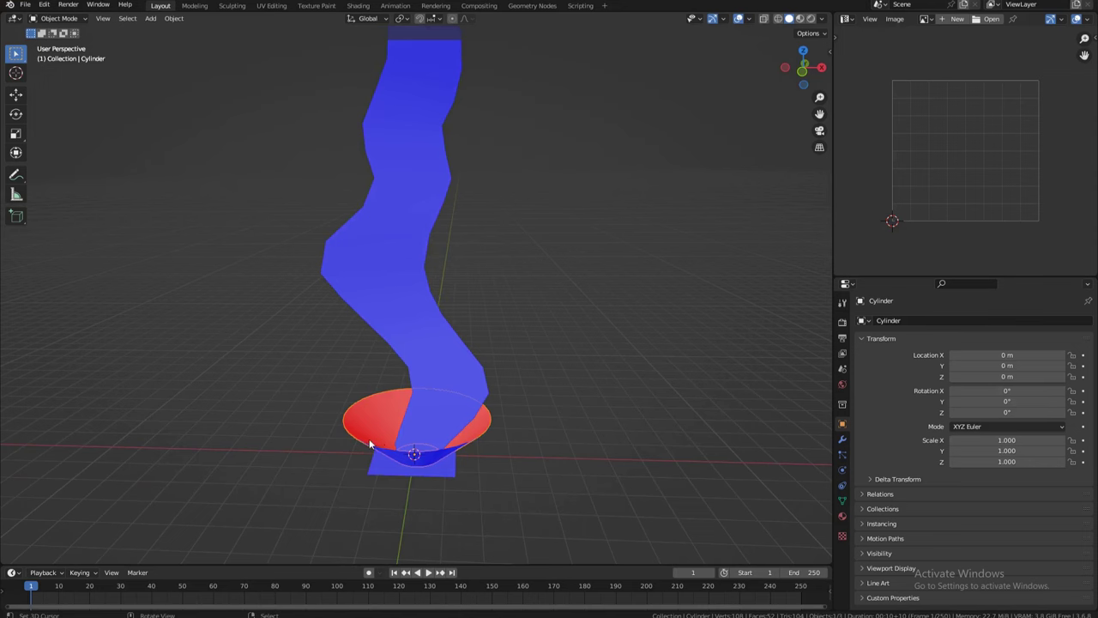
scroll(388, 423, "up", 2)
middle_click_drag(389, 429, 360, 434)
key("Tab")
key("a")
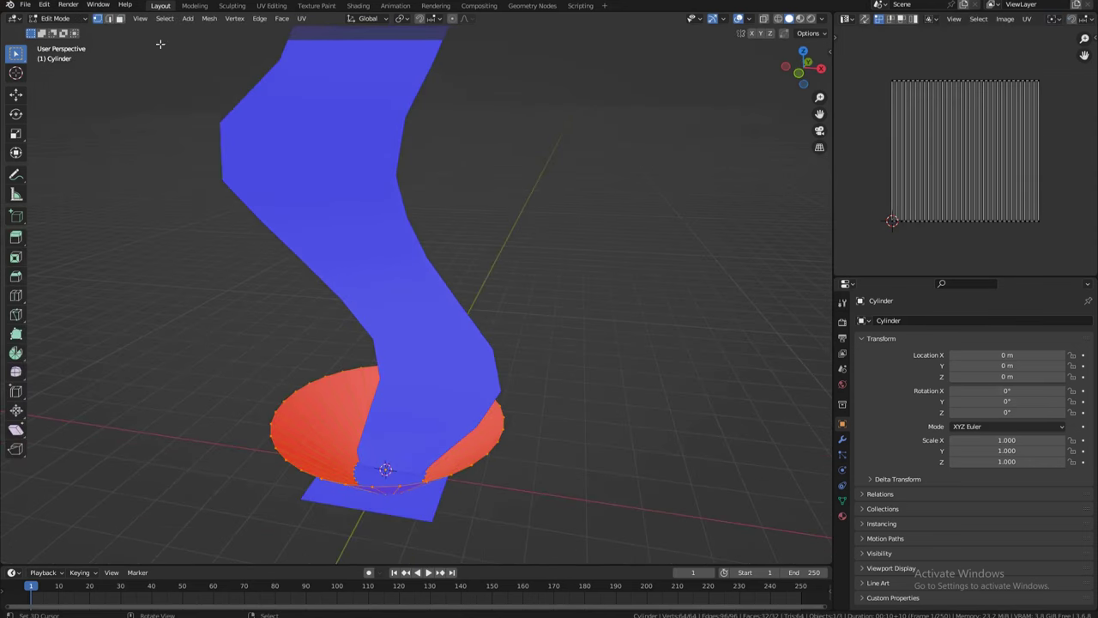
left_click(208, 19)
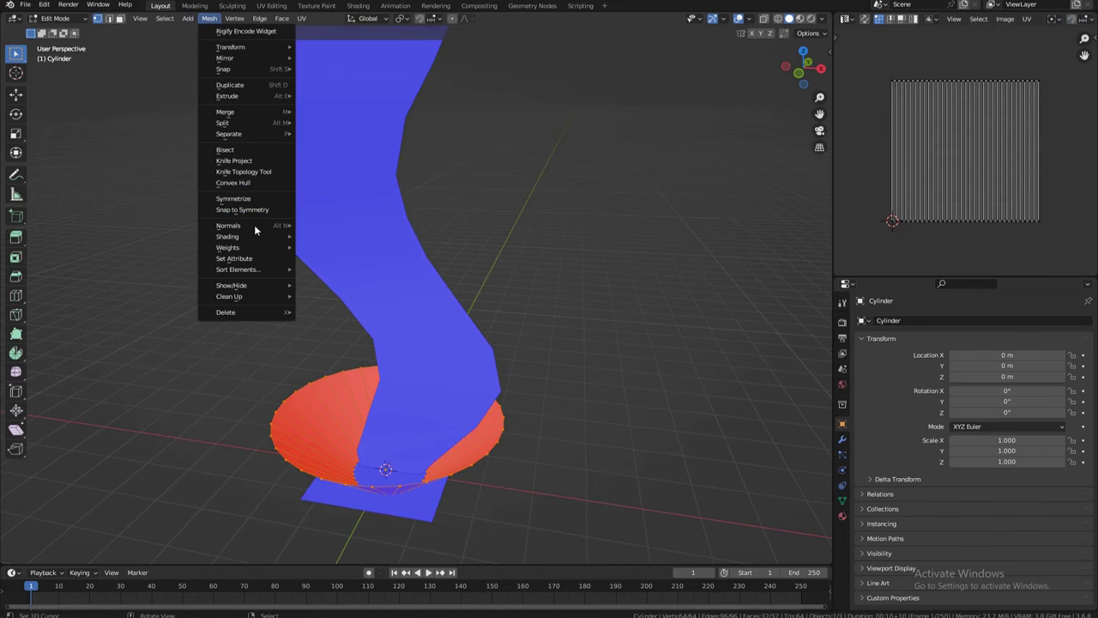
mouse_move(255, 230)
left_click(404, 225)
middle_click_drag(404, 226, 424, 242)
key("alt+a")
middle_click_drag(381, 366, 396, 380)
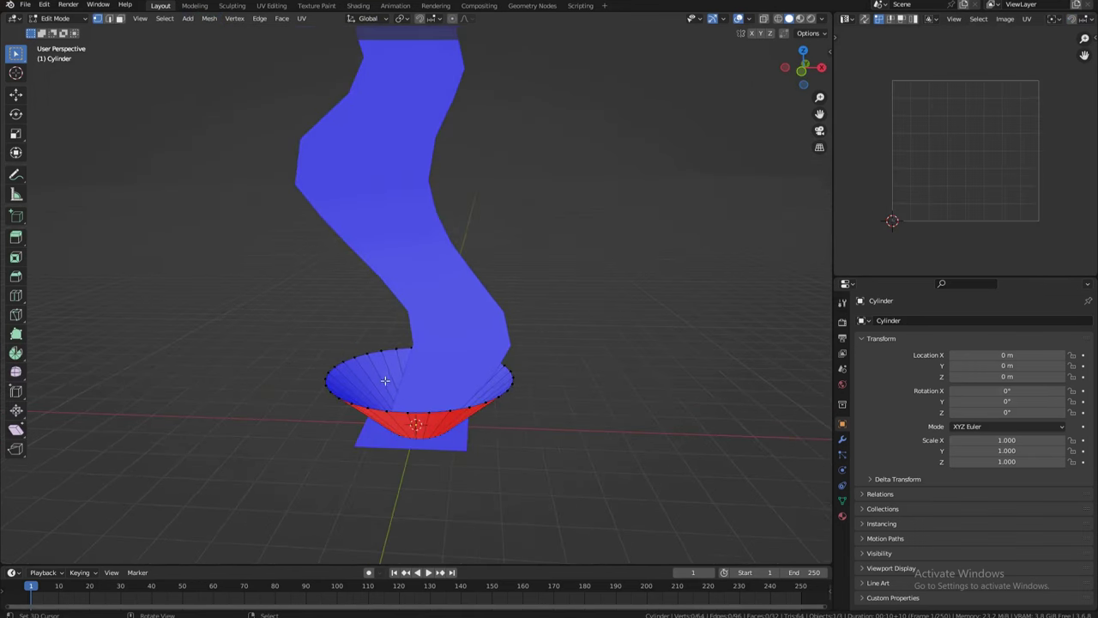
- Turn off the face orientation overlay in object mode and clear the selection
left_click(749, 19)
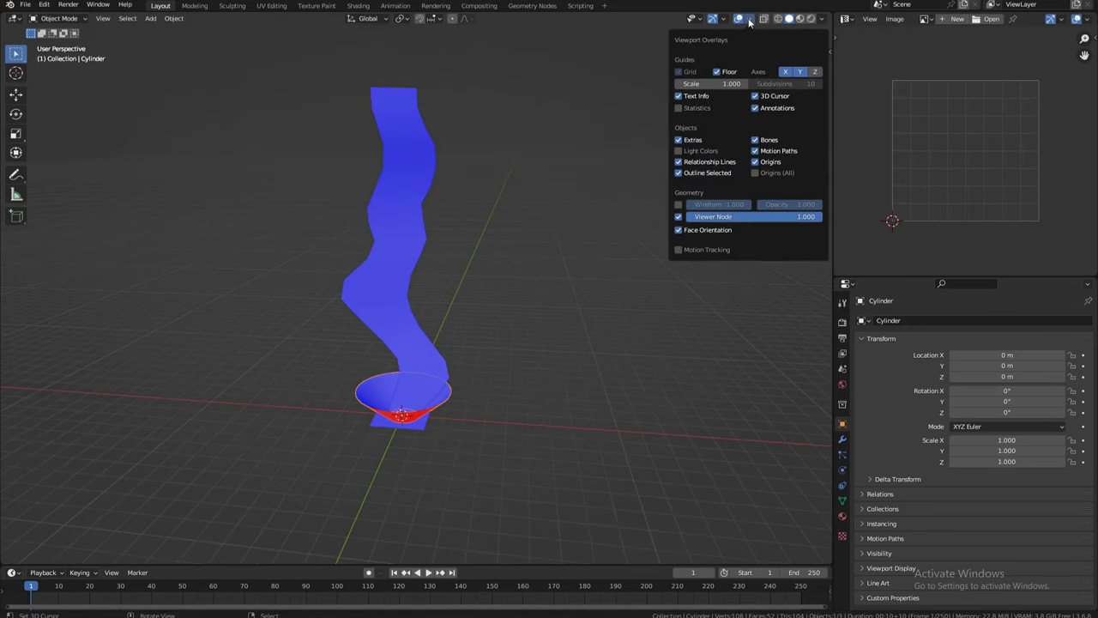
left_click(699, 228)
middle_click_drag(566, 206, 526, 224)
key("alt+a")
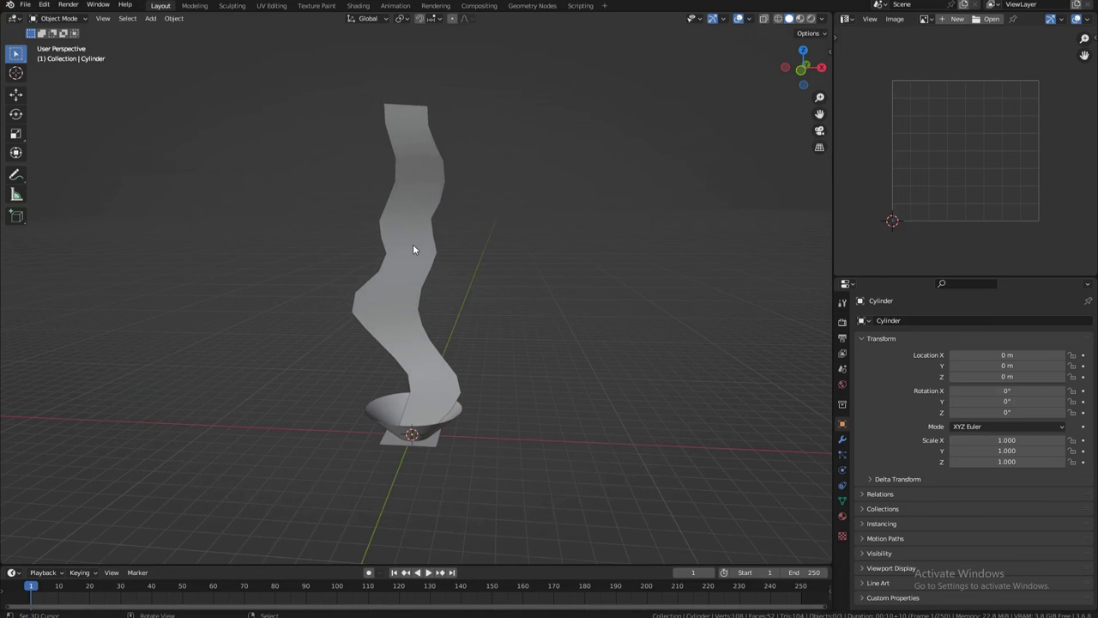
- Create a separate new material on the bolt strip, the bowl and the ground plane
left_click(411, 275)
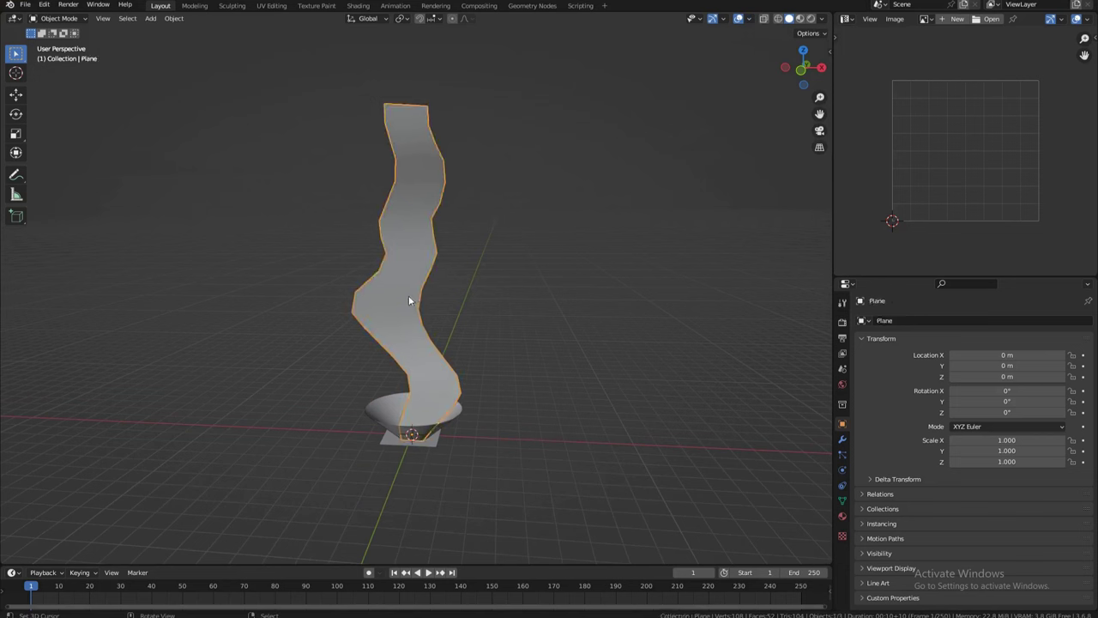
left_click(841, 516)
left_click(933, 370)
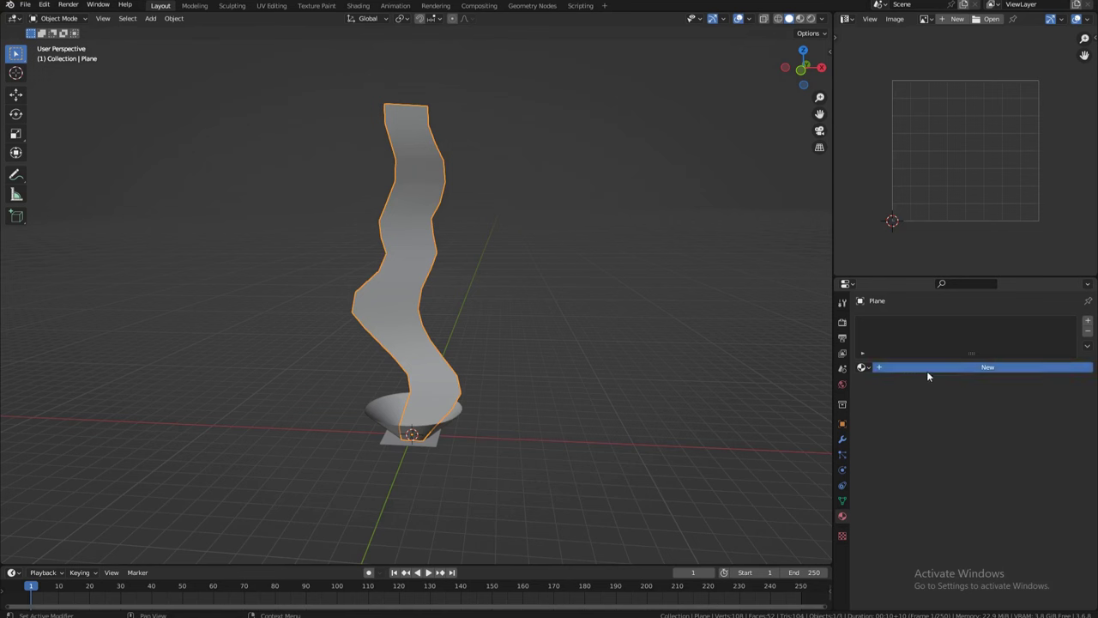
left_click(400, 414)
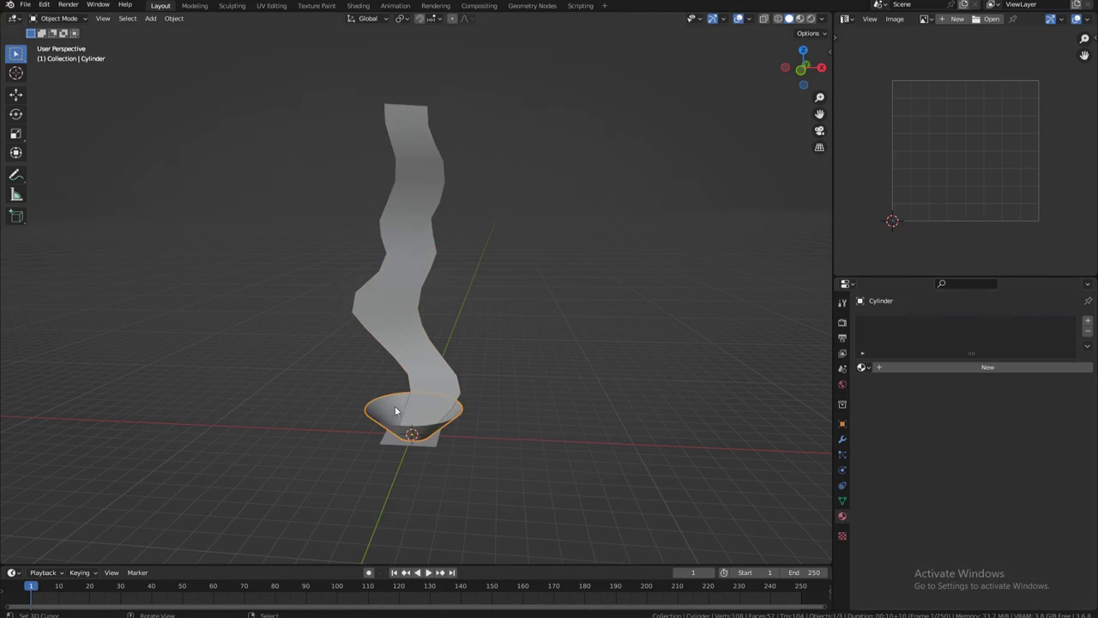
left_click(941, 367)
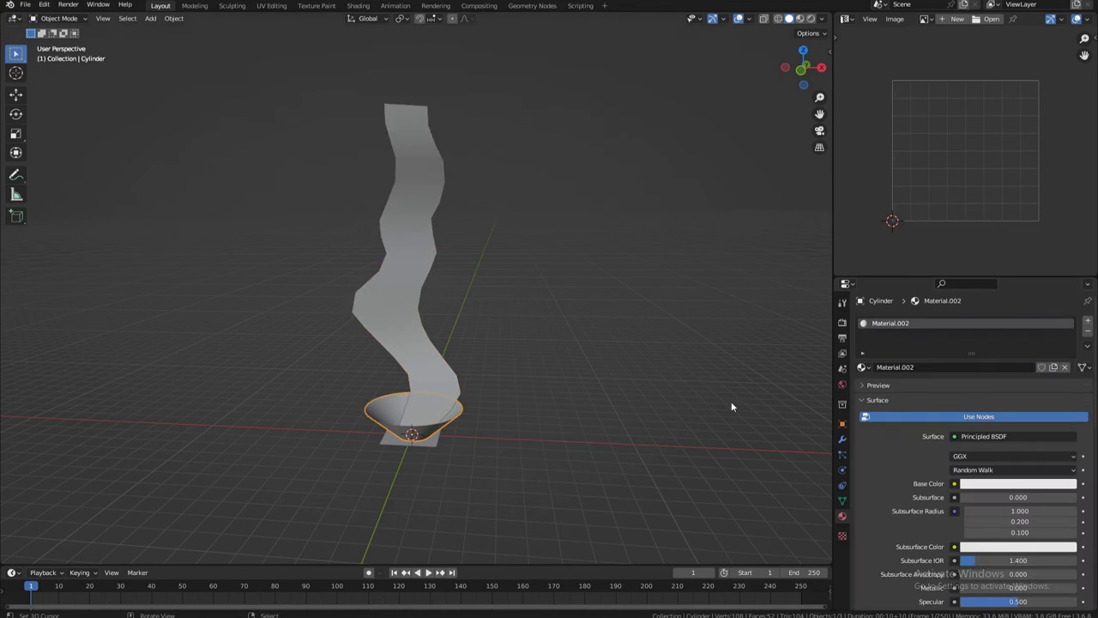
left_click(436, 442)
left_click(965, 367)
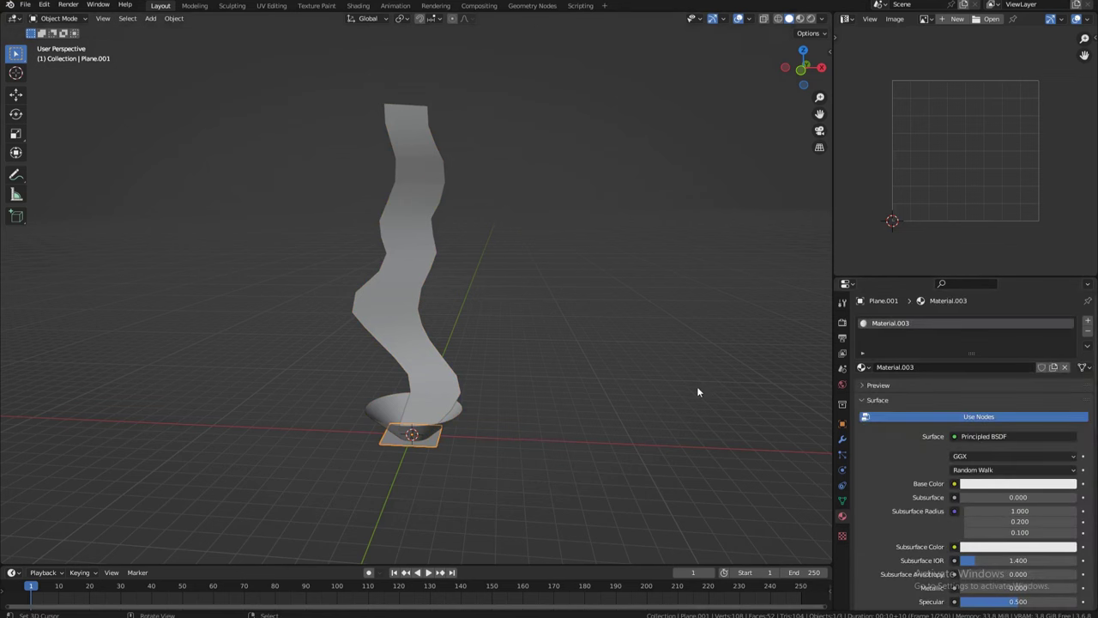
left_click(549, 366)
- Join the ground plane and the bowl into the bolt strip as a single object
middle_click_drag(549, 366, 488, 371)
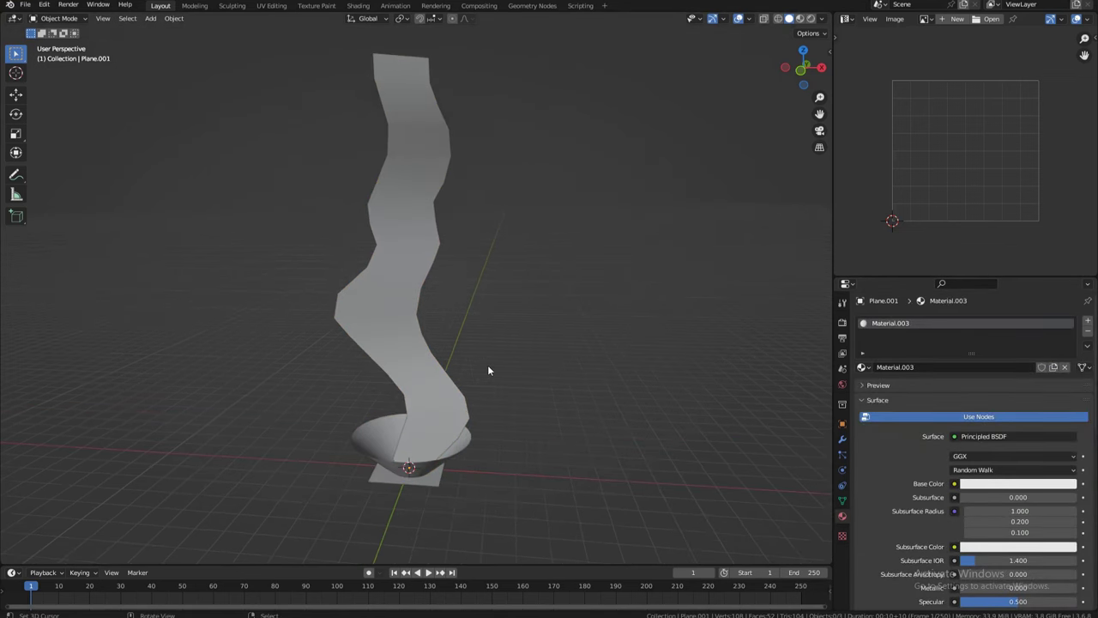
left_click(433, 475)
left_click(381, 428, "shift")
left_click(415, 370, "shift")
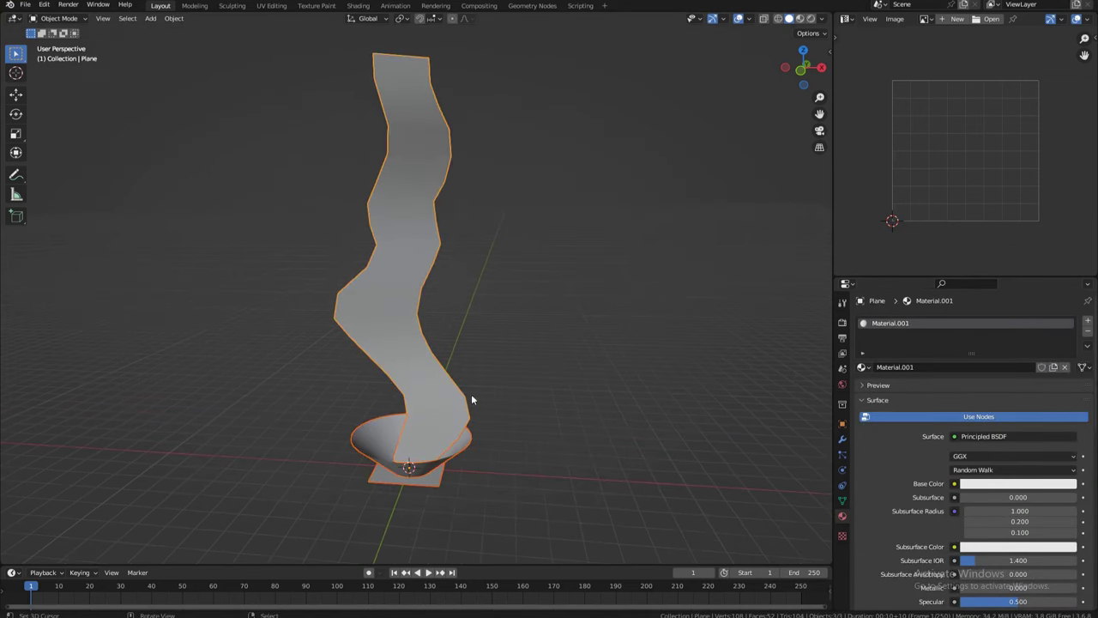
mouse_move(472, 400)
middle_mouse_down()
mouse_move(480, 409)
mouse_move(461, 405)
middle_mouse_up()
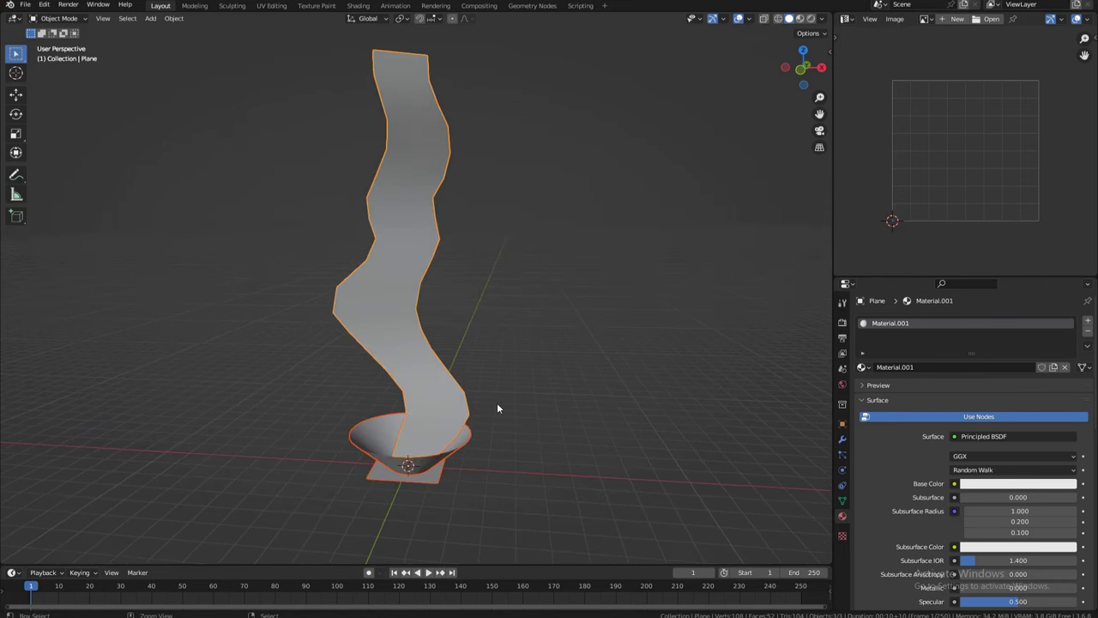
key("ctrl+j")
scroll(497, 402, "down", 4)
middle_click_drag(501, 383, 501, 383)
key("g")
right_click(549, 354)
scroll(513, 371, "up", 2)
right_click(502, 369)
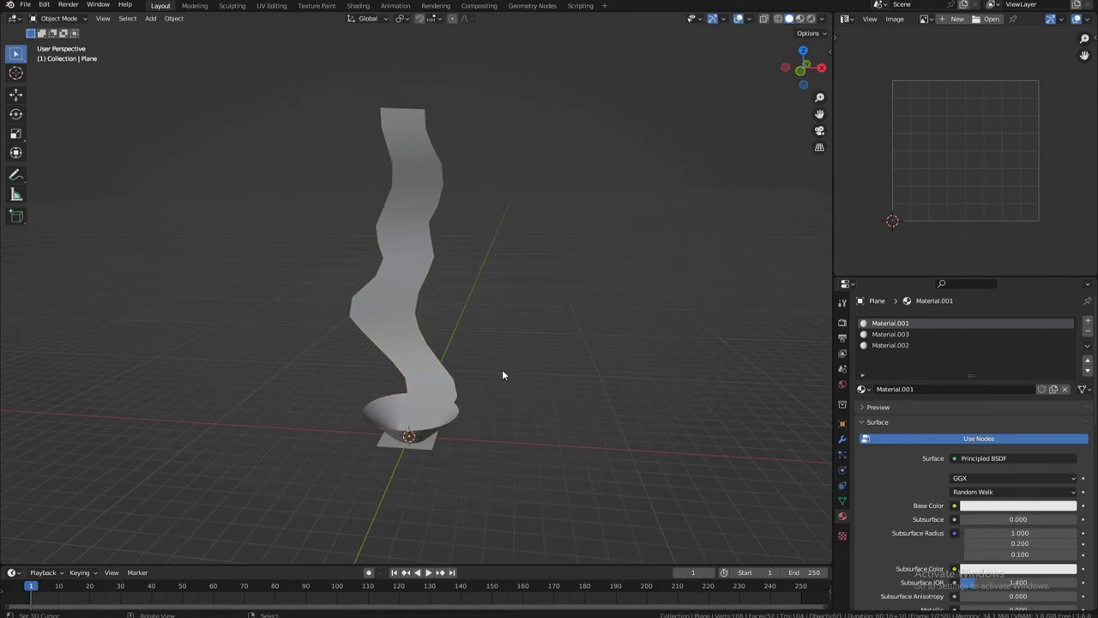
- Export the joined object as a legacy Wavefront OBJ file named thunder_mesh, starting from the Desktop folder
left_click(415, 362)
left_click(25, 5)
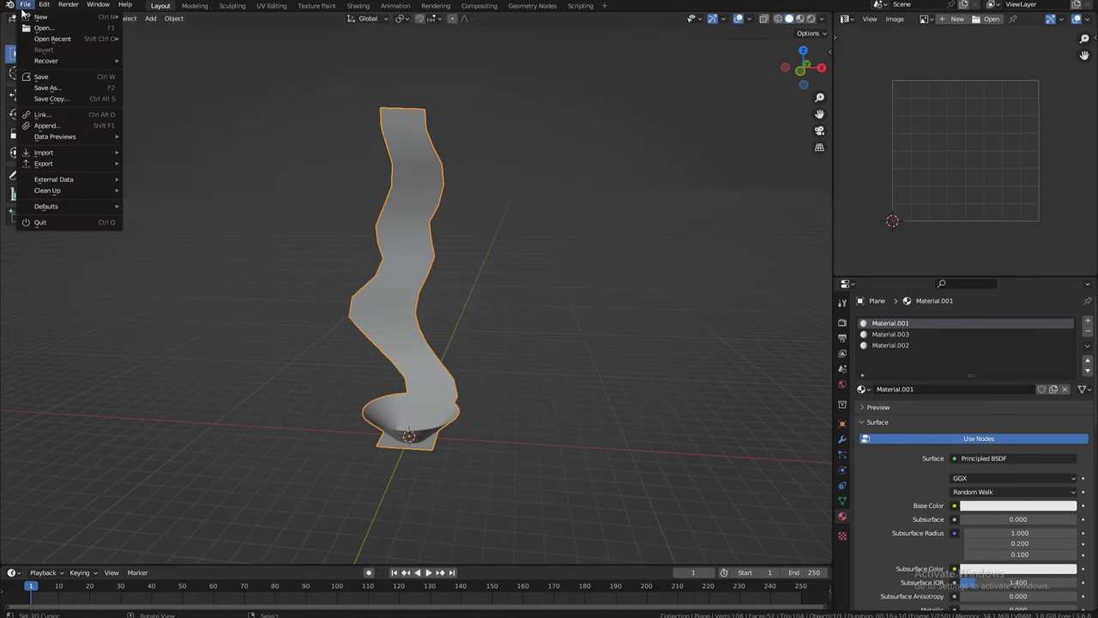
mouse_move(76, 163)
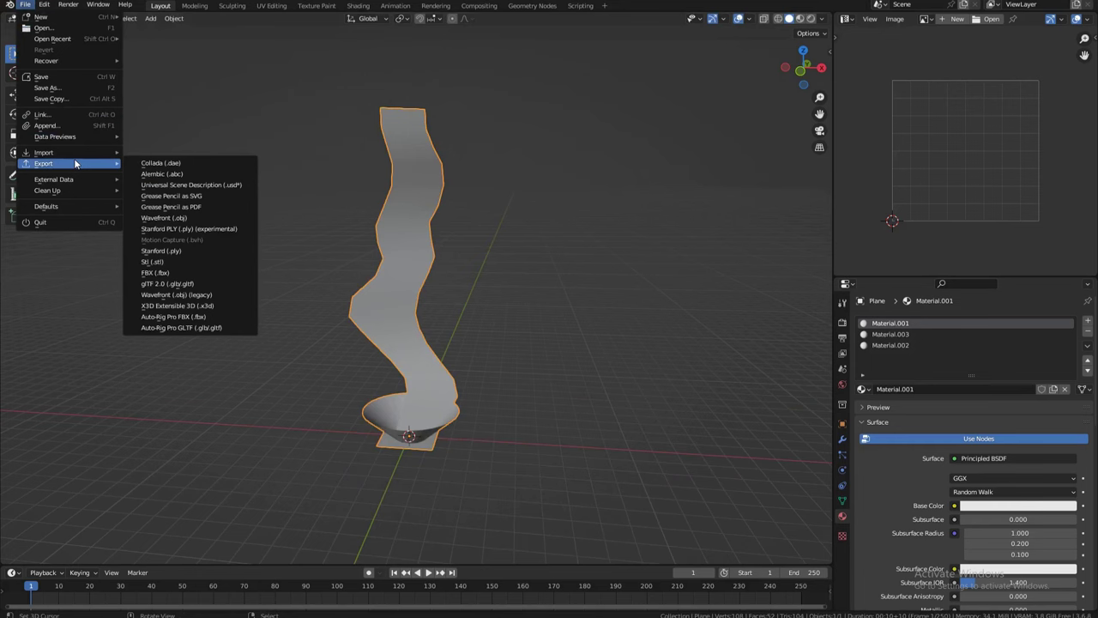
left_click(190, 299)
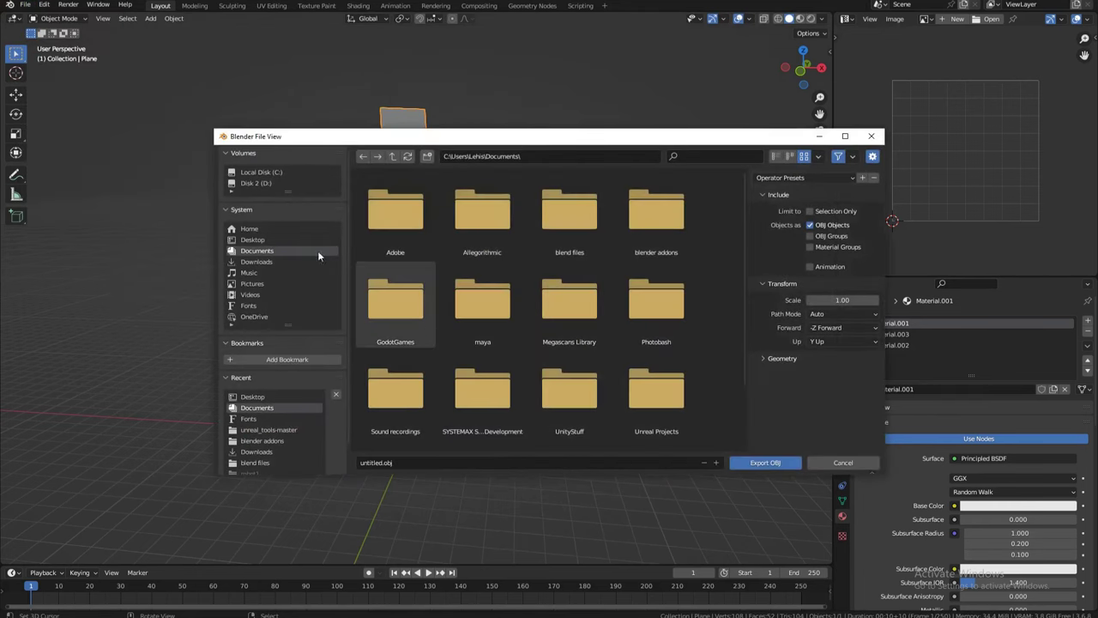
left_click(417, 462)
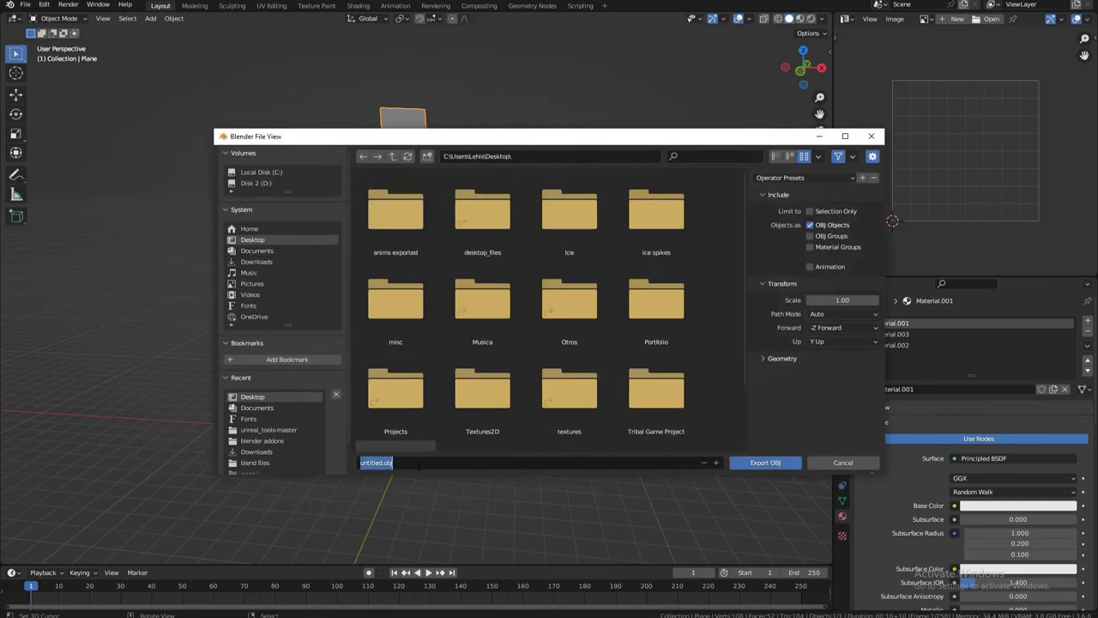
type("thunder_mesh")
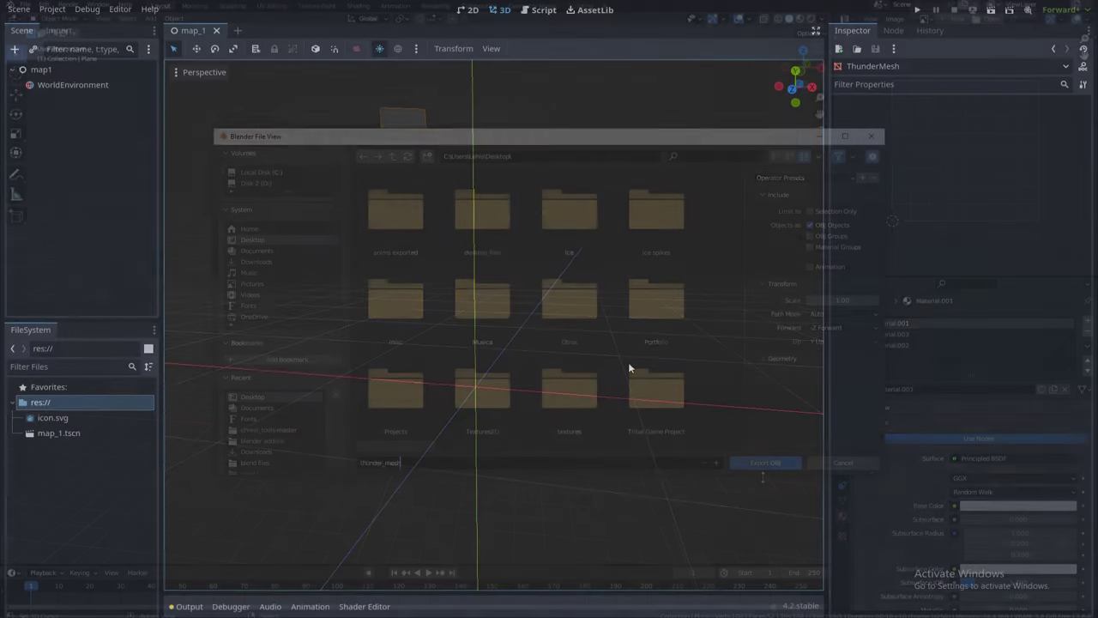
- Switch to Godot and import thunder_mesh.obj from the misc folder into the project's res:// directory
left_click(291, 614)
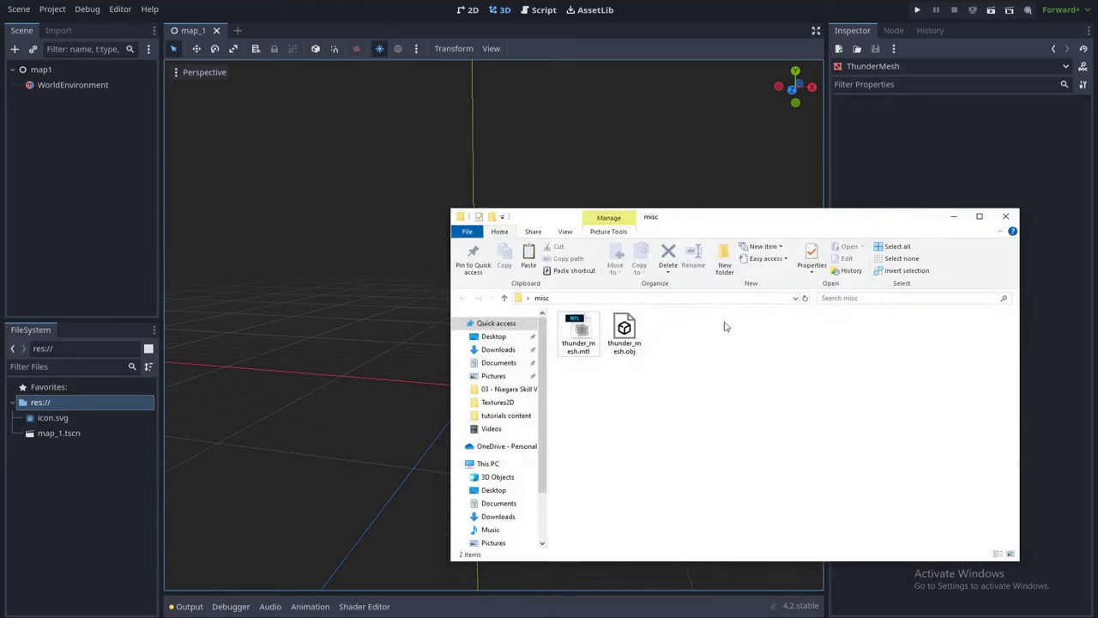
left_click(631, 343)
left_click_drag(625, 336, 99, 489)
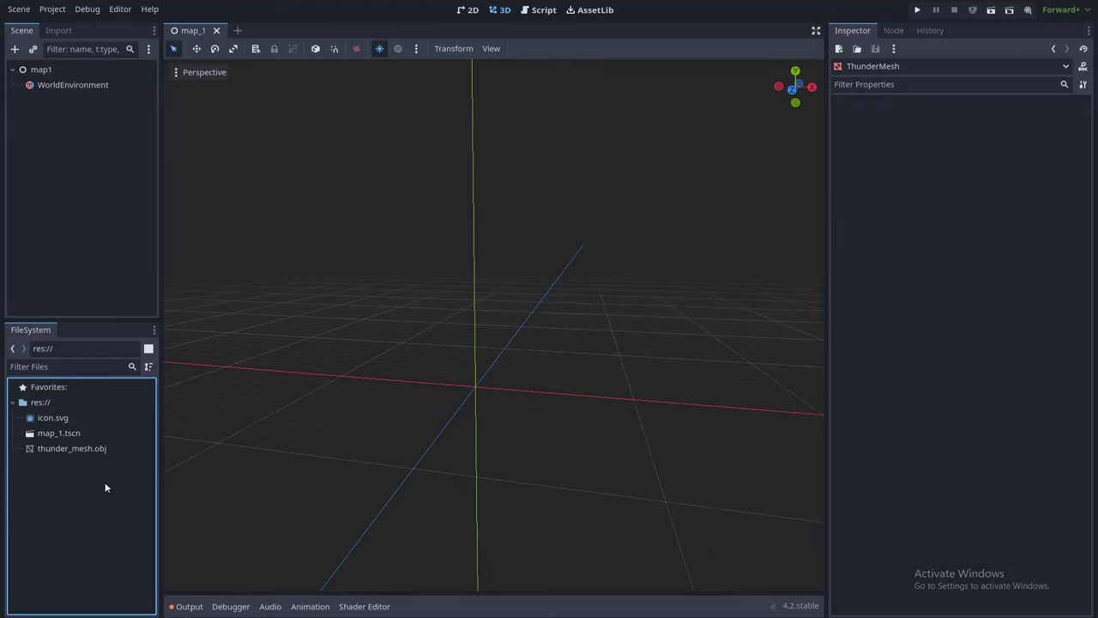
- Inspect the imported thunder_mesh.obj's Surface 0, Surface 1 and Surface 2 settings and check whether their materials can be edited
left_click(99, 448)
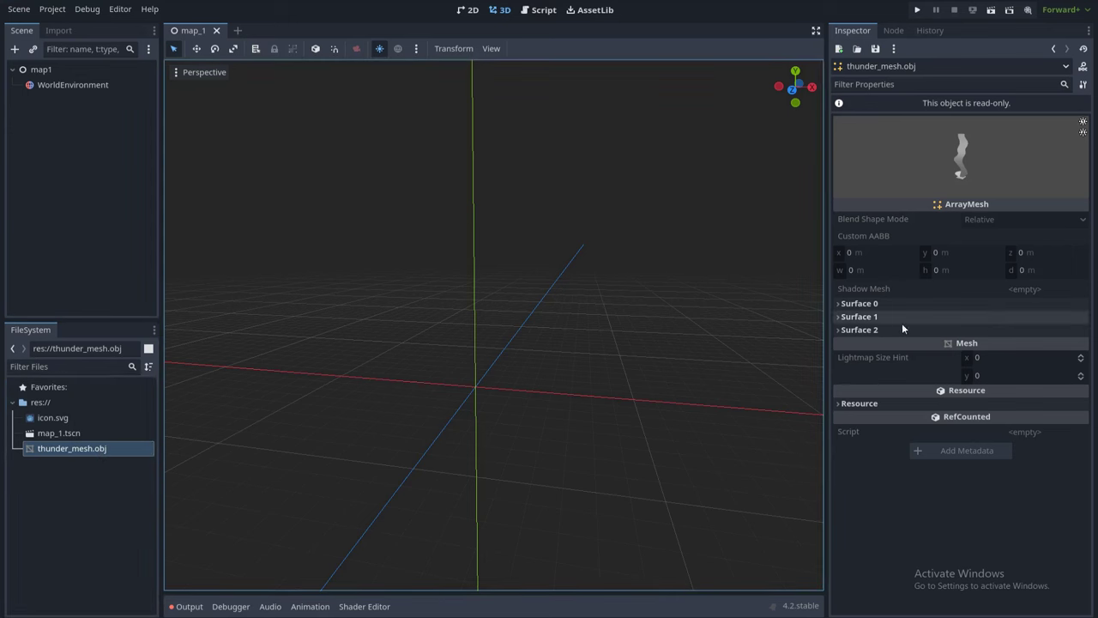
left_click(884, 304)
left_click(893, 351)
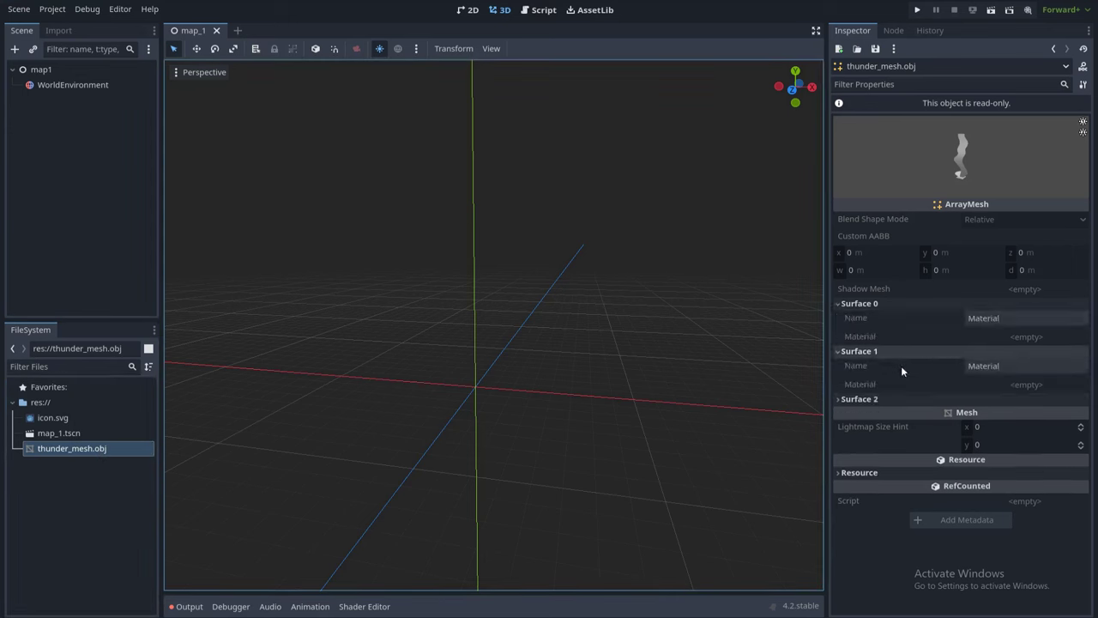
left_click(891, 399)
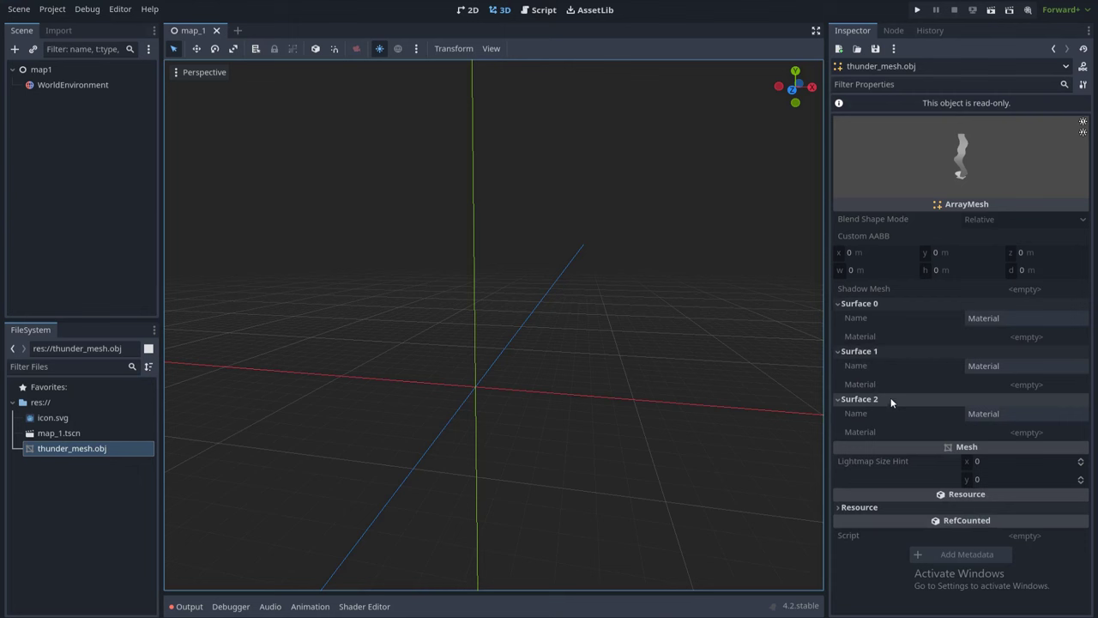
left_click(971, 336)
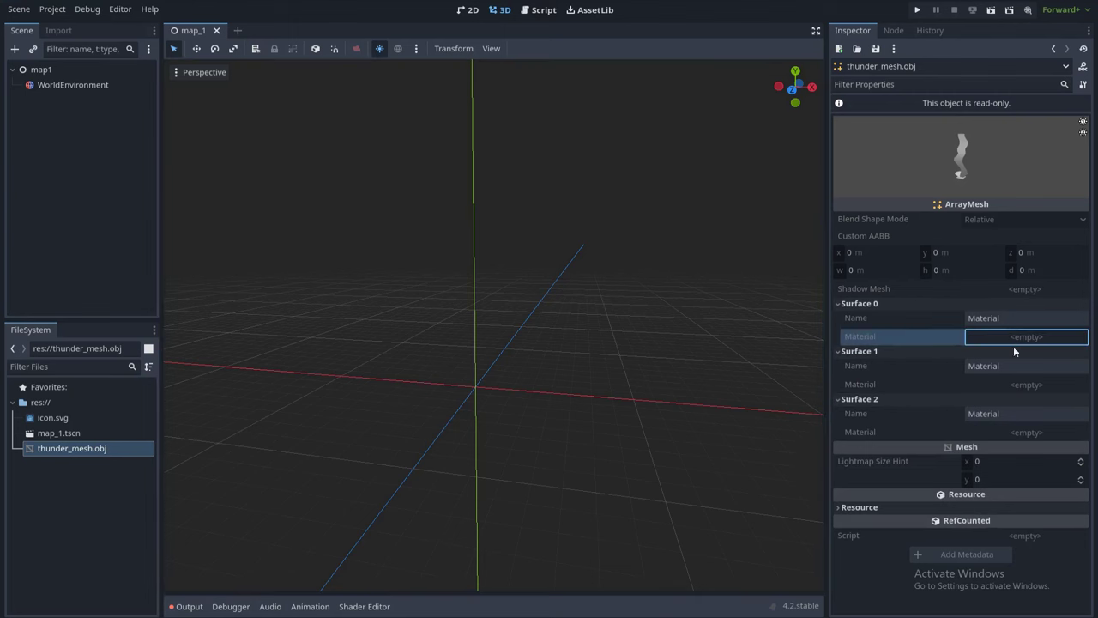
left_click(986, 399)
left_click(986, 400)
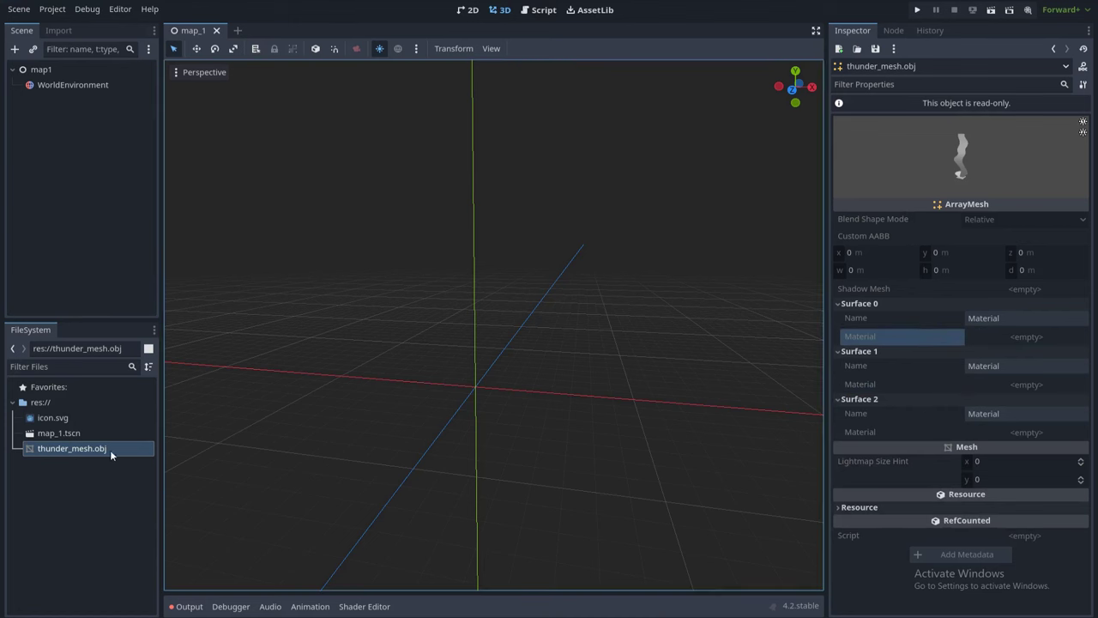
- Place thunder_mesh.obj in the map_1 scene and make the ThunderMesh node's mesh resource unique
left_click_drag(106, 449, 489, 377)
left_click(92, 103)
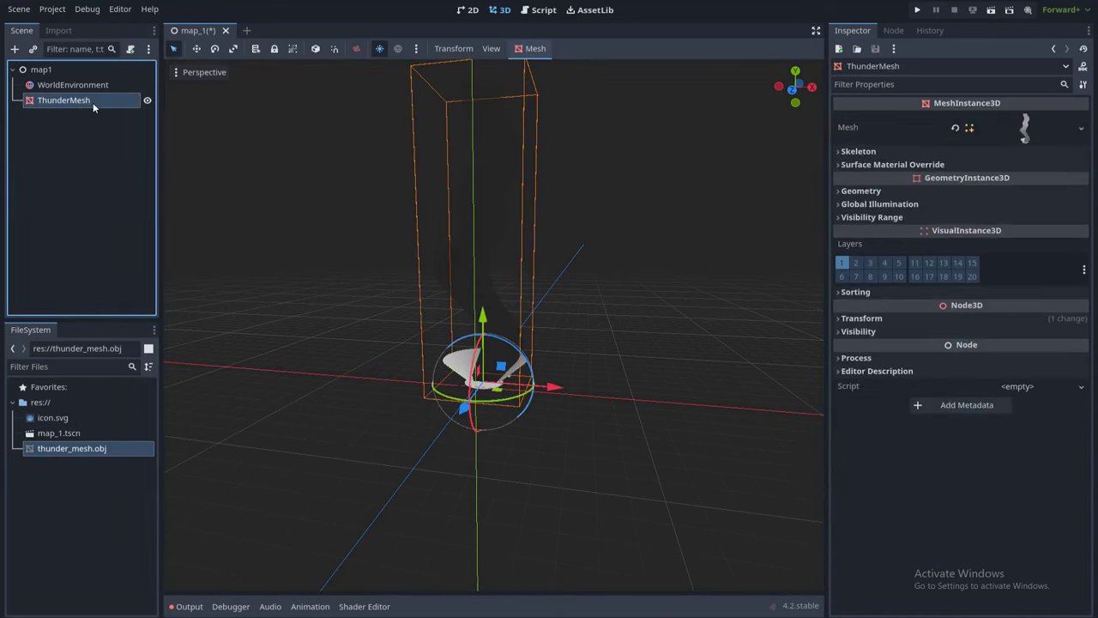
left_click(1023, 131)
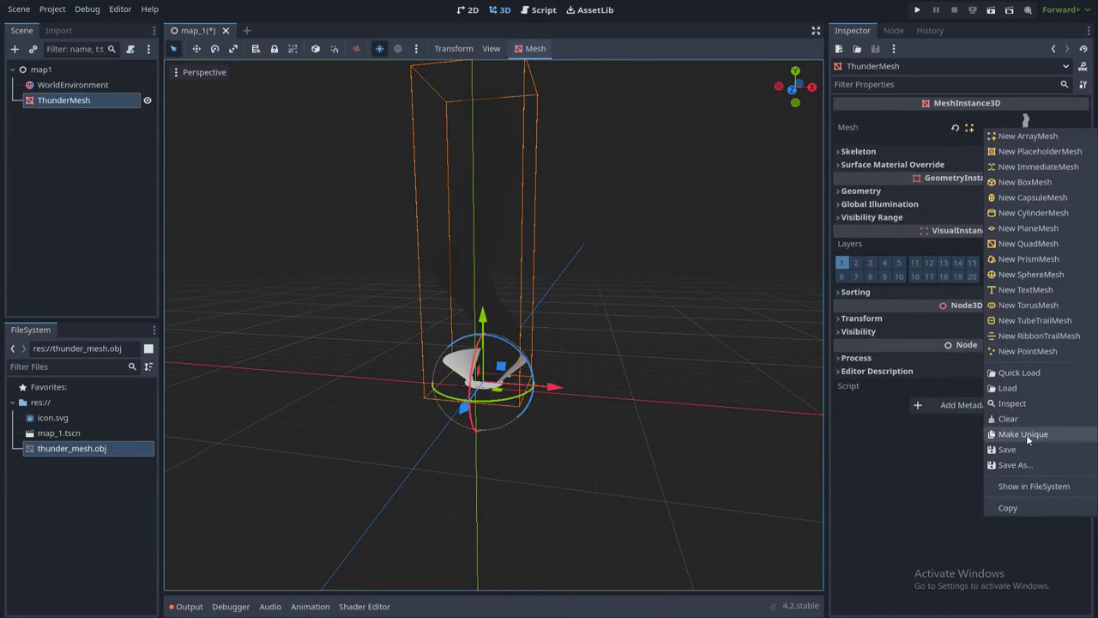
left_click(1026, 435)
- Save the ThunderMesh node's unique mesh as thunder_editable.tres in the res:// folder
left_click(1021, 129)
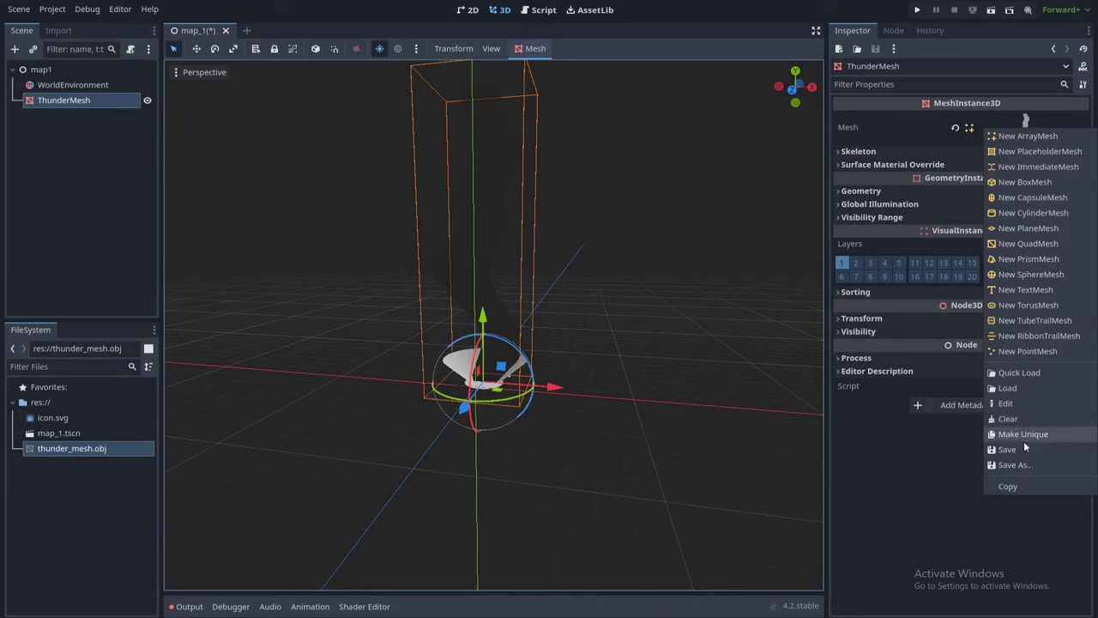
left_click(1018, 455)
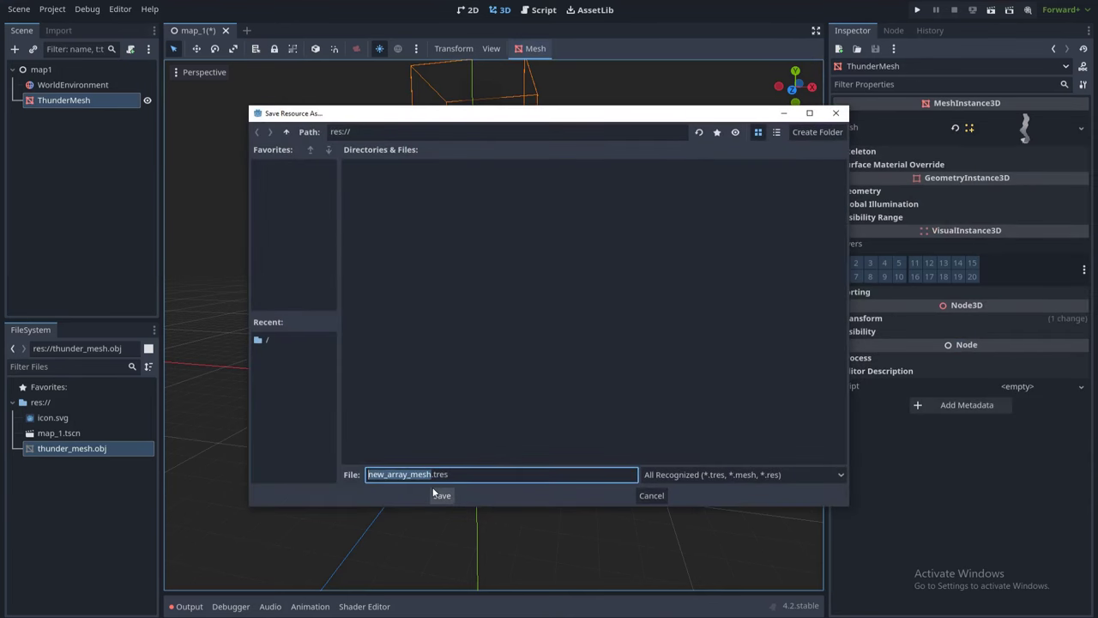
type("thunder_")
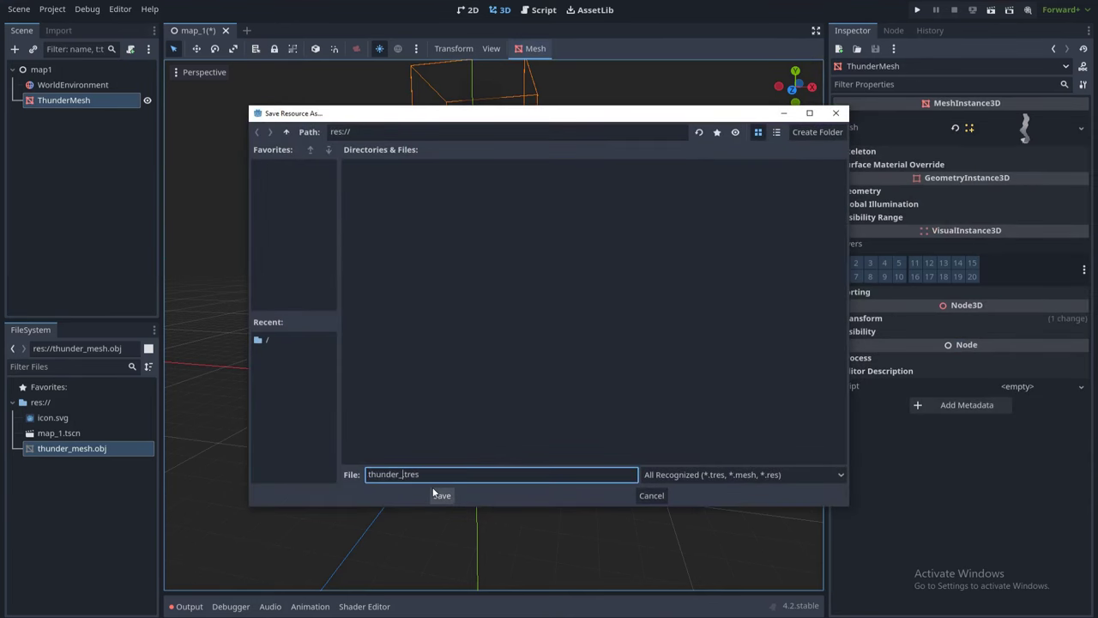
type("editable")
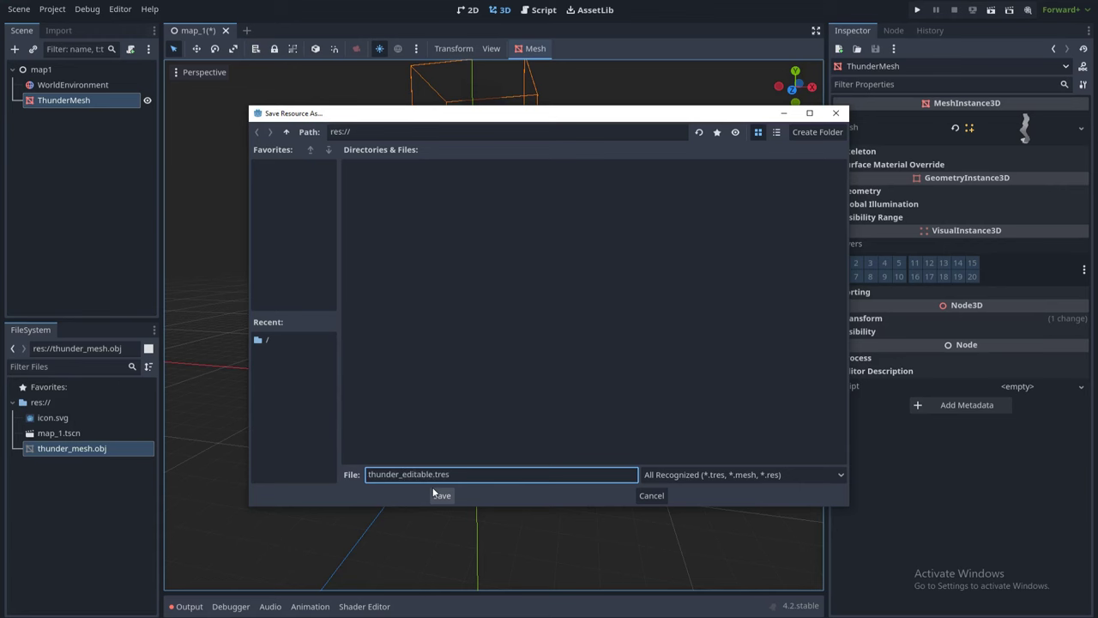
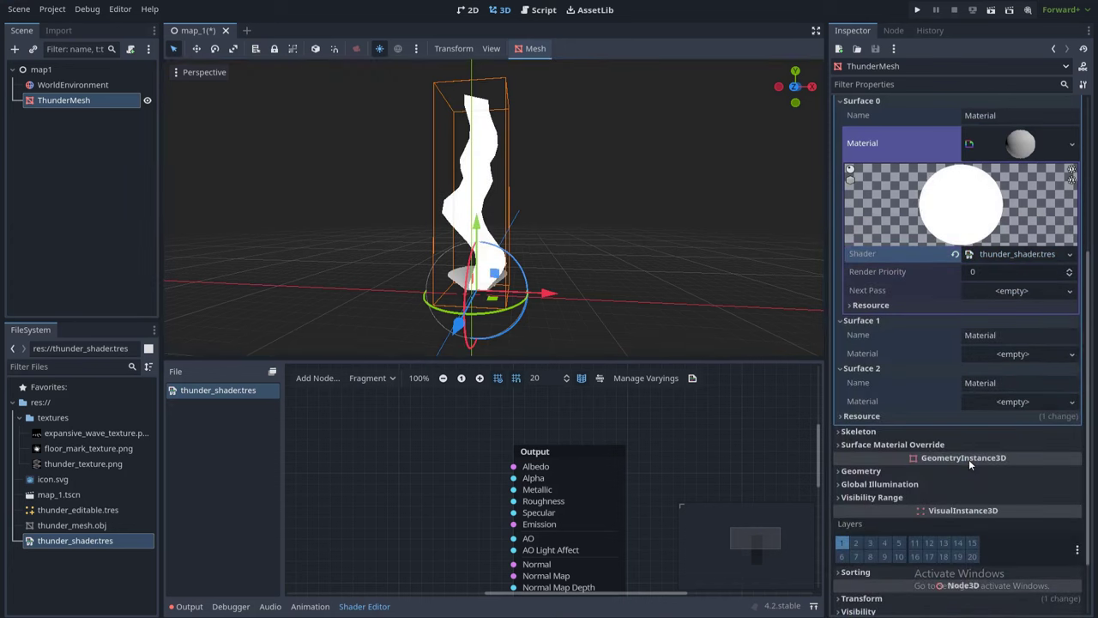
- Enlarge the shader graph area and add thunder_texture.png to the thunder_shader.tres graph as a Texture2D node
middle_click_drag(532, 214, 577, 217)
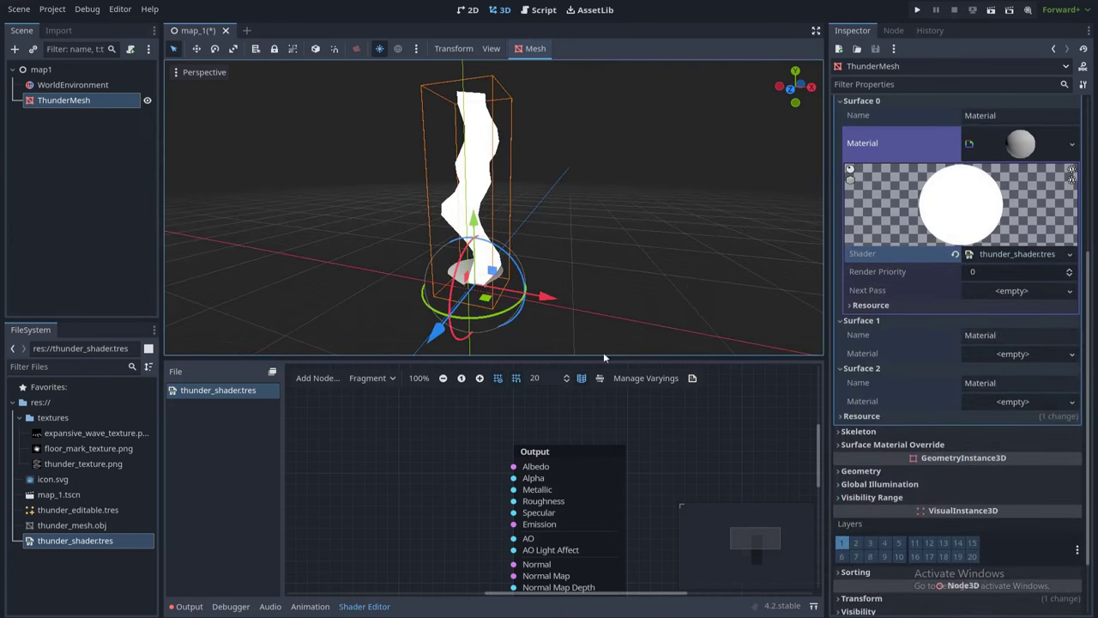
left_click(364, 605)
left_click(373, 606)
scroll(462, 491, "down", 5)
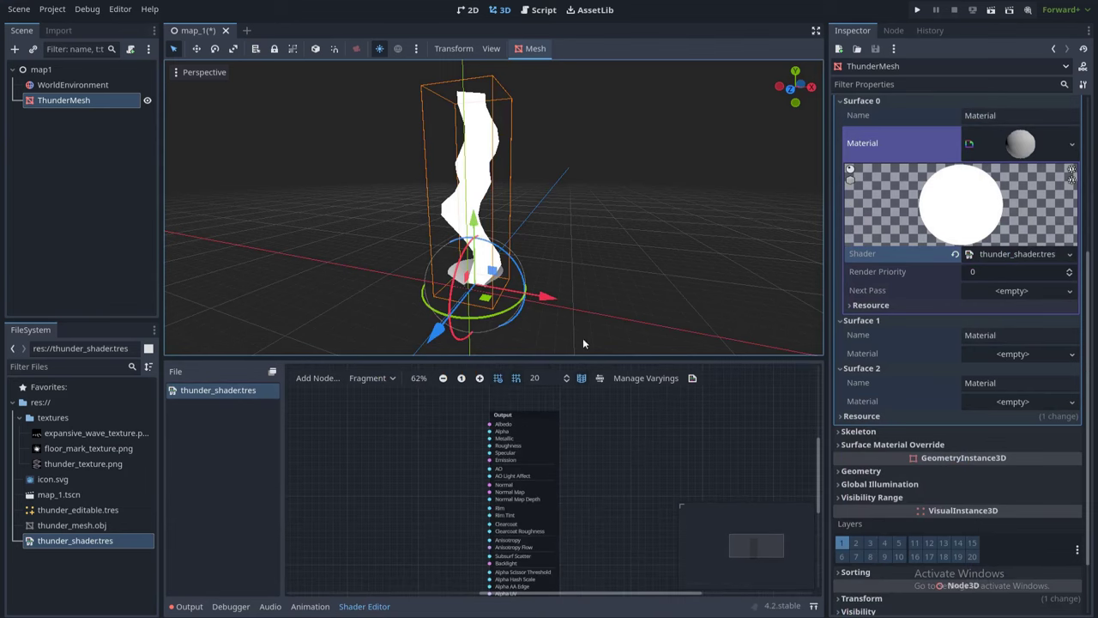
left_click_drag(581, 358, 582, 312)
middle_click_drag(397, 416, 482, 409)
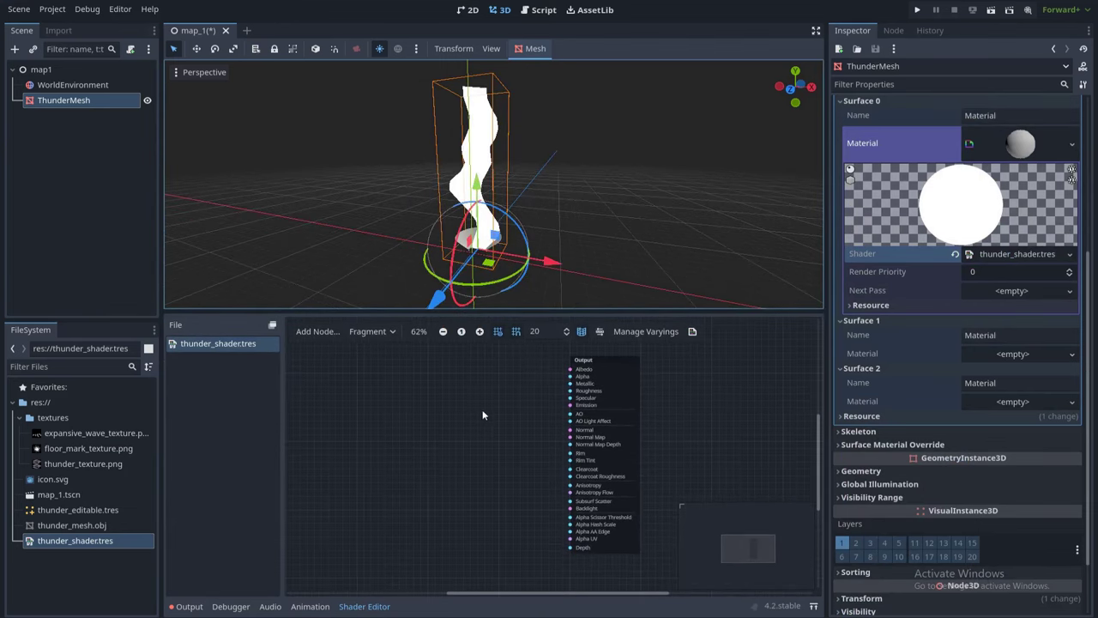
scroll(508, 406, "up", 1)
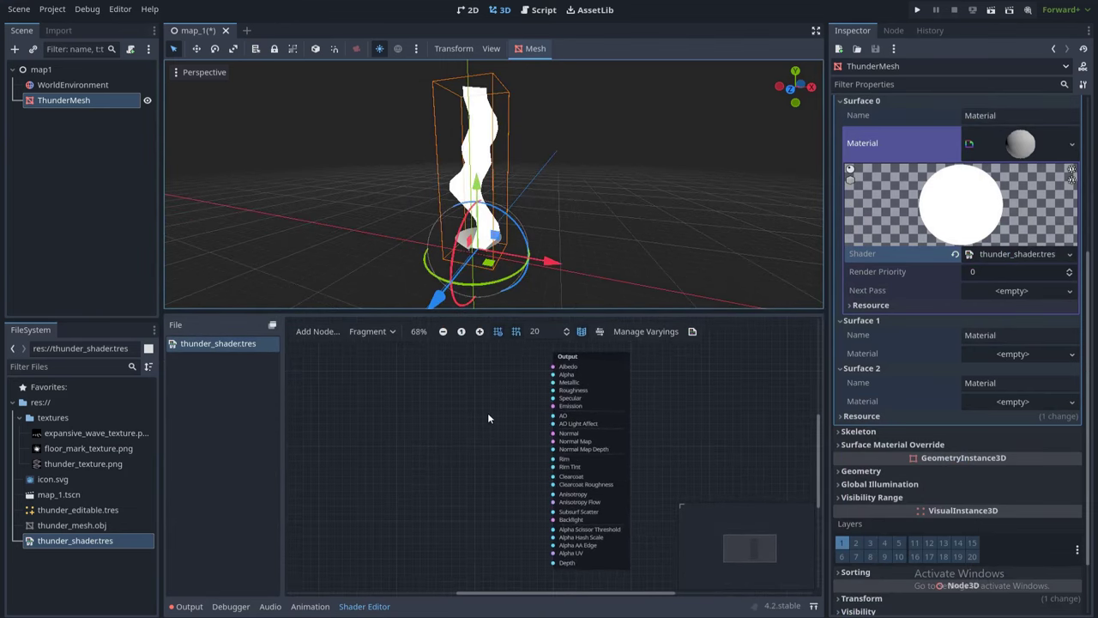
left_click(101, 464)
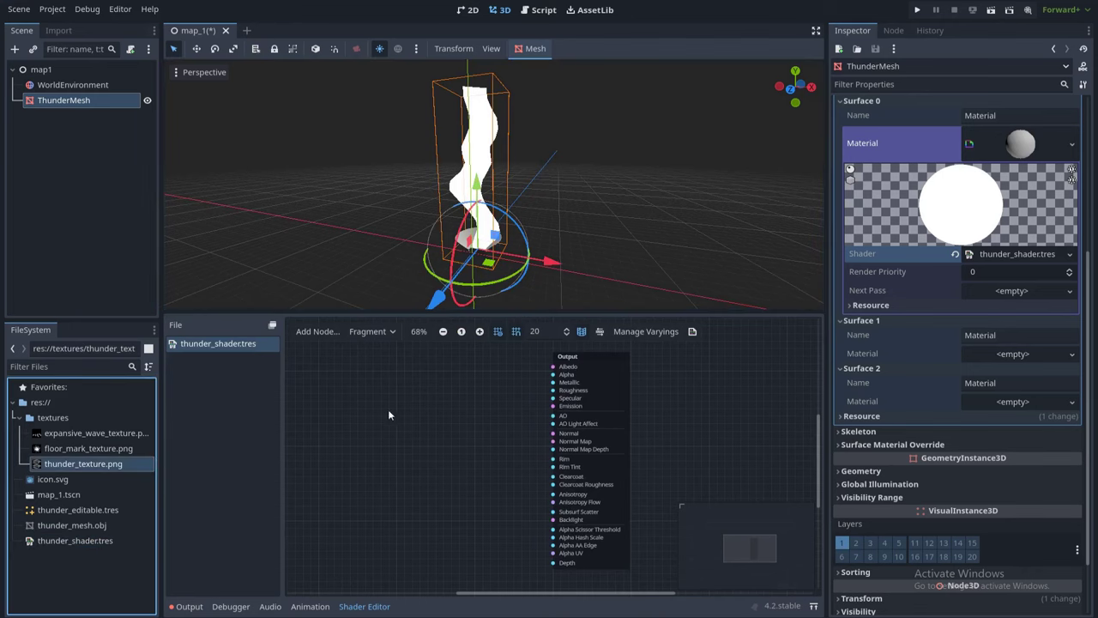
left_click_drag(431, 404, 432, 403)
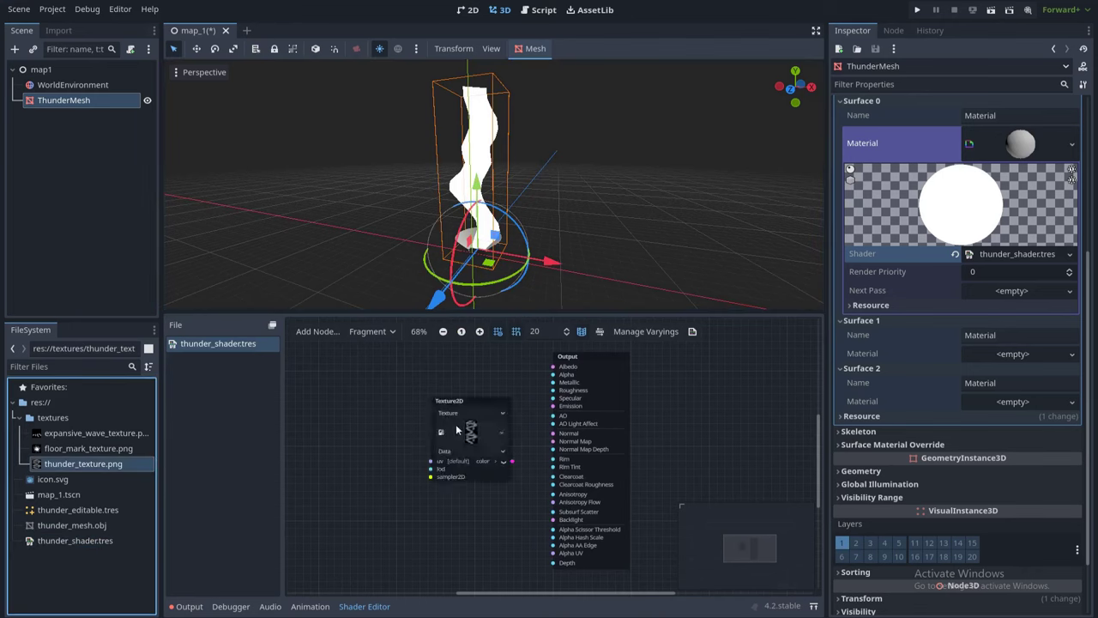
- Reposition the Texture2D node beside the output node and connect its color to Albedo
scroll(483, 425, "up", 2)
left_click_drag(483, 428, 470, 414)
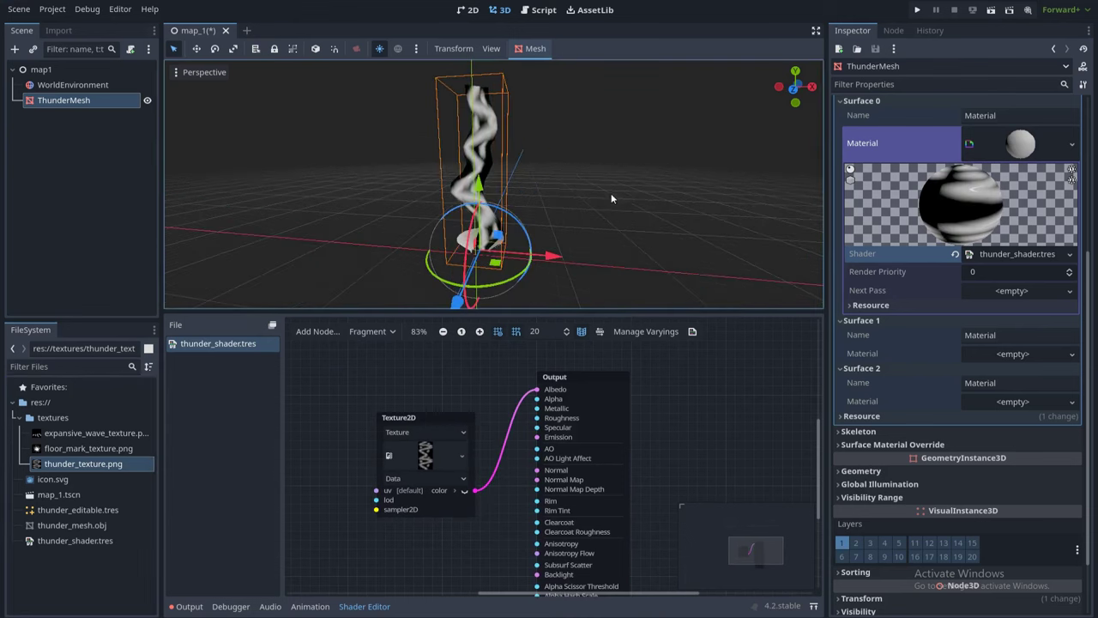
scroll(611, 193, "up", 4)
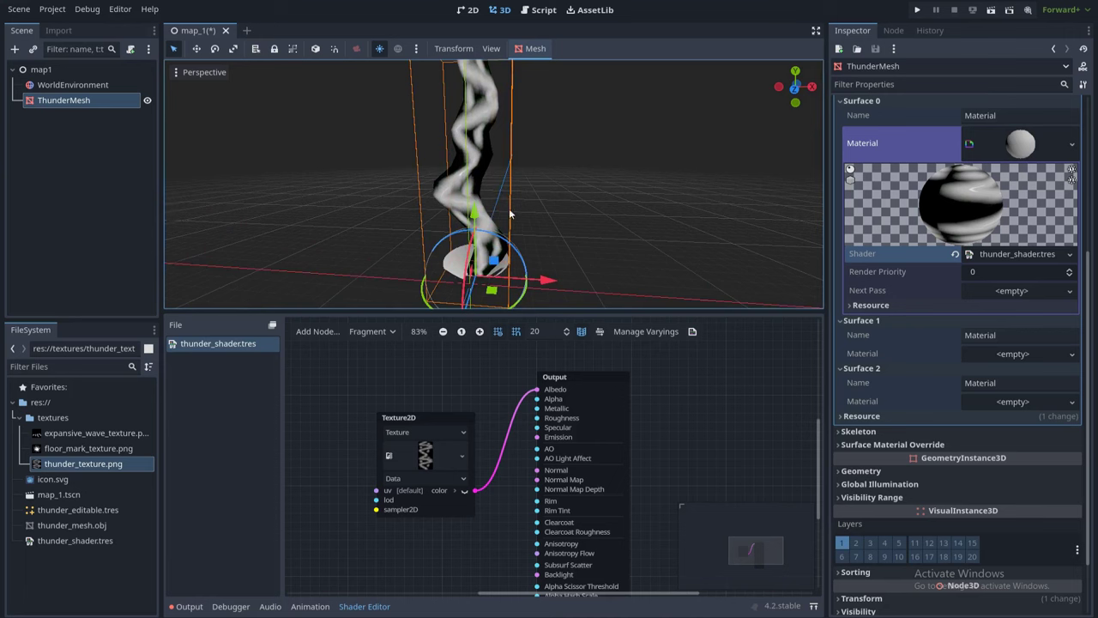
middle_click_drag(547, 184, 536, 164)
scroll(533, 163, "down", 4)
scroll(514, 148, "up", 4)
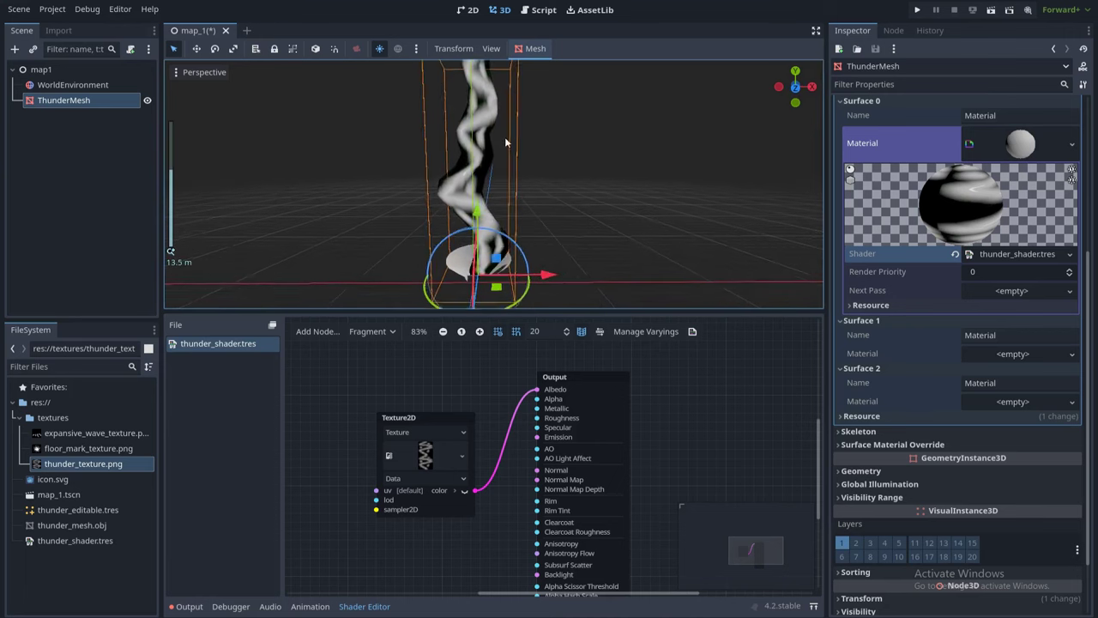
scroll(386, 436, "down", 1)
- Add a UVPanning node, connect it to the Texture2D node's uv input, and set its offset to 0, 0.3
middle_click_drag(392, 436, 522, 407)
right_click(407, 446)
type("uvp")
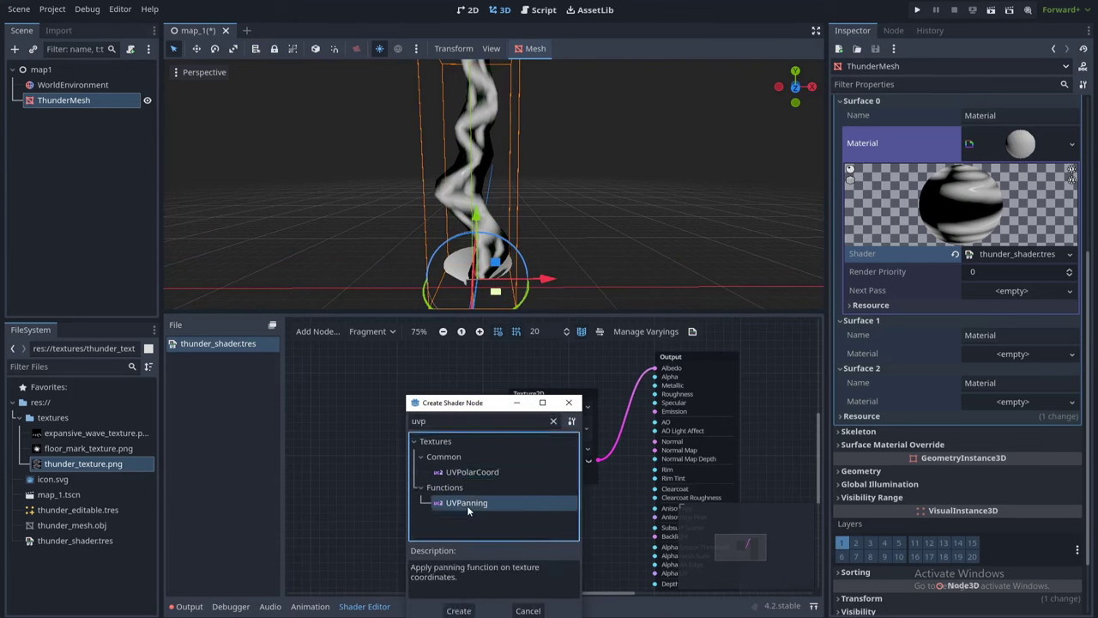
double_click(466, 502)
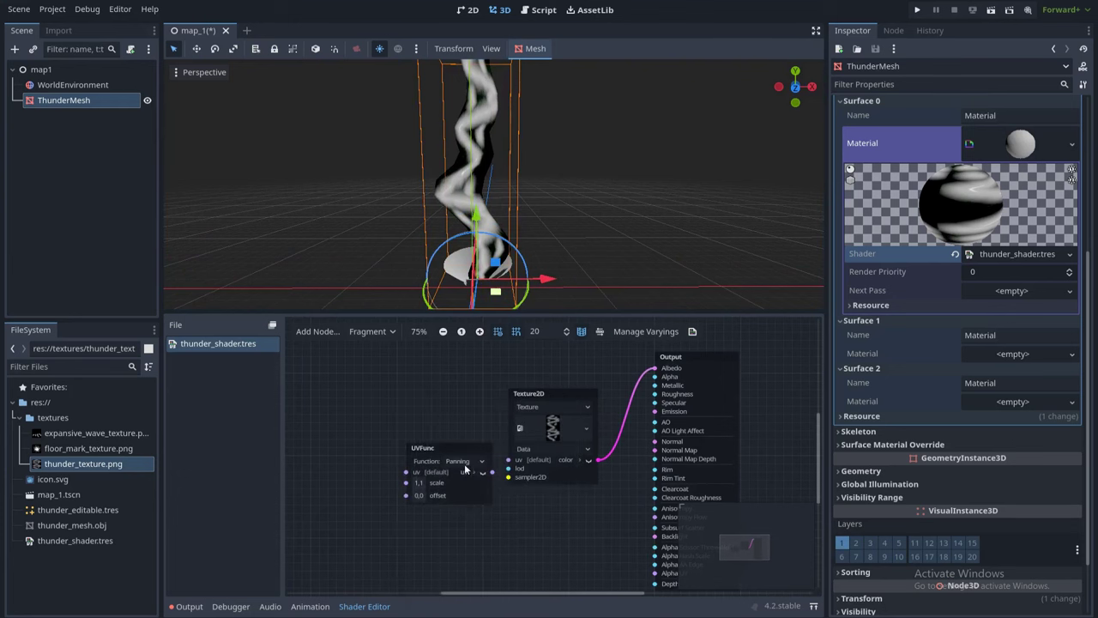
left_click_drag(460, 447, 439, 434)
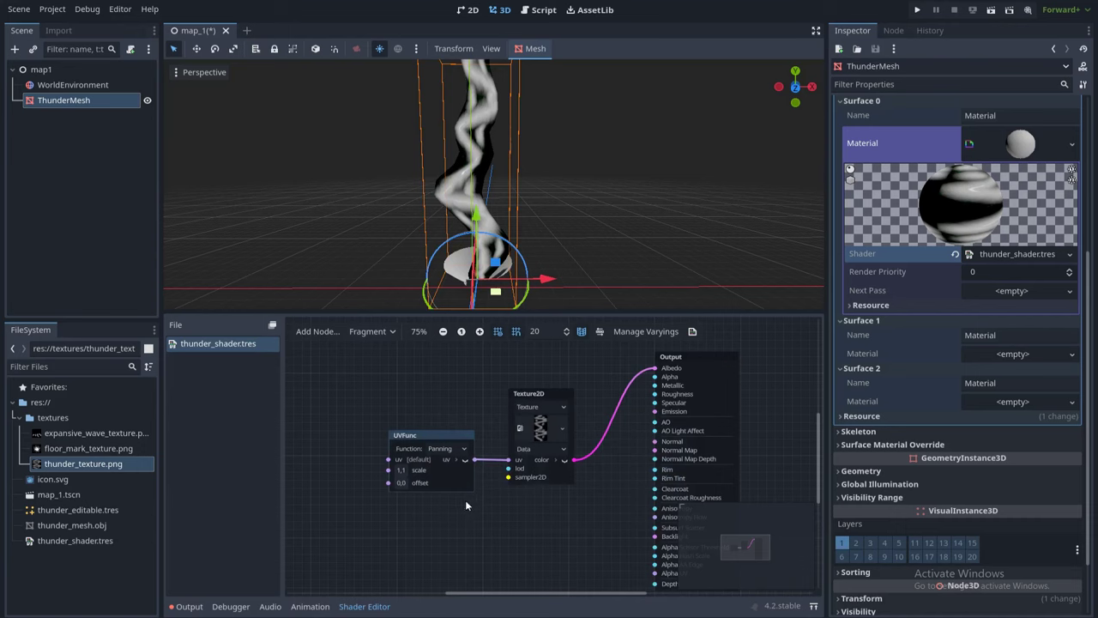
middle_click_drag(465, 502, 518, 481)
scroll(515, 480, "up", 1)
middle_click_drag(435, 404, 502, 404)
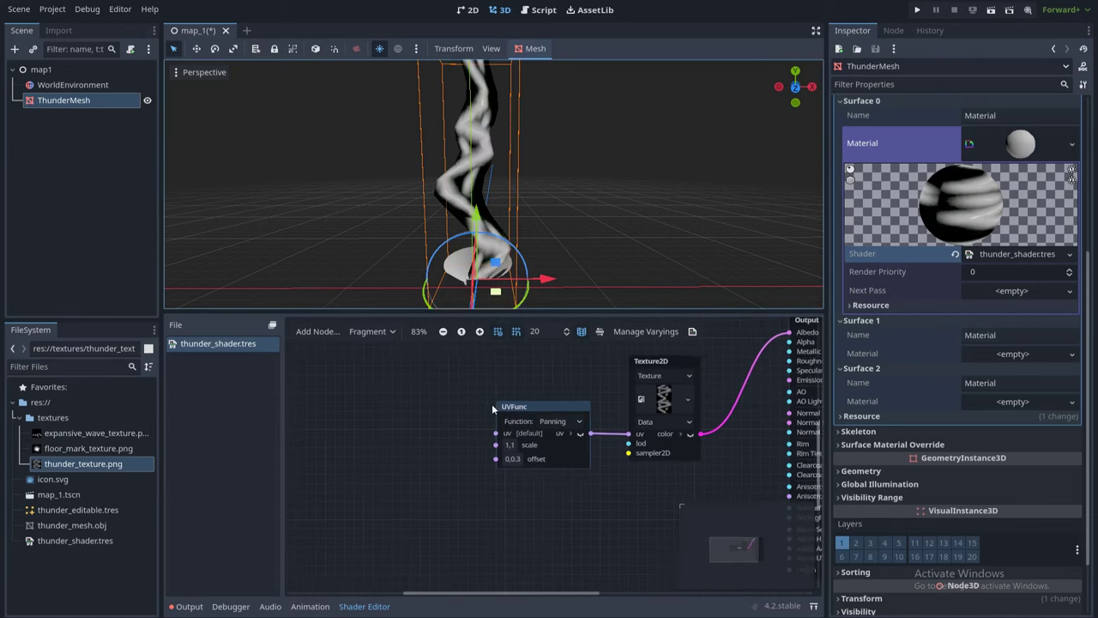
- Add a time input node and place it ahead of the UV panning node in the graph
right_click(365, 416)
left_click(383, 425)
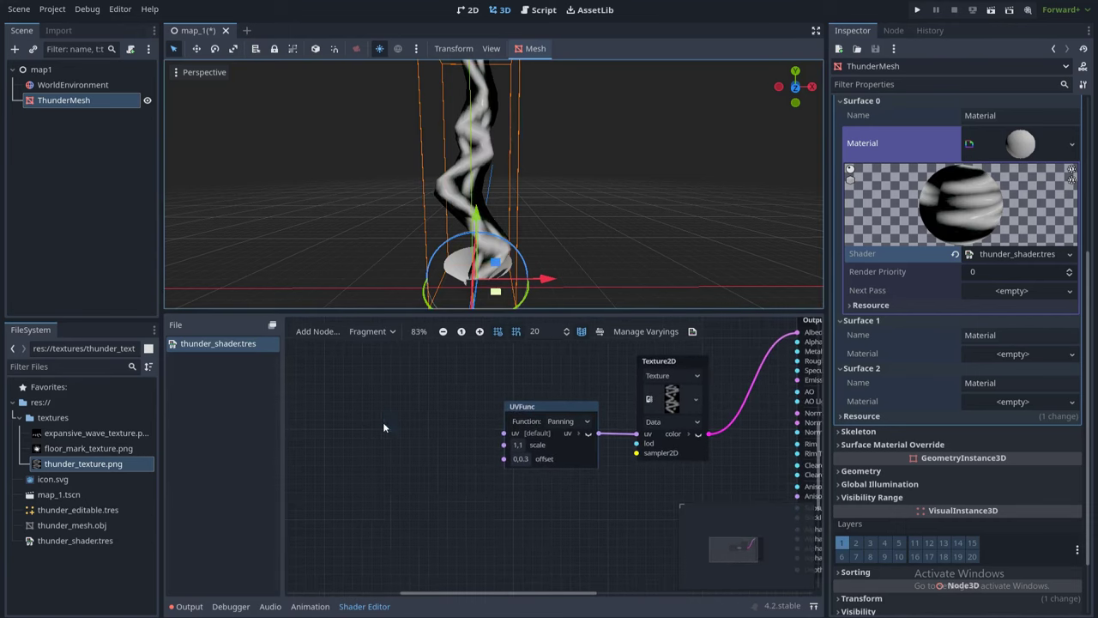
type("time")
double_click(457, 470)
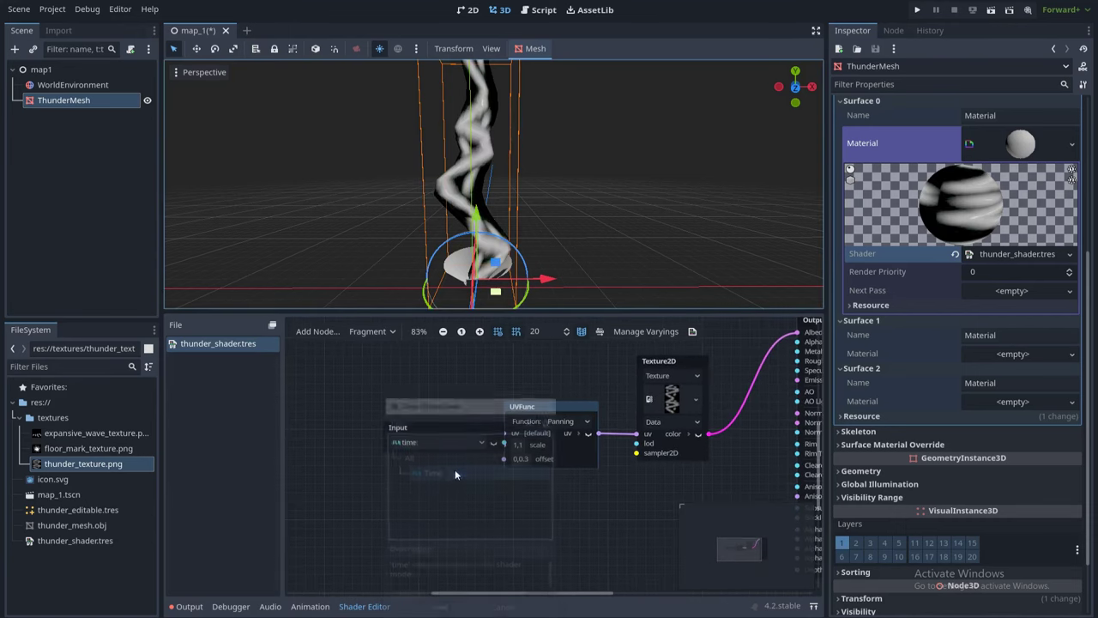
left_click_drag(504, 438, 394, 480)
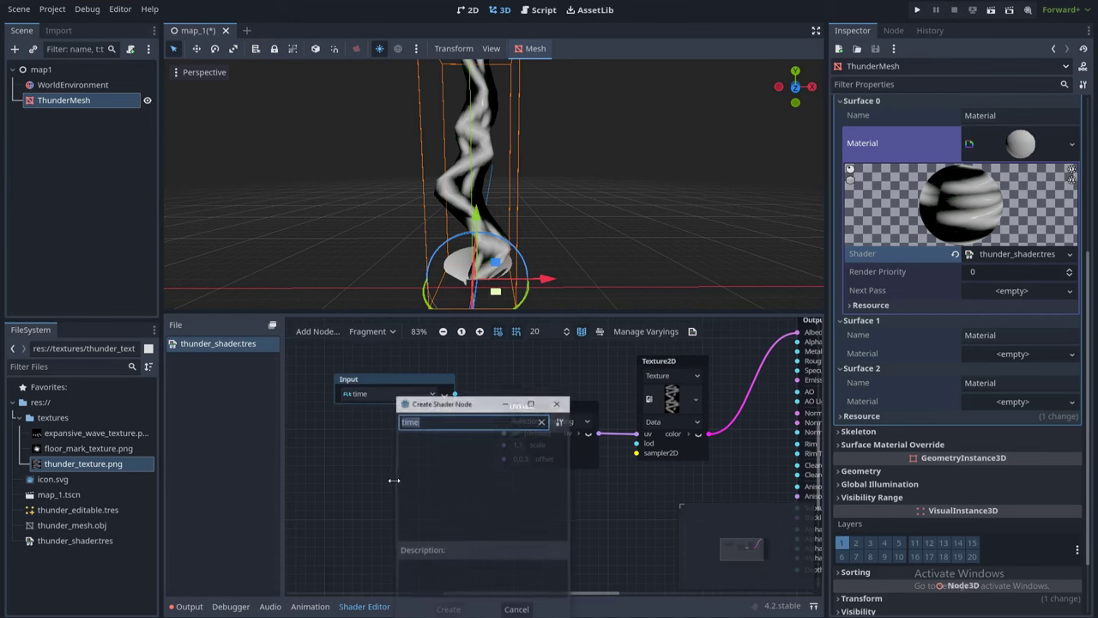
- Add a Vector2 Multiply node fed by the time input and connect its result to the UV panning node's offset
type("mult")
scroll(456, 506, "down", 2)
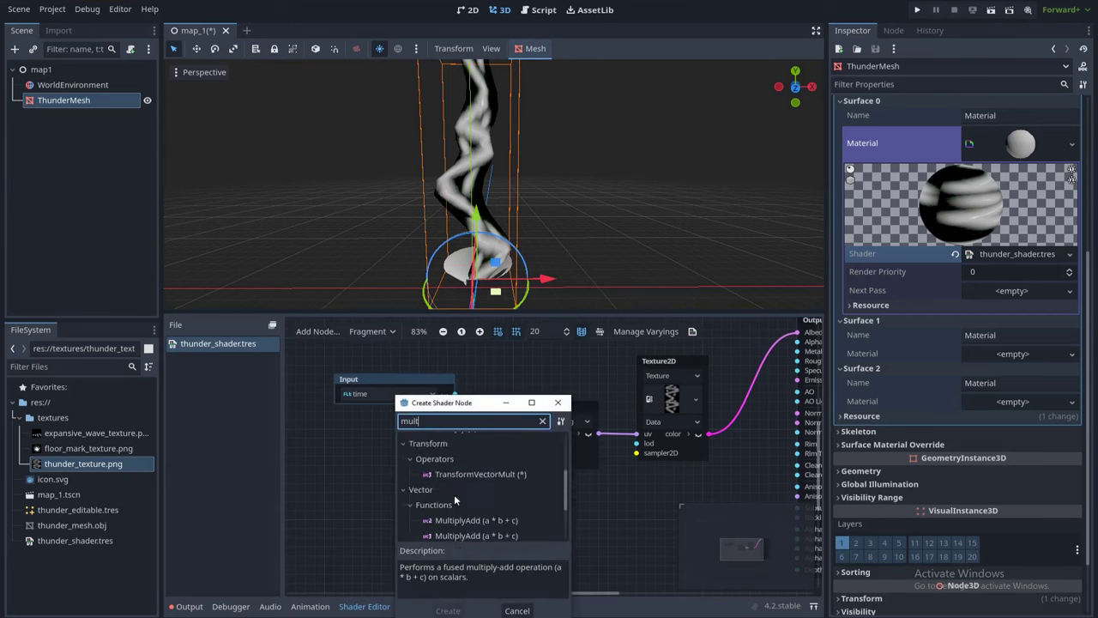
scroll(456, 501, "down", 2)
double_click(462, 500)
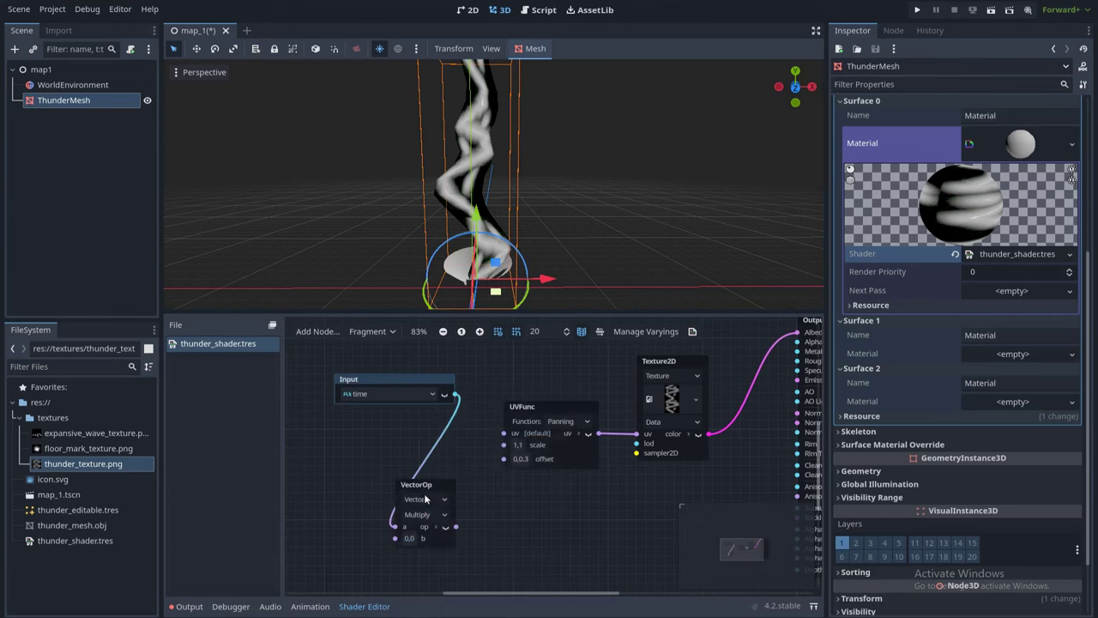
left_click_drag(416, 418, 429, 461)
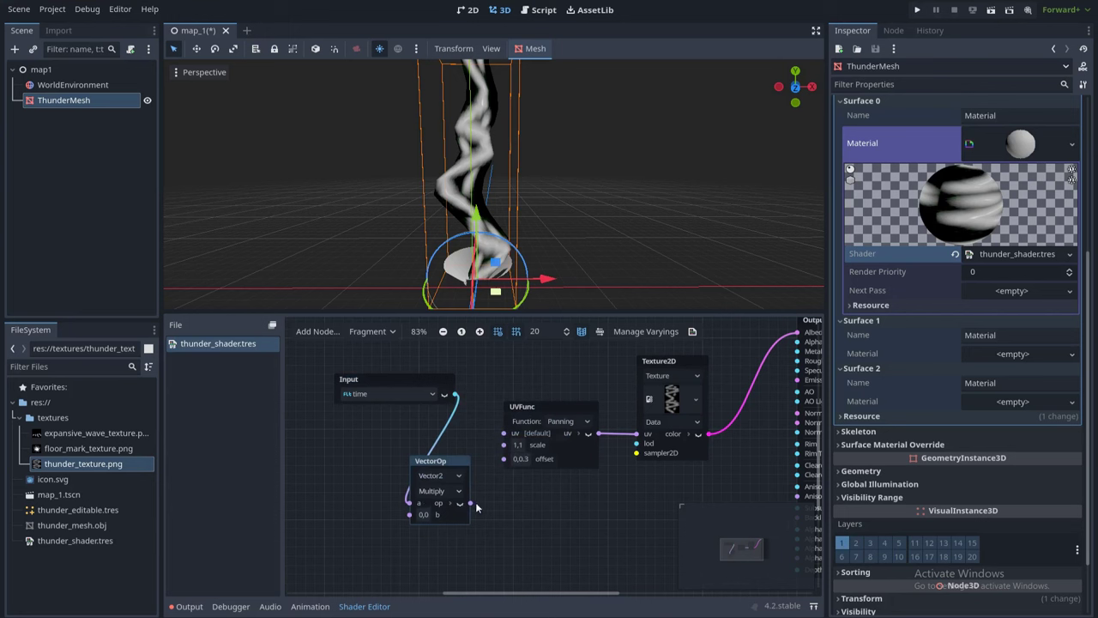
left_click_drag(503, 463, 502, 469)
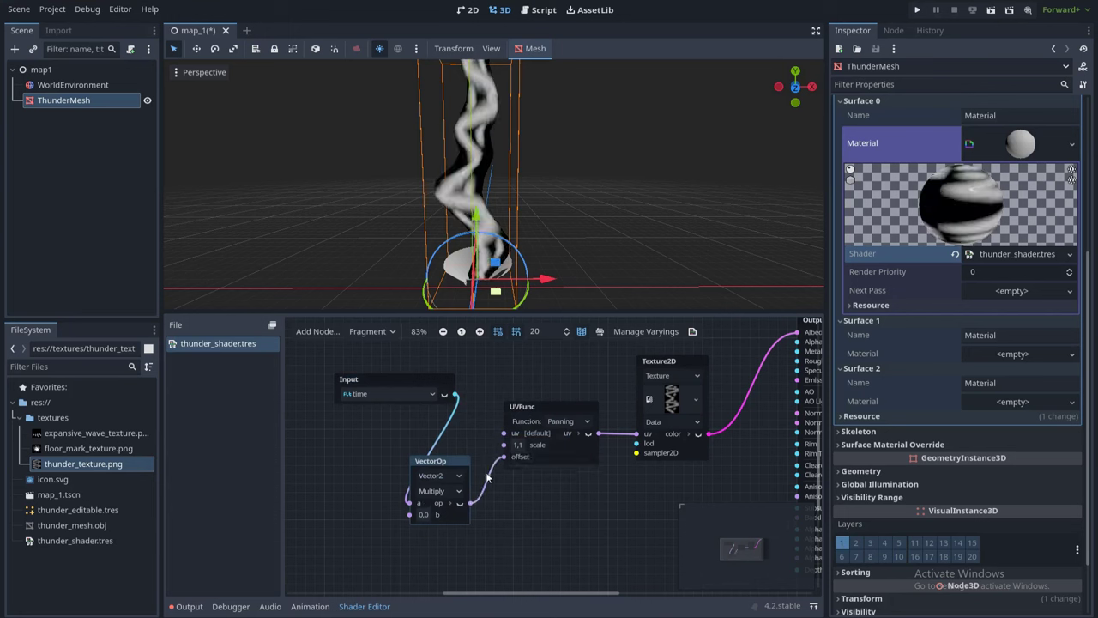
- Set the Multiply node's b value to 0, -0.5
left_click(420, 515)
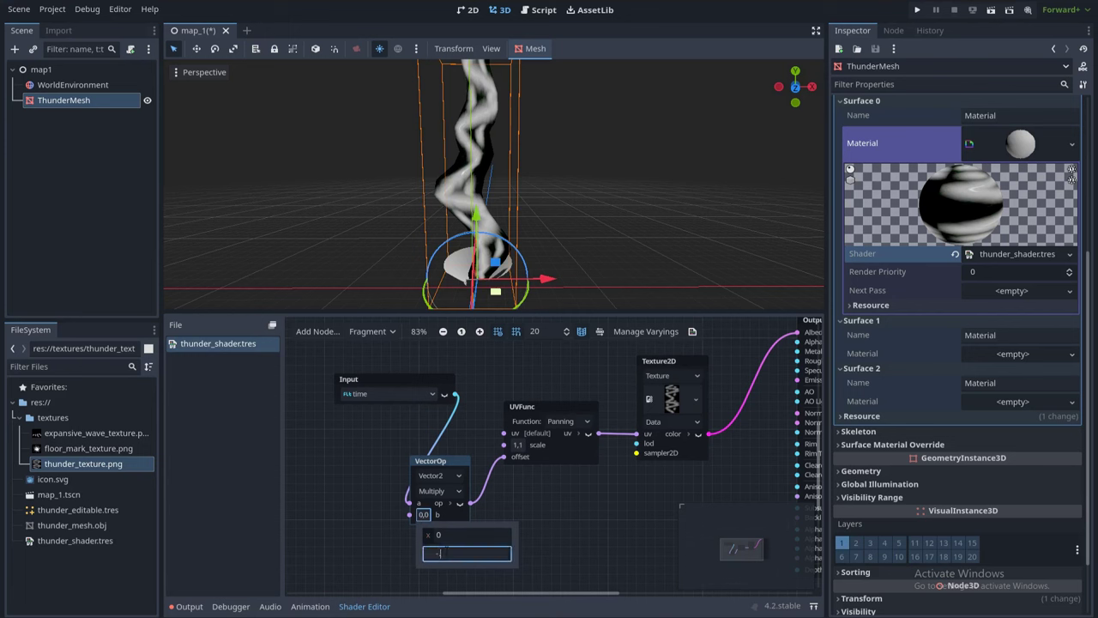
key("Return")
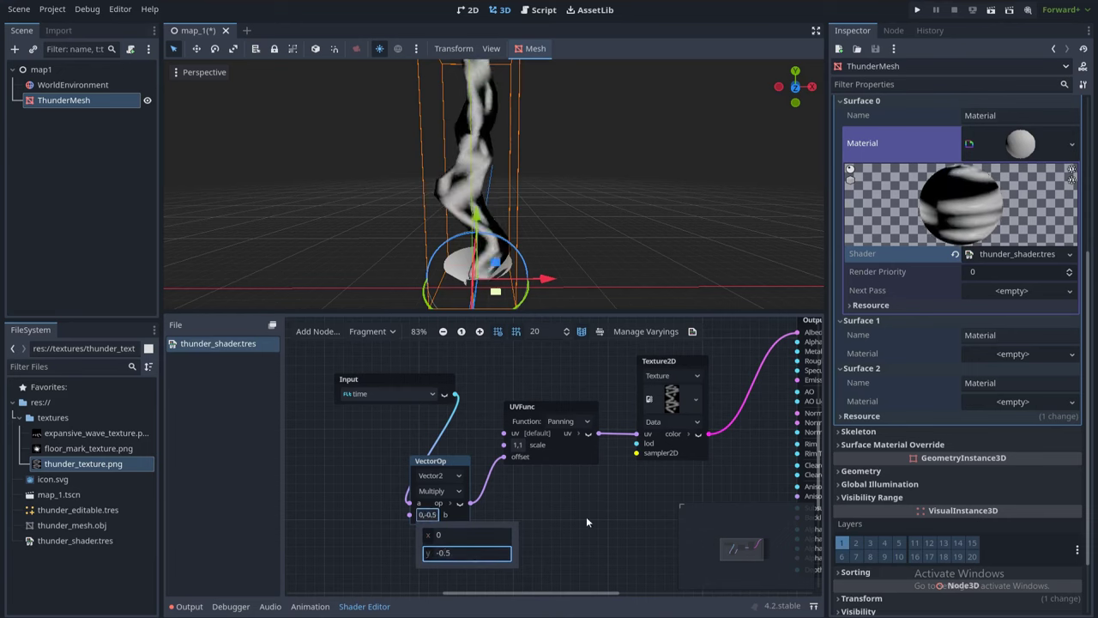
left_click(586, 516)
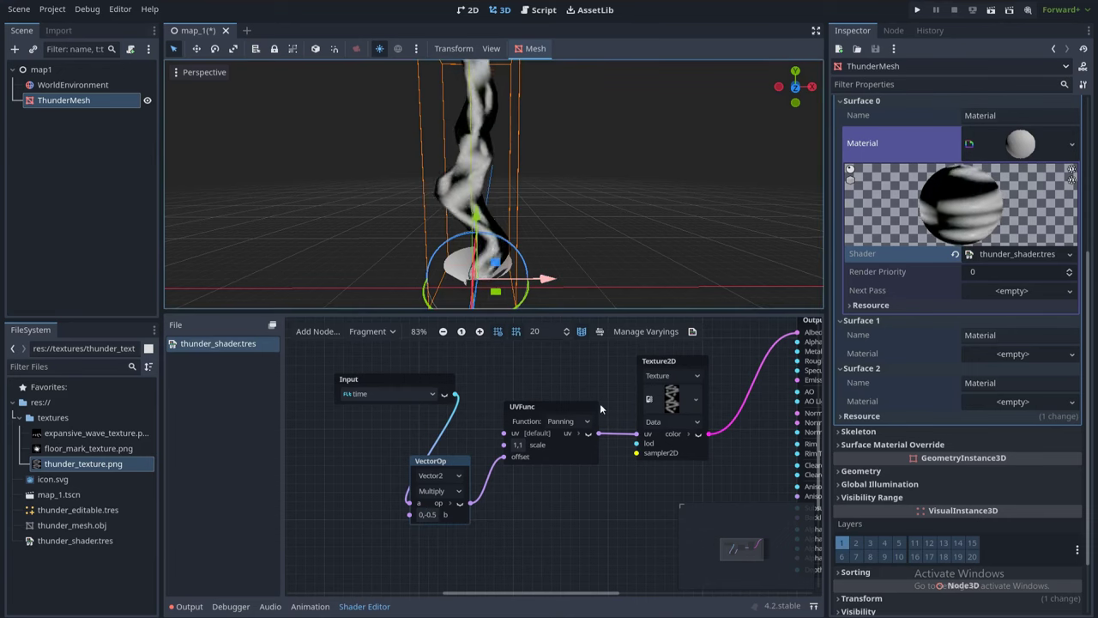
- Disconnect the Texture2D color from the output node's Albedo
scroll(553, 404, "down", 2)
scroll(564, 399, "down", 3)
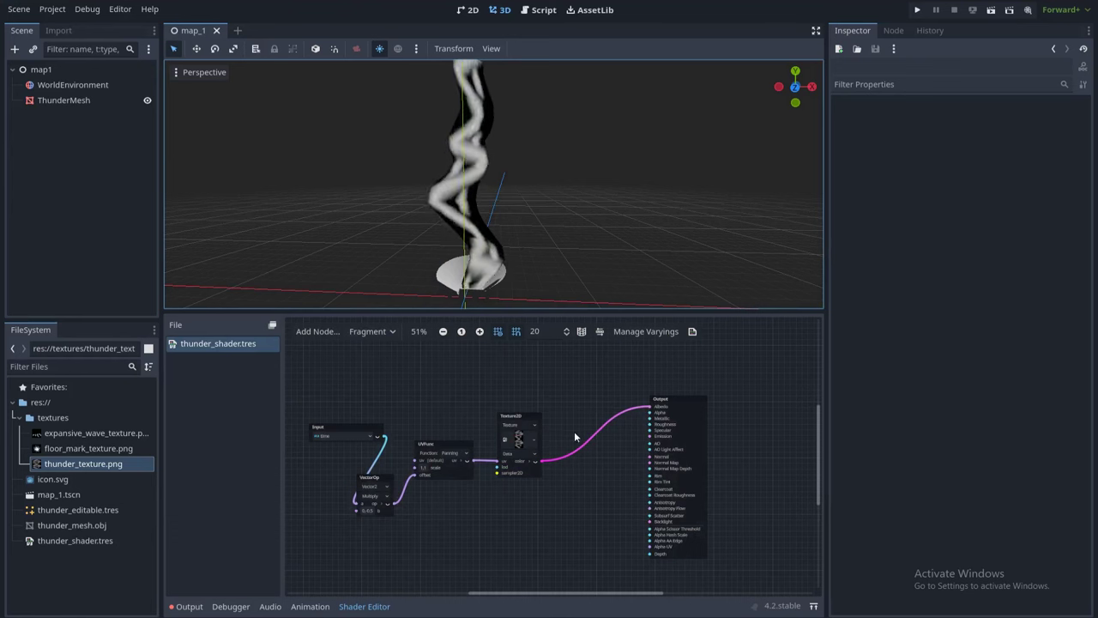
middle_click_drag(574, 430, 549, 423)
scroll(550, 425, "up", 3)
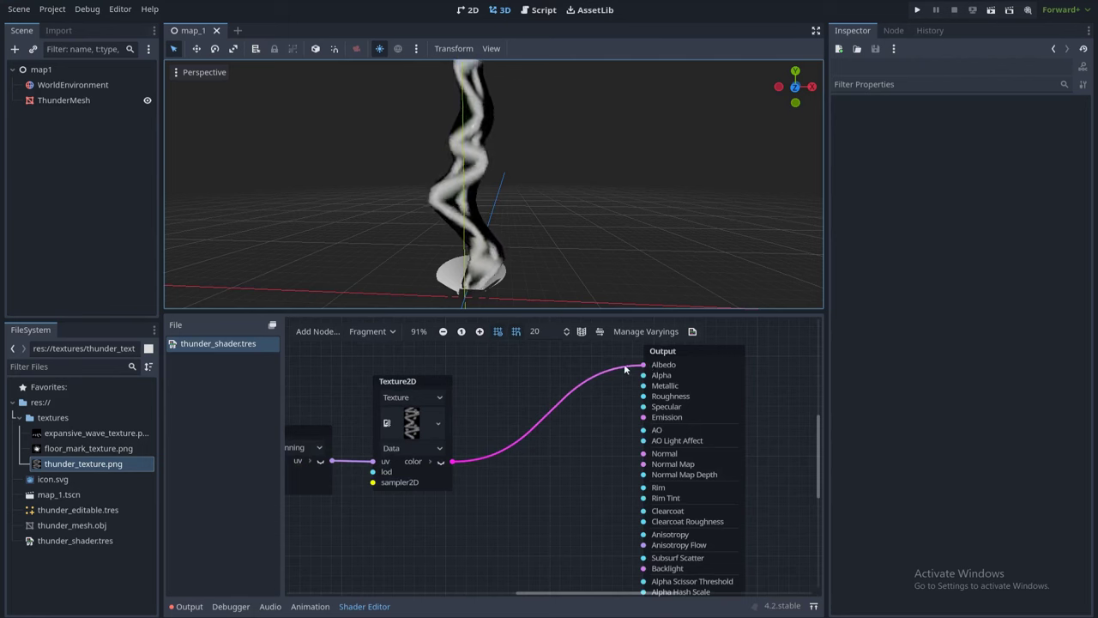
left_click_drag(645, 366, 548, 394)
middle_click_drag(490, 451, 482, 432)
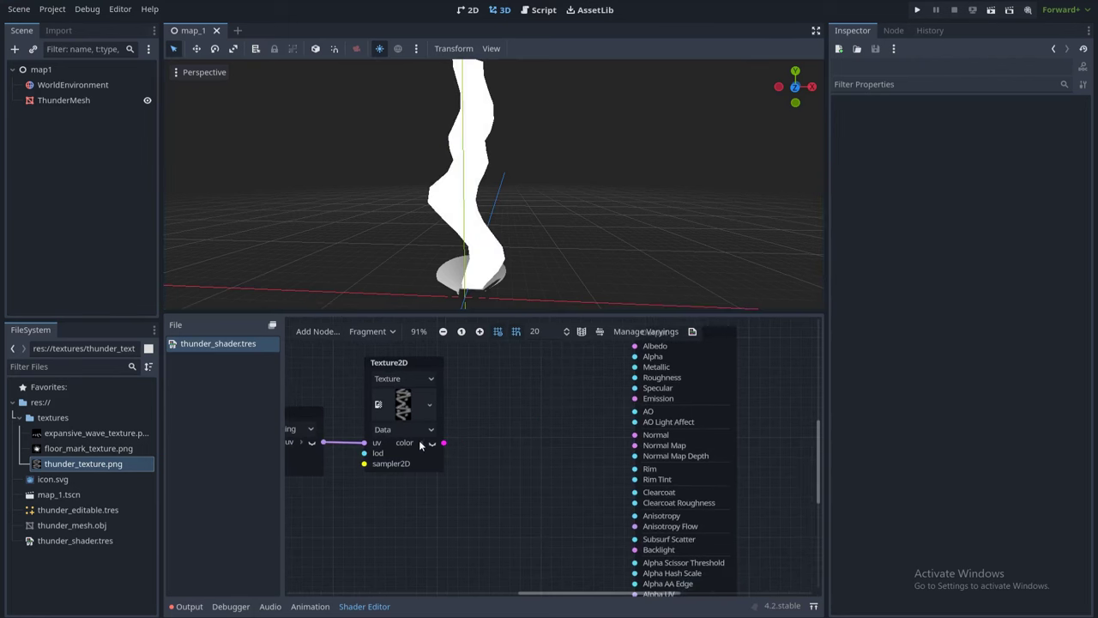
- Expand the Texture2D color channels and route red through a new scalar SmoothStep node's x input into Albedo
left_click(421, 443)
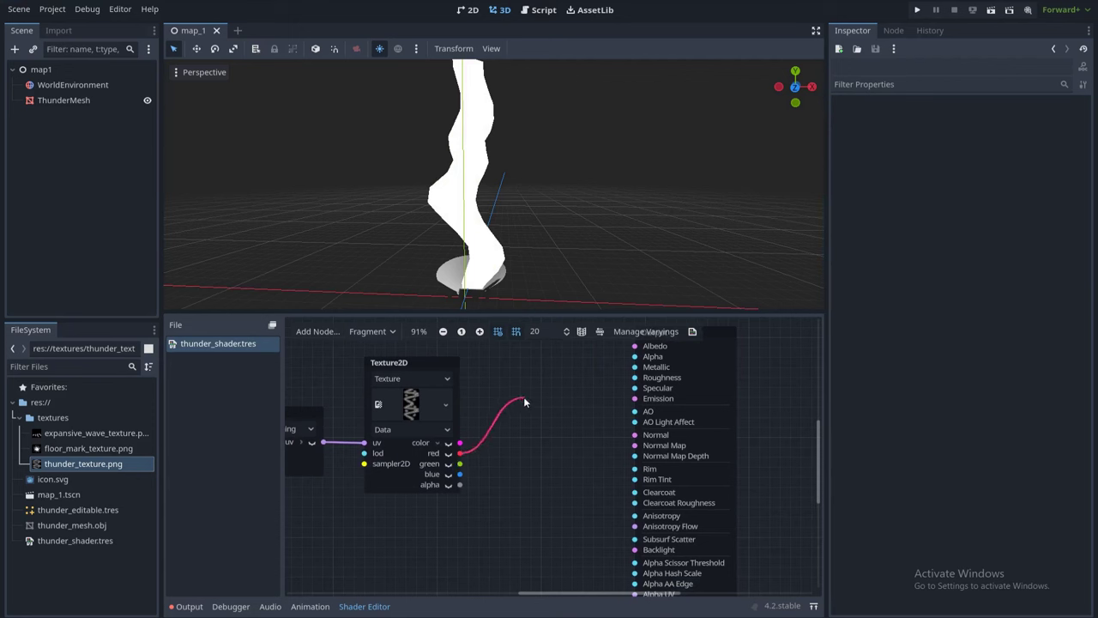
left_click_drag(525, 400, 525, 399)
type("step")
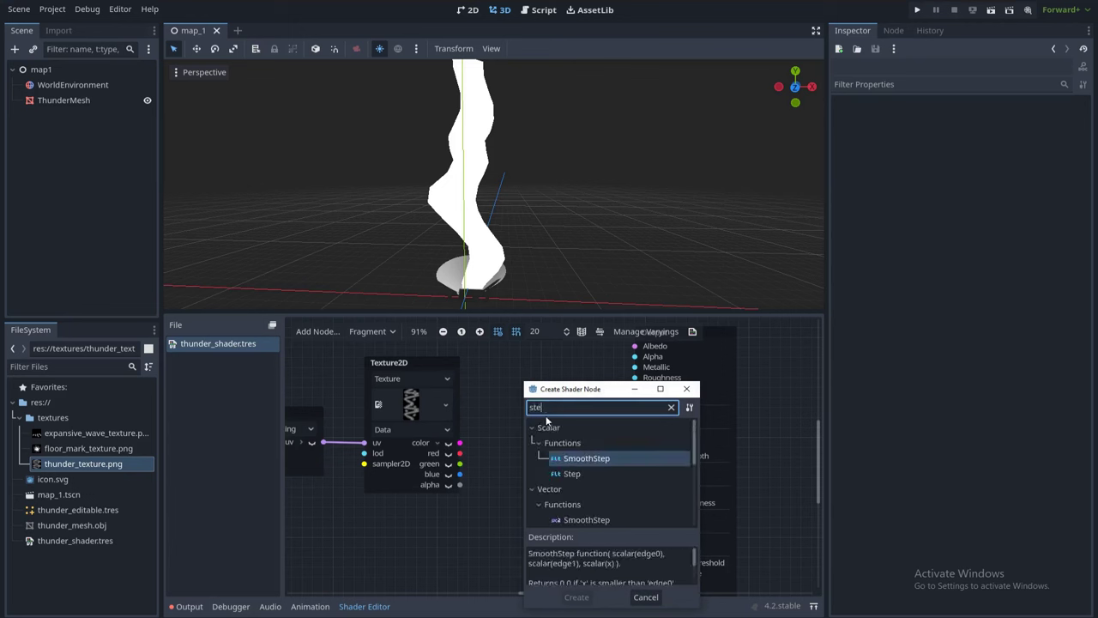
double_click(597, 458)
middle_click_drag(518, 388, 471, 452)
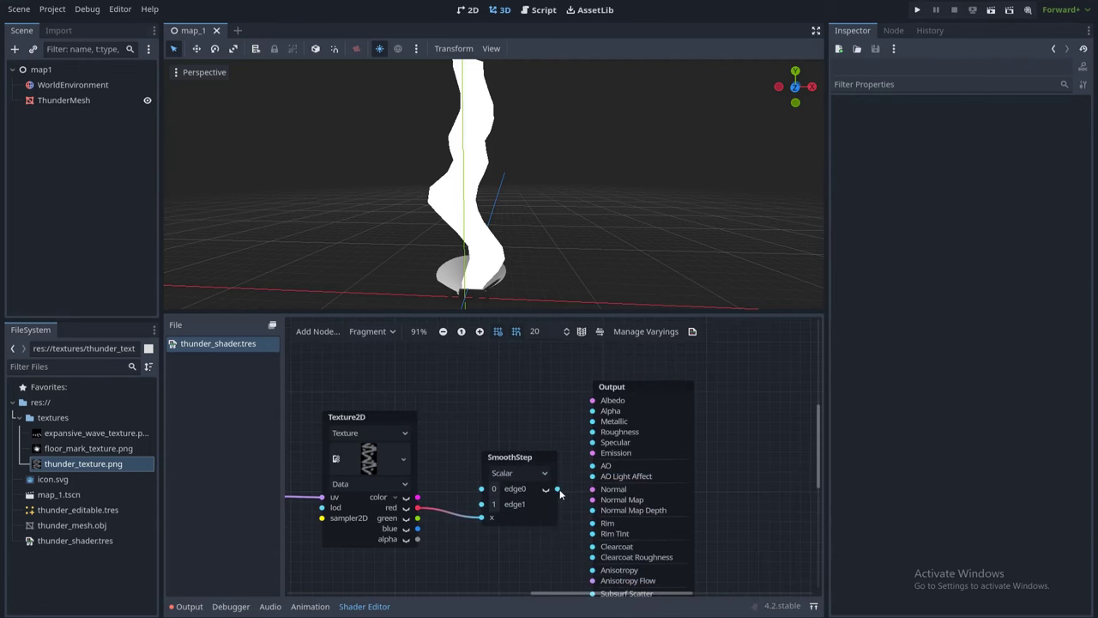
left_click_drag(583, 410, 592, 399)
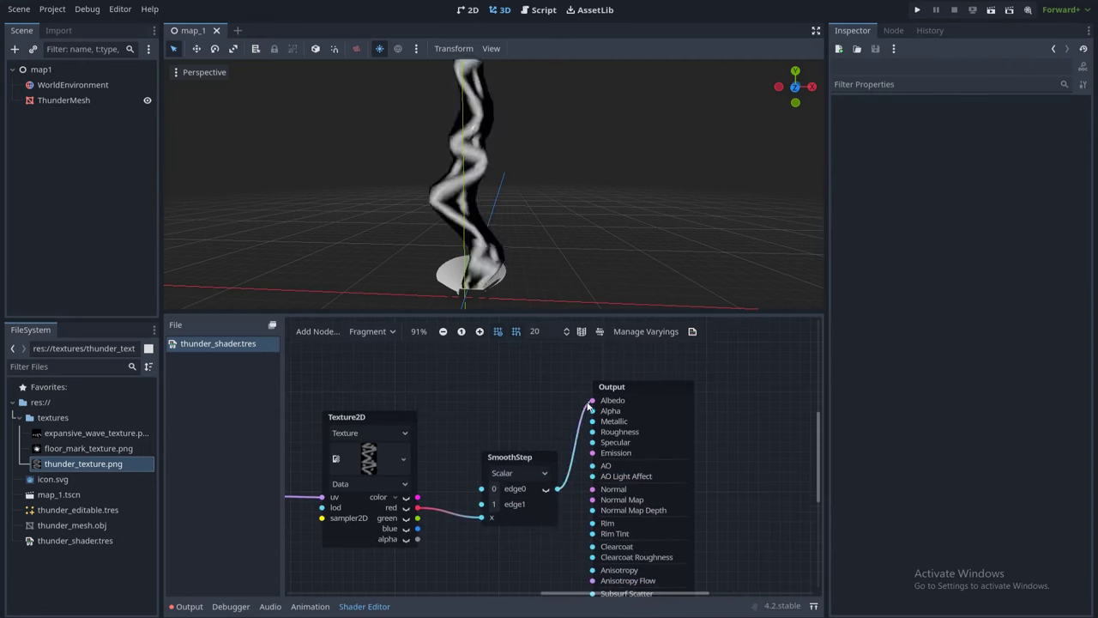
- Set the SmoothStep node's edge1 to 0.7
middle_click_drag(545, 423, 529, 412)
scroll(504, 450, "up", 1)
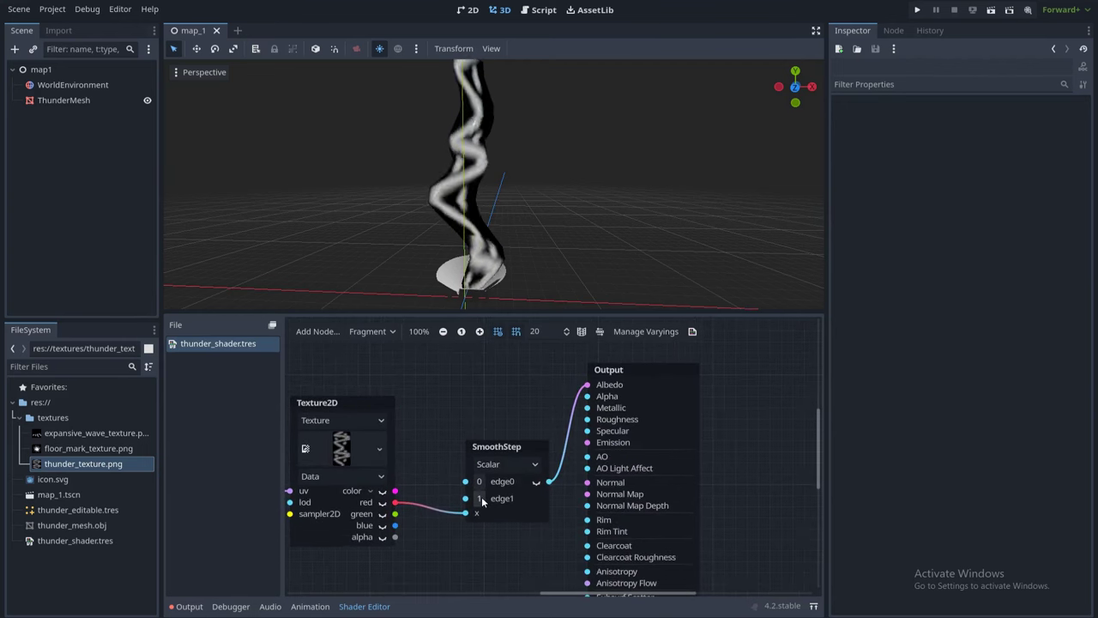
left_click(481, 500)
left_click(507, 518)
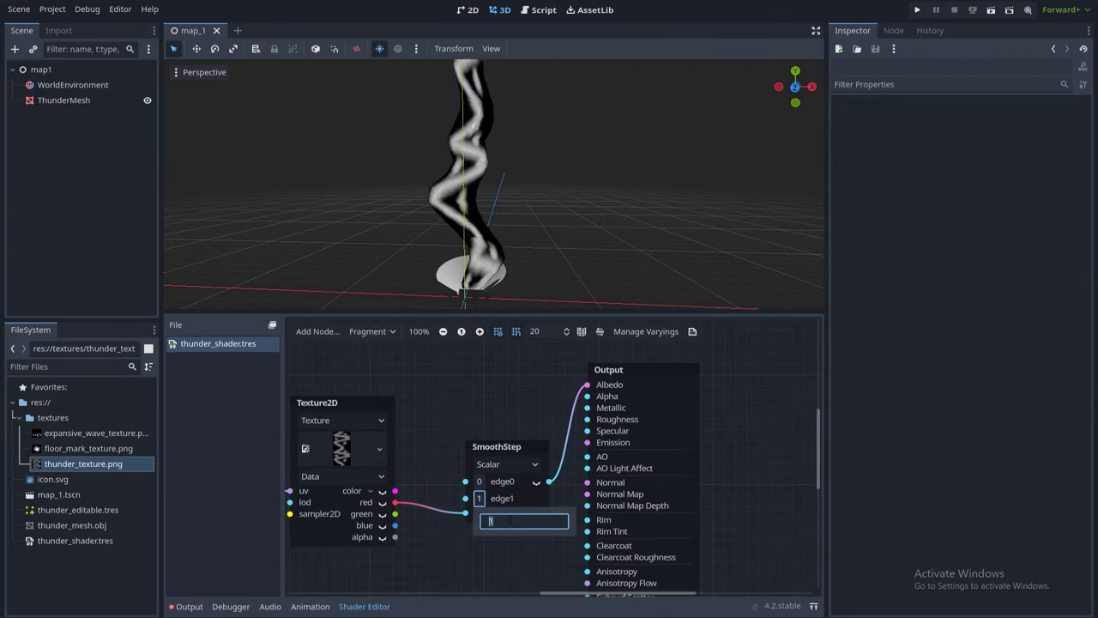
type("0.7")
key("Return")
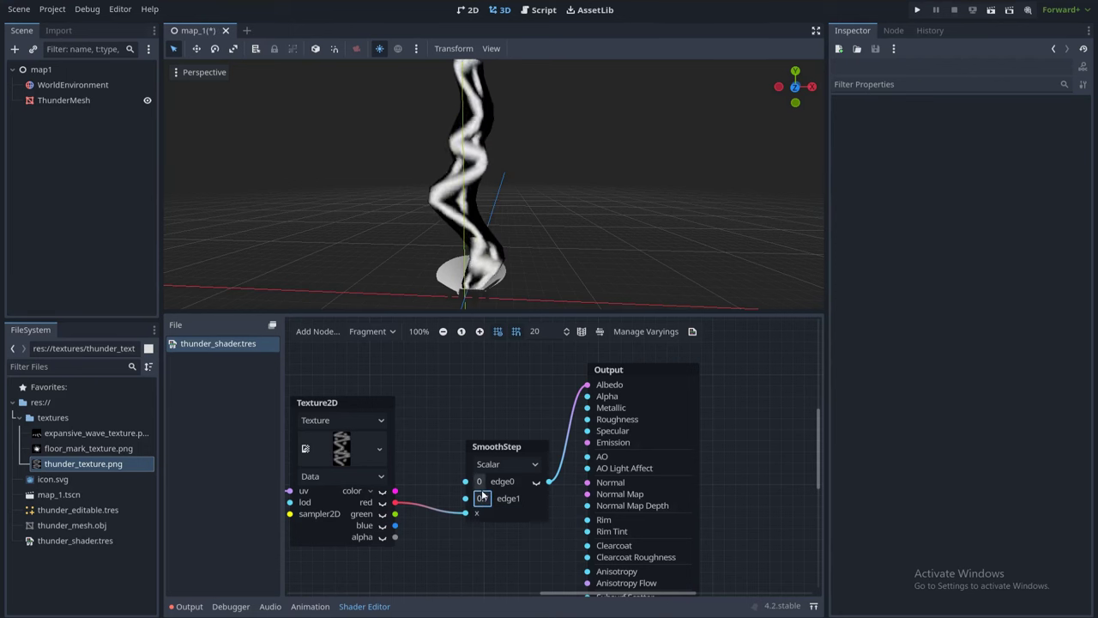
- Try SmoothStep edge0 values of 0.5, 0.3, 0.2 and 0.1, and return edge0 to 0
left_click(479, 481)
left_click(502, 503)
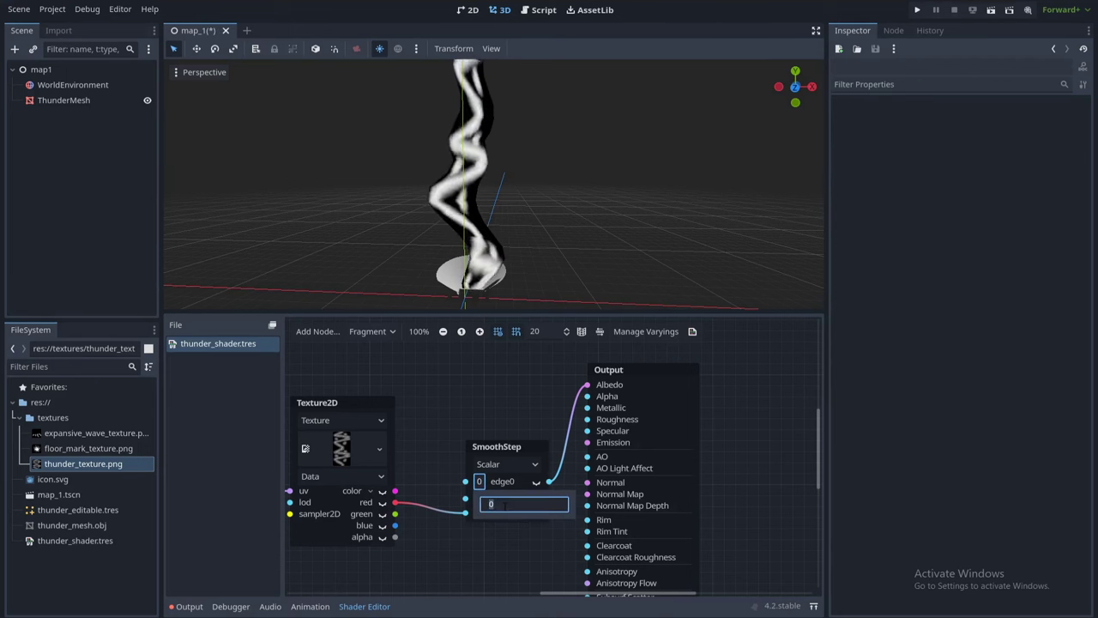
type("0.5")
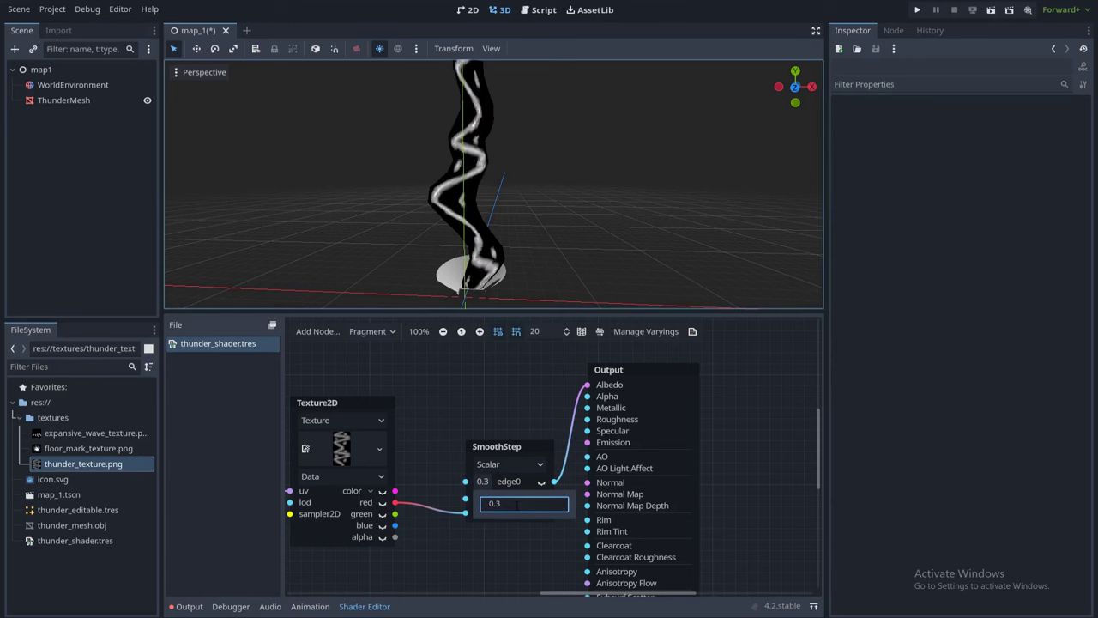
left_click(518, 506)
type(".2")
key("Return")
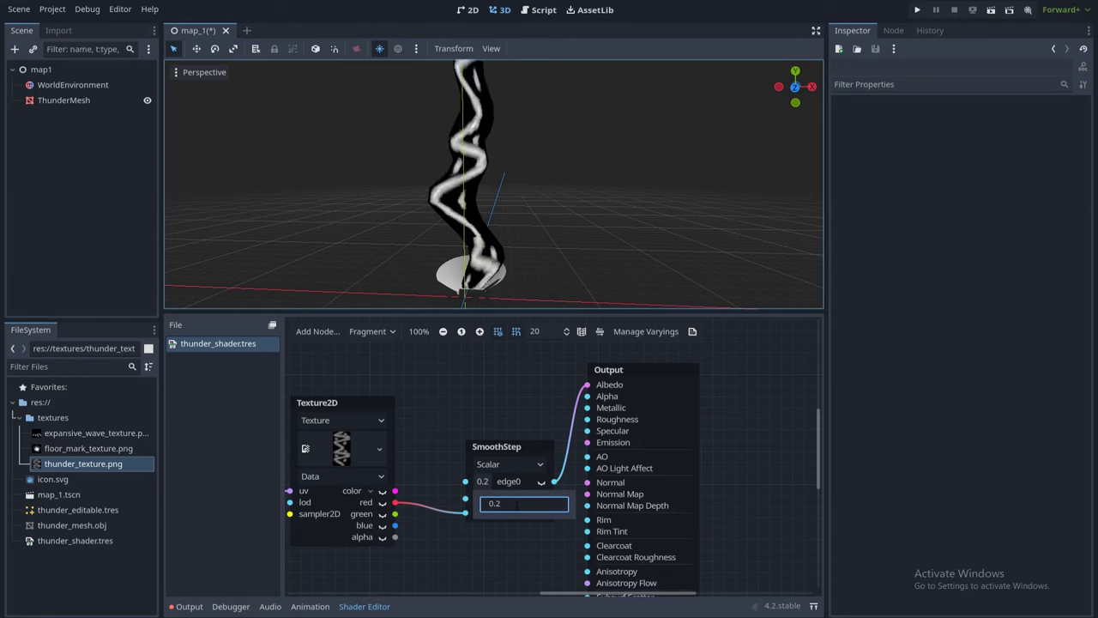
left_click(517, 506)
type(".1")
key("Return")
left_click(517, 505)
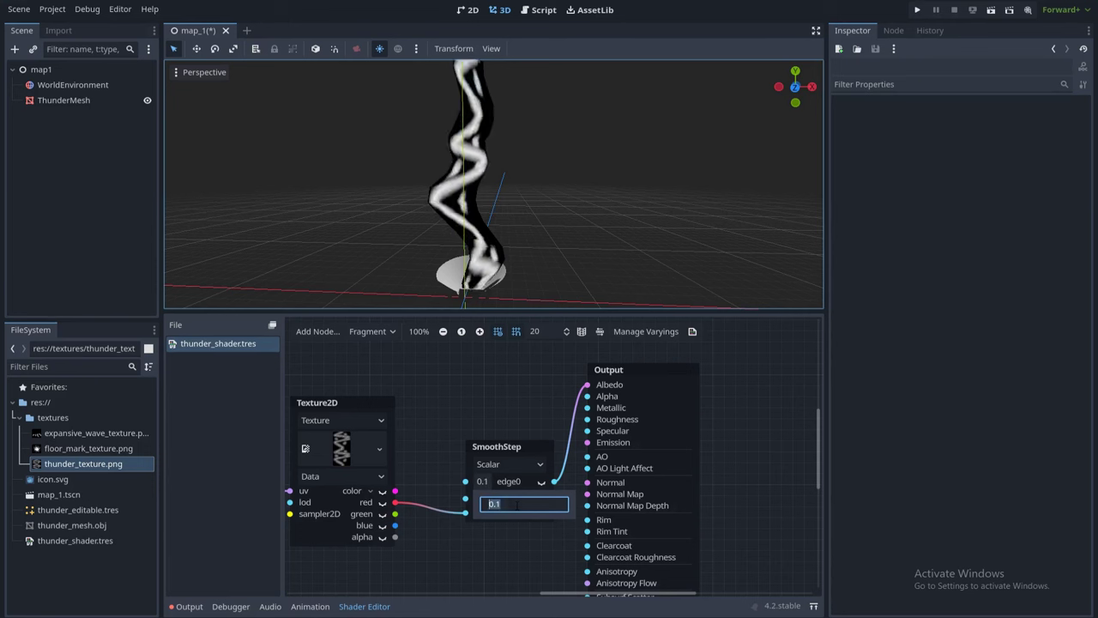
type("0")
key("Return")
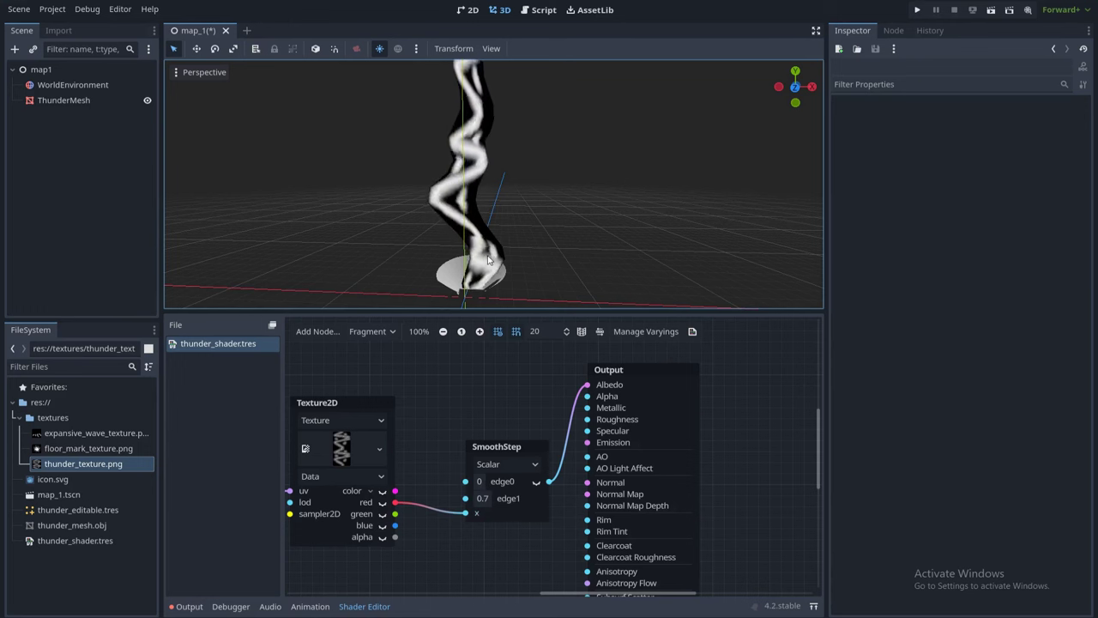
scroll(473, 413, "down", 3)
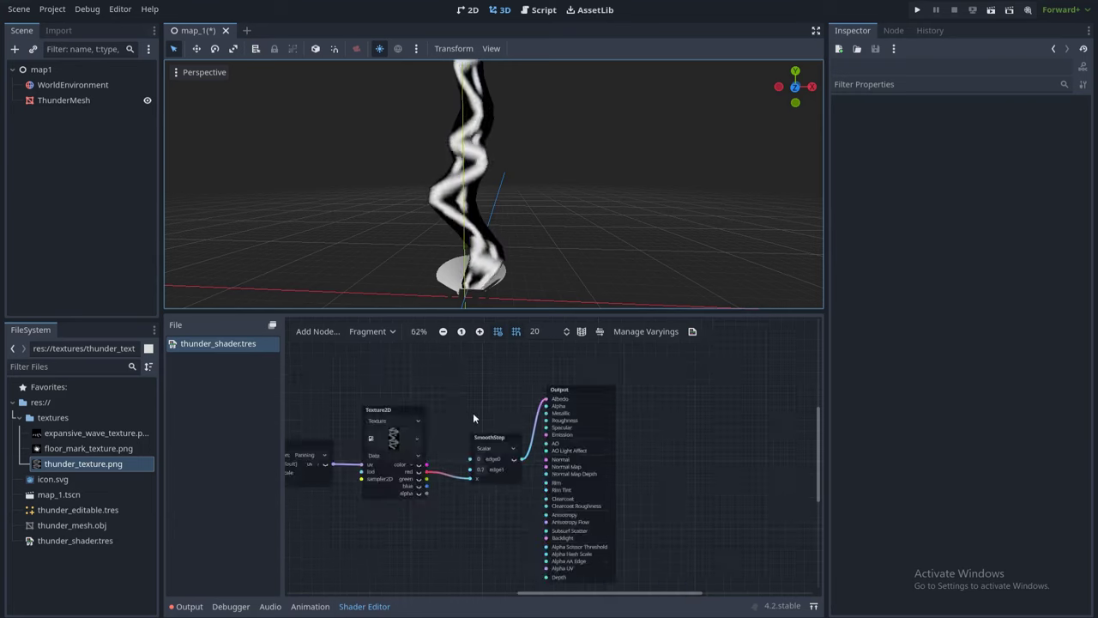
scroll(489, 390, "up", 2)
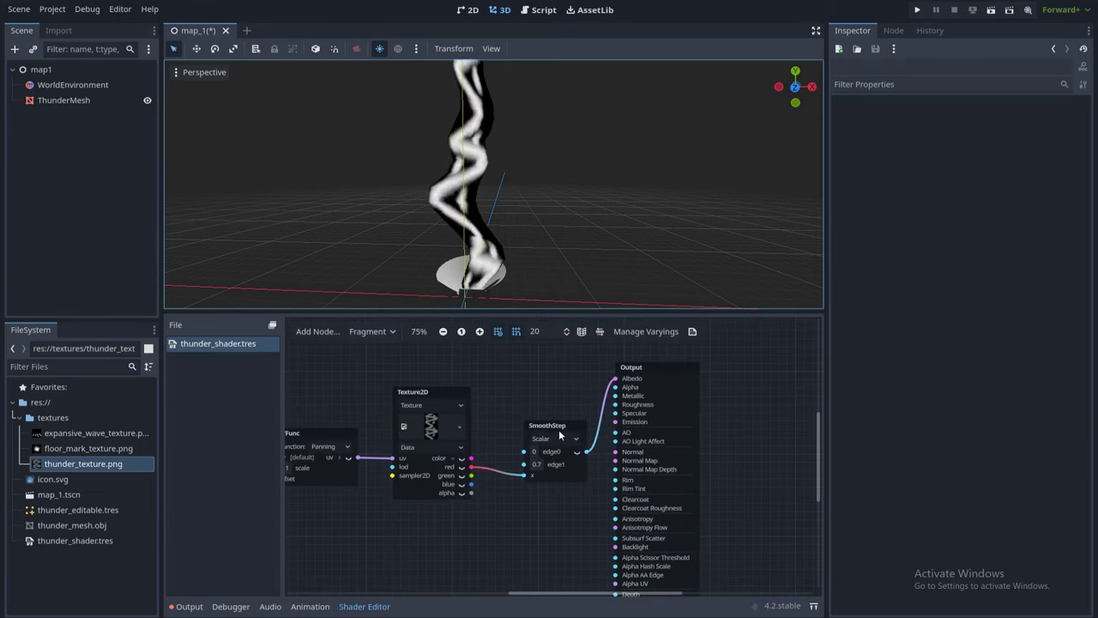
scroll(551, 456, "up", 1)
left_click(547, 471)
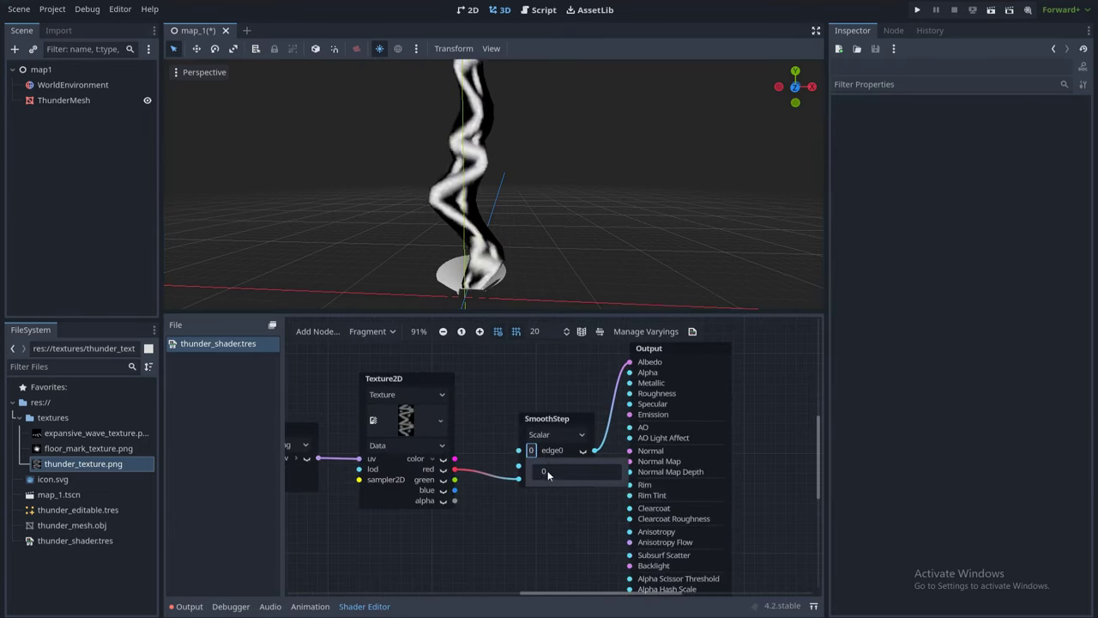
type(".7")
key("Return")
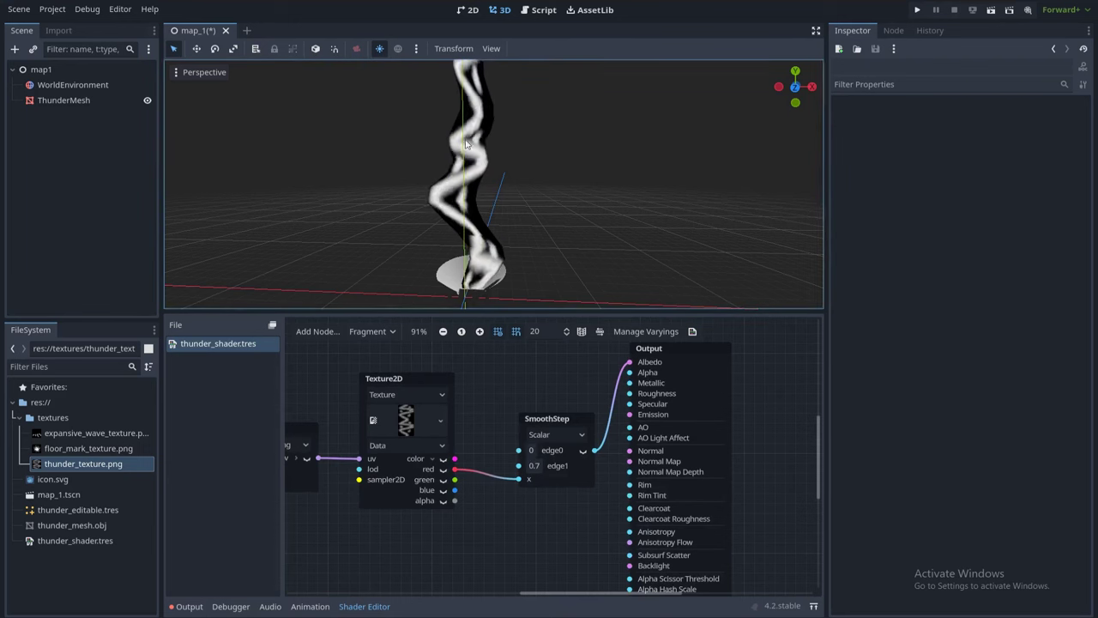
- Add a second time input node and position it below the Texture2D node
scroll(497, 427, "down", 3)
middle_click_drag(498, 426, 534, 407)
scroll(527, 456, "up", 1)
right_click(417, 511)
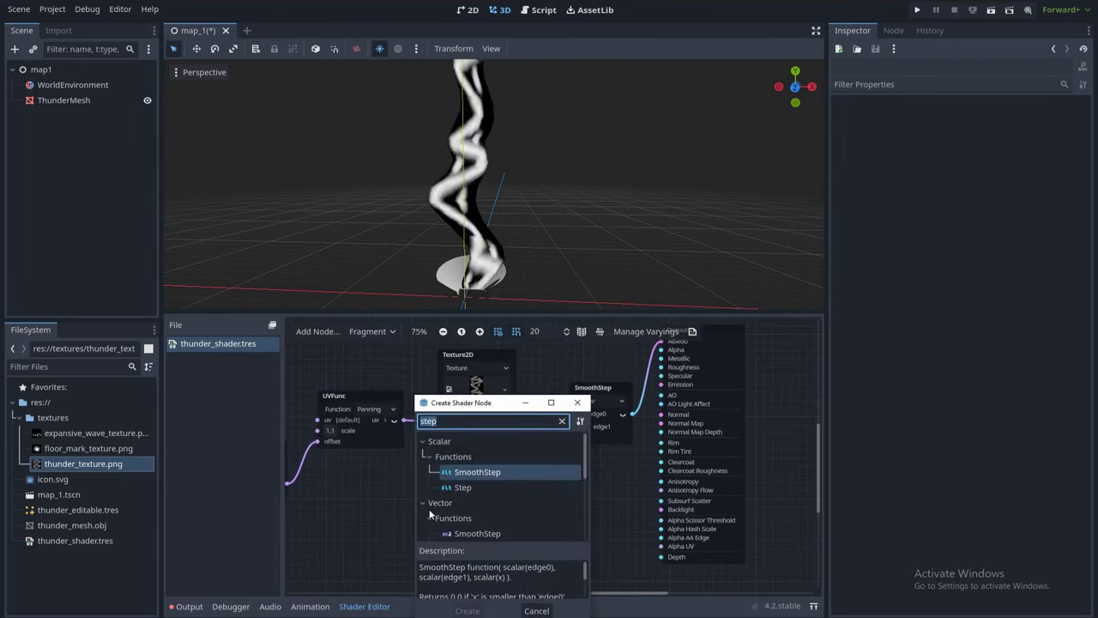
type("time")
key("Return")
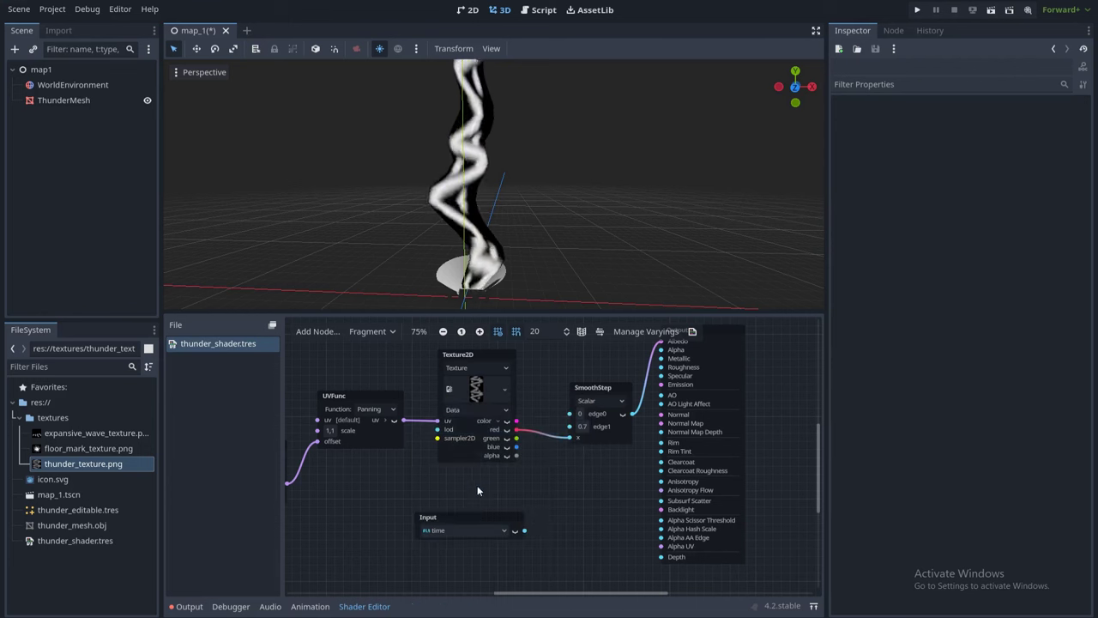
left_click_drag(483, 515, 455, 501)
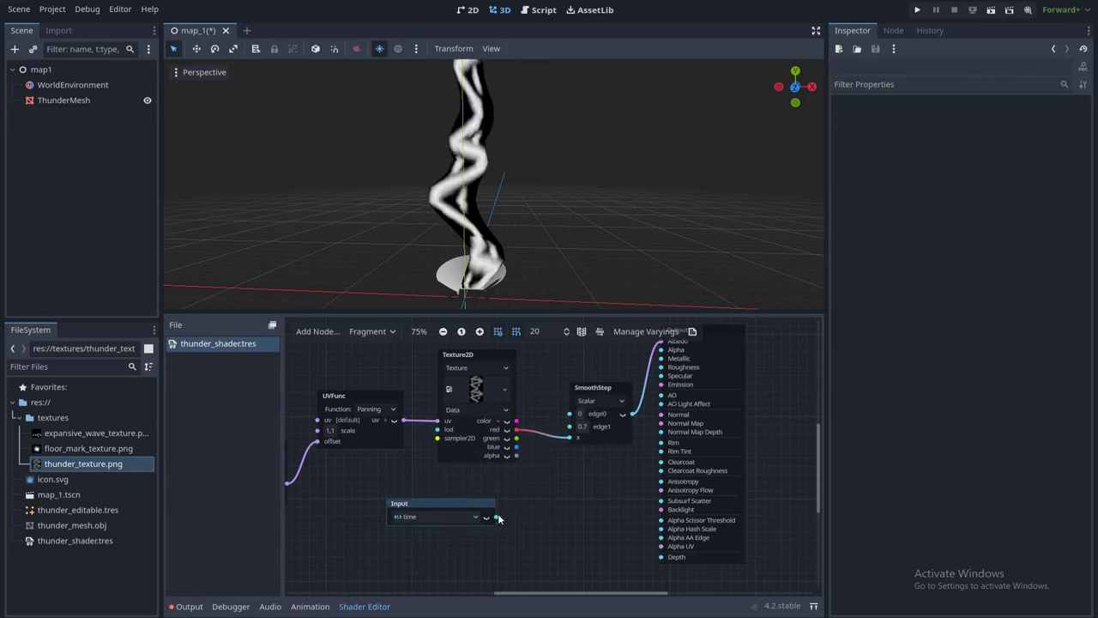
left_click_drag(526, 494, 525, 494)
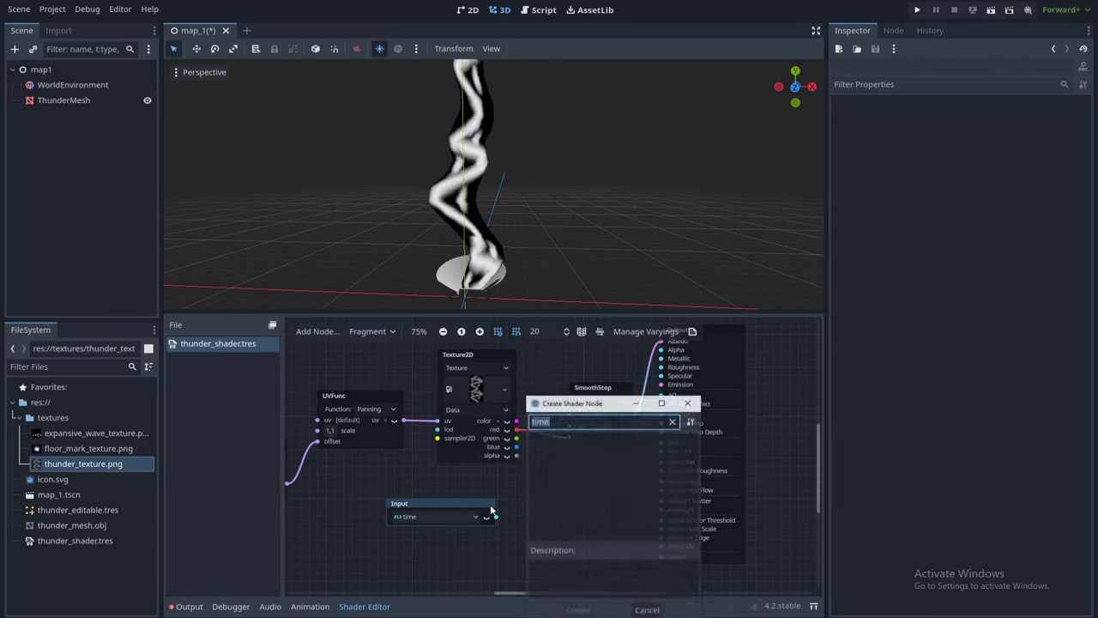
key("Escape")
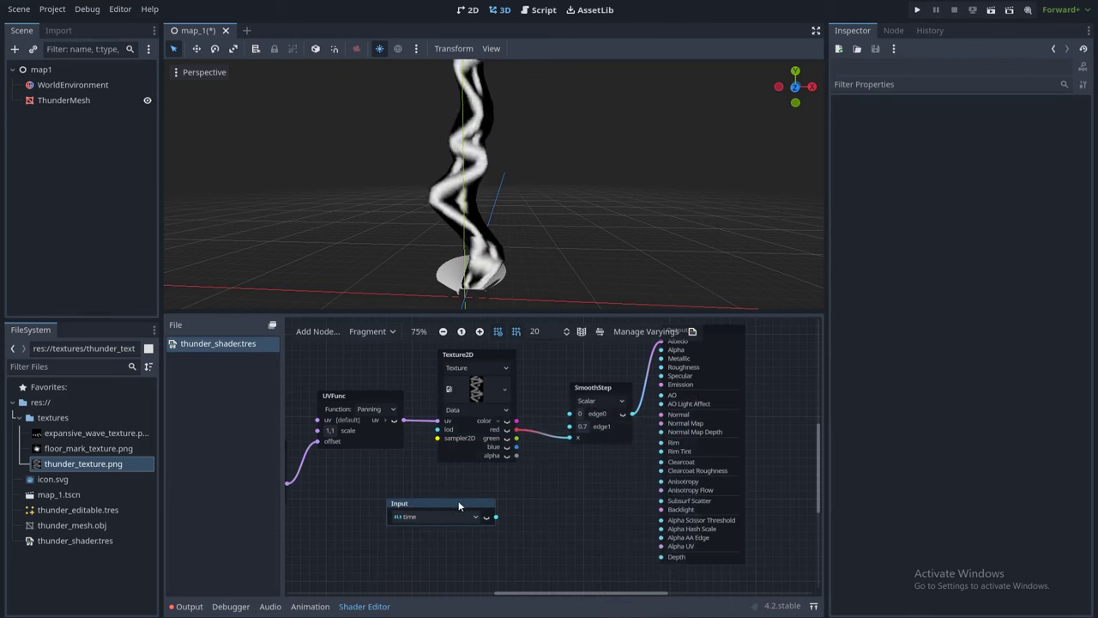
left_click_drag(459, 506, 447, 495)
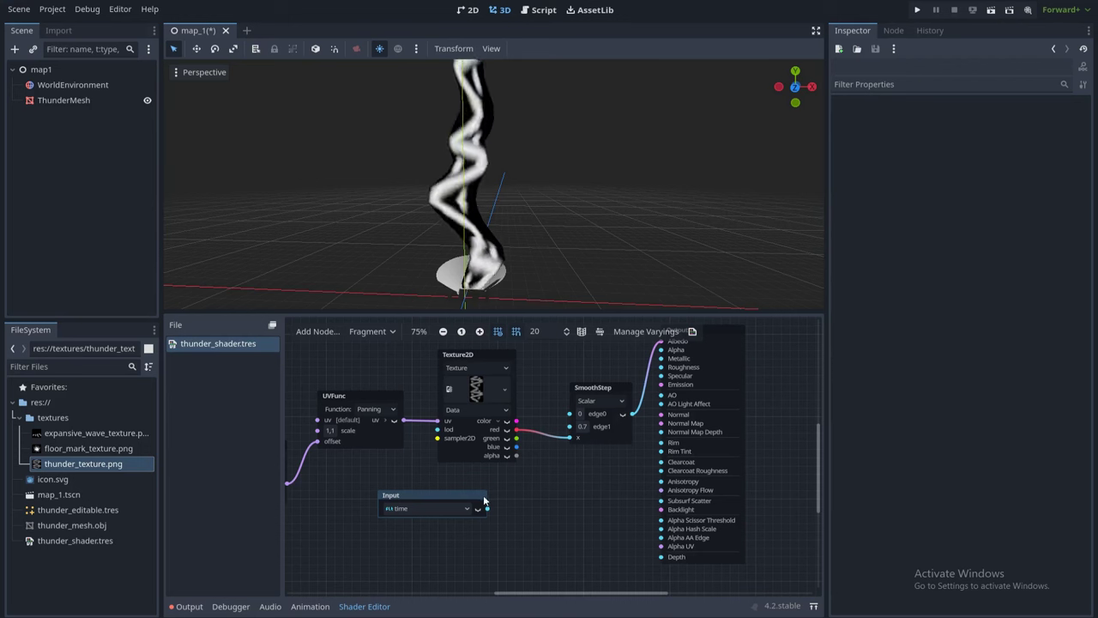
left_click_drag(454, 491, 477, 495)
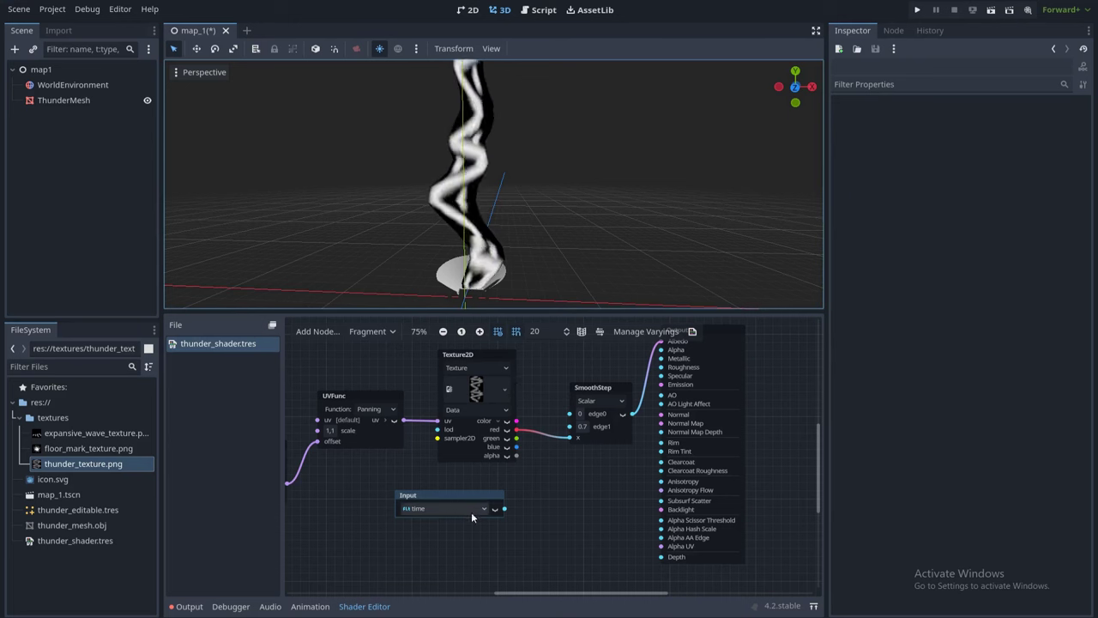
- Reduce the height of the shader graph area to enlarge the 3D viewport
scroll(541, 490, "down", 1)
scroll(547, 485, "up", 1)
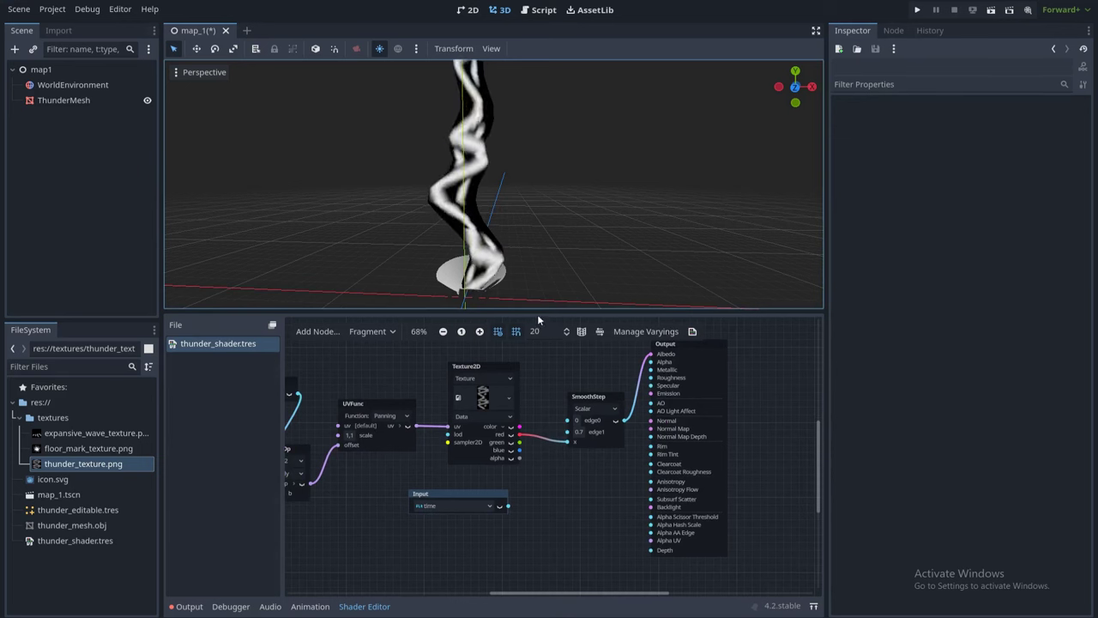
left_click_drag(537, 313, 539, 350)
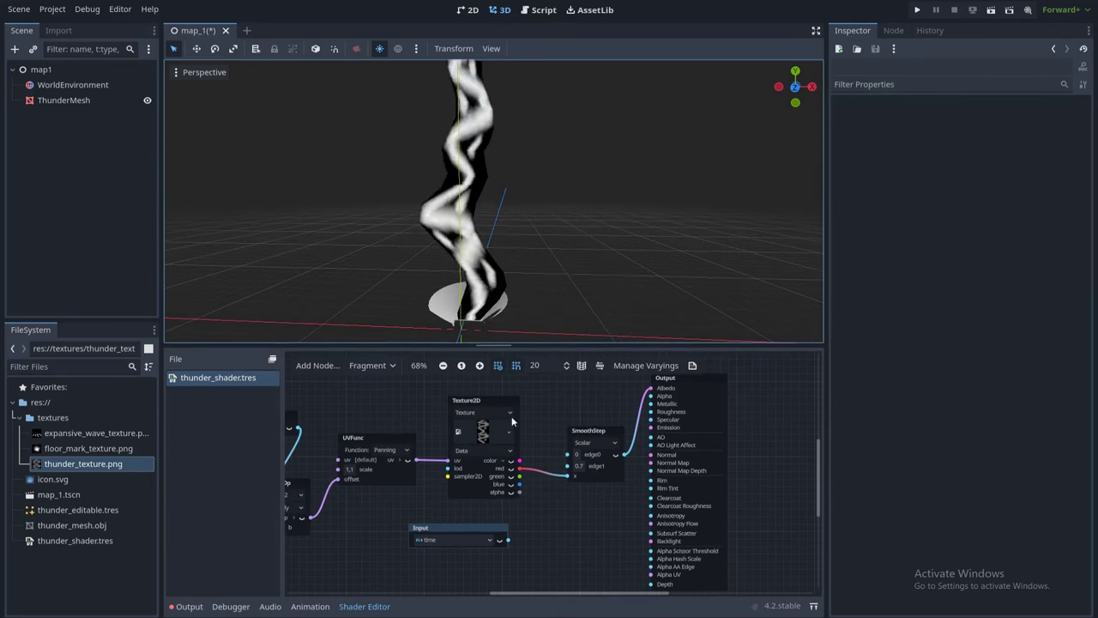
- Hide the shader editor and move ThunderMesh along the X axis, well clear of the scene origin
left_click(367, 609)
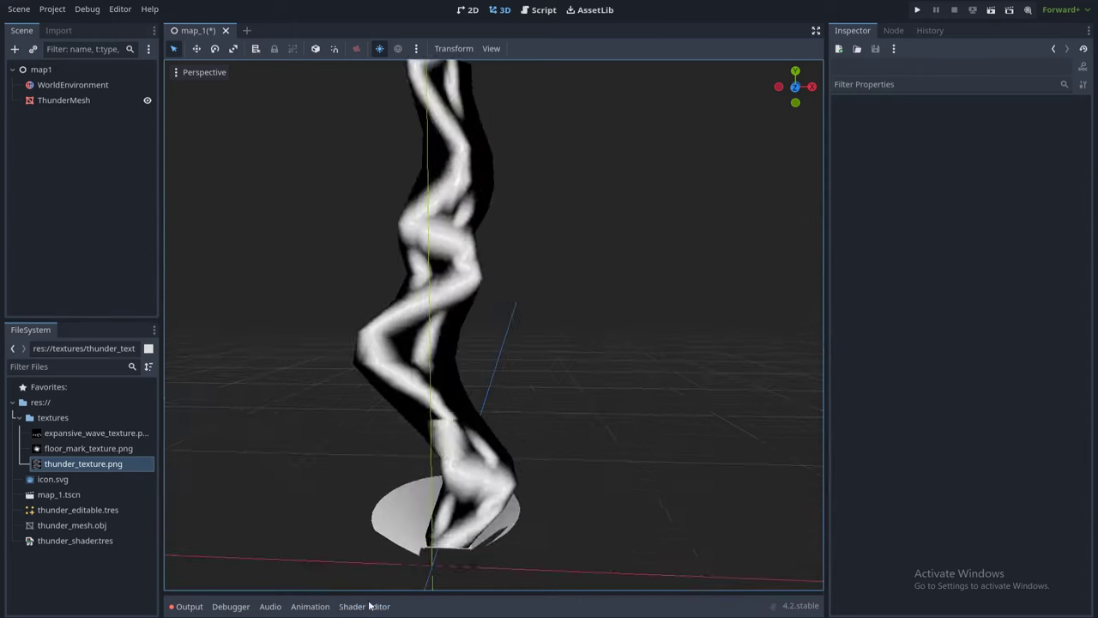
scroll(595, 352, "down", 3)
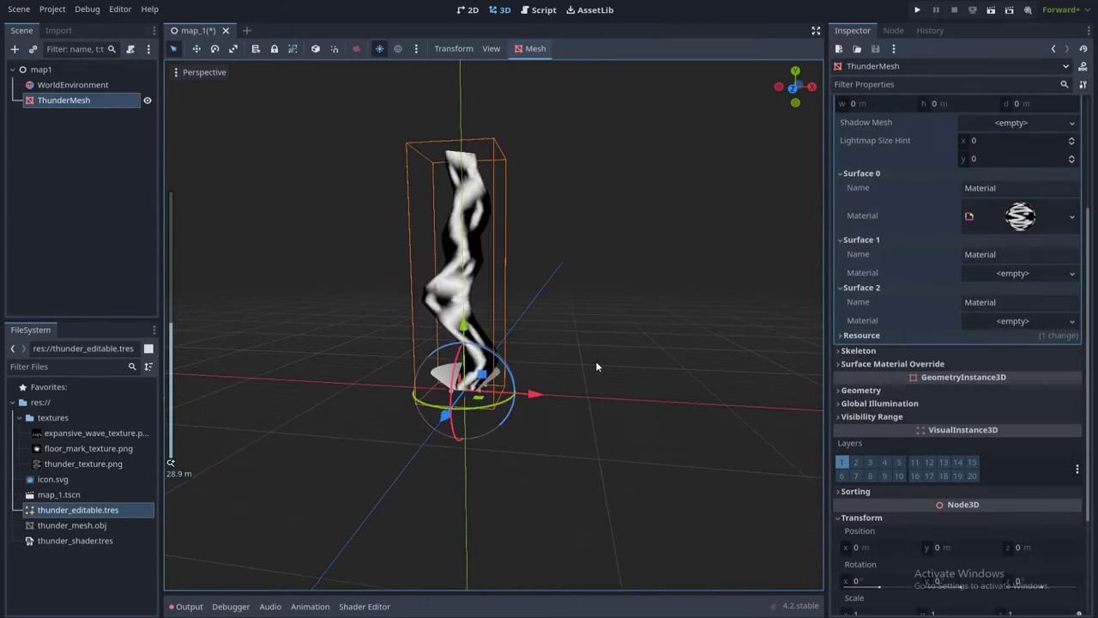
scroll(595, 360, "up", 2)
middle_click_drag(596, 360, 616, 411, "shift")
left_click_drag(548, 457, 425, 382)
left_click(425, 381)
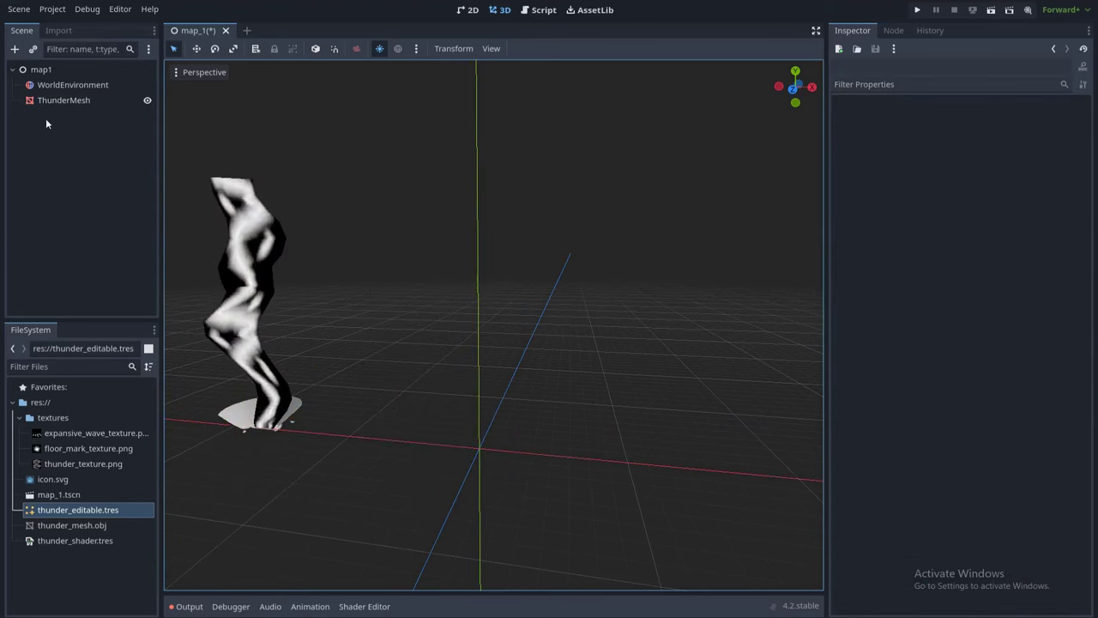
- Add a GPUParticles3D node as a child of the map1 root node
left_click(72, 72)
key("ctrl+a")
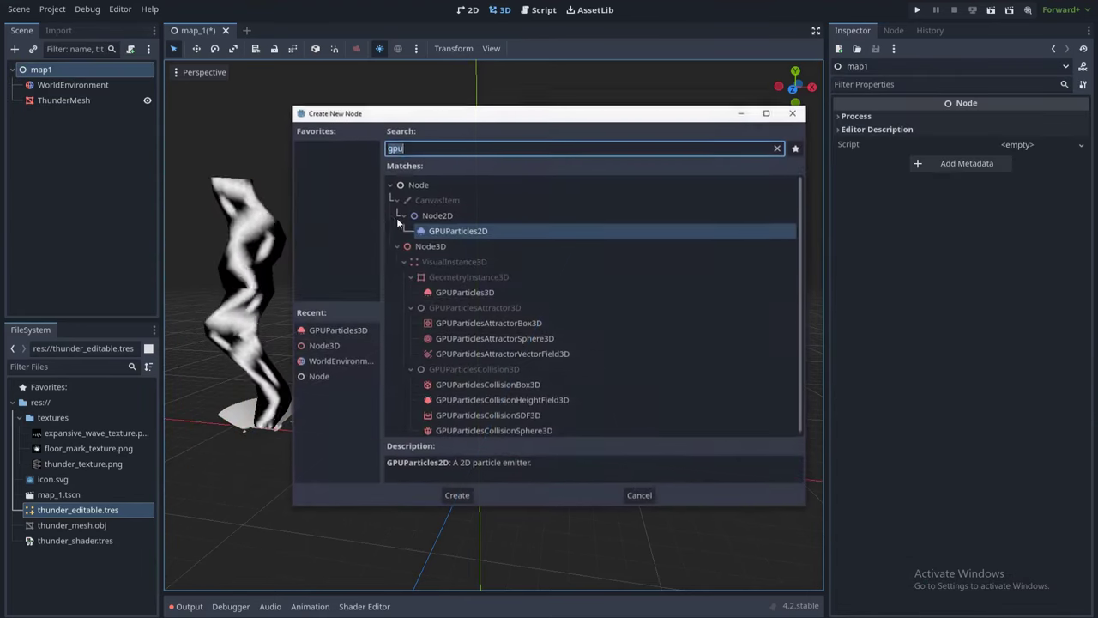
type("gpu")
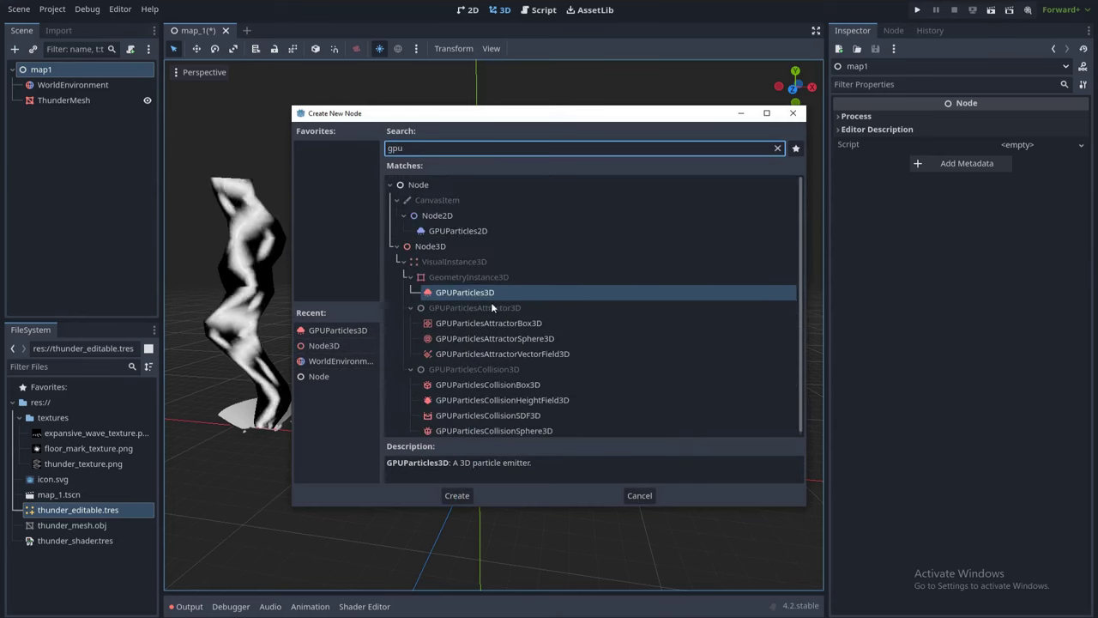
key("Return")
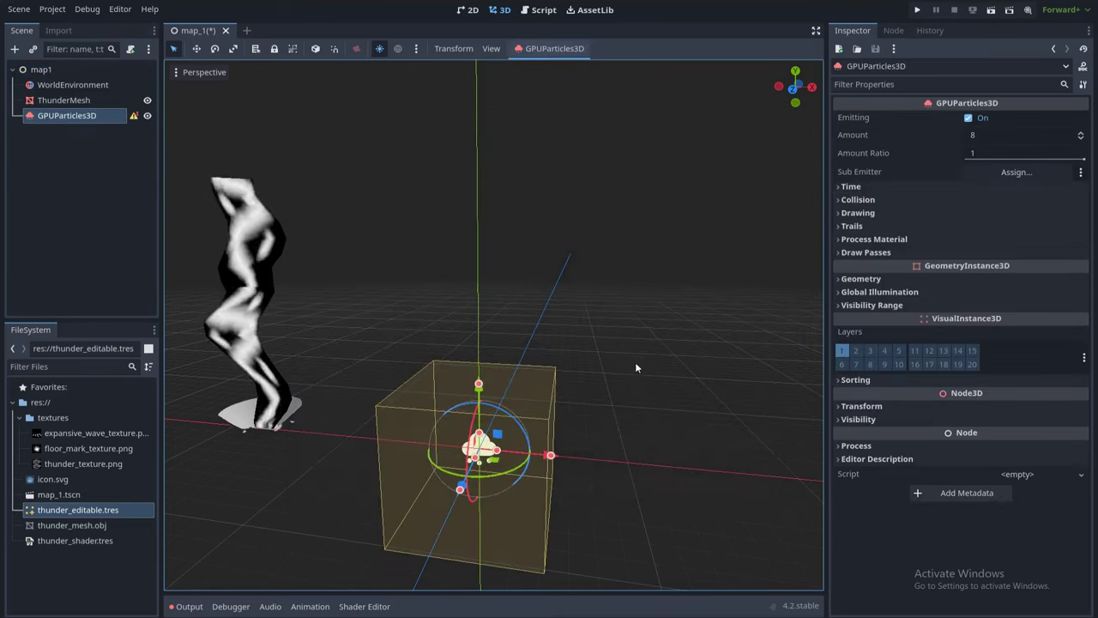
- Assign a new ParticleProcessMaterial to GPUParticles3D and expand its settings
middle_click_drag(636, 368, 649, 329, "shift")
left_click(847, 241)
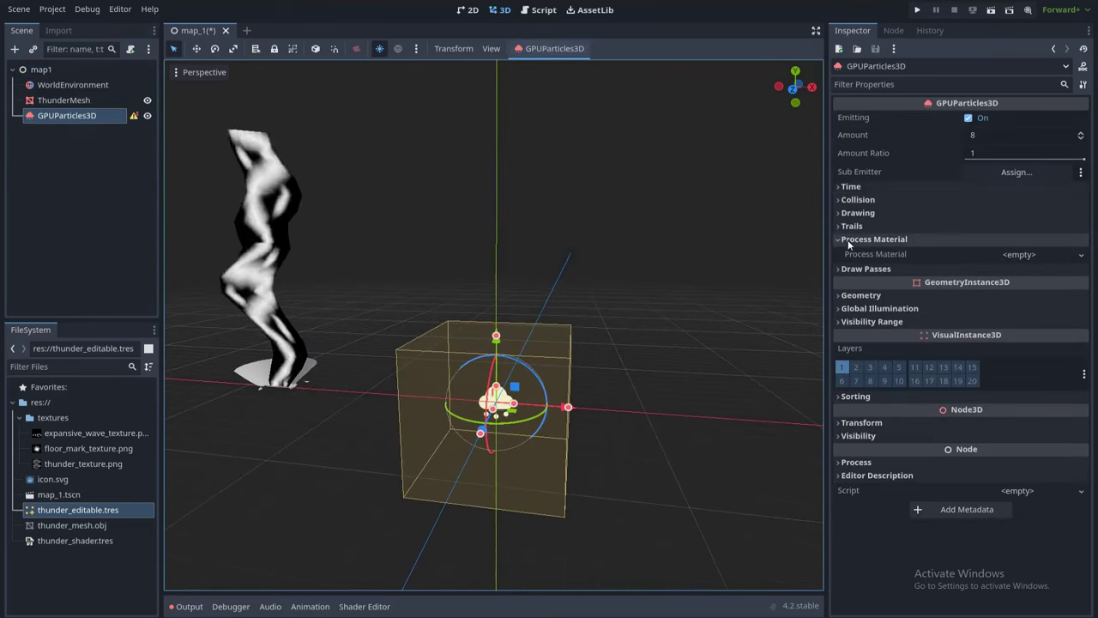
left_click(990, 254)
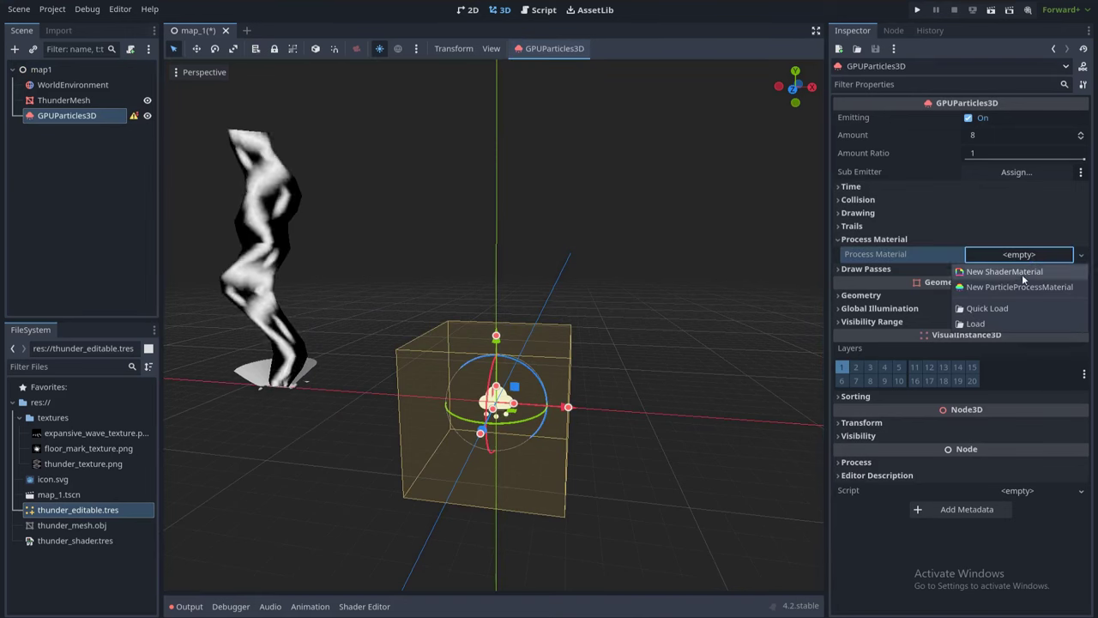
left_click(1020, 288)
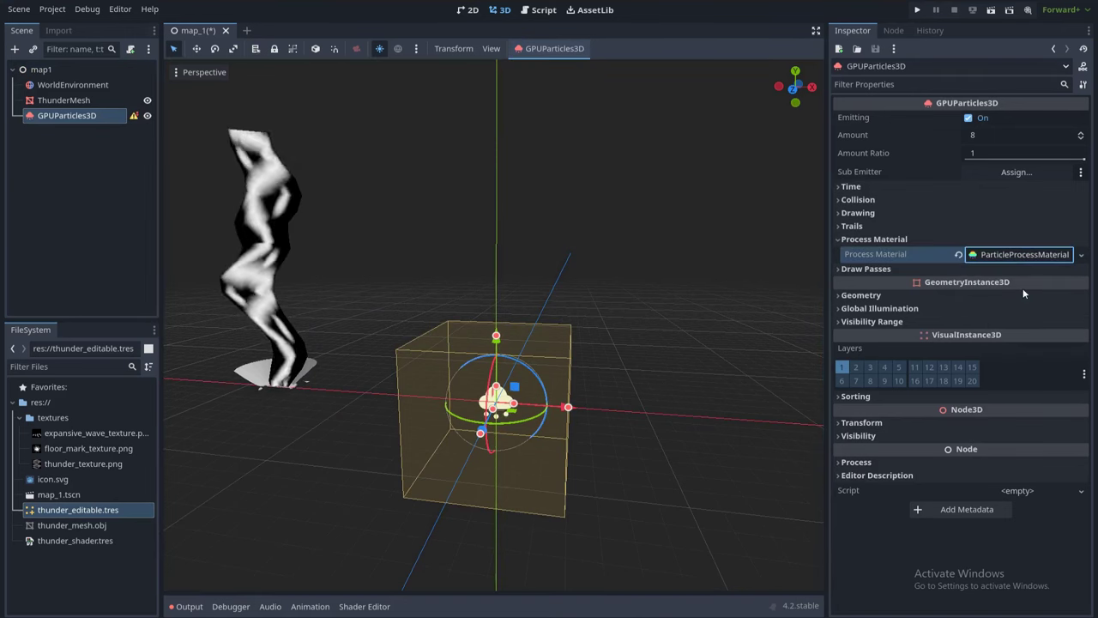
left_click(1023, 256)
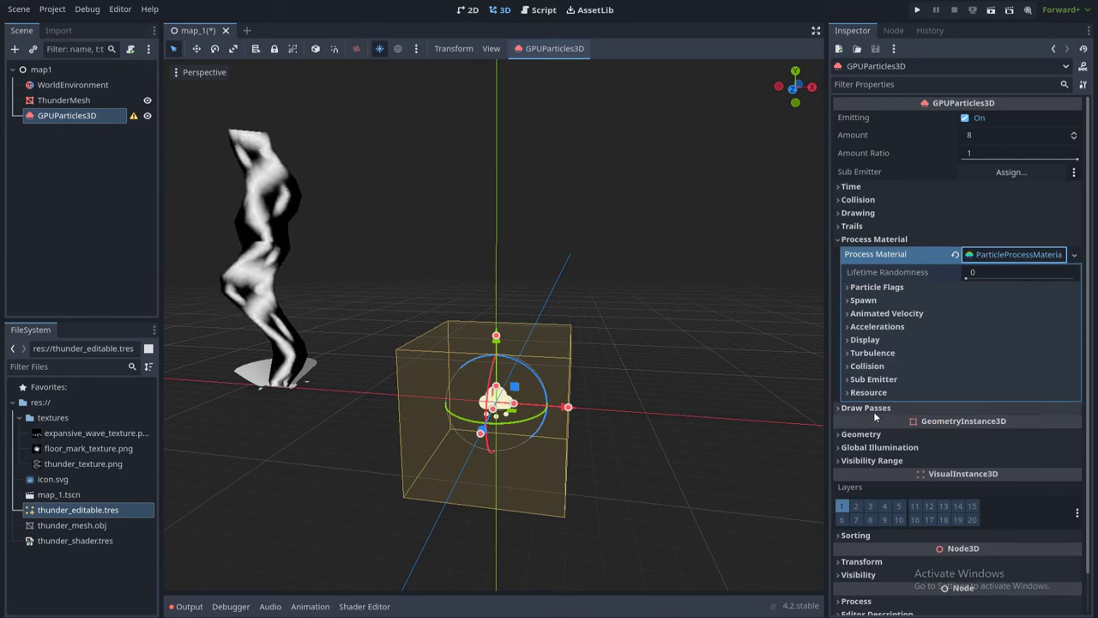
- Load thunder_editable.tres as the Pass 1 mesh in the particle node's draw passes
left_click(849, 407)
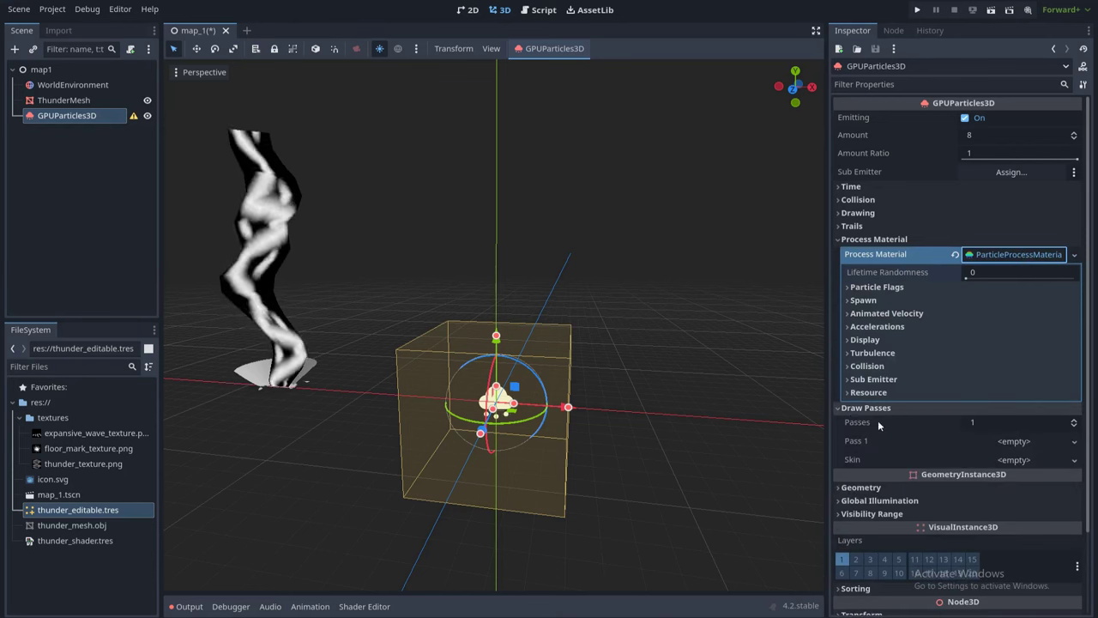
left_click(1064, 442)
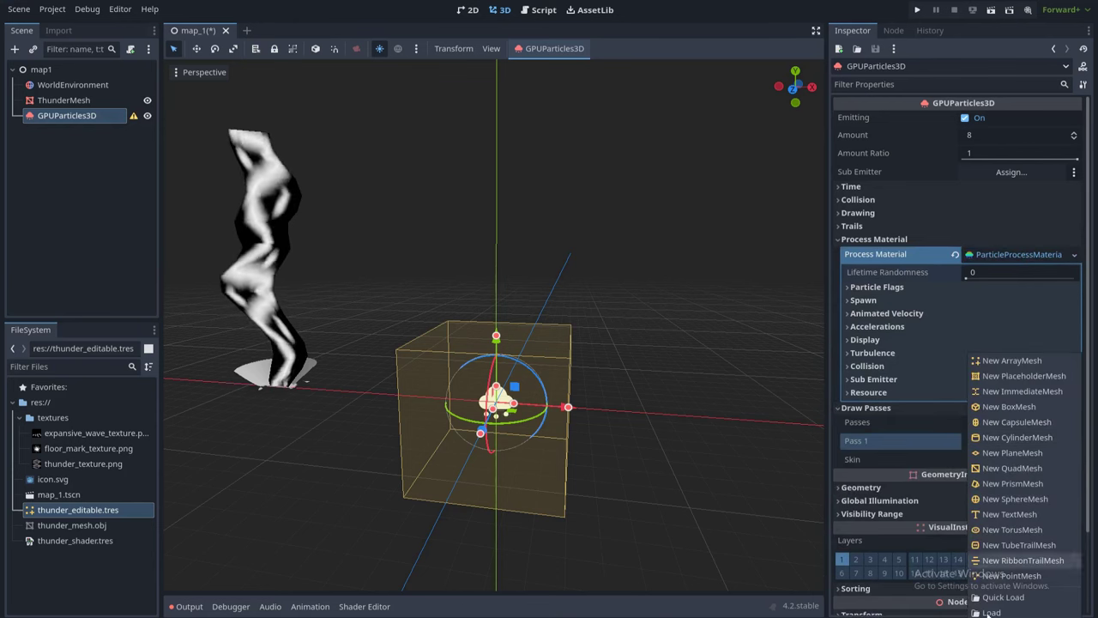
left_click(1004, 597)
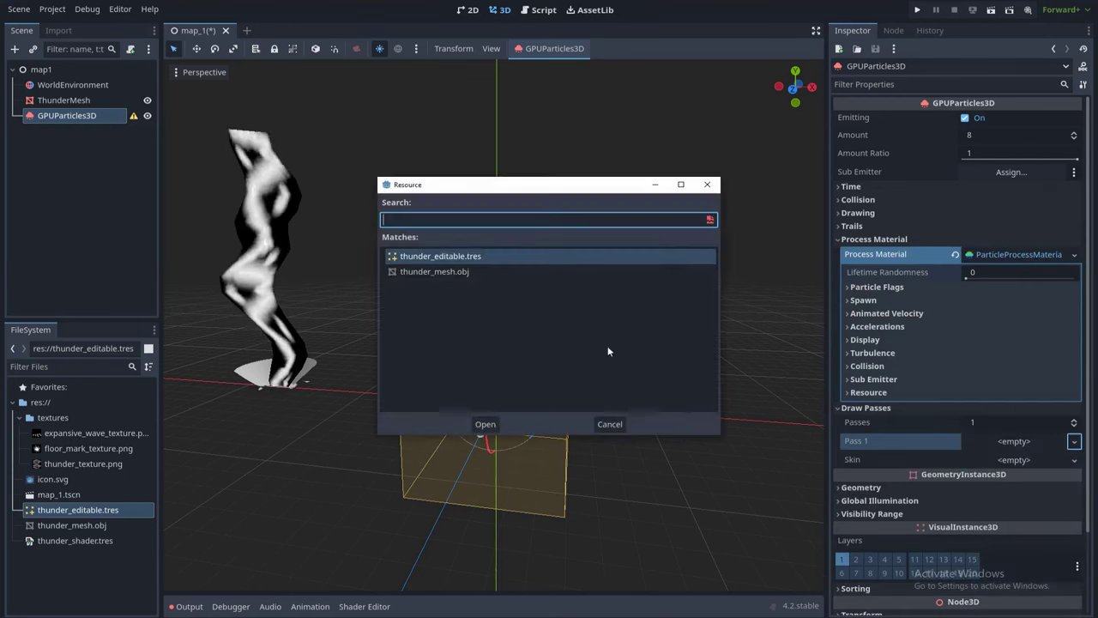
double_click(457, 258)
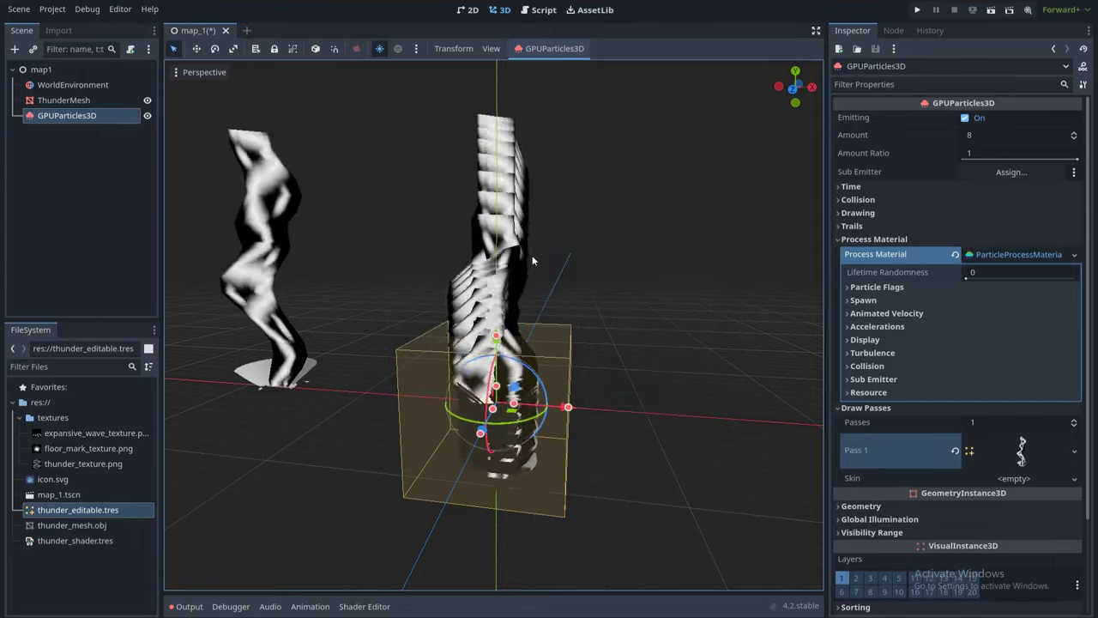
- Set the particle amount to 1 and the lifetime to 5 seconds
left_click(990, 135)
type("1")
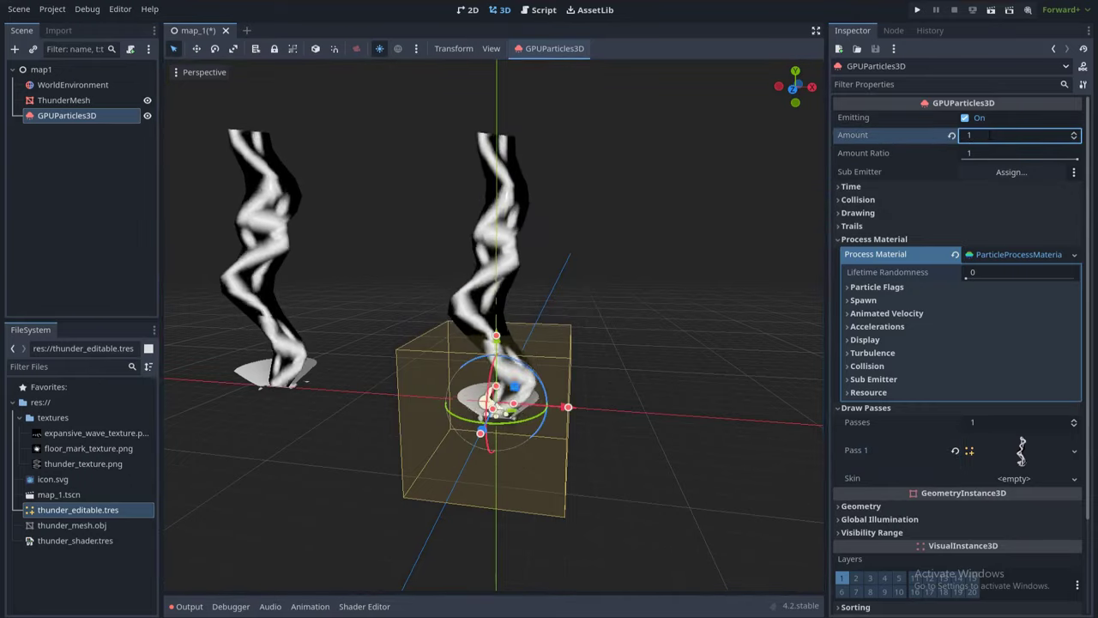
left_click(913, 186)
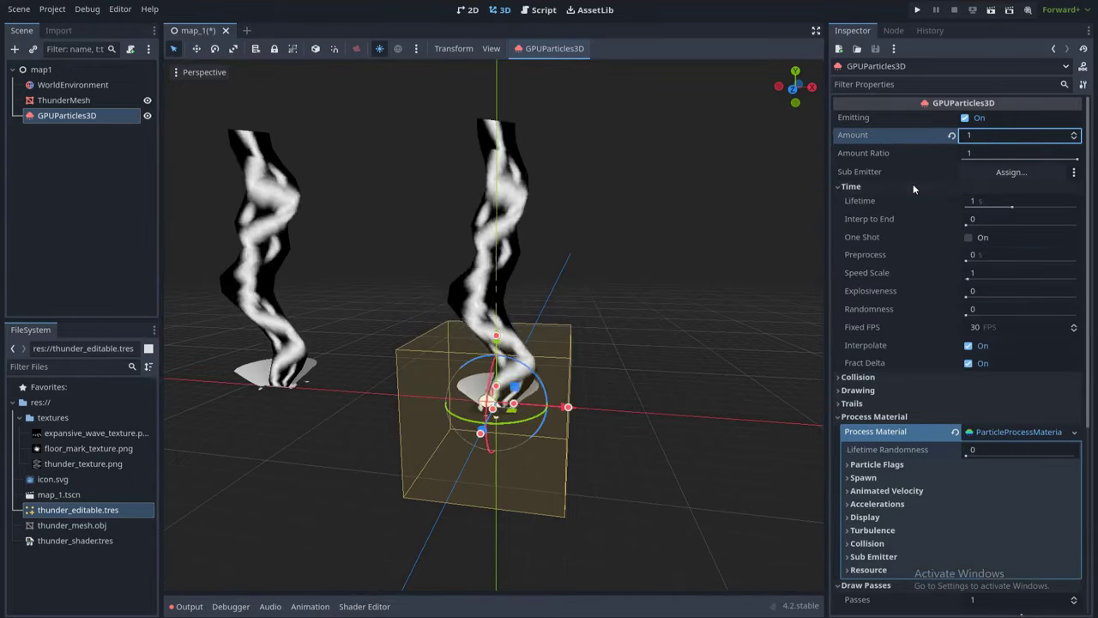
left_click(968, 202)
type("5")
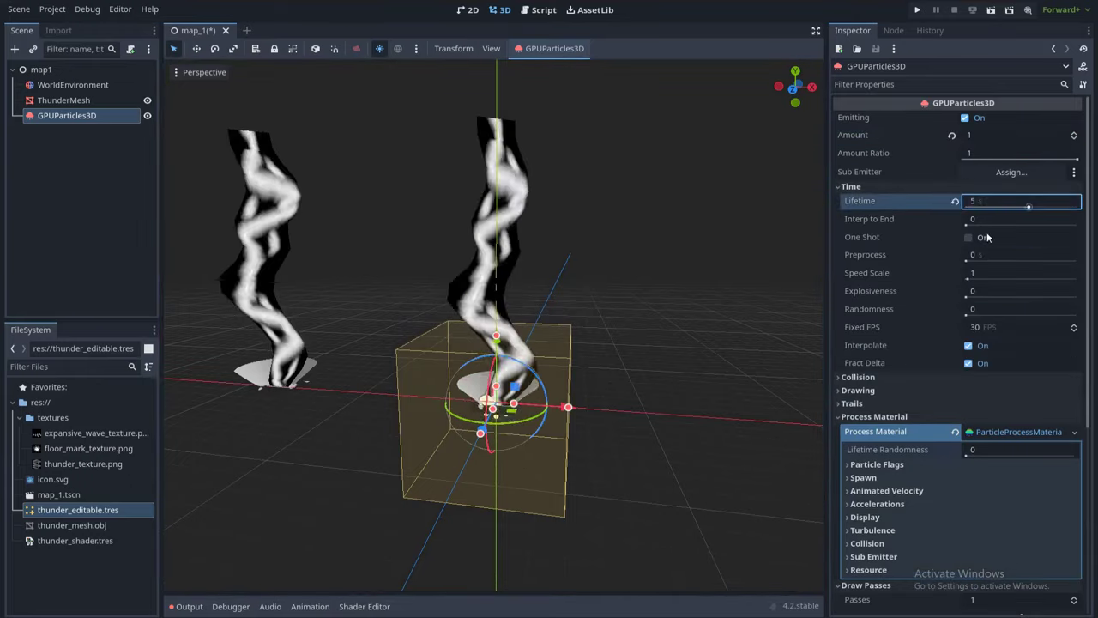
- Set the Y gravity of the particle process material to 0 and deselect the particle node
scroll(938, 347, "down", 5)
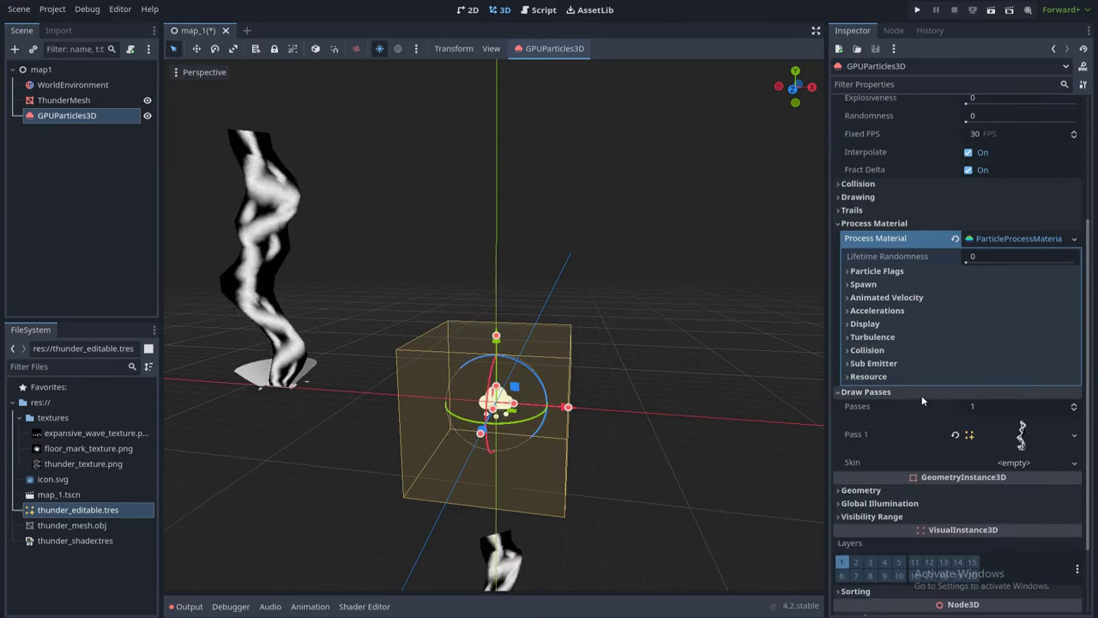
left_click(882, 310)
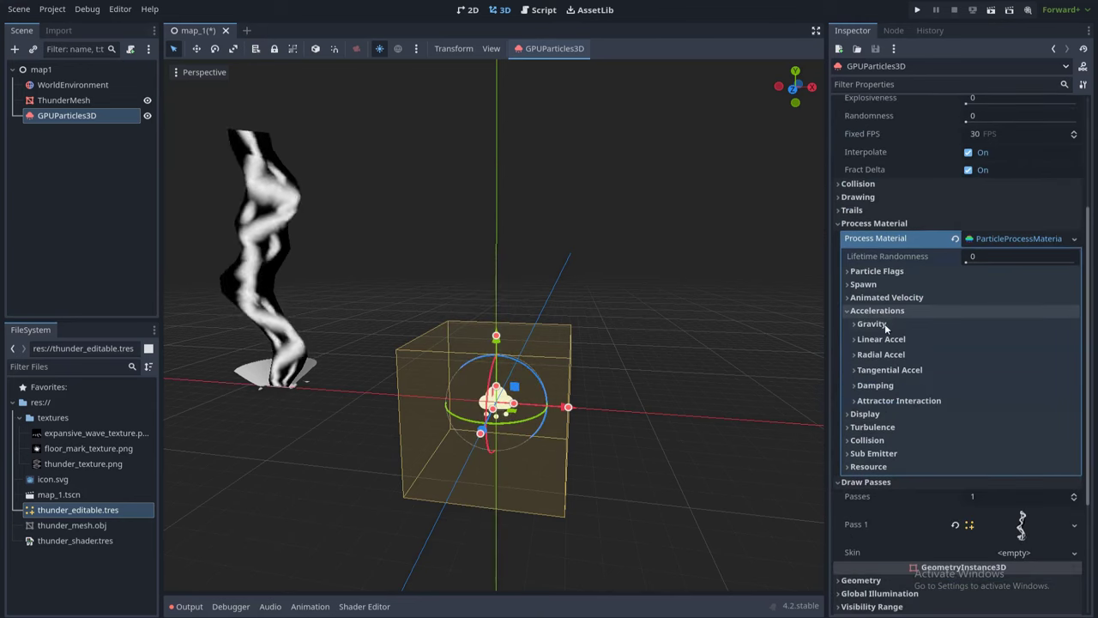
left_click(872, 324)
left_click(967, 353)
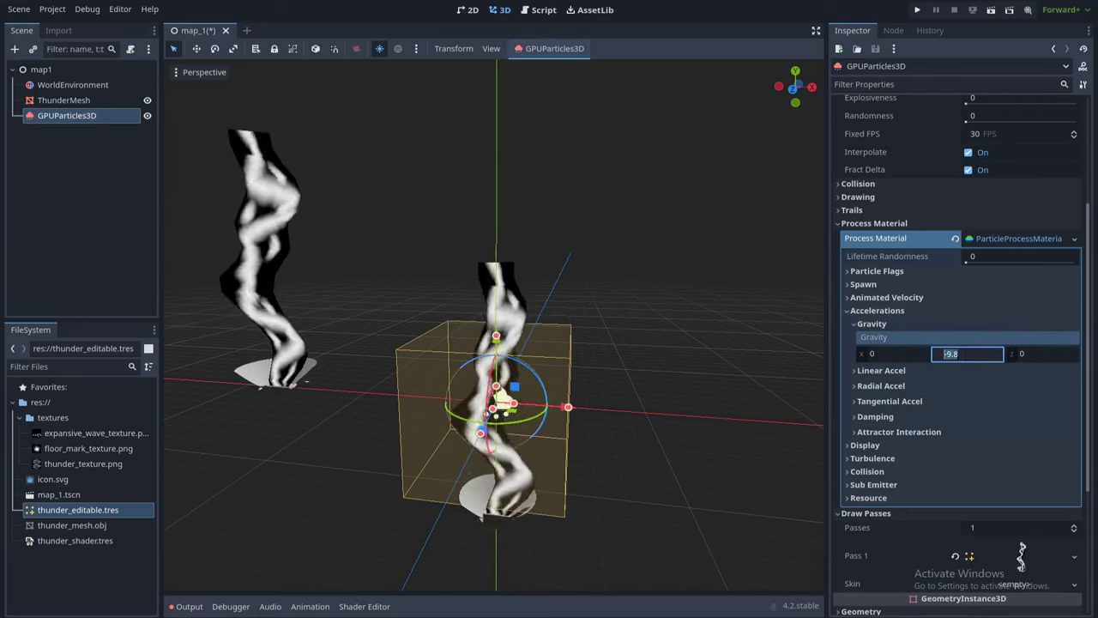
type("0")
key("Return")
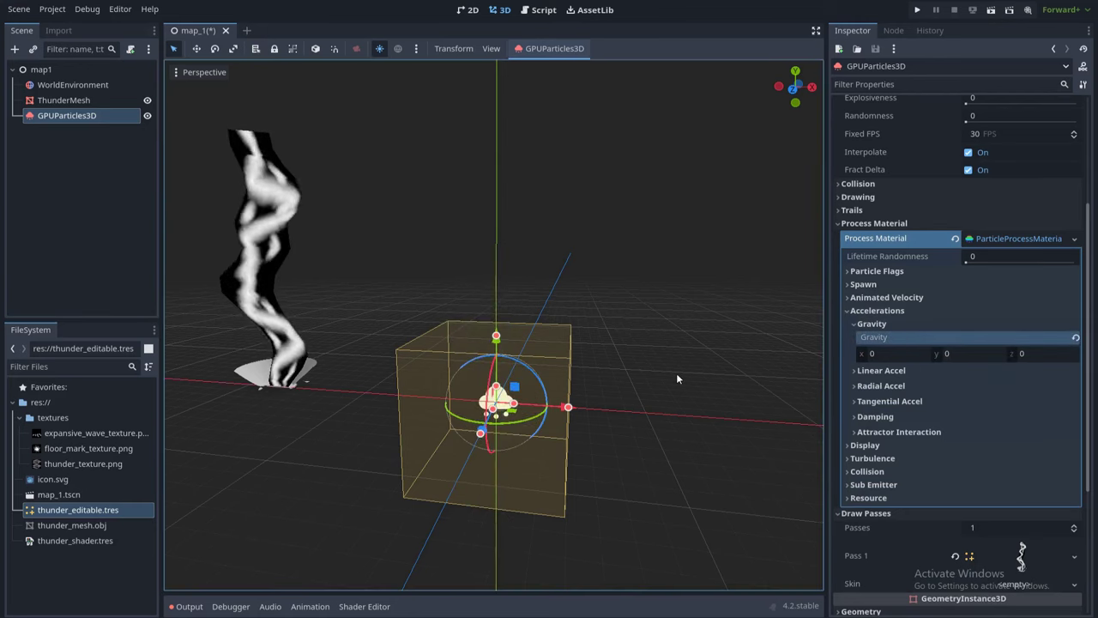
left_click(676, 372)
scroll(658, 383, "up", 5)
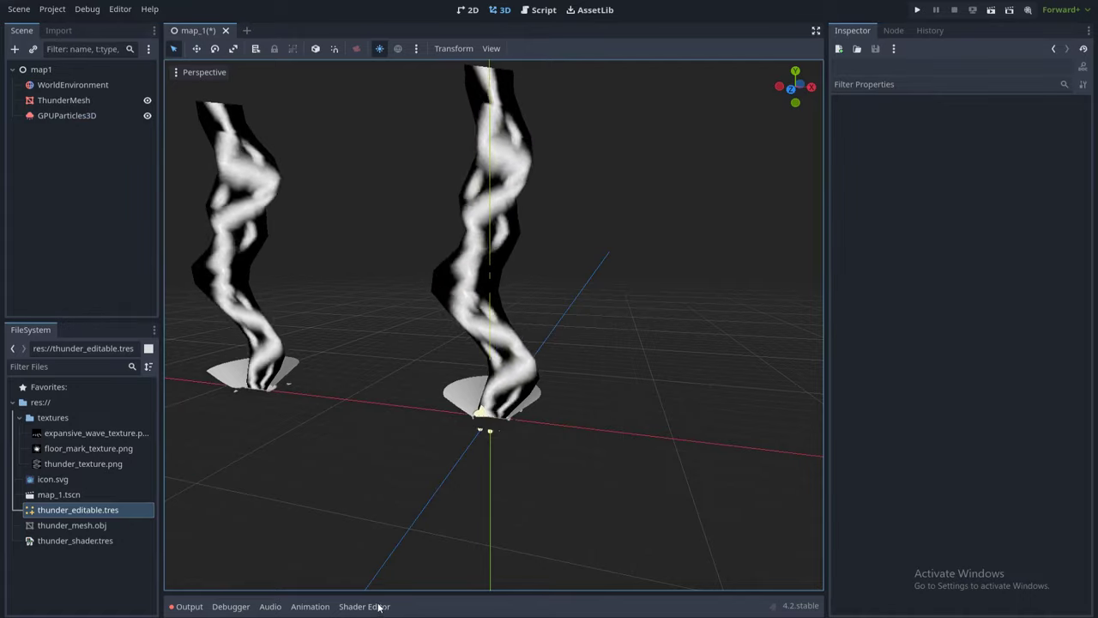
- Select GPUParticles3D and open the Color Curves display settings of its process material
left_click(75, 115)
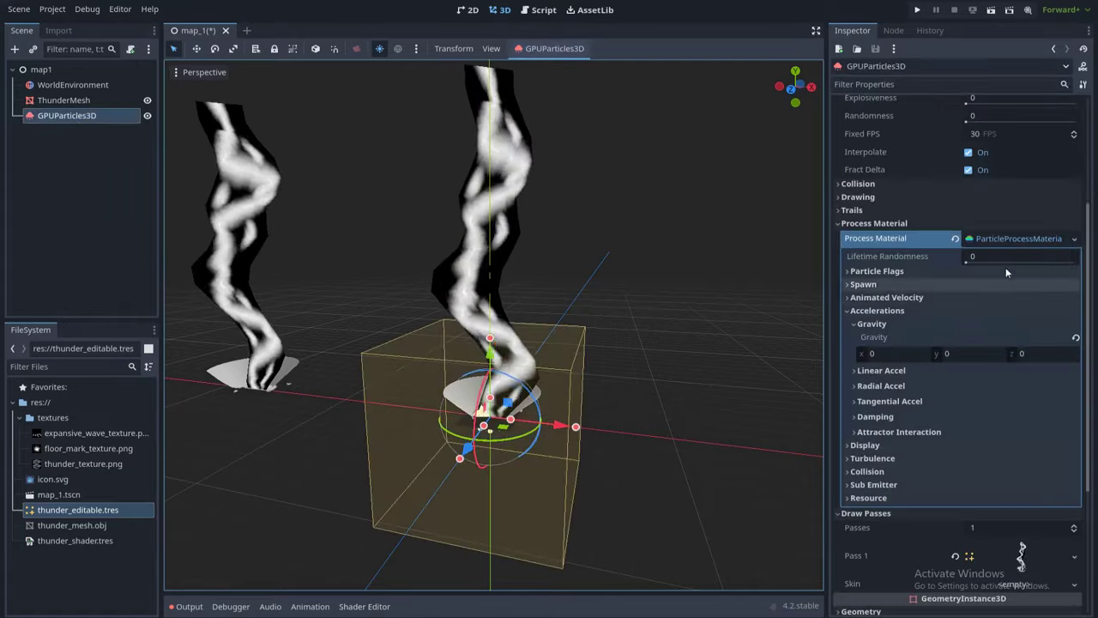
left_click(865, 445)
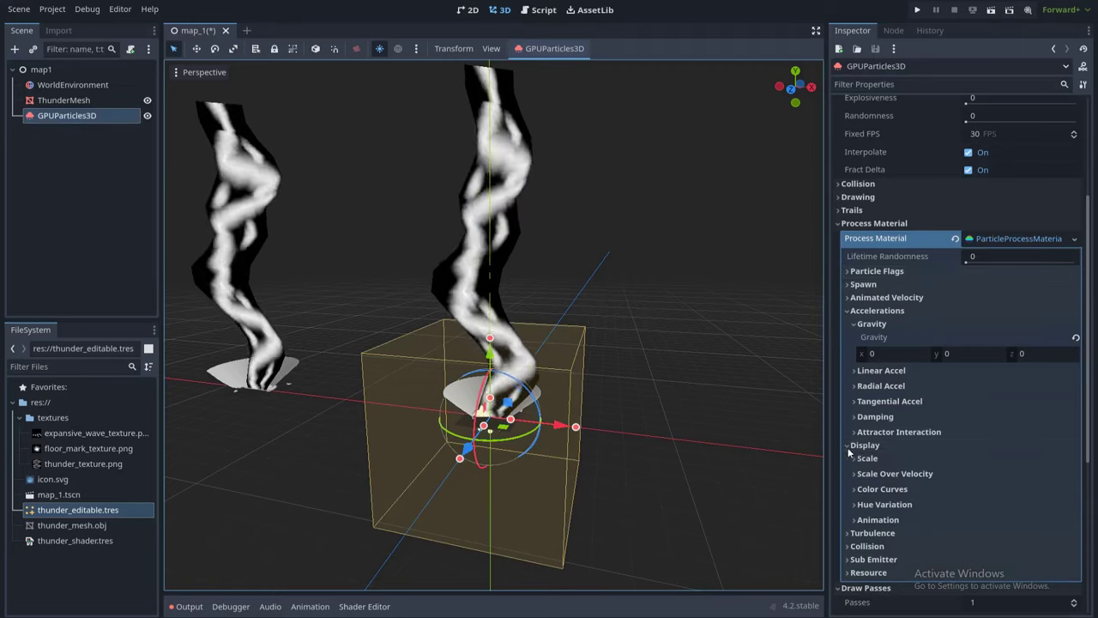
scroll(911, 443, "down", 1)
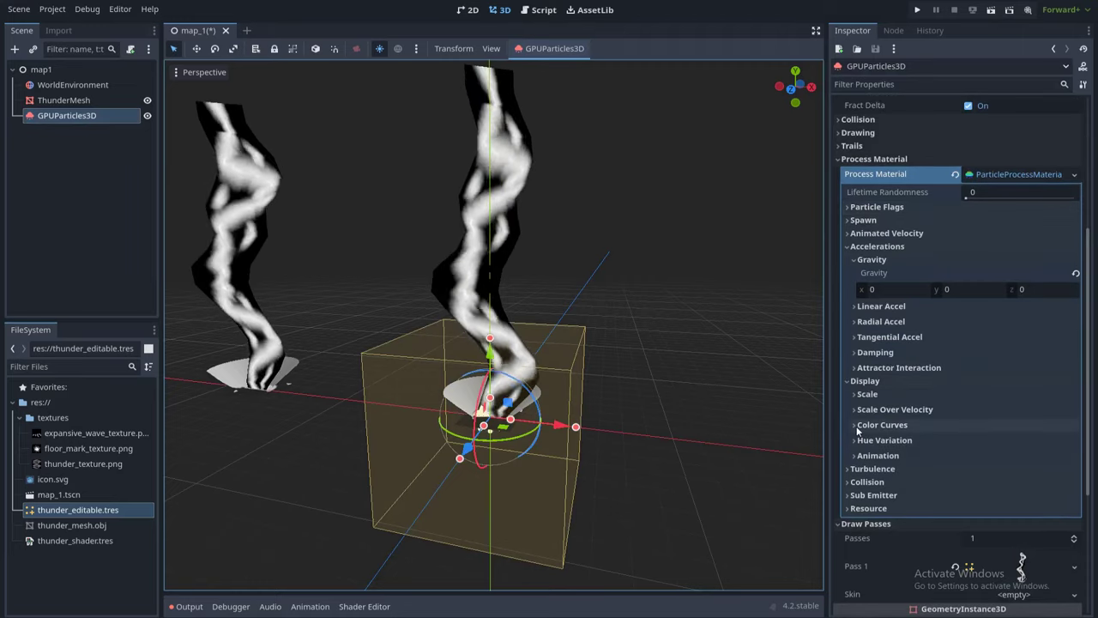
left_click(973, 423)
scroll(973, 418, "down", 2)
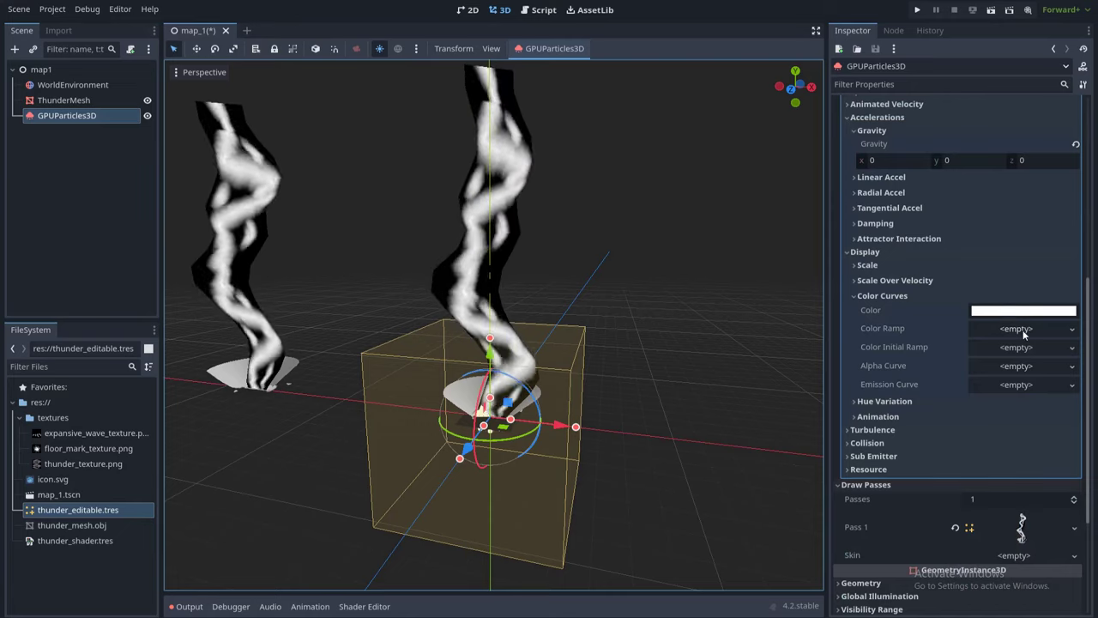
- In the thunder_shader graph, switch the unconnected time input node to color and place it above the SmoothStep node
left_click(364, 605)
middle_click_drag(540, 475, 485, 511)
left_click_drag(436, 566, 528, 427)
scroll(515, 426, "up", 1)
left_click(513, 425)
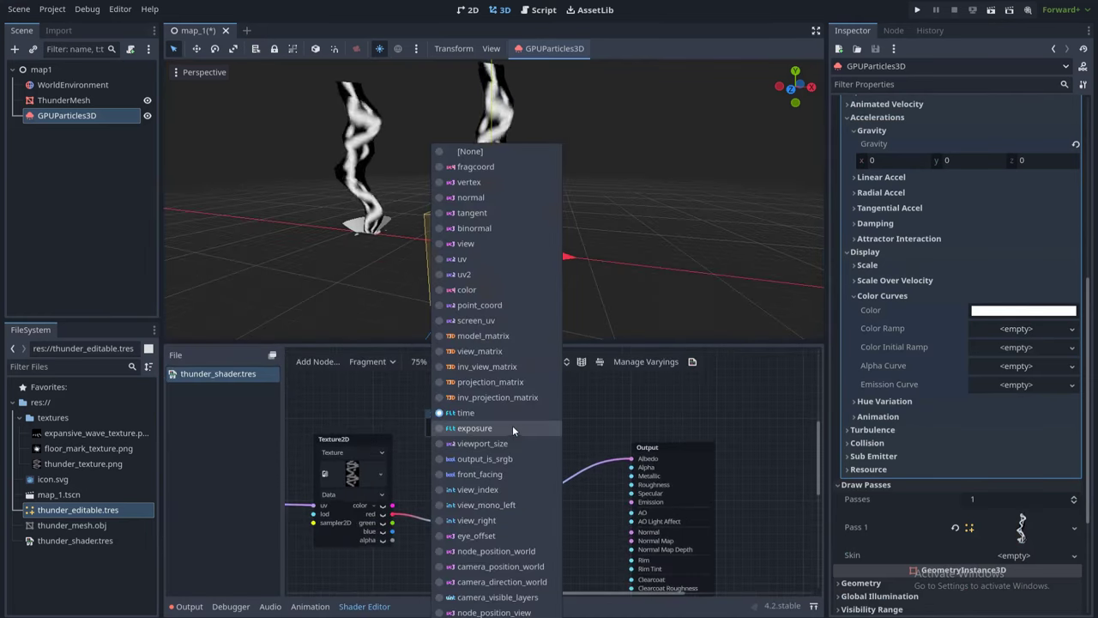
left_click(463, 290)
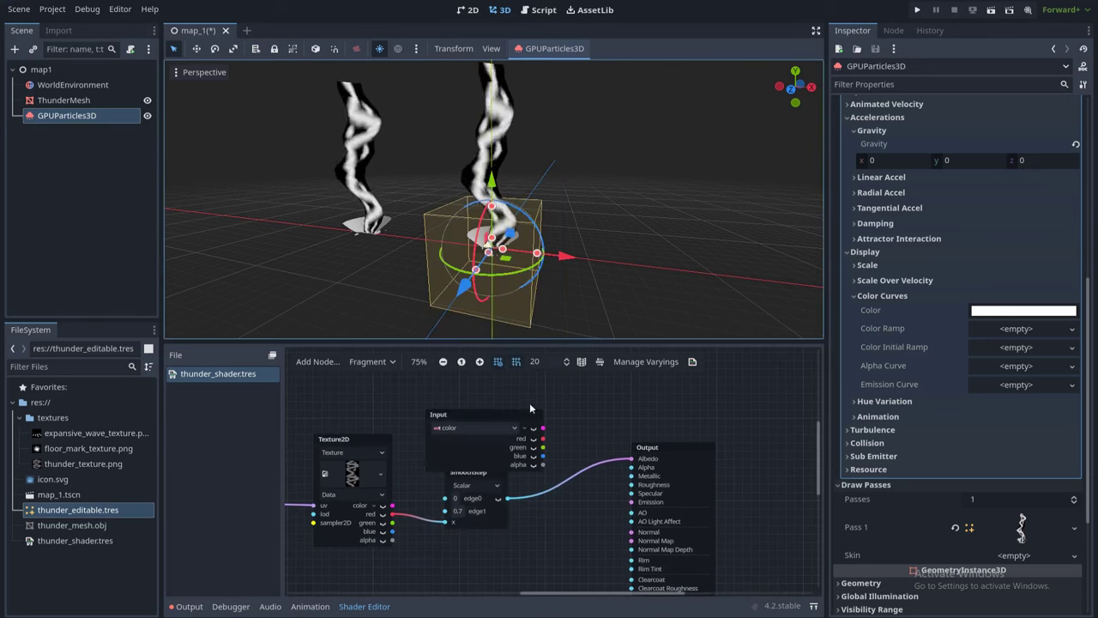
left_click_drag(513, 411, 502, 395)
- Reconnect the SmoothStep result to the output's Alpha, connect the color input to Albedo, and save the scene
middle_click_drag(564, 409, 528, 420)
left_click_drag(596, 469, 565, 485)
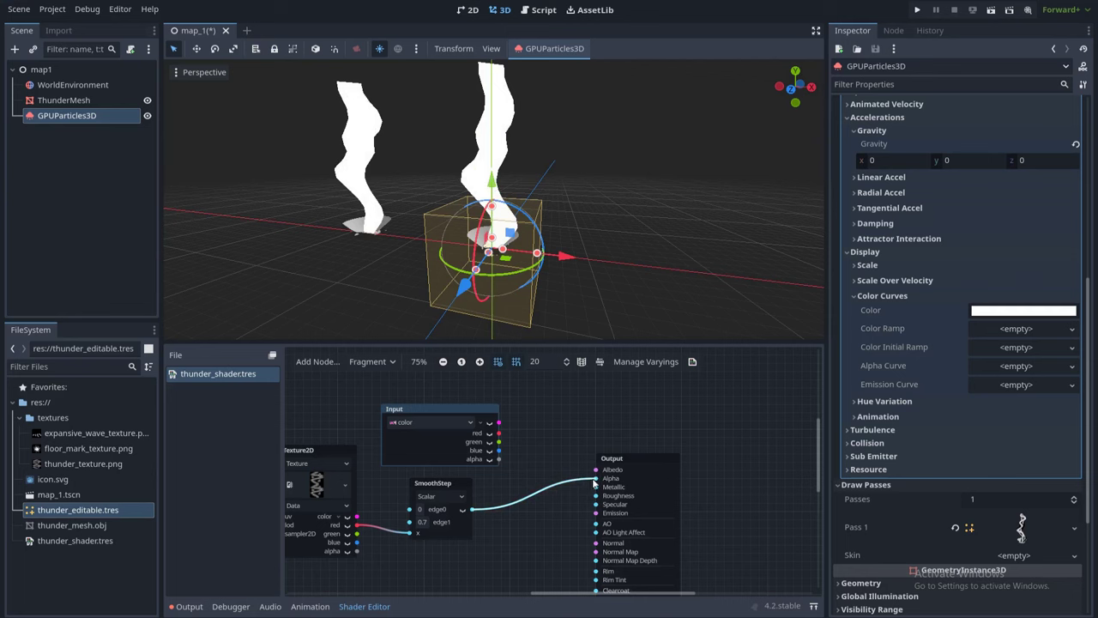
left_click_drag(594, 483, 596, 478)
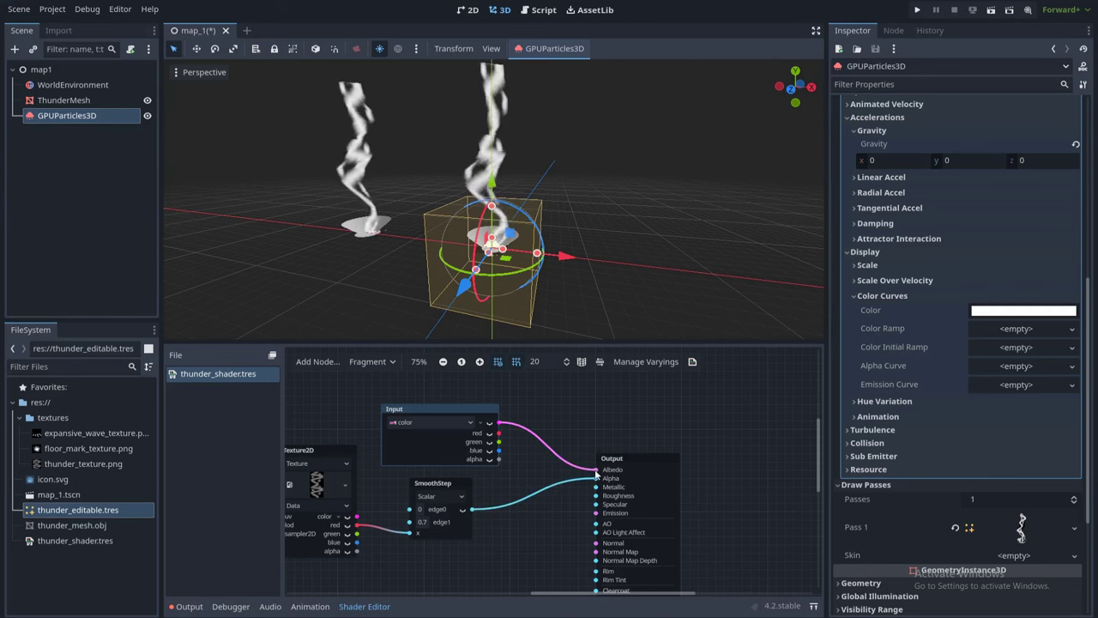
key("ctrl+s")
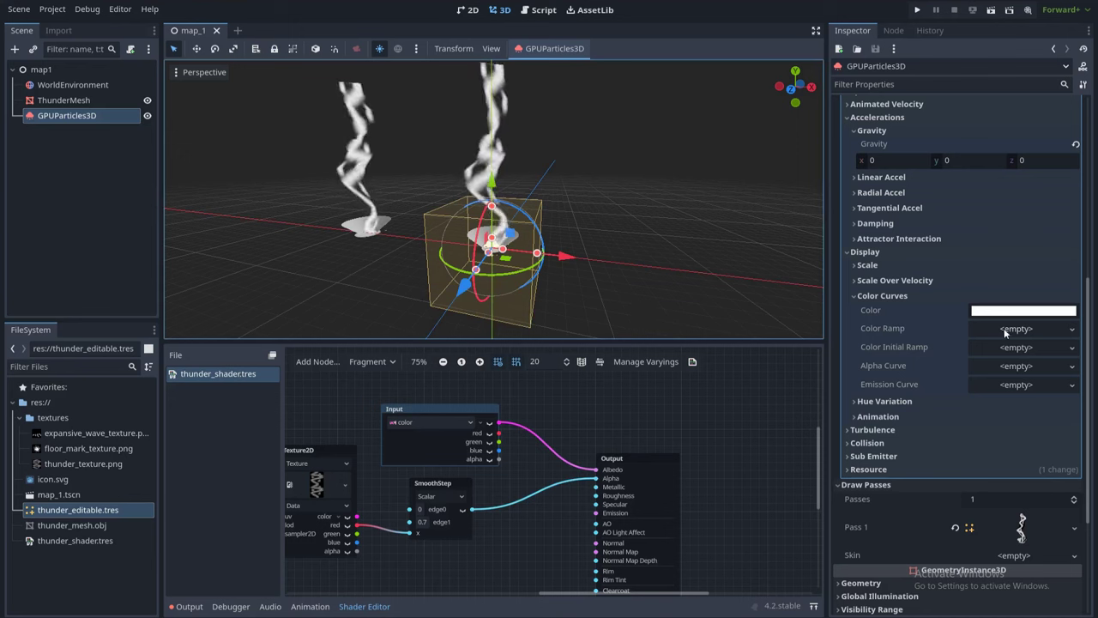
- Assign a new GradientTexture1D to the particle process material's Color Ramp and open its black-to-white gradient for editing
left_click(1009, 331)
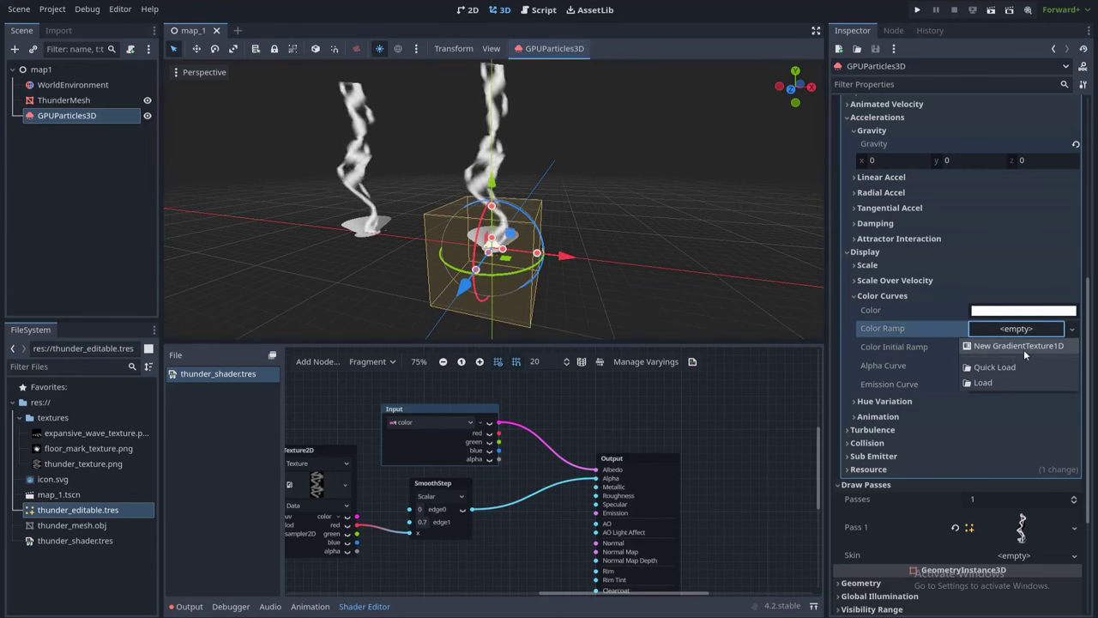
left_click(1021, 345)
scroll(532, 198, "up", 3)
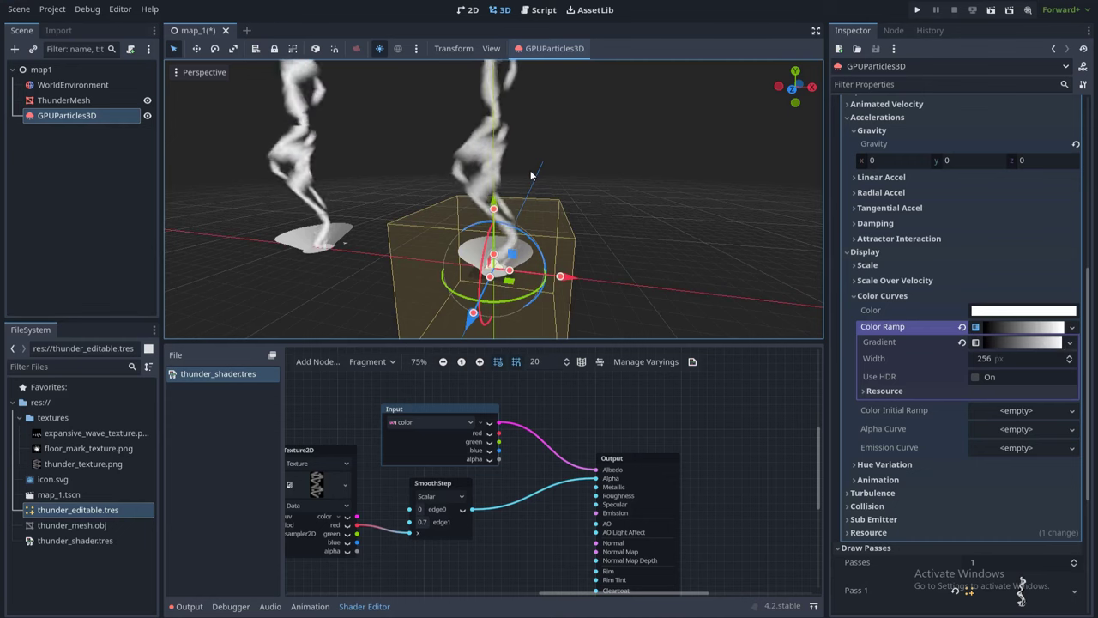
left_click(1008, 342)
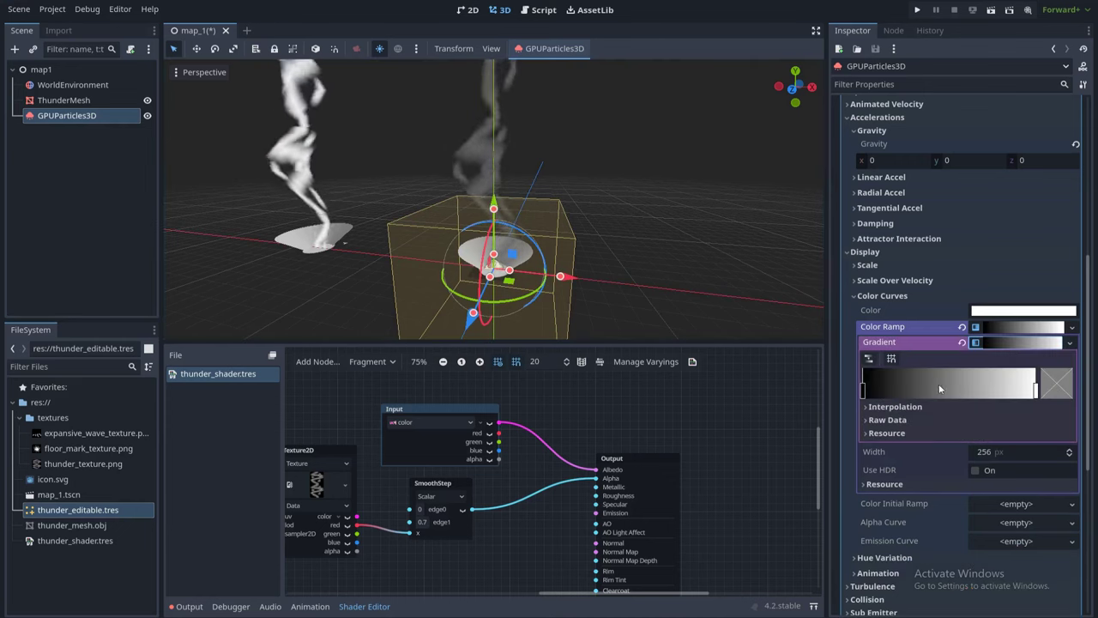
mouse_move(864, 395)
left_mouse_down()
mouse_move(912, 393)
mouse_move(855, 395)
left_mouse_up()
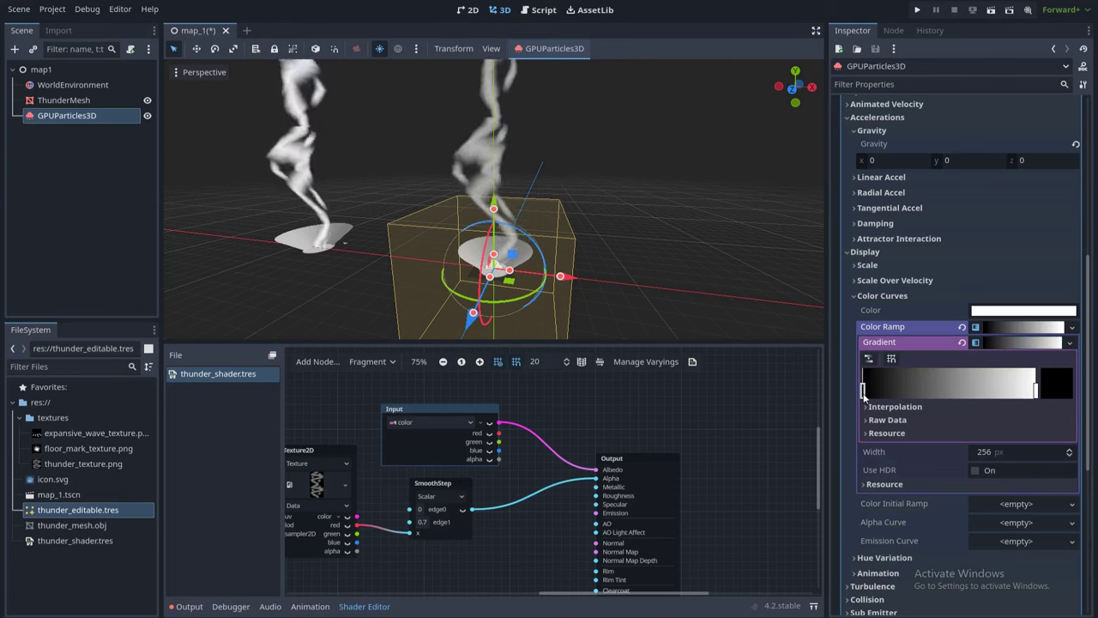
mouse_move(1036, 391)
left_mouse_down()
mouse_move(1021, 393)
mouse_move(1047, 393)
left_mouse_up()
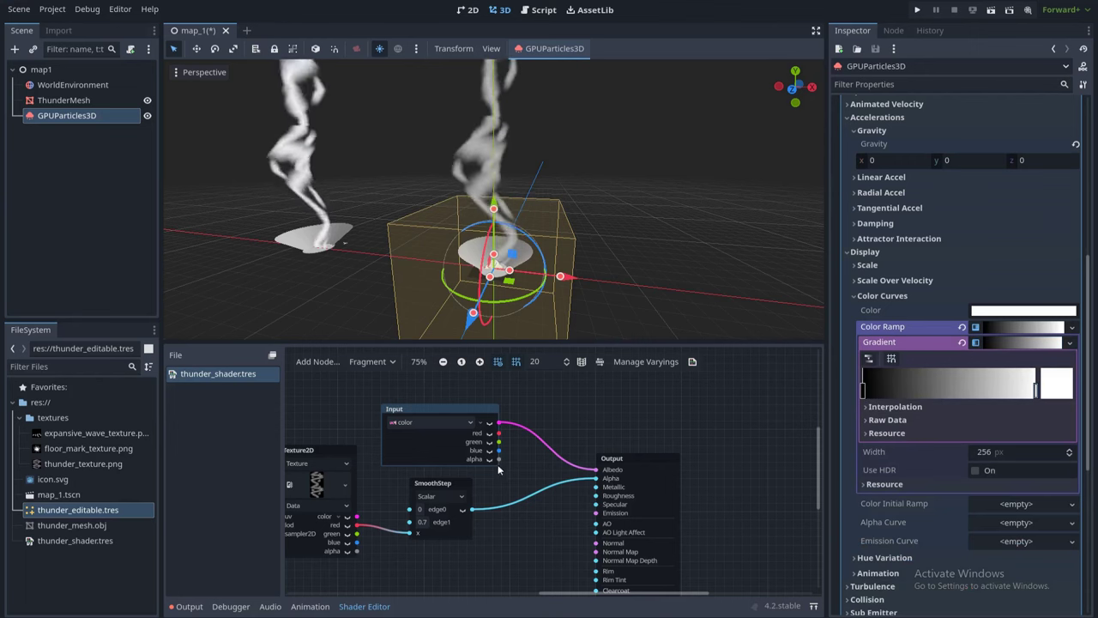
- In the thunder_shader graph, disconnect the color input from Albedo and connect its red channel to SmoothStep's edge0, spacing the nodes apart
middle_click_drag(498, 464, 571, 446)
left_click_drag(498, 497, 547, 513)
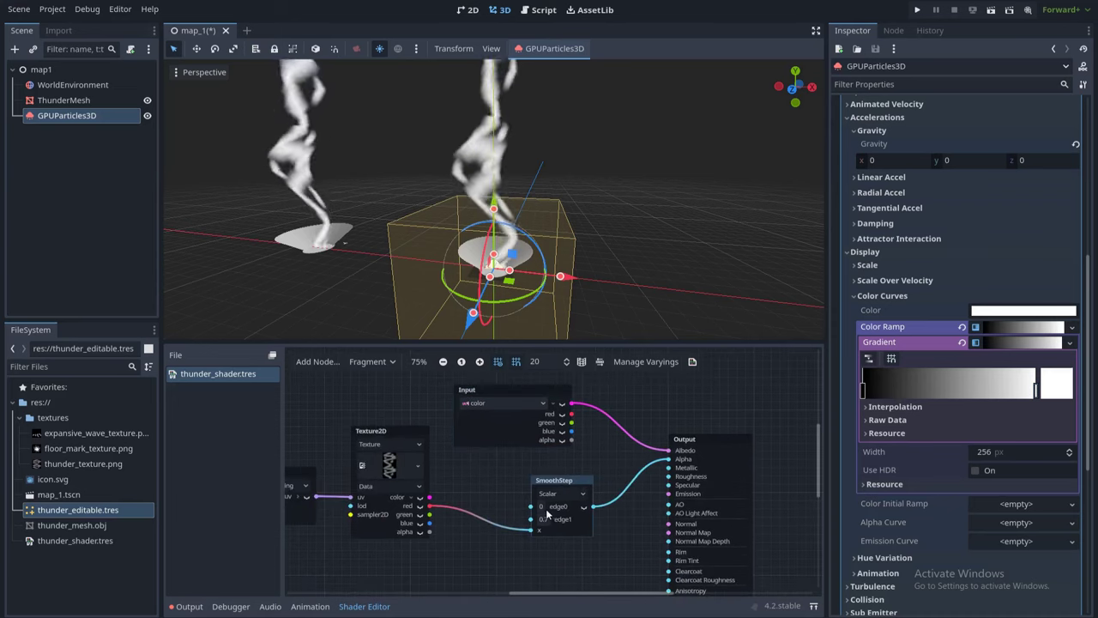
middle_click_drag(591, 455, 585, 447)
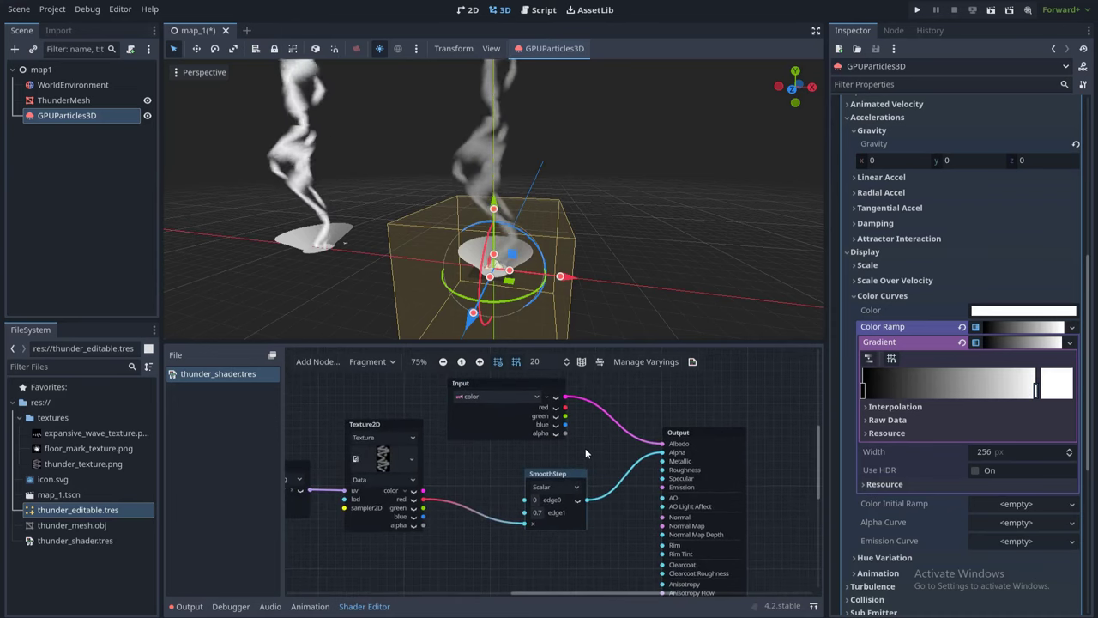
scroll(588, 450, "up", 1)
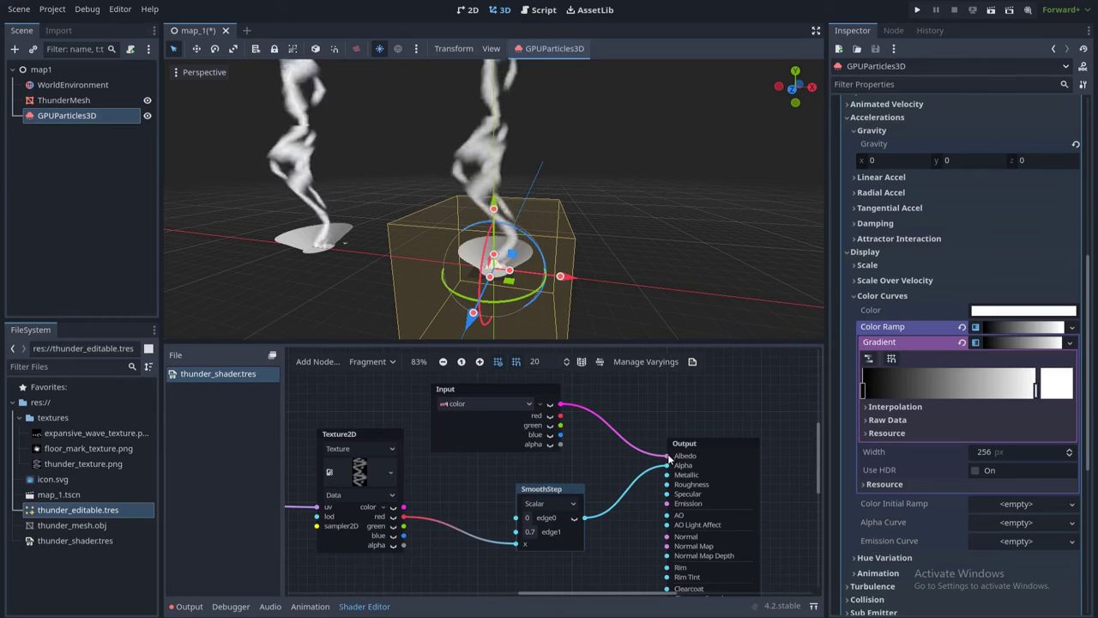
left_click_drag(667, 455, 623, 449)
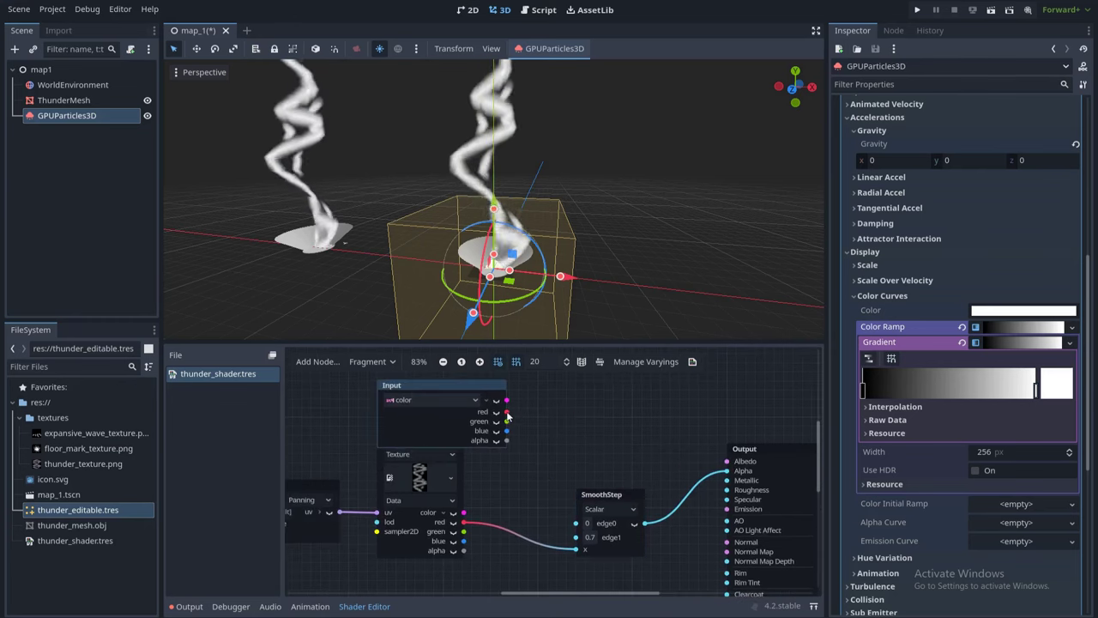
left_click_drag(506, 413, 576, 523)
middle_click_drag(575, 212, 605, 250, "shift")
left_click_drag(487, 384, 458, 383)
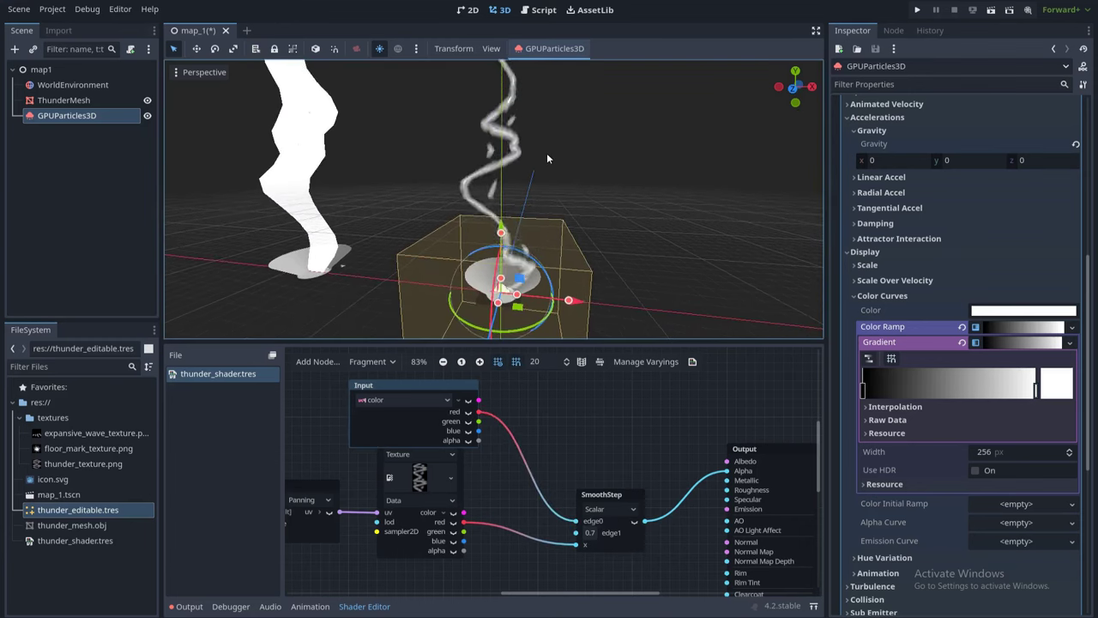
middle_click_drag(546, 153, 519, 175)
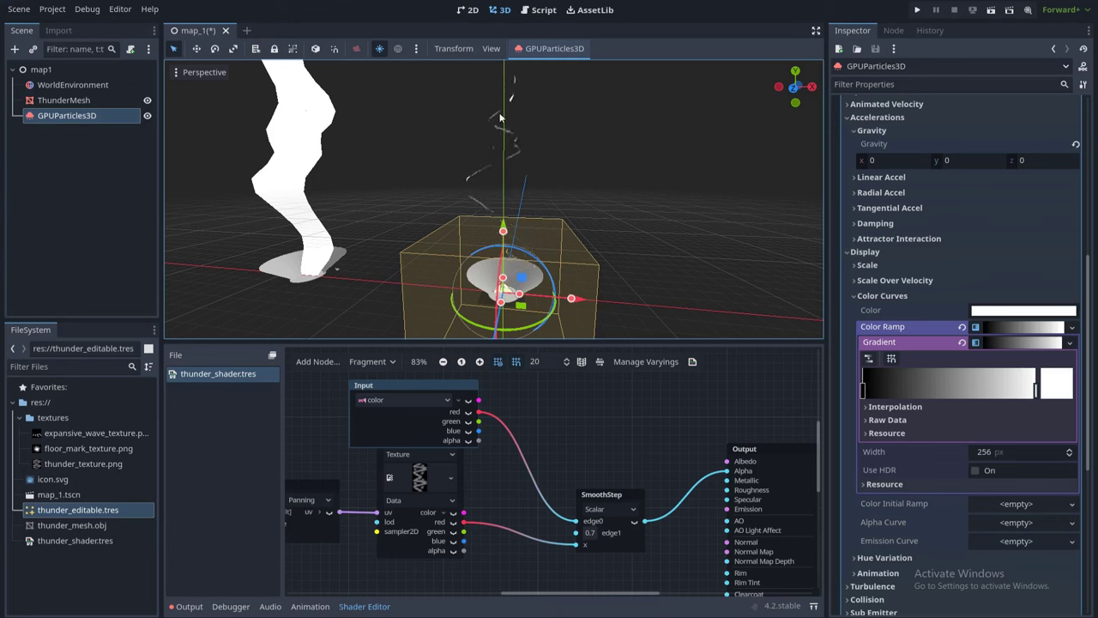
- Add a Remap node beside the color input, feed it the red channel, and set its output max to 0.7
right_click(539, 434)
type("rem")
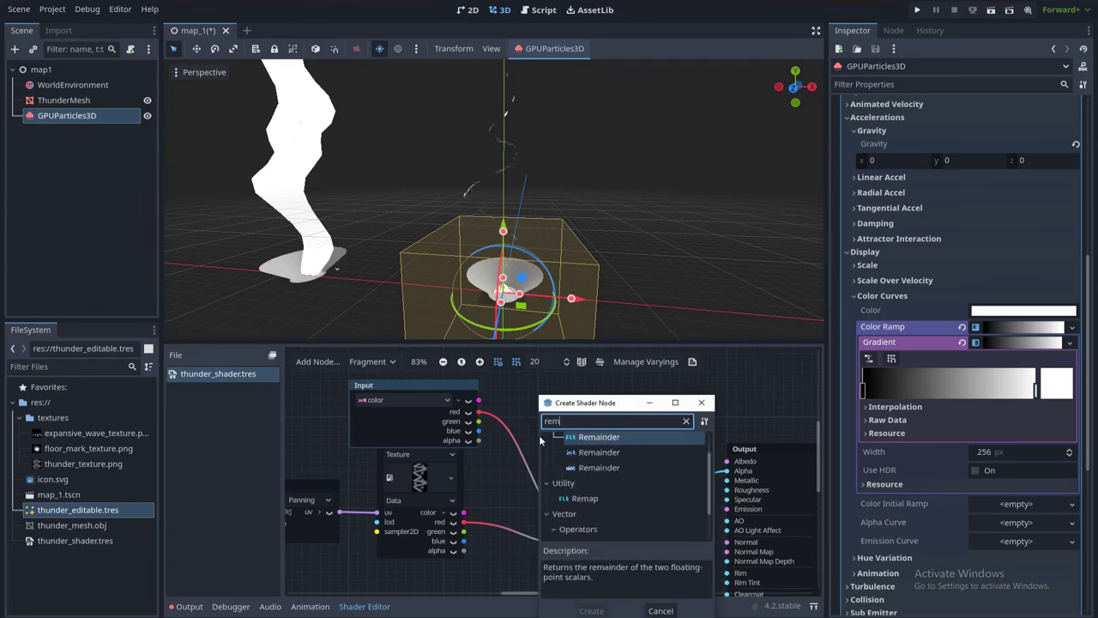
type("ap")
double_click(576, 453)
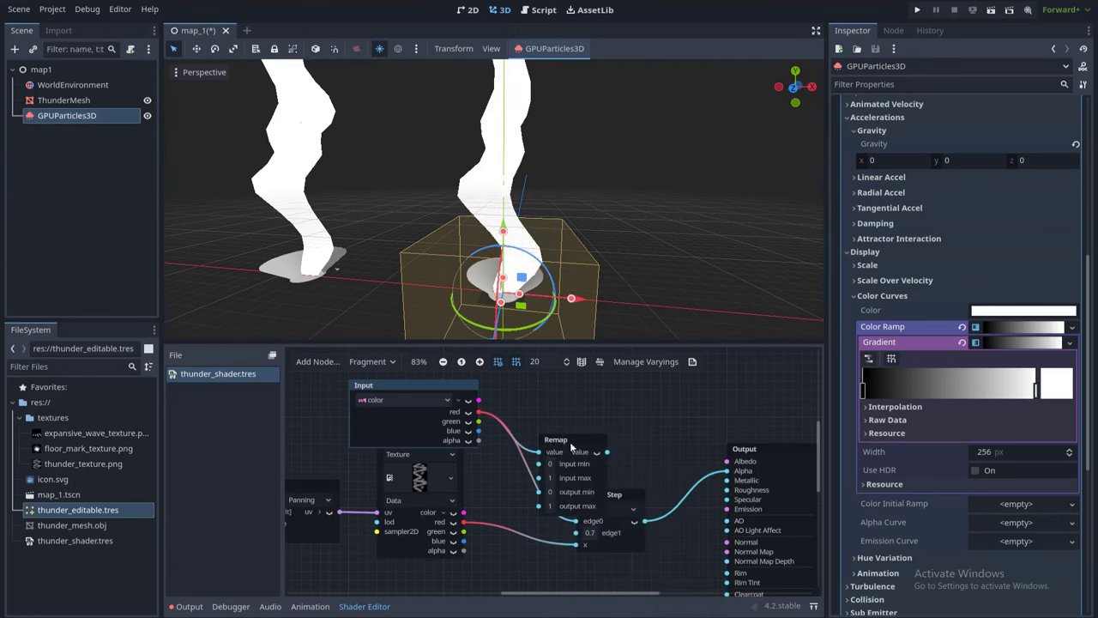
left_click_drag(572, 446, 532, 410)
scroll(530, 418, "up", 1)
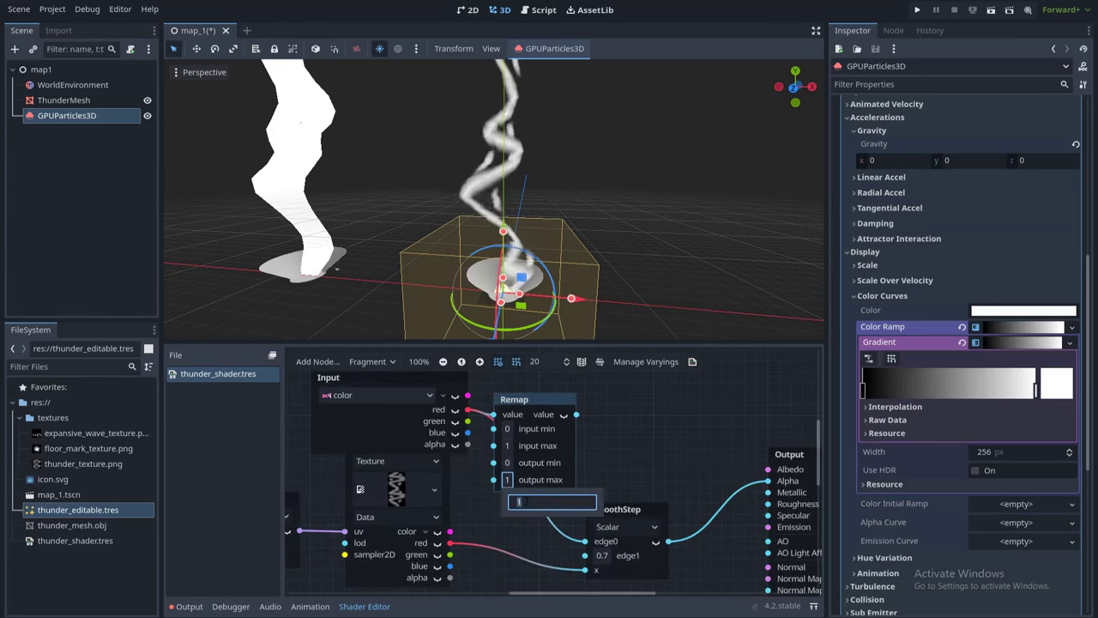
type("0.7")
key("Return")
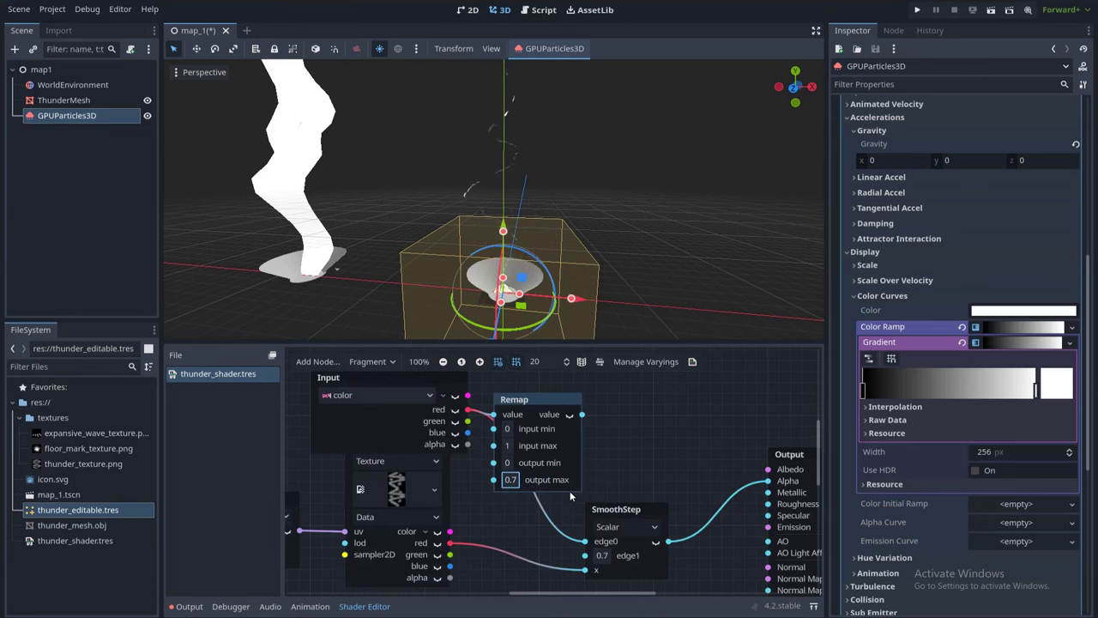
- Connect the Remap value to SmoothStep's edge0, save the scene, and examine the dissolving lightning
left_click_drag(583, 414, 577, 538)
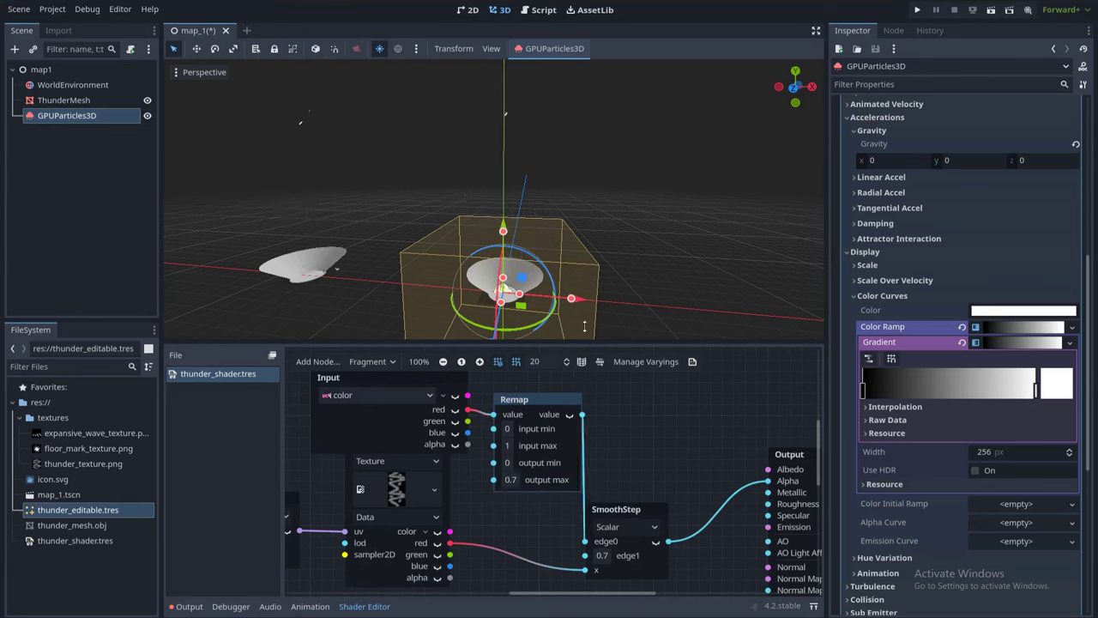
scroll(567, 216, "down", 2)
key("ctrl+s")
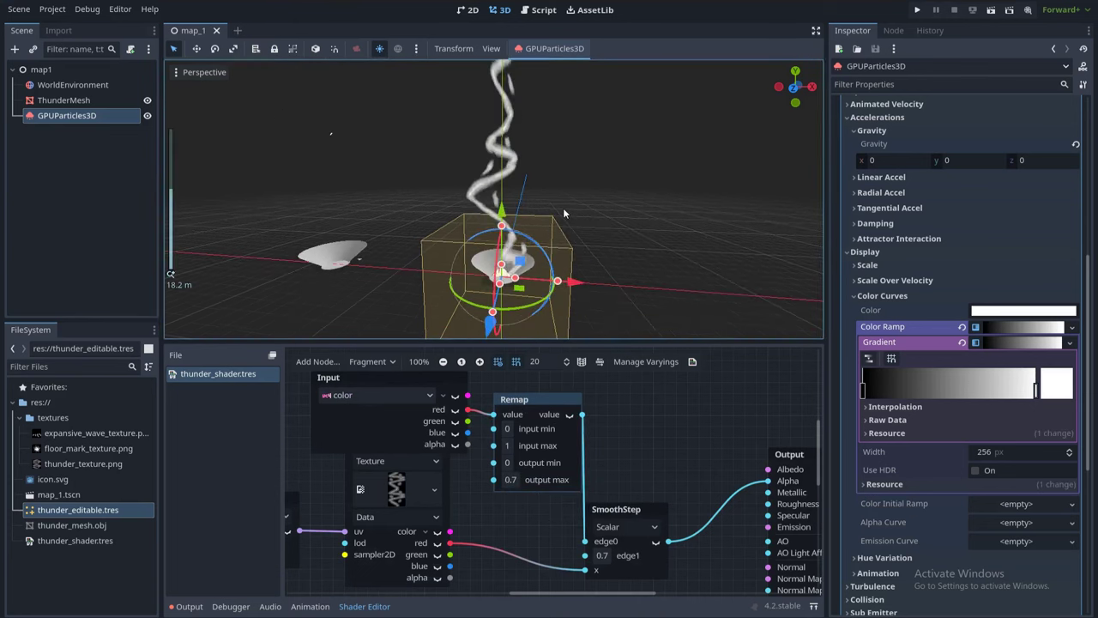
scroll(557, 203, "down", 1)
scroll(549, 195, "up", 2)
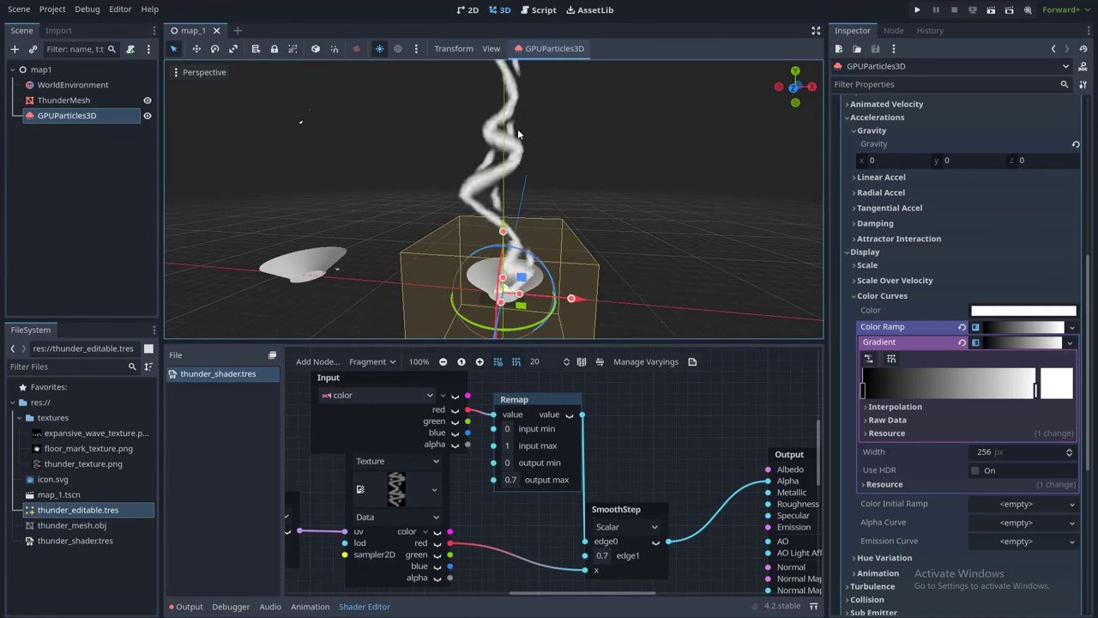
scroll(592, 439, "down", 2)
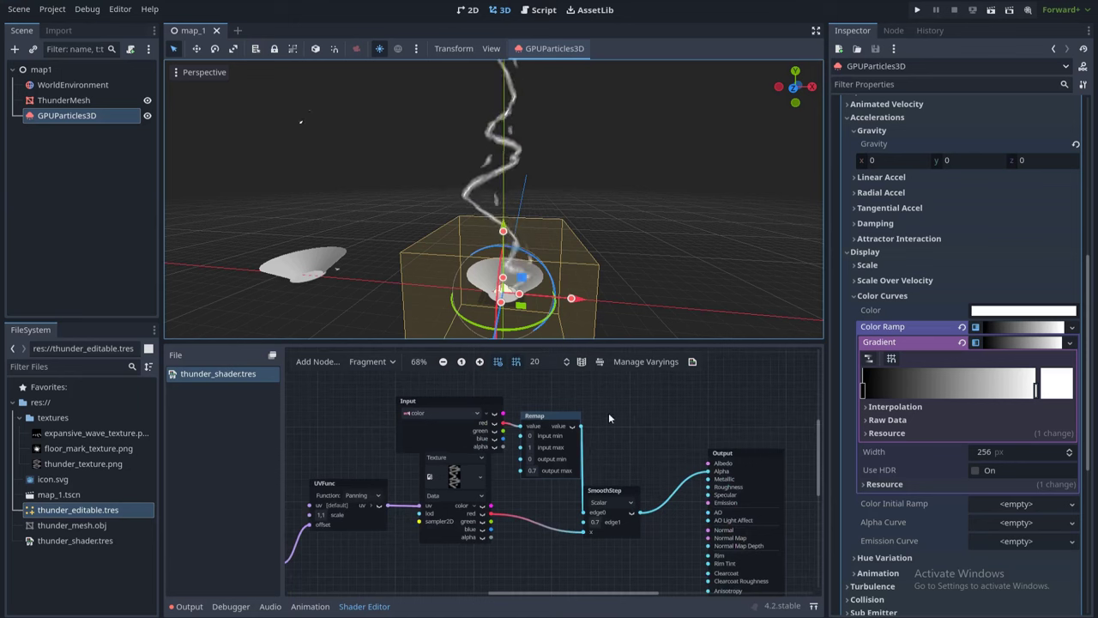
scroll(543, 257, "up", 2)
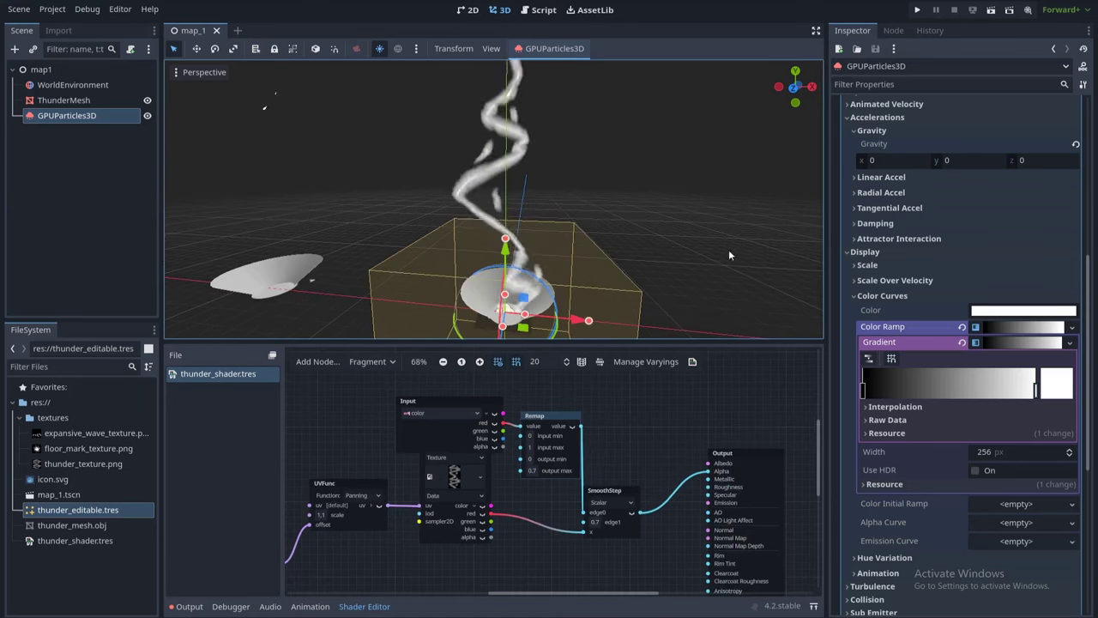
- Set the GPUParticles3D lifetime to 0.25 s
scroll(974, 176, "up", 4)
scroll(622, 439, "down", 2)
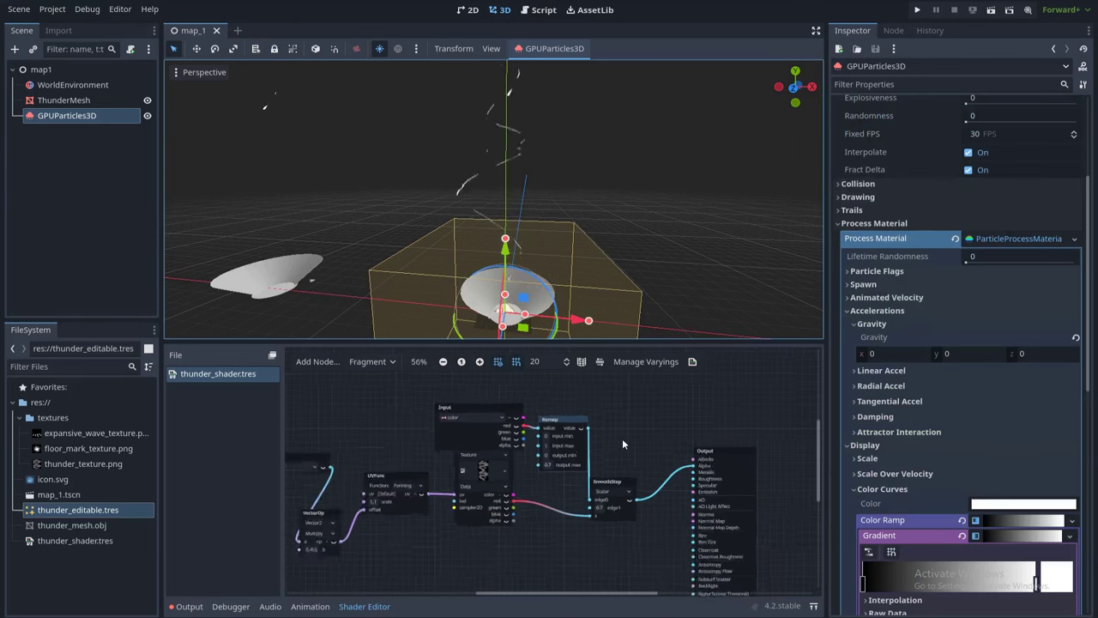
scroll(957, 237, "up", 4)
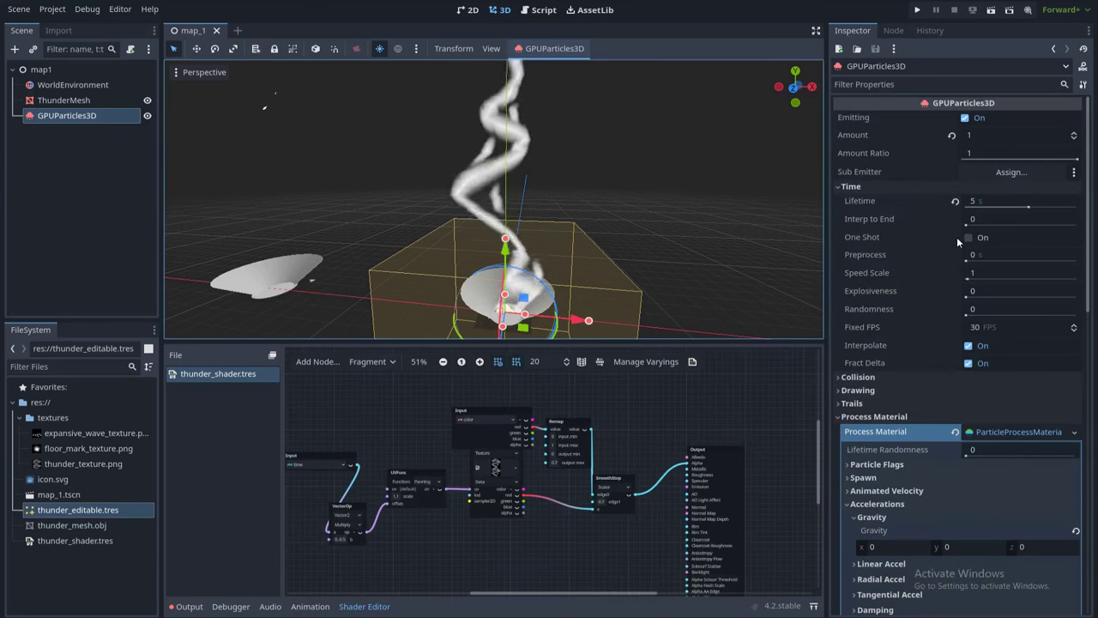
left_click(984, 203)
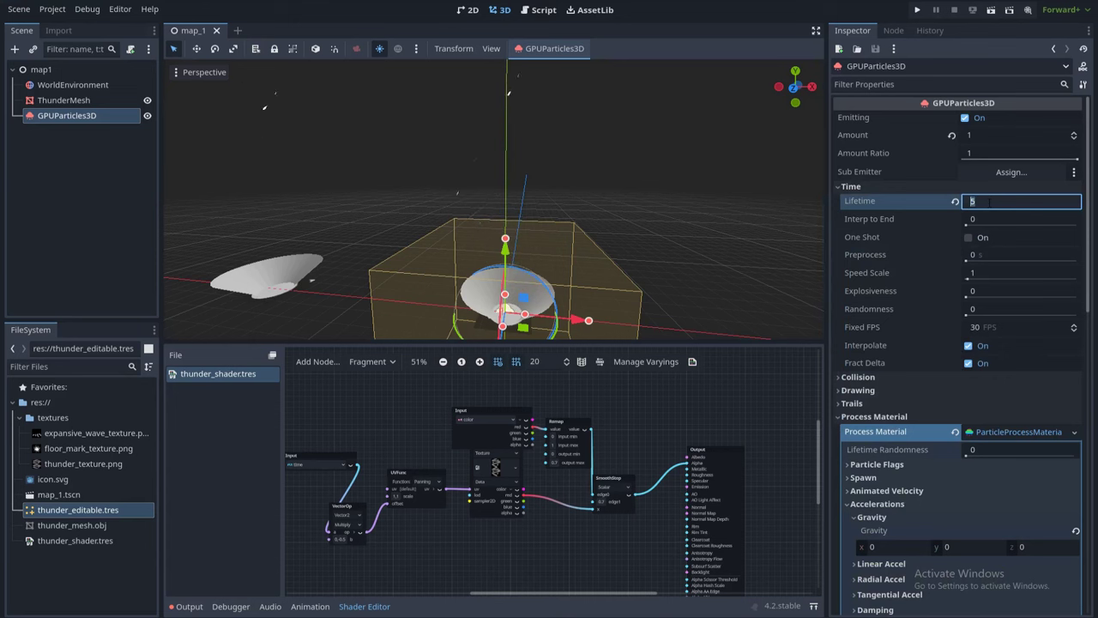
type(".")
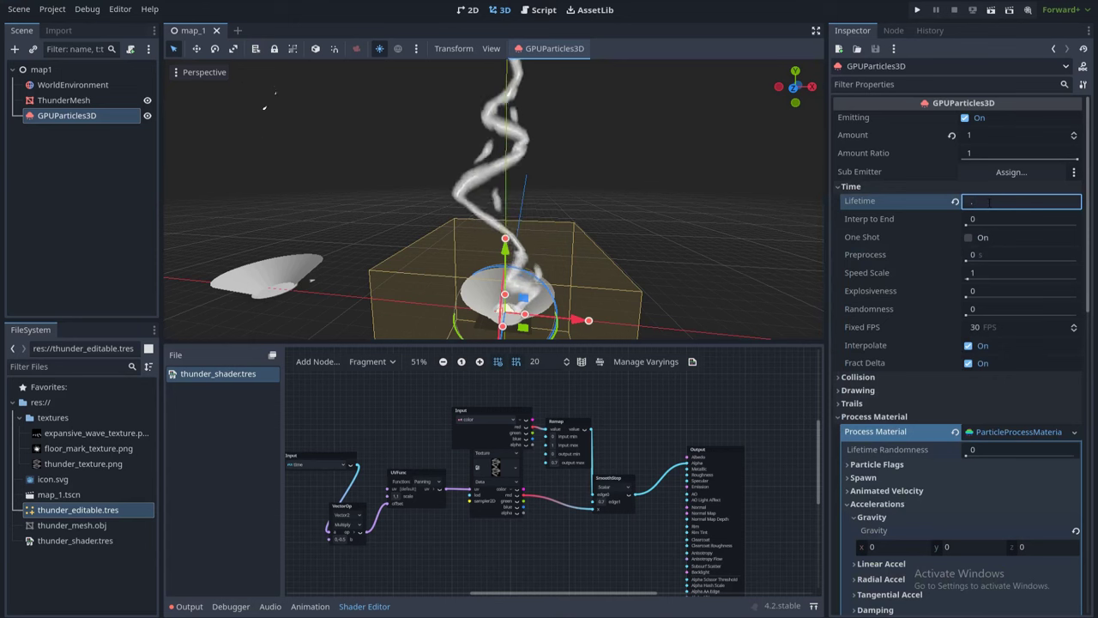
type("25")
key("Return")
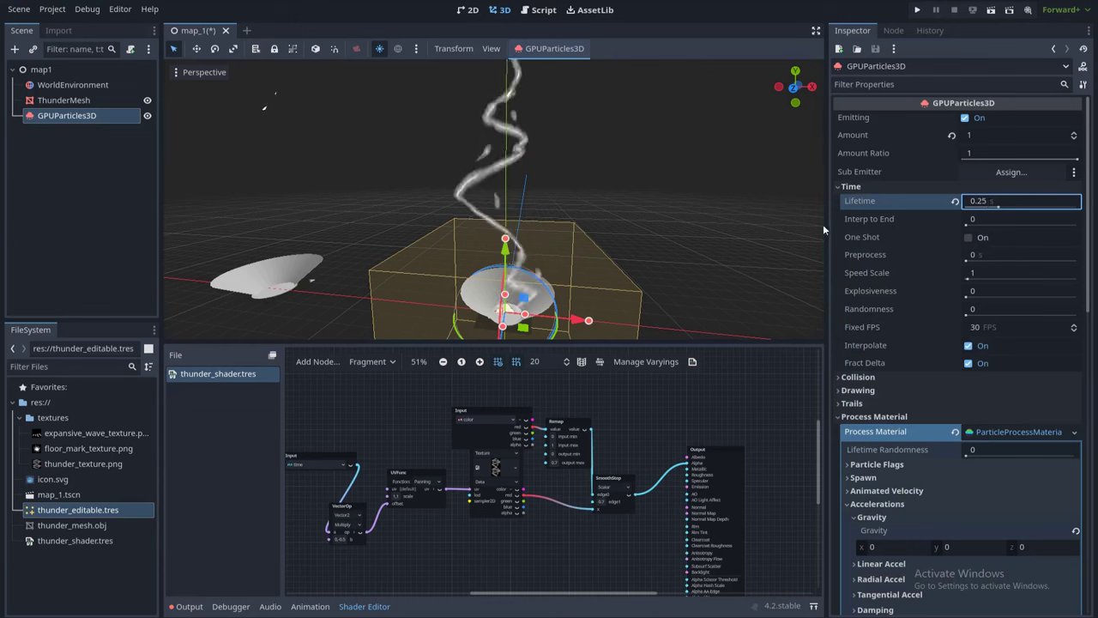
key("Return")
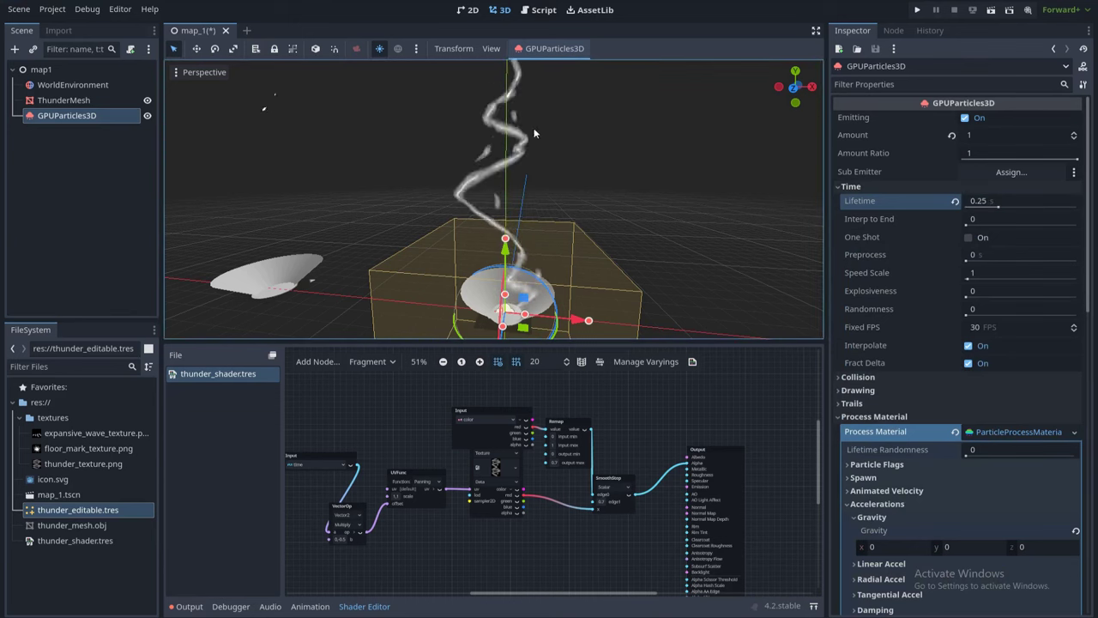
- Set the Y value of the VectorOp Multiply node's b input to -1
scroll(482, 513, "up", 3)
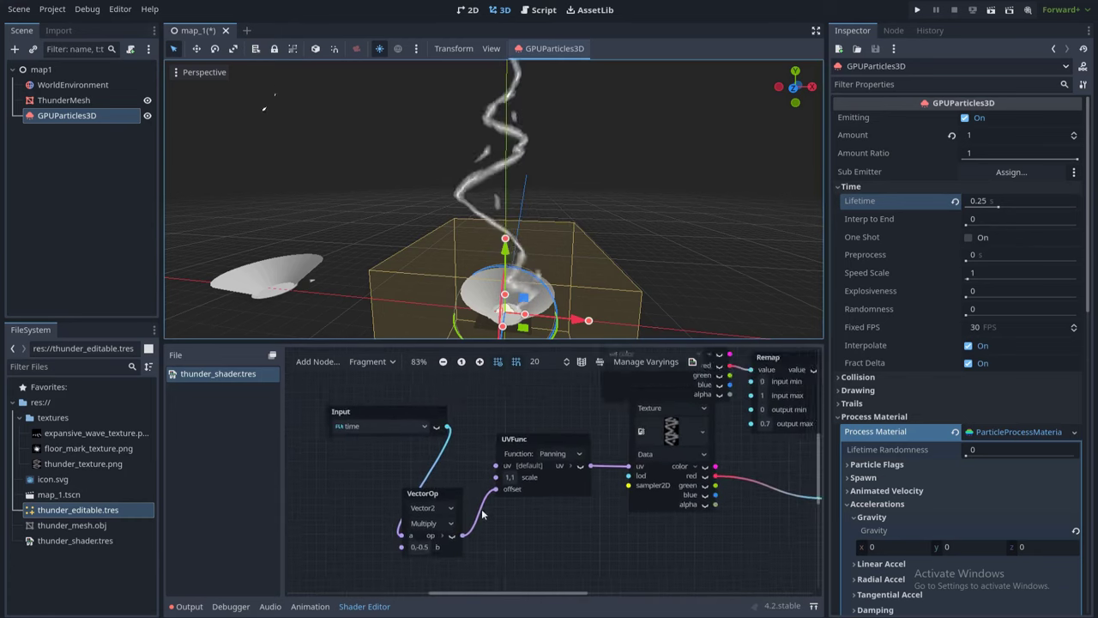
middle_click_drag(475, 561, 515, 514)
left_click(459, 499)
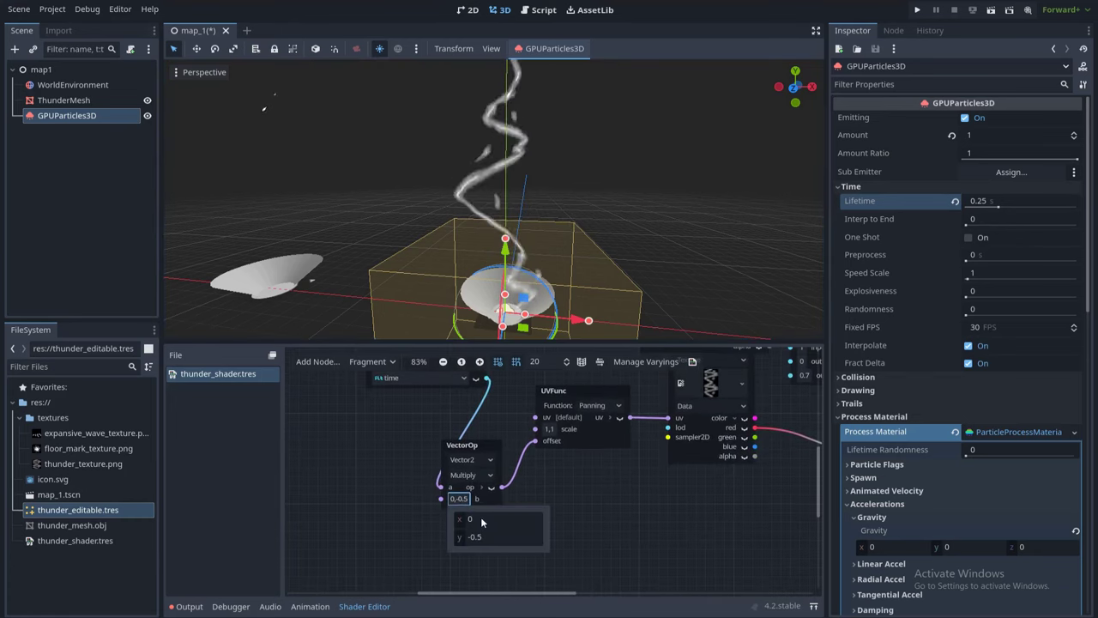
left_click(491, 538)
type("-1")
left_click(685, 561)
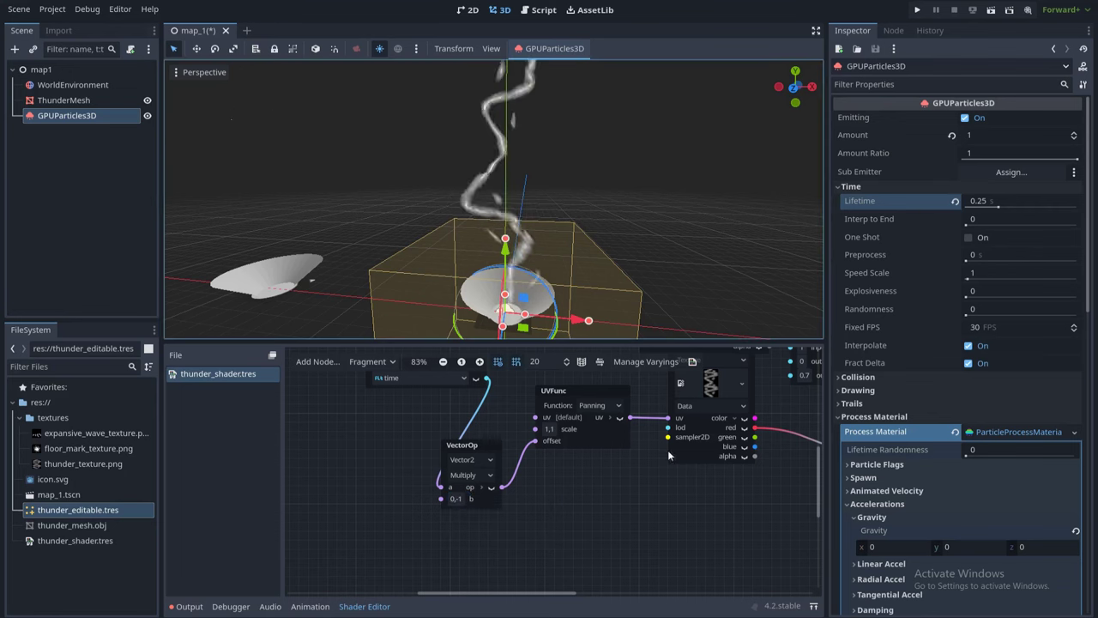
- Move the shader's Output node farther away from SmoothStep to make room for another node
scroll(668, 452, "down", 2)
middle_click_drag(668, 451, 460, 516)
scroll(480, 510, "down", 2)
middle_click_drag(637, 455, 572, 454)
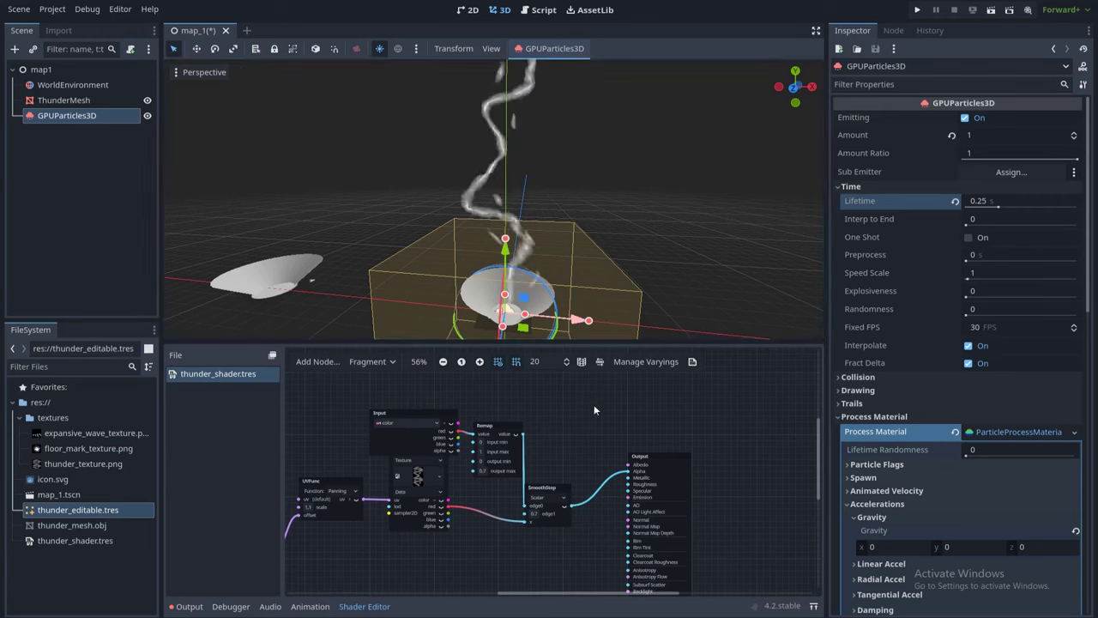
scroll(601, 425, "up", 1)
middle_click_drag(652, 442, 591, 442)
left_click_drag(642, 459, 696, 459)
left_click(592, 455)
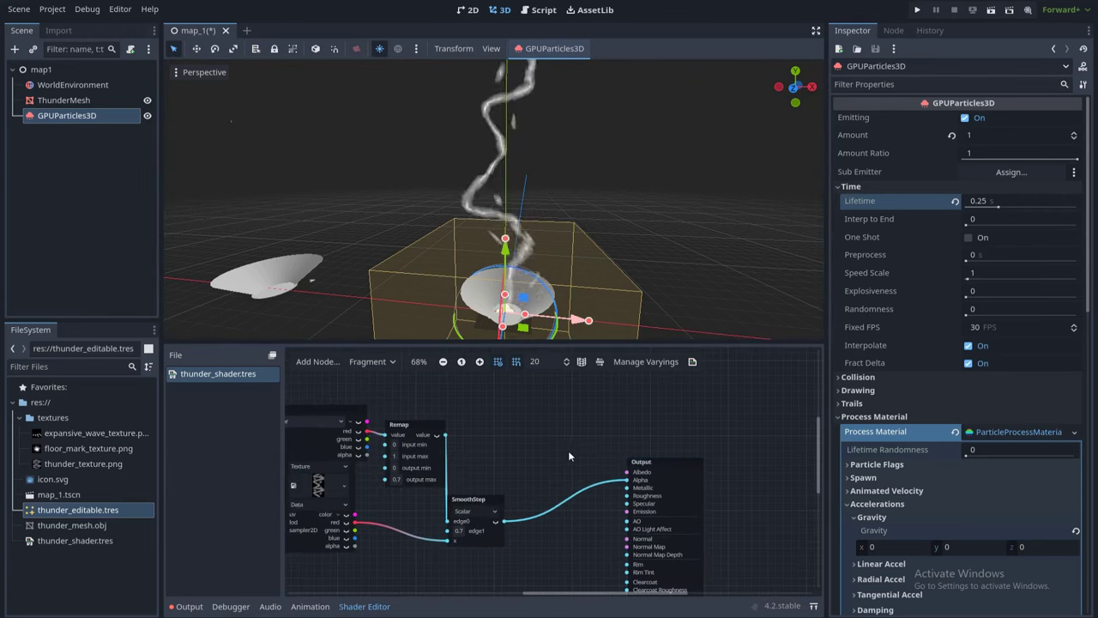
- Add a Texture2D node above the SmoothStep node and assign it a new GradientTexture1D
right_click(539, 430)
type("text")
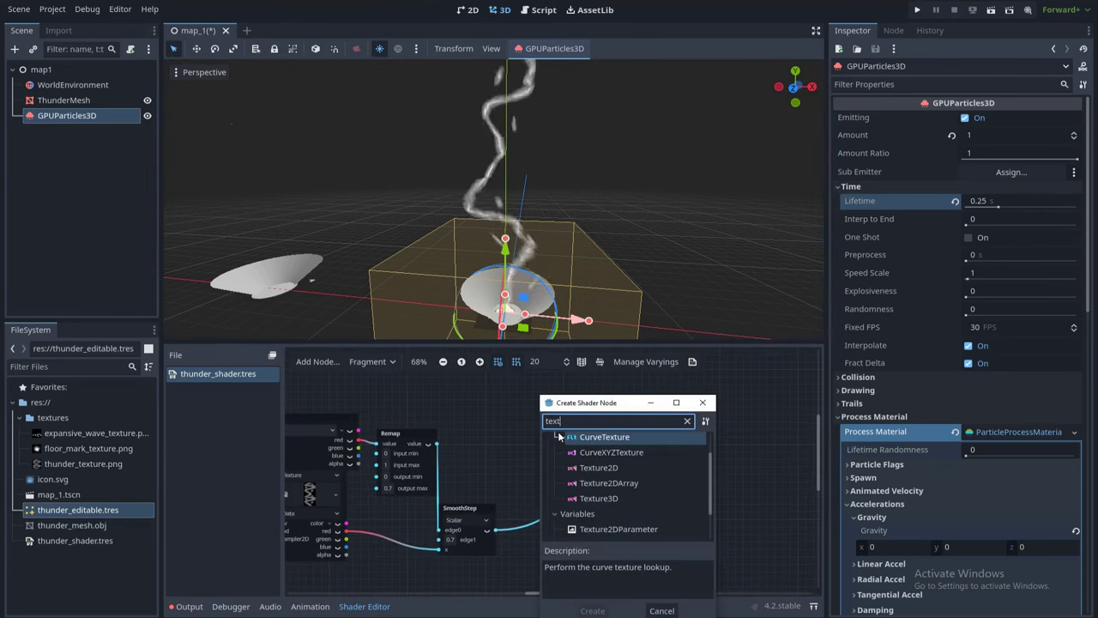
double_click(610, 468)
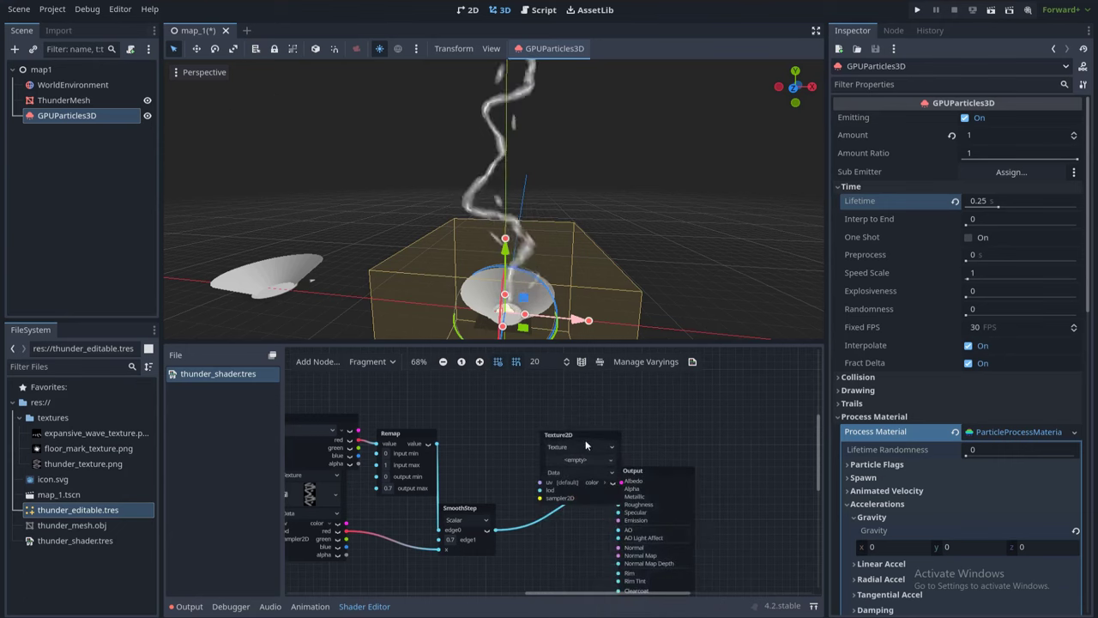
left_click_drag(586, 445, 542, 421)
left_click(561, 429)
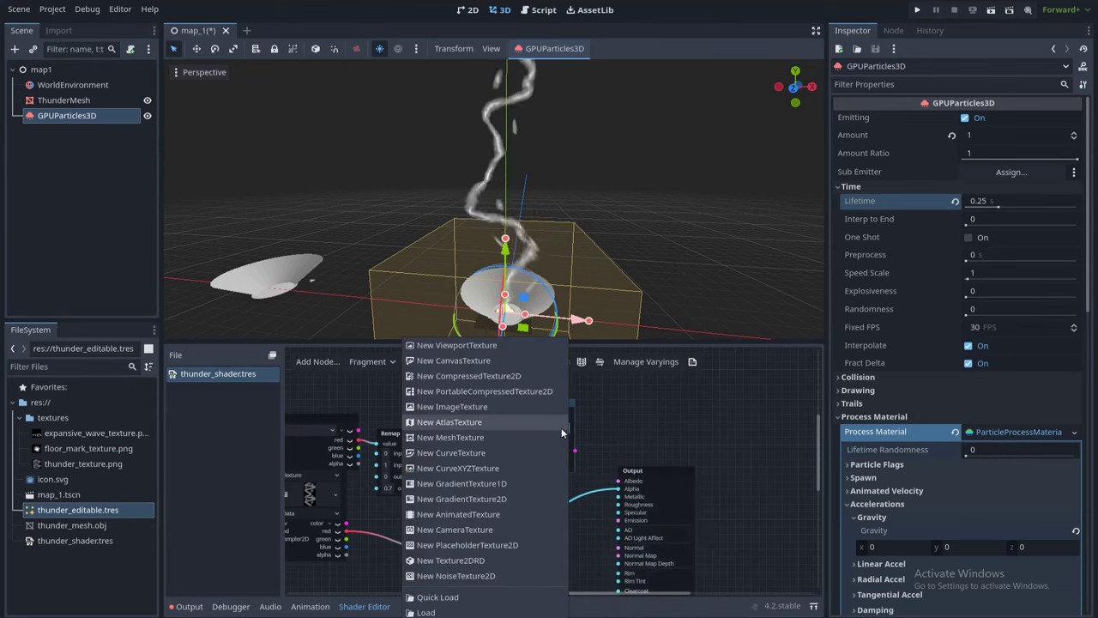
left_click(462, 483)
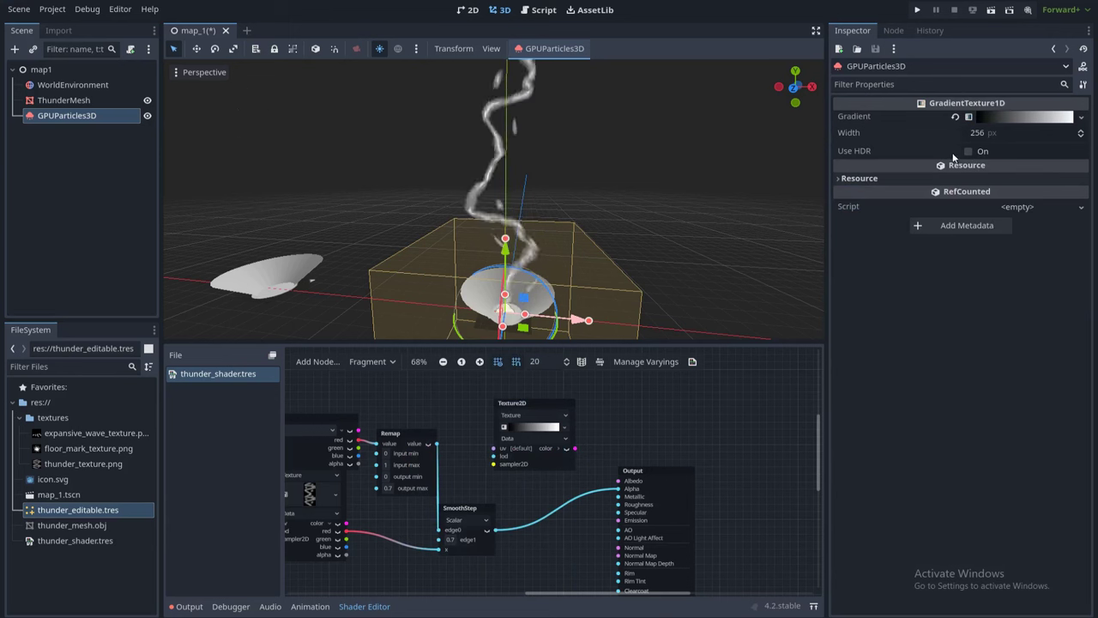
- Enable HDR on the gradient texture, move its black stop inward and set that stop's RAW colour to R 0.1, G 0, B 1
left_click(1021, 117)
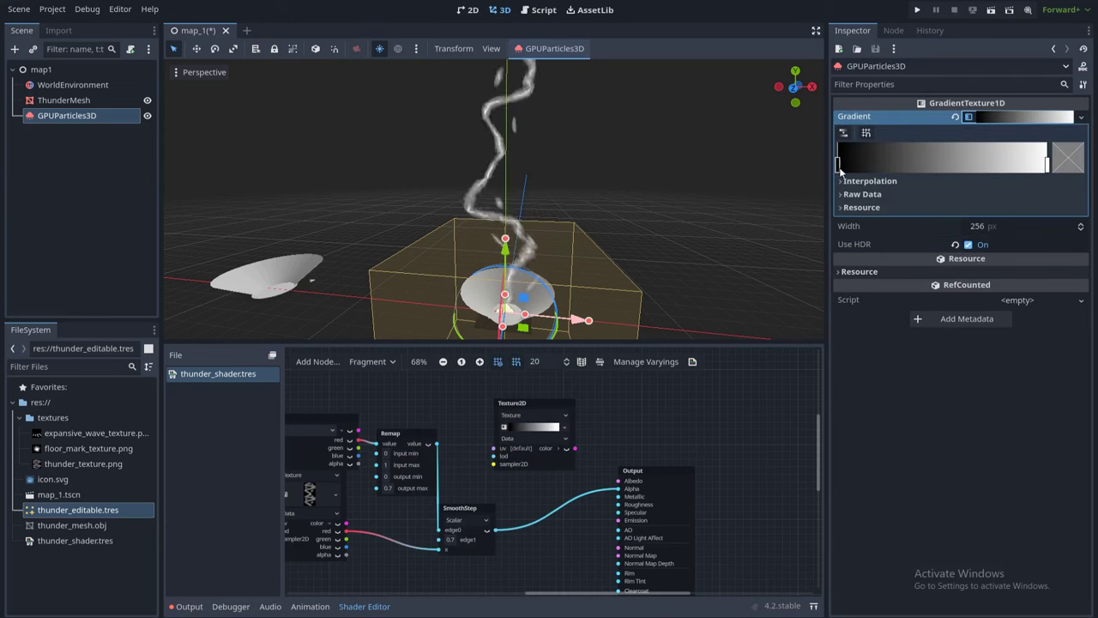
left_click_drag(841, 169, 888, 167)
left_click(1066, 161)
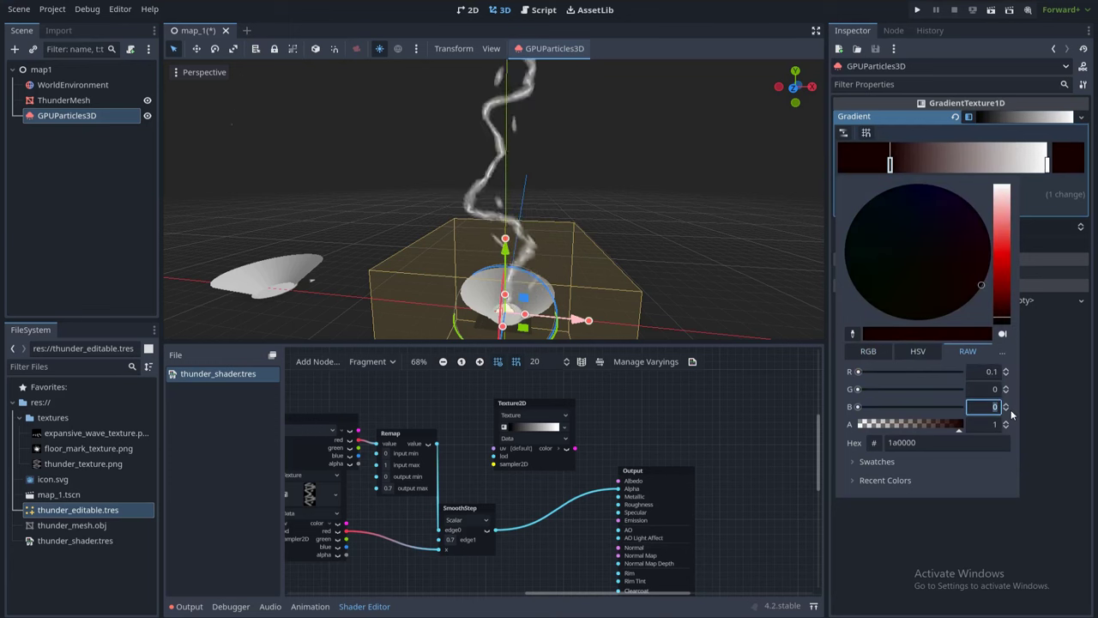
type("1")
key("Return")
left_click(1078, 404)
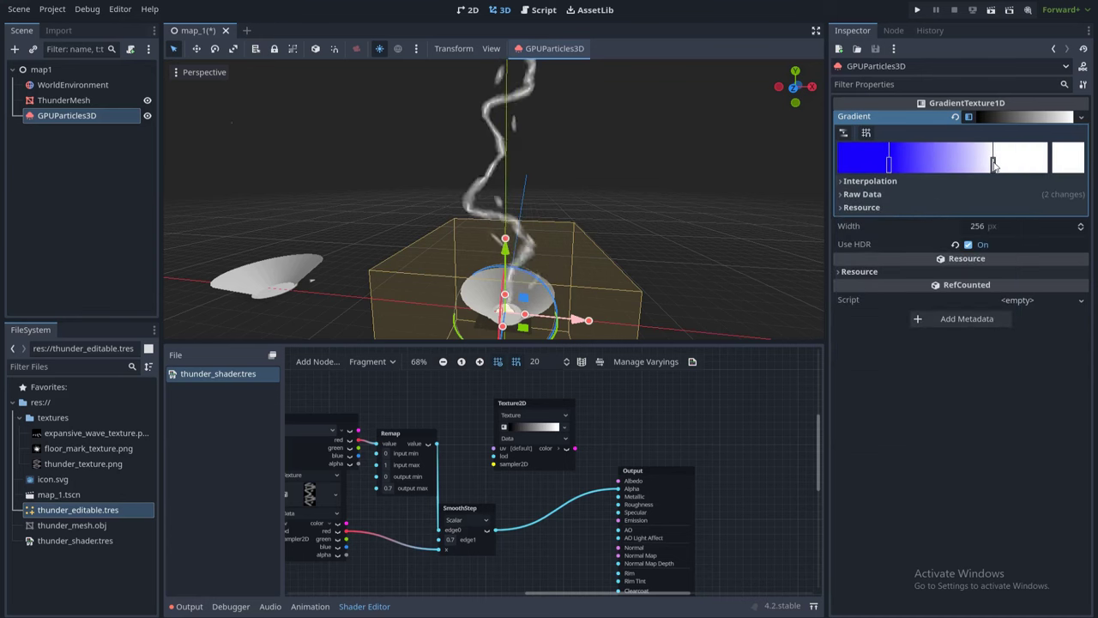
- Move the gradient's white stop inward and raise the green value of its RAW colour to 2
left_click(1062, 169)
left_click(966, 351)
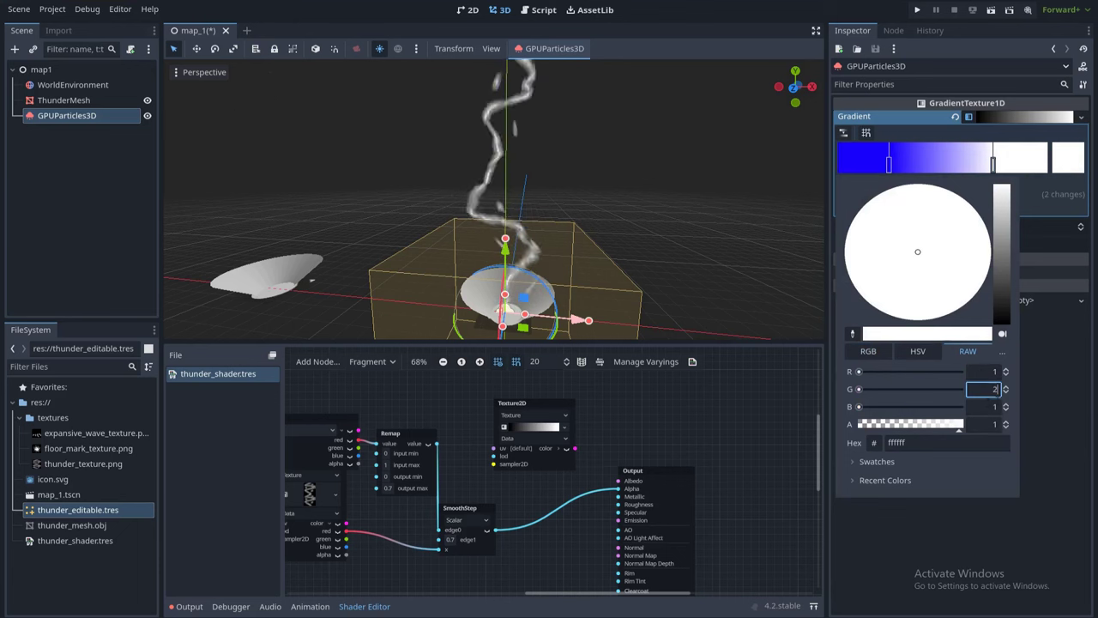
type("2")
key("Return")
left_click(1047, 399)
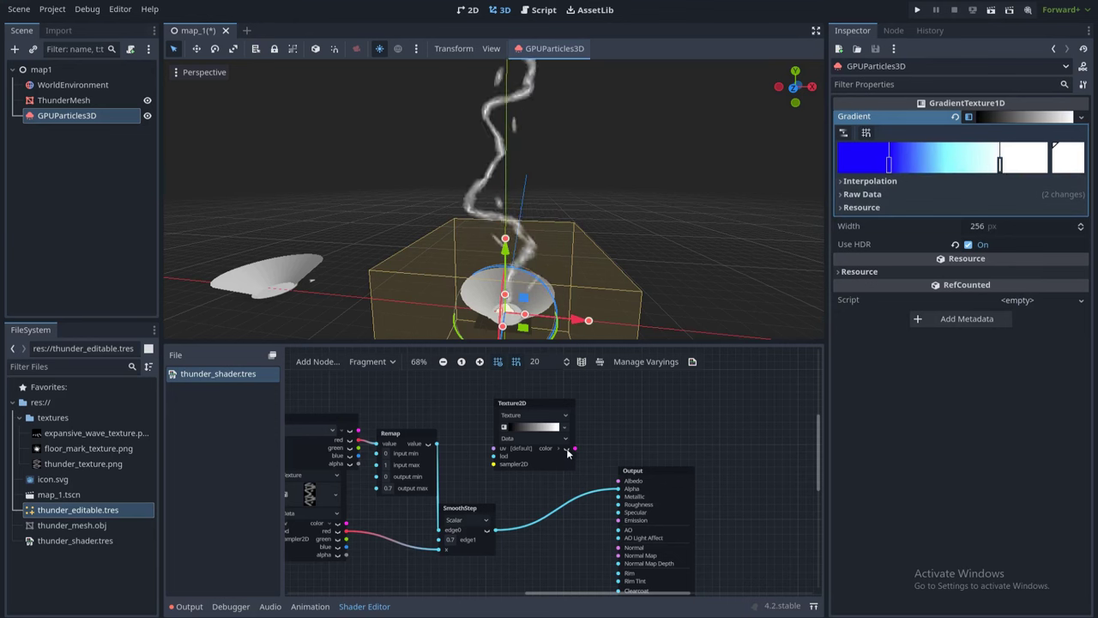
- Preview the gradient Texture2D node and wire it from SmoothStep's output through uv and color to the Output node's Albedo
left_click(566, 449)
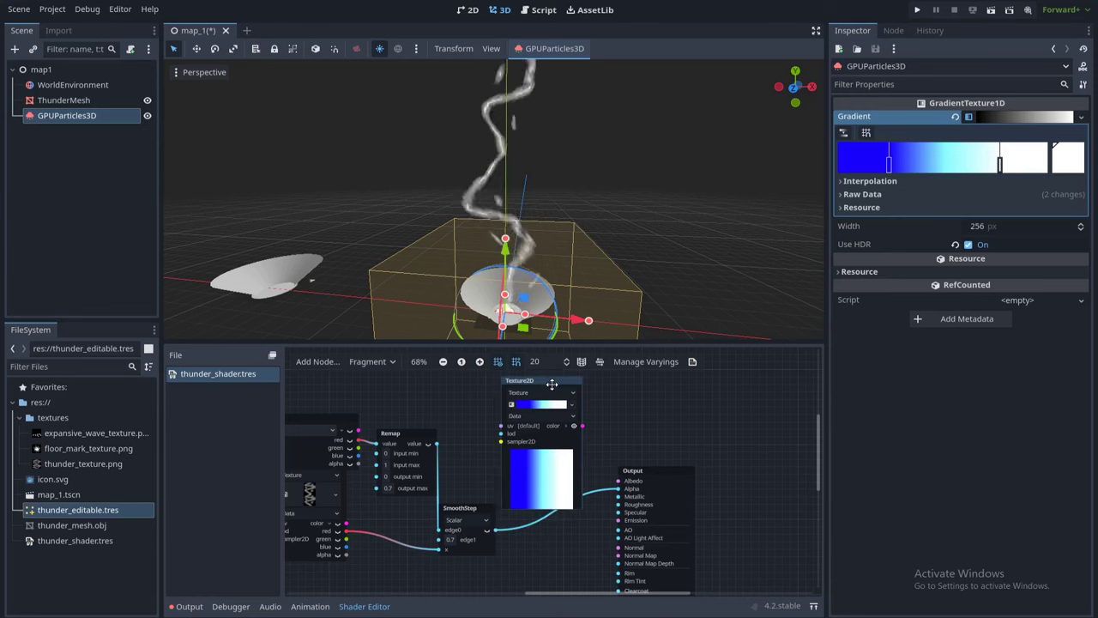
middle_click_drag(483, 449, 513, 468)
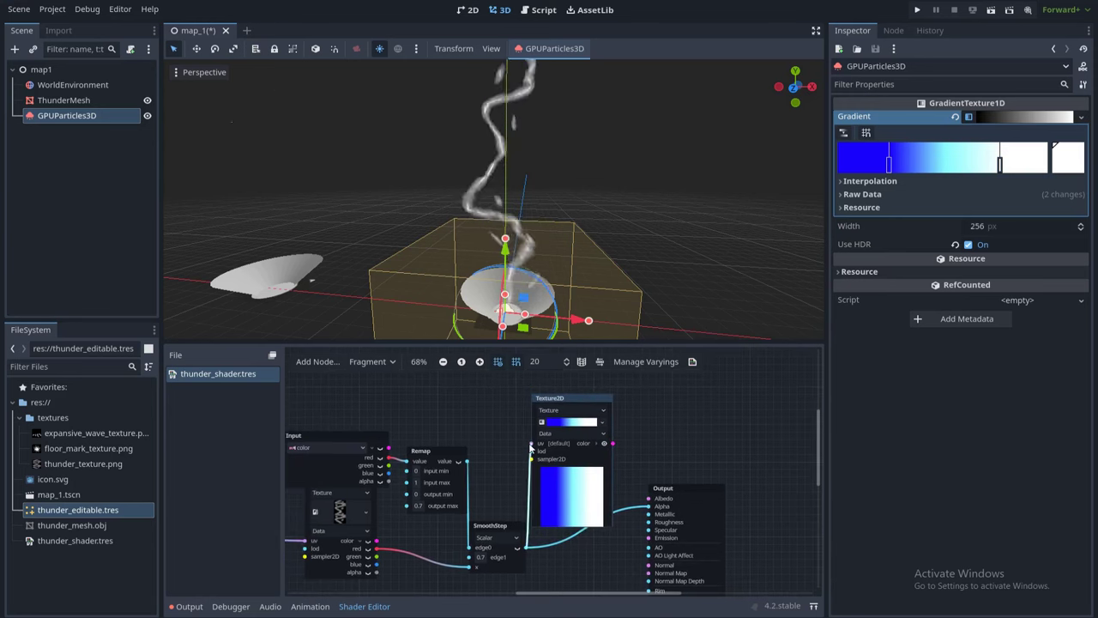
left_click_drag(530, 445, 531, 443)
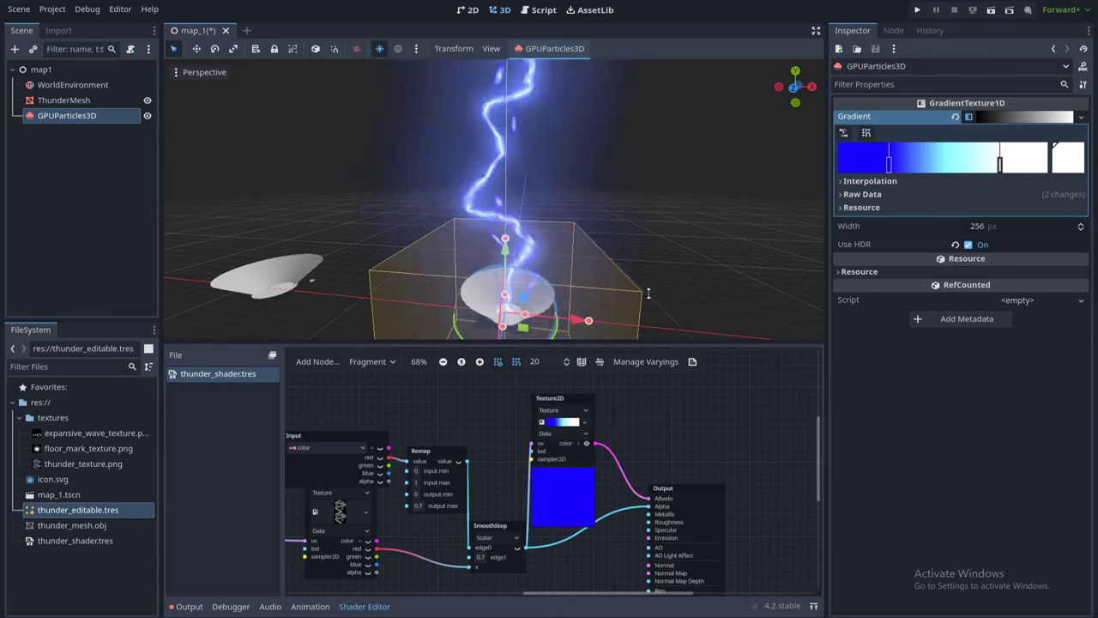
- Move the color Input node clear of the thunder Texture2D node and delete the ThunderMesh node from the scene
left_click(668, 181)
scroll(639, 209, "down", 2)
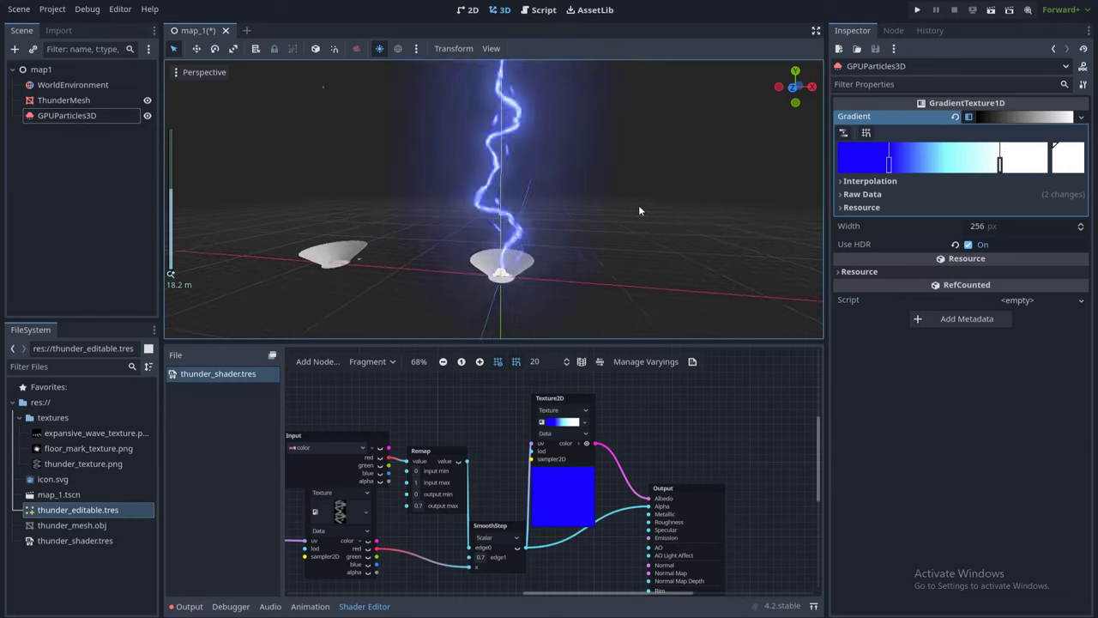
mouse_move(606, 218)
middle_mouse_down()
mouse_move(669, 228)
mouse_move(610, 228)
middle_mouse_up()
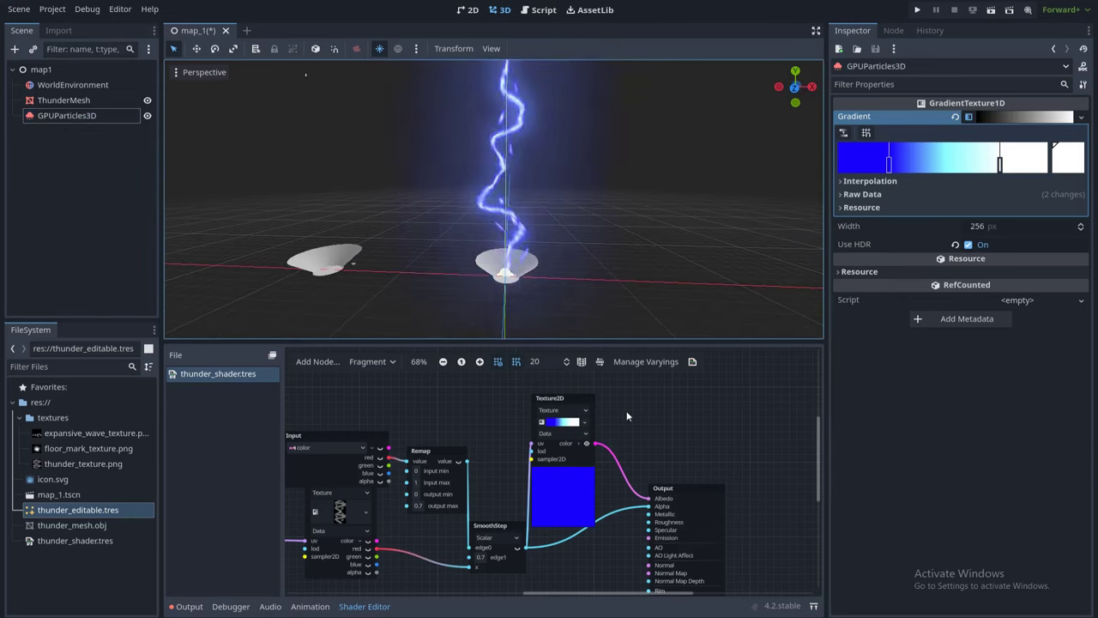
left_click(339, 264)
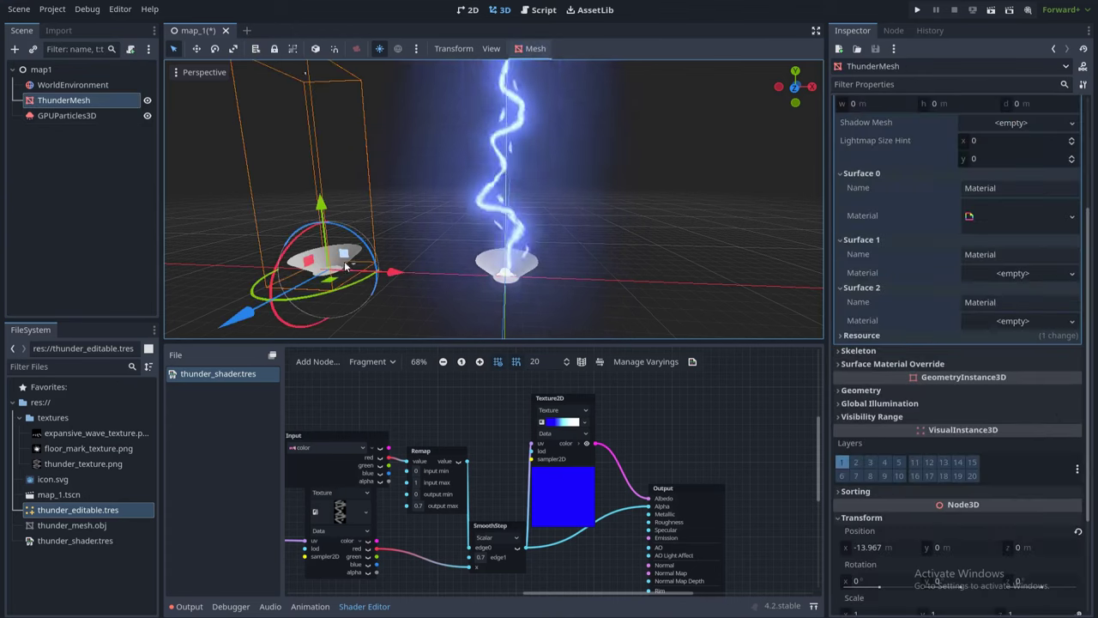
left_click_drag(378, 273, 398, 274)
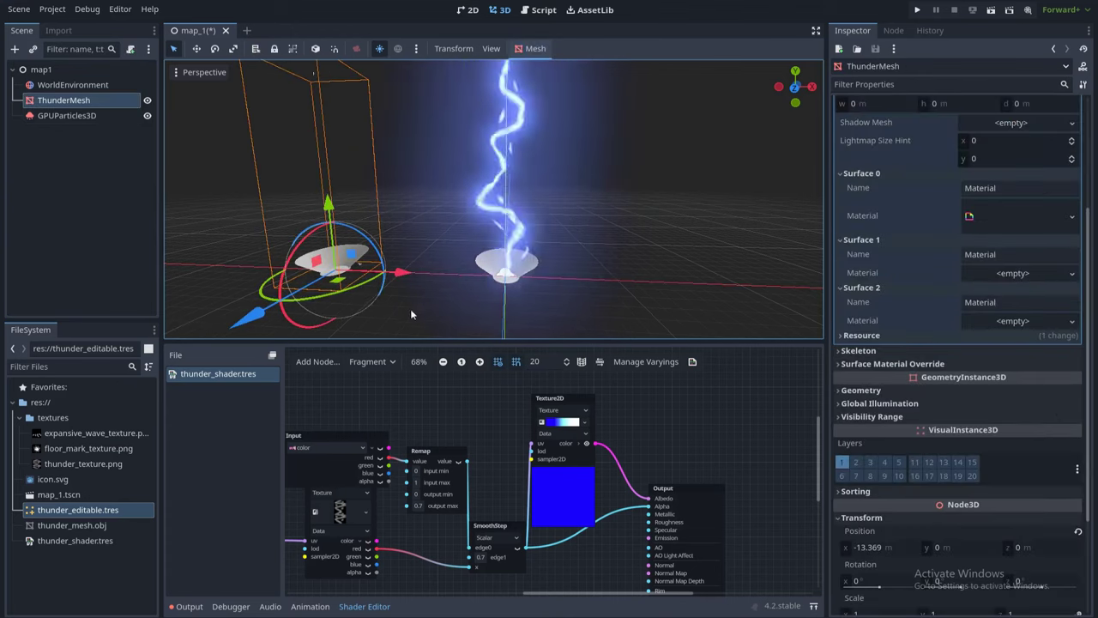
middle_click_drag(484, 400, 584, 376)
left_click_drag(449, 414, 413, 397)
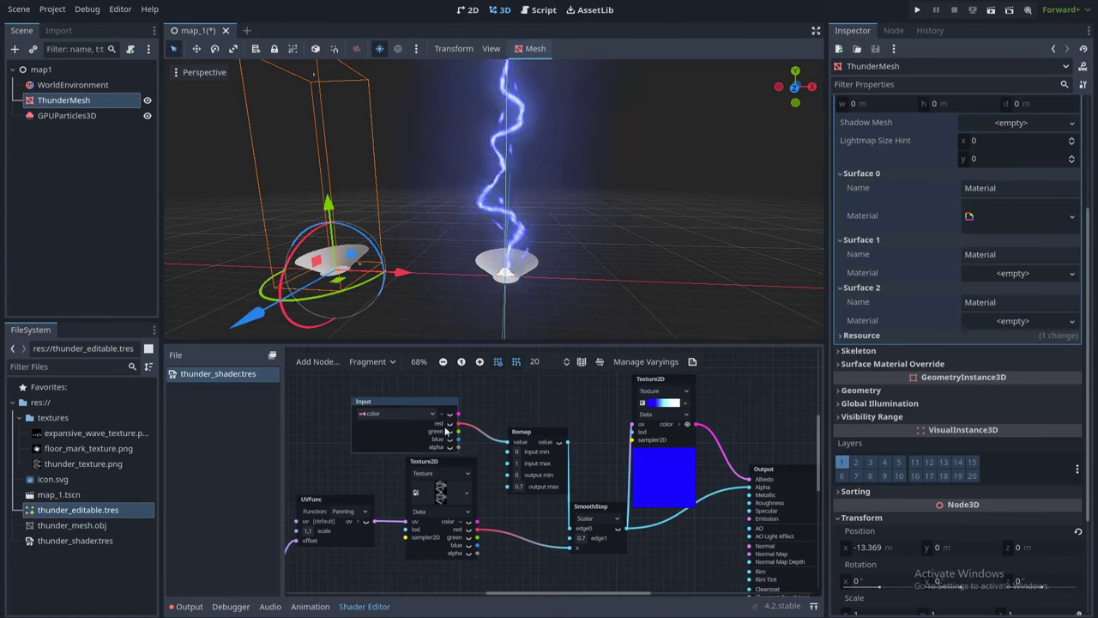
mouse_move(399, 273)
left_mouse_down()
mouse_move(436, 273)
mouse_move(407, 273)
left_mouse_up()
key("Delete")
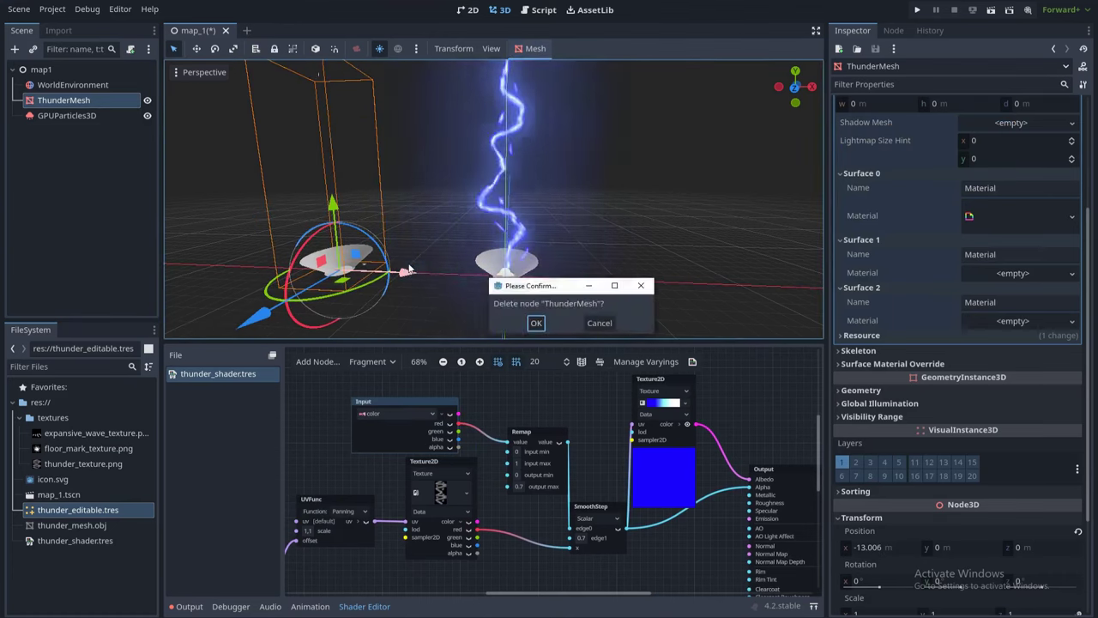
left_click(532, 318)
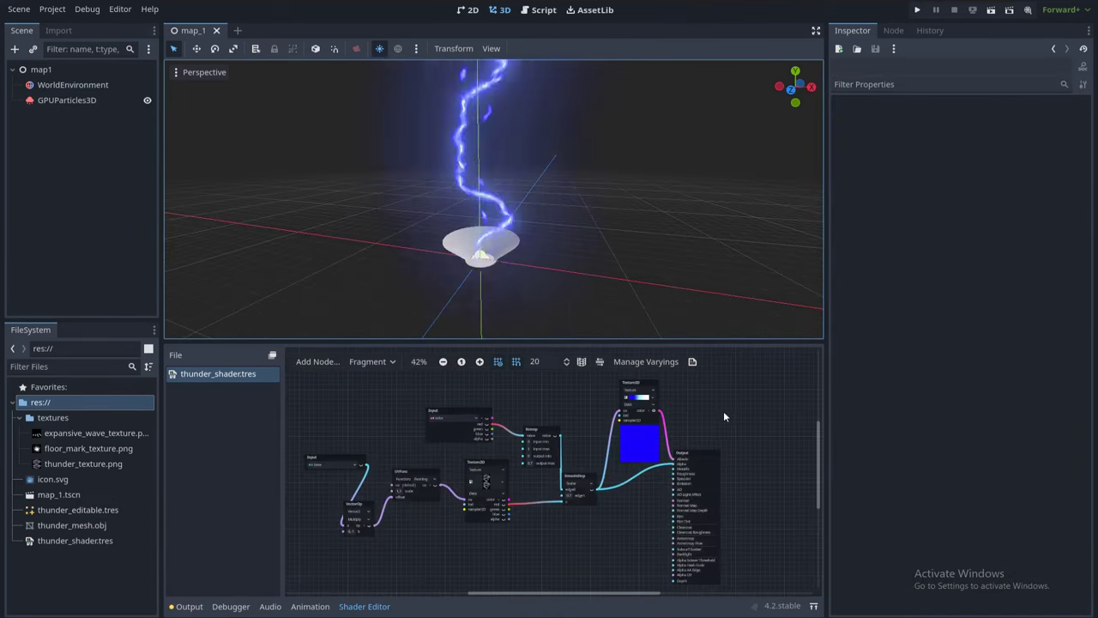
- Assign a new ShaderMaterial to Surface 1 of the GPUParticles3D draw pass mesh
middle_click_drag(723, 411, 719, 408)
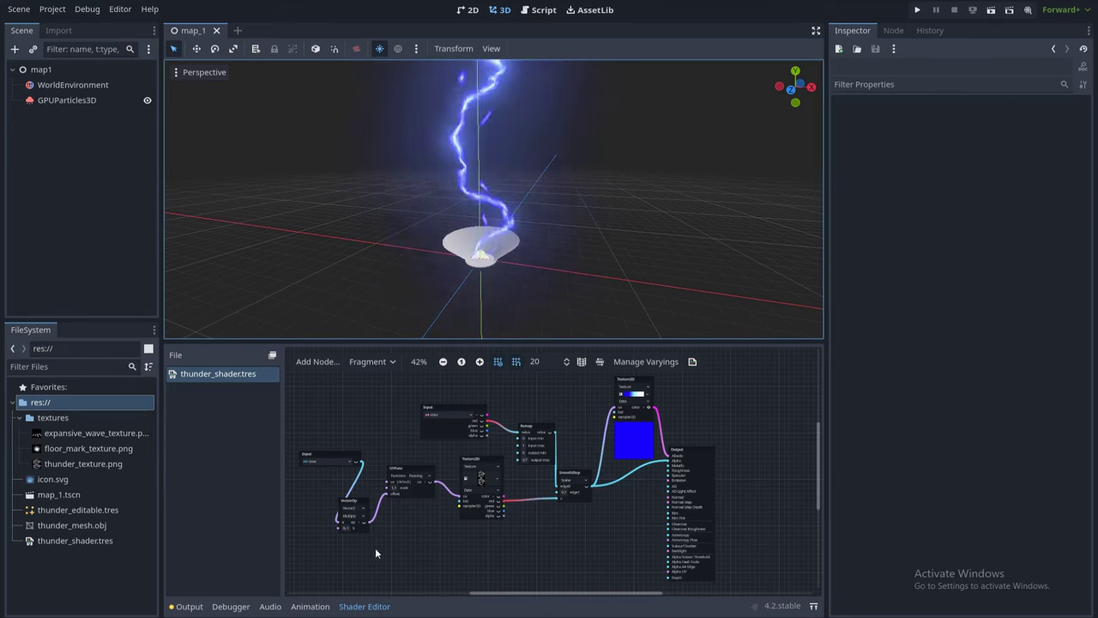
left_click(86, 104)
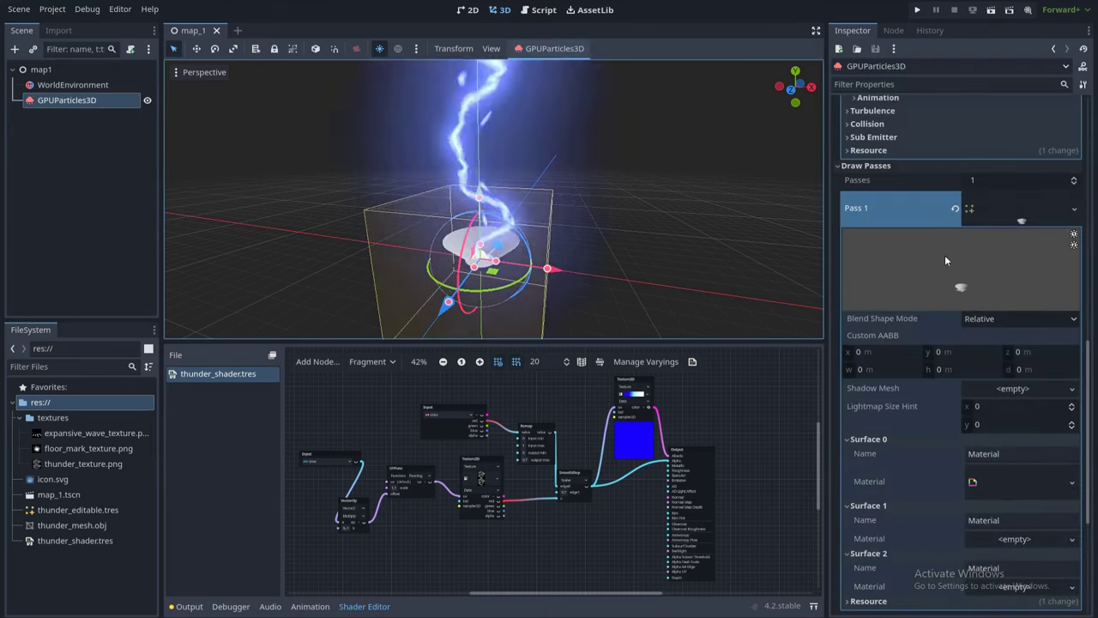
scroll(945, 255, "down", 10)
scroll(949, 338, "up", 3)
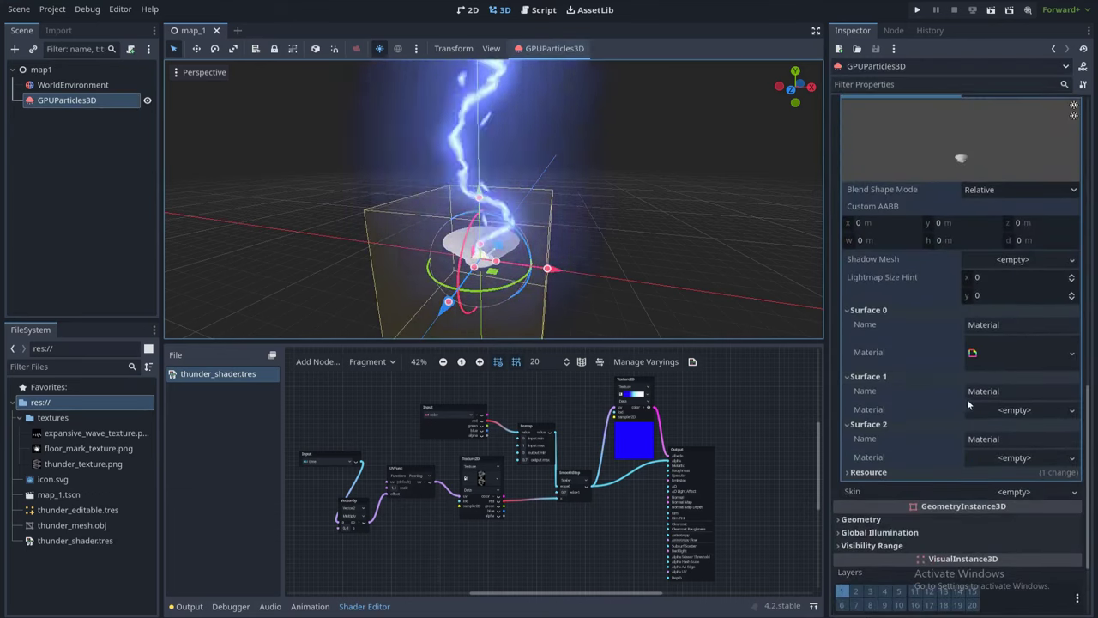
left_click(1015, 410)
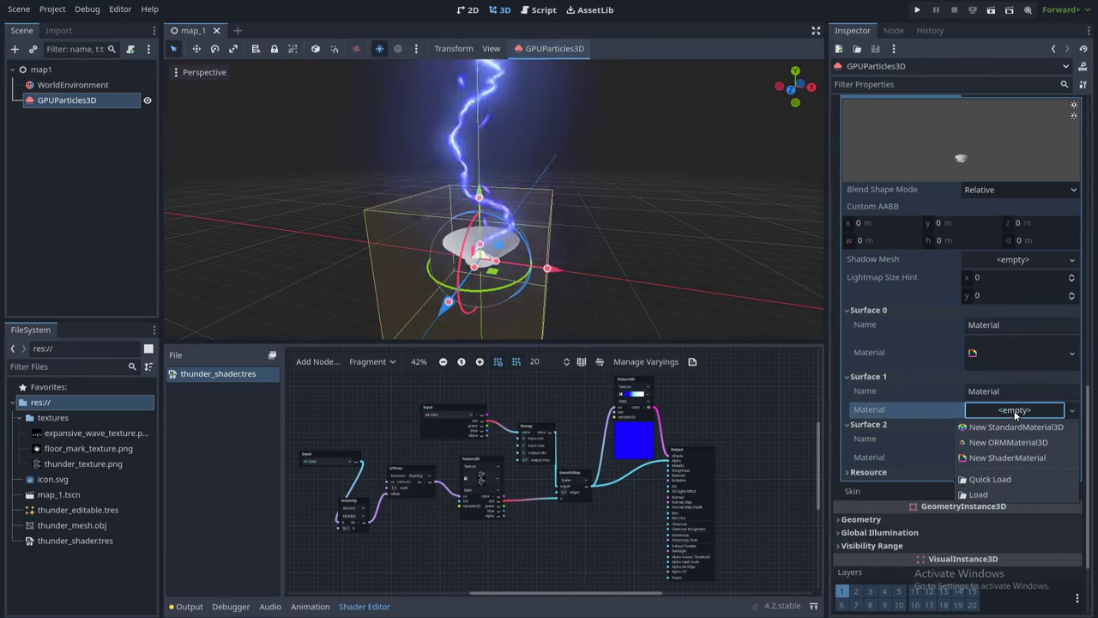
left_click(1008, 457)
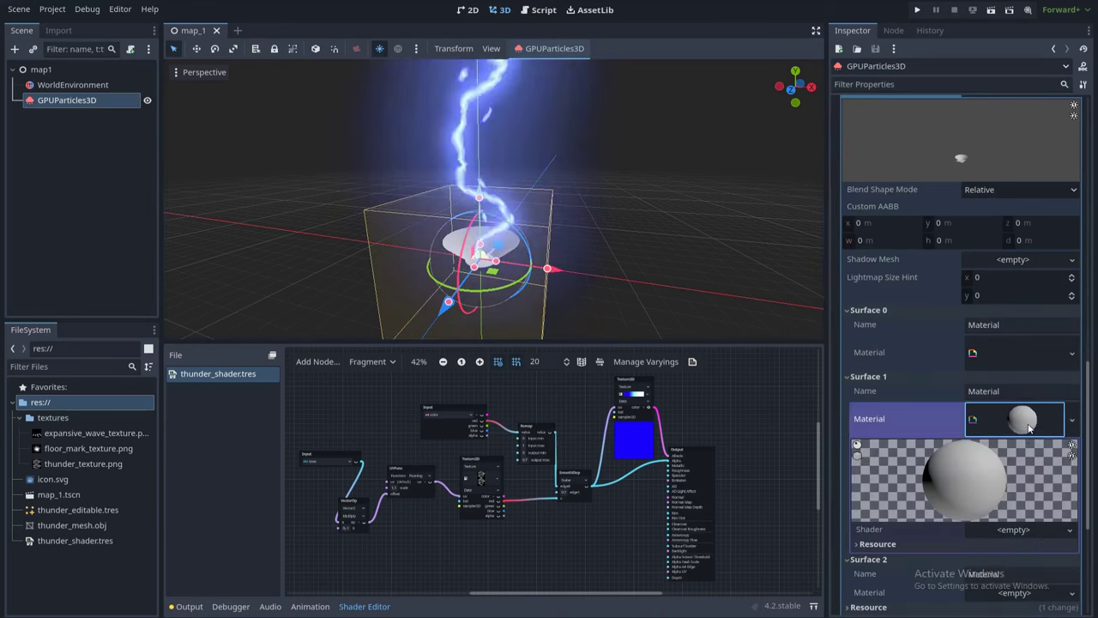
scroll(1008, 470, "down", 2)
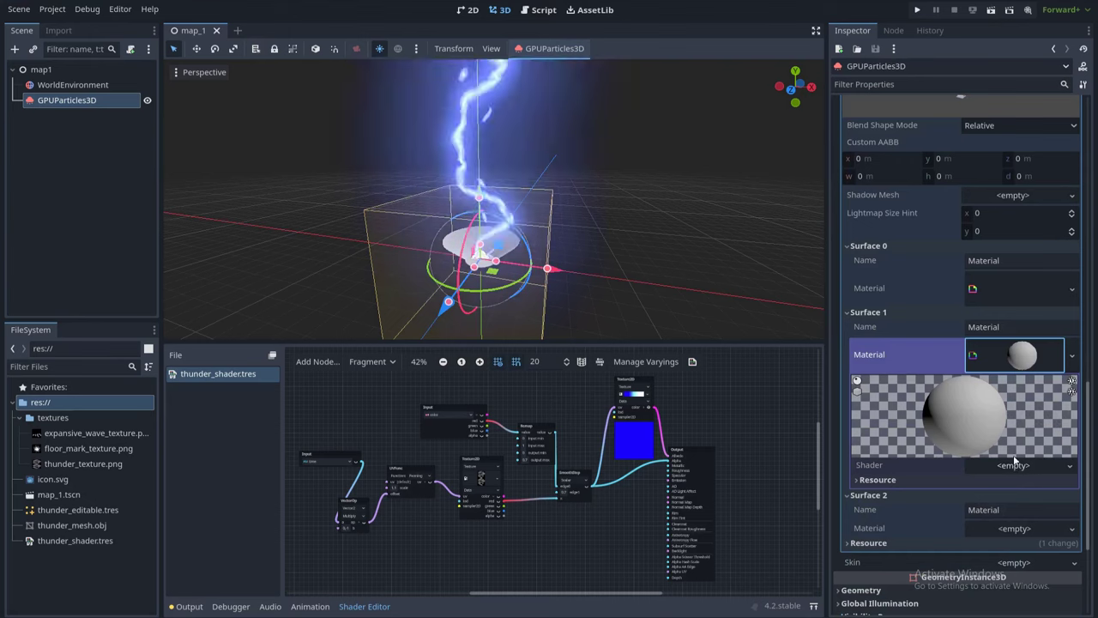
- Create a new Spatial VisualShader resource in the project folder, saved as mark_shader.tres
right_click(107, 562)
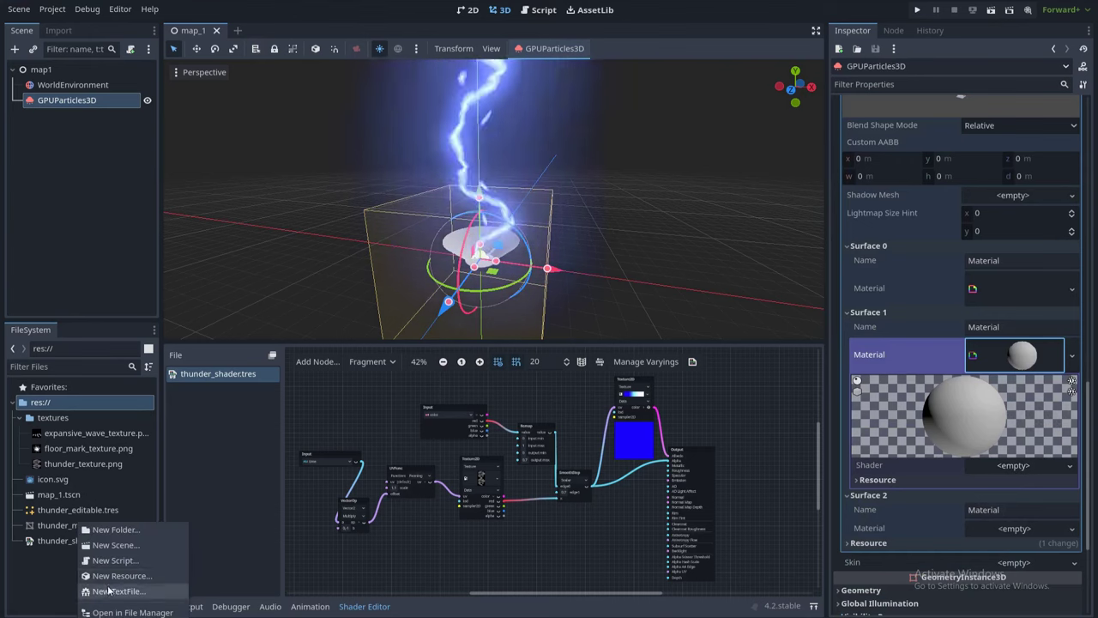
left_click(115, 576)
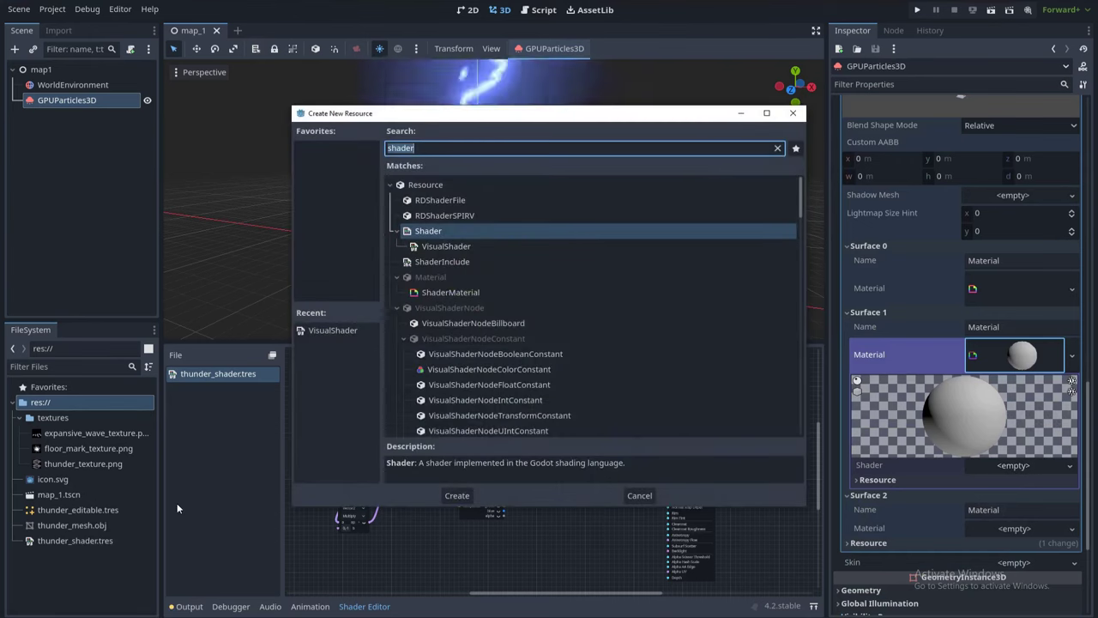
left_click(446, 246)
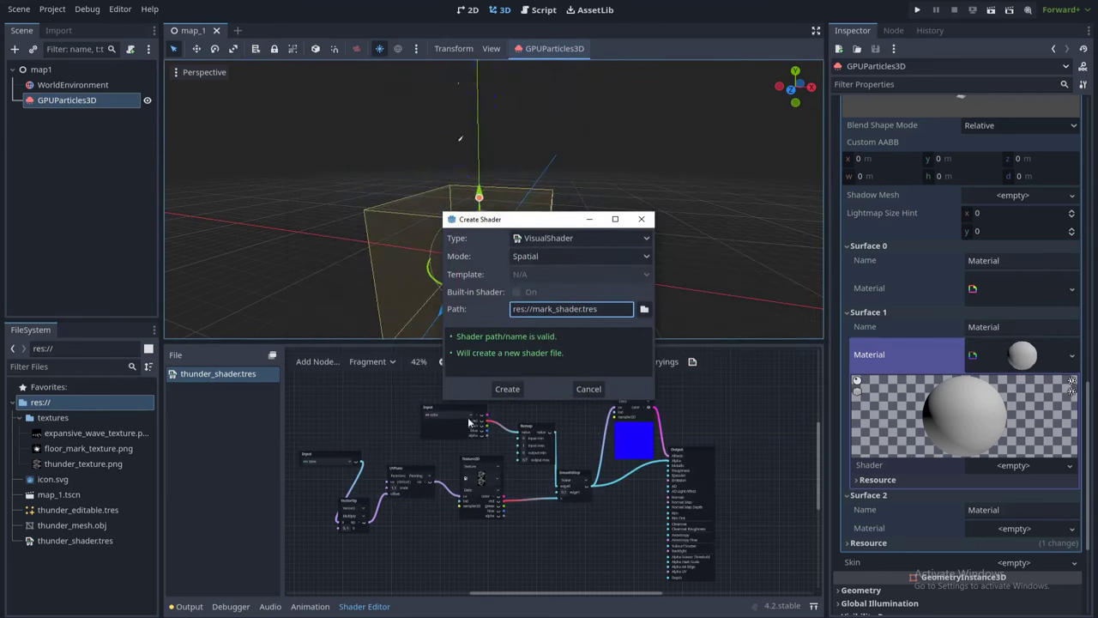
left_click(509, 388)
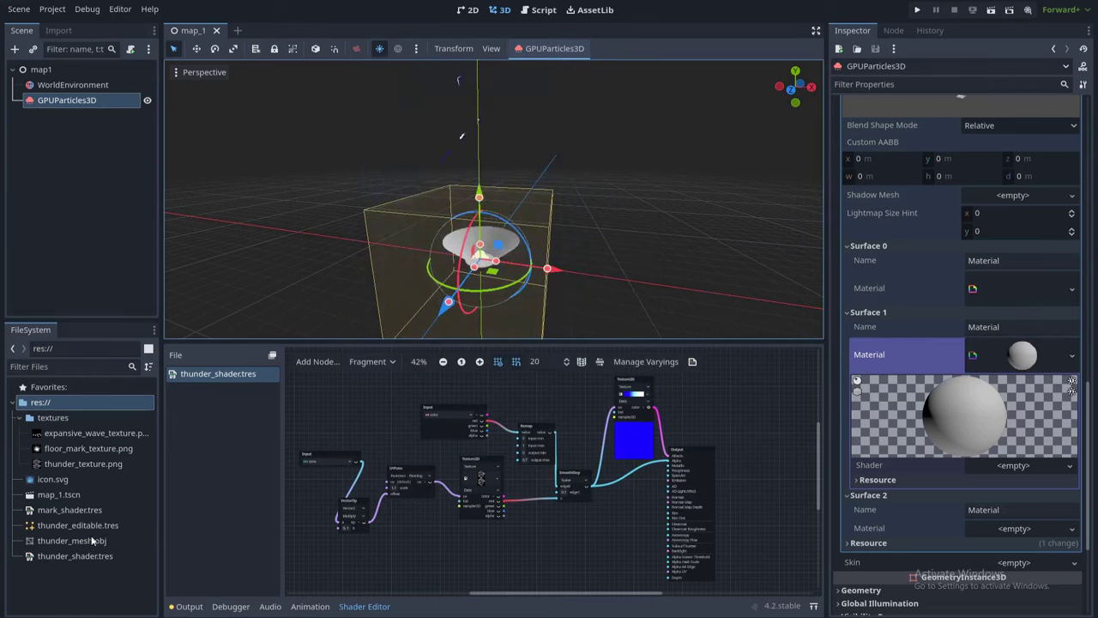
- Assign mark_shader.tres as the shader of the Surface 1 material and enable its Unshaded flag
left_click_drag(86, 512, 124, 517)
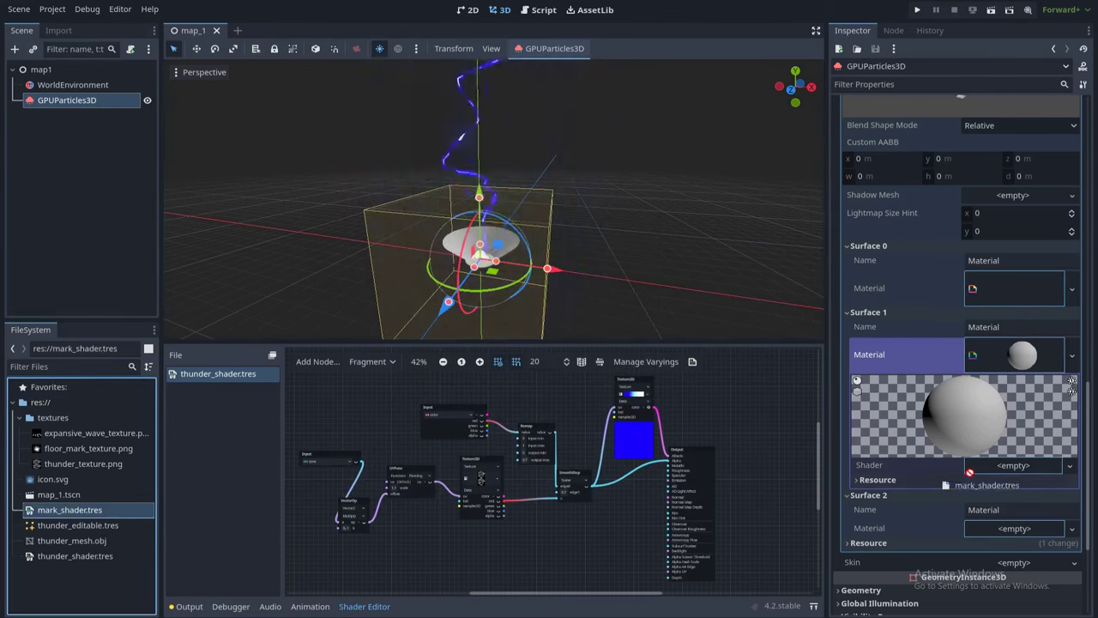
left_click_drag(1009, 466, 1013, 467)
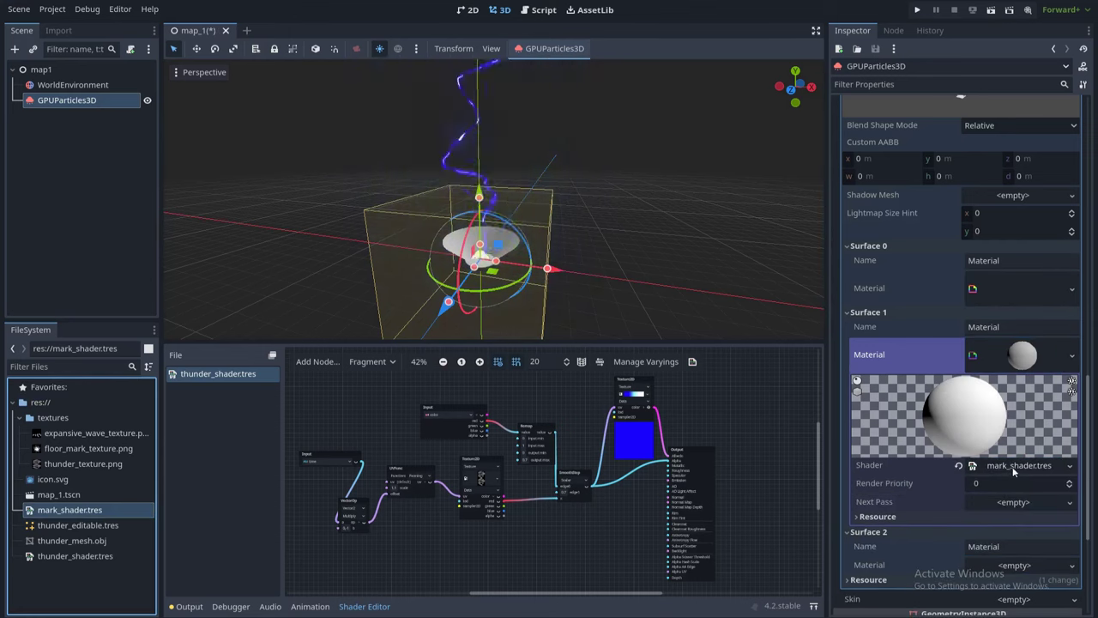
left_click(1014, 466)
left_click(920, 509)
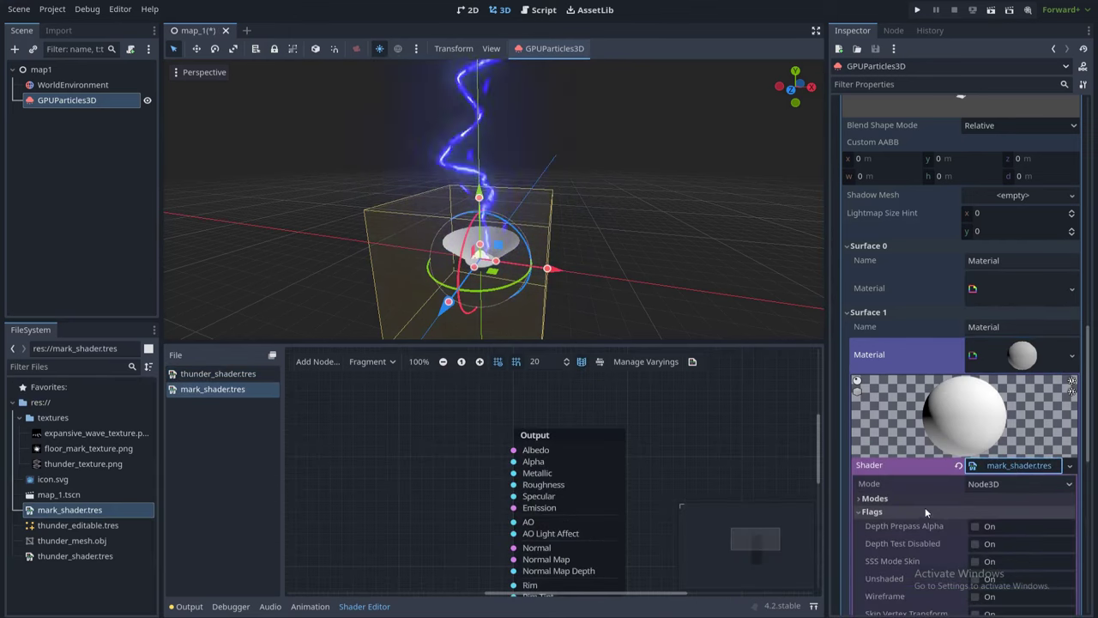
scroll(931, 480, "down", 3)
left_click(975, 450)
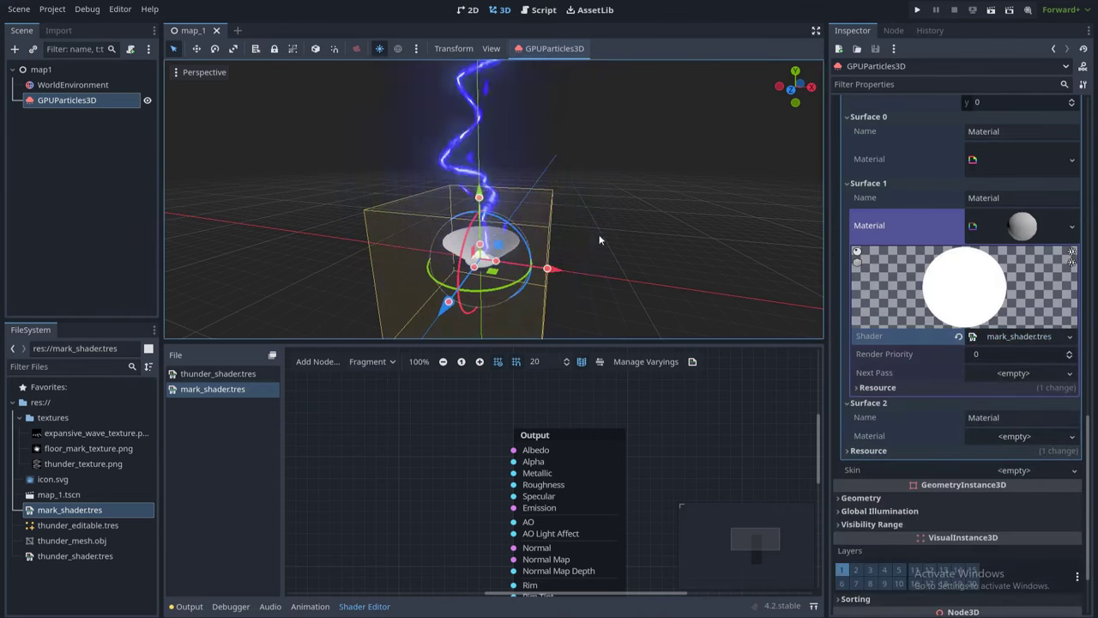
- Add floor_mark_texture.png to the mark_shader graph as a Texture2D node beside the Output node
middle_click_drag(599, 240, 582, 247)
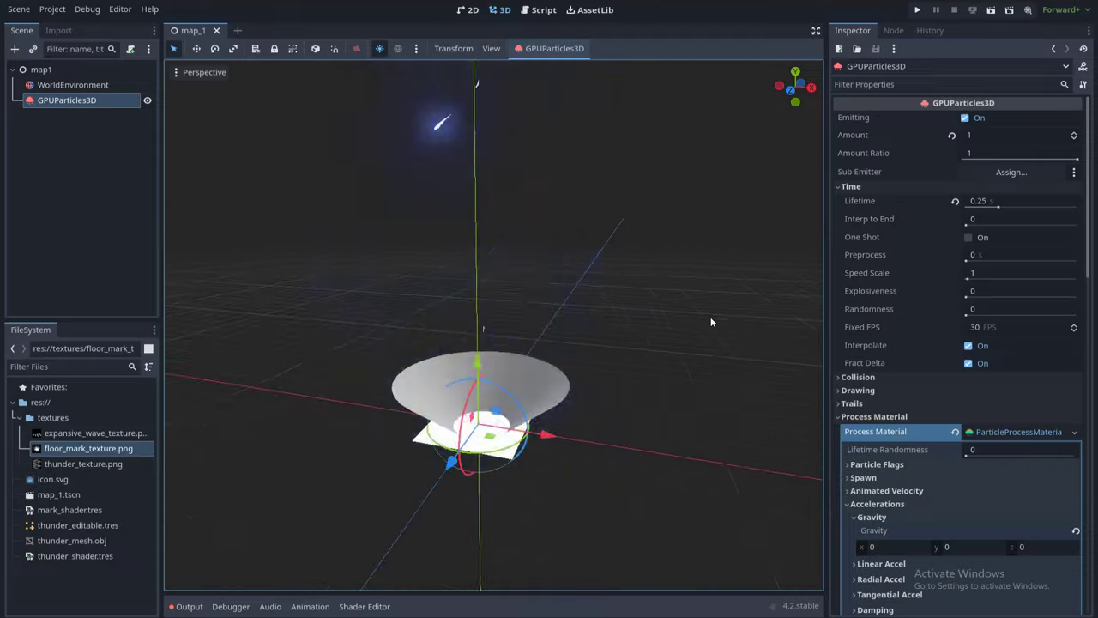
scroll(707, 316, "down", 2)
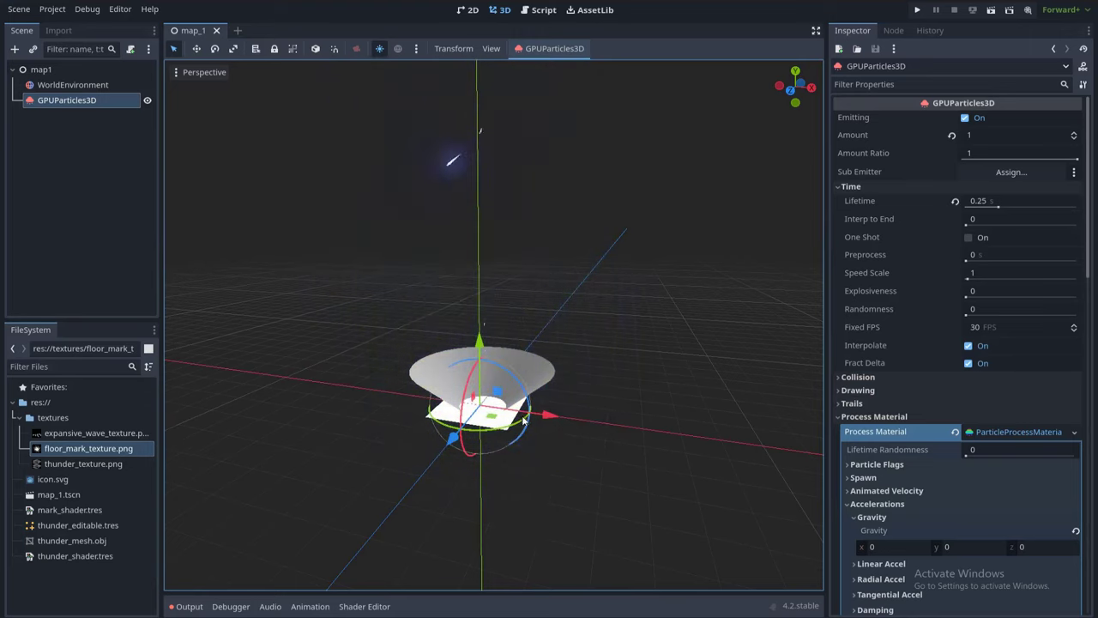
left_click(364, 606)
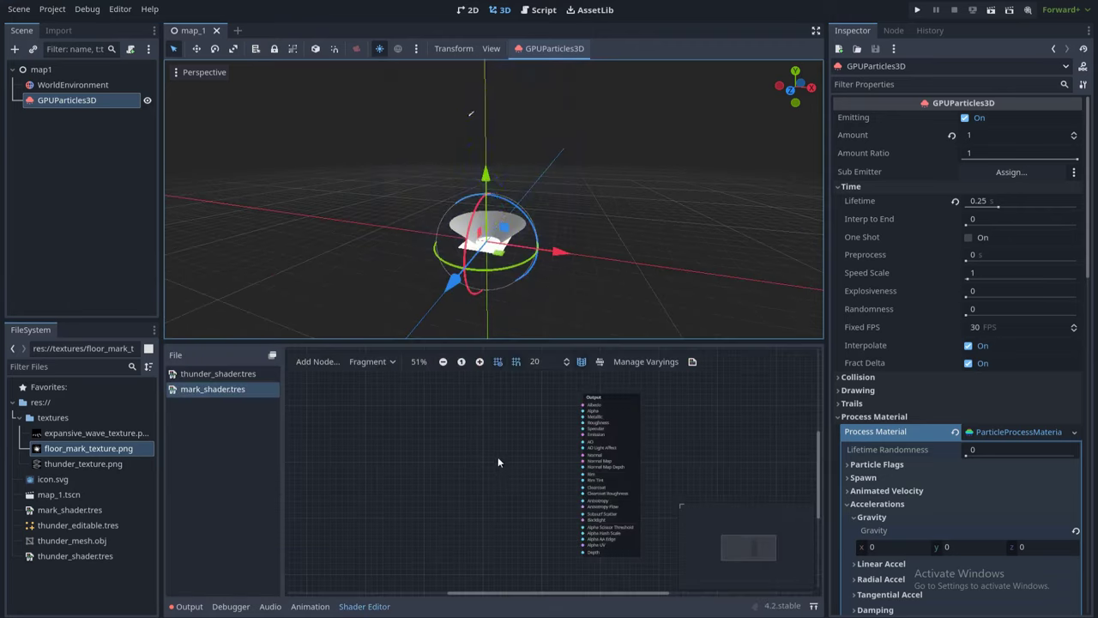
scroll(483, 470, "up", 3)
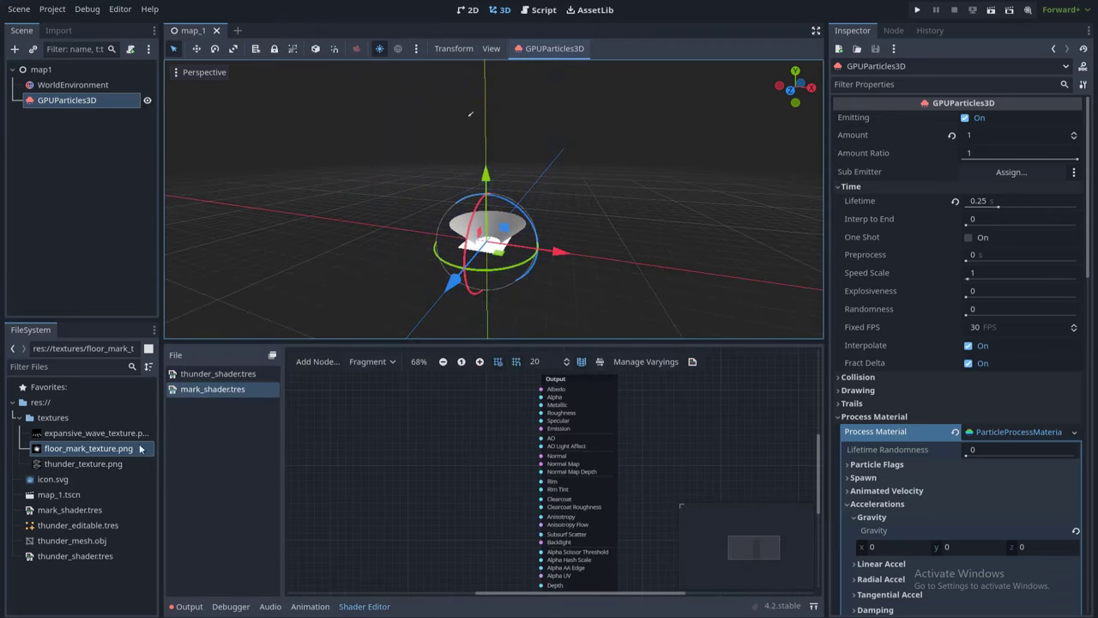
left_click_drag(92, 453, 230, 442)
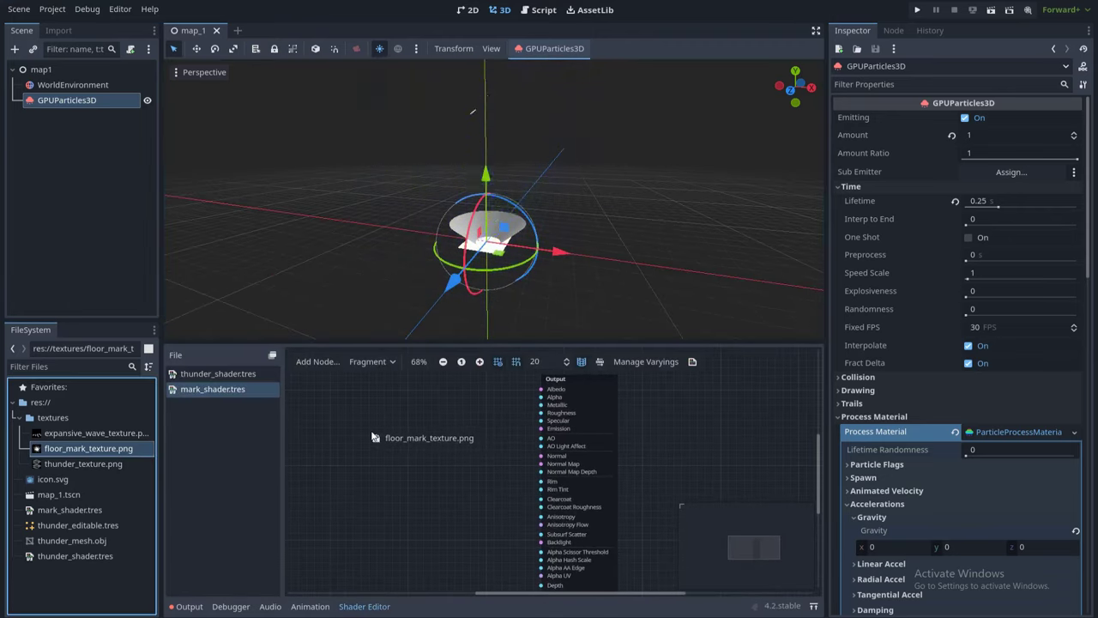
left_click_drag(373, 437, 378, 439)
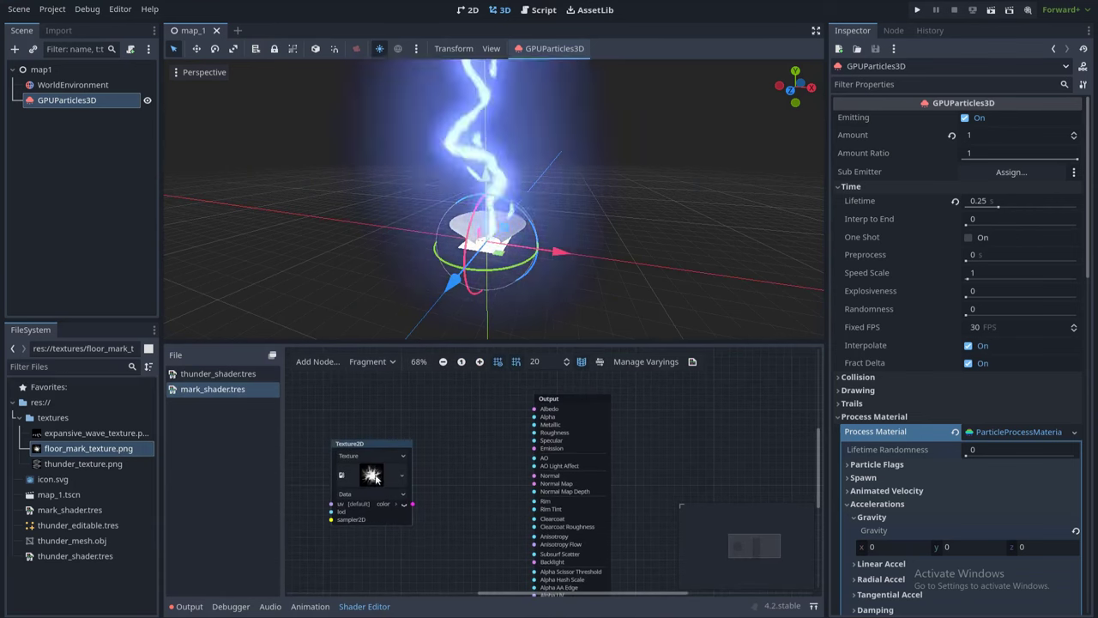
- Connect the Texture2D node's red channel to the Output node's Alpha and move the Texture2D node farther from Output
left_click(403, 503)
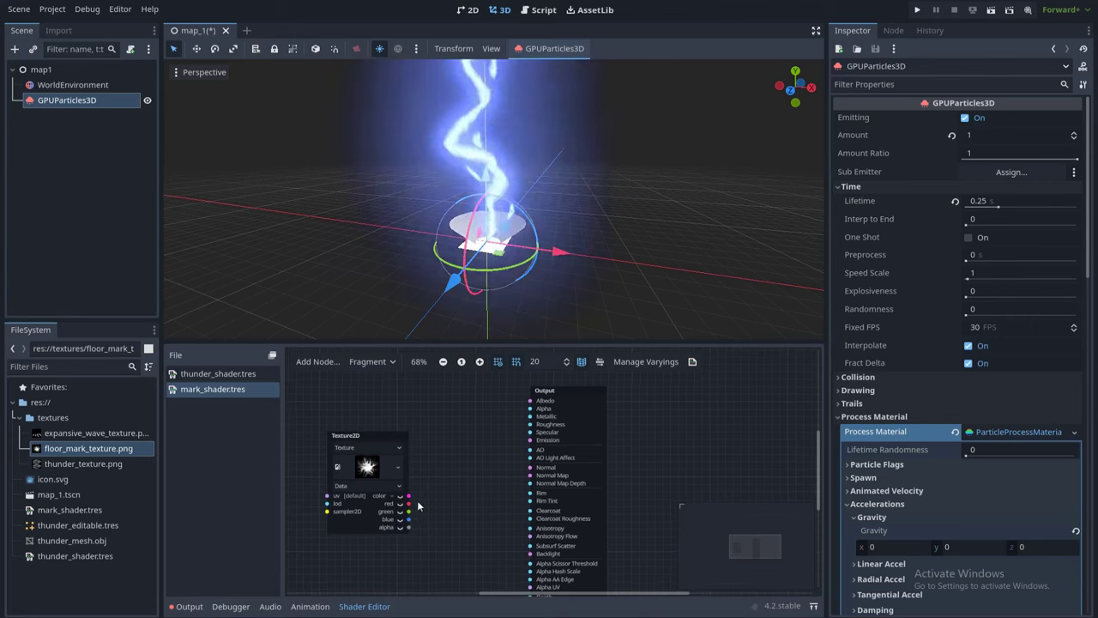
left_click_drag(409, 504, 532, 411)
scroll(588, 283, "up", 3)
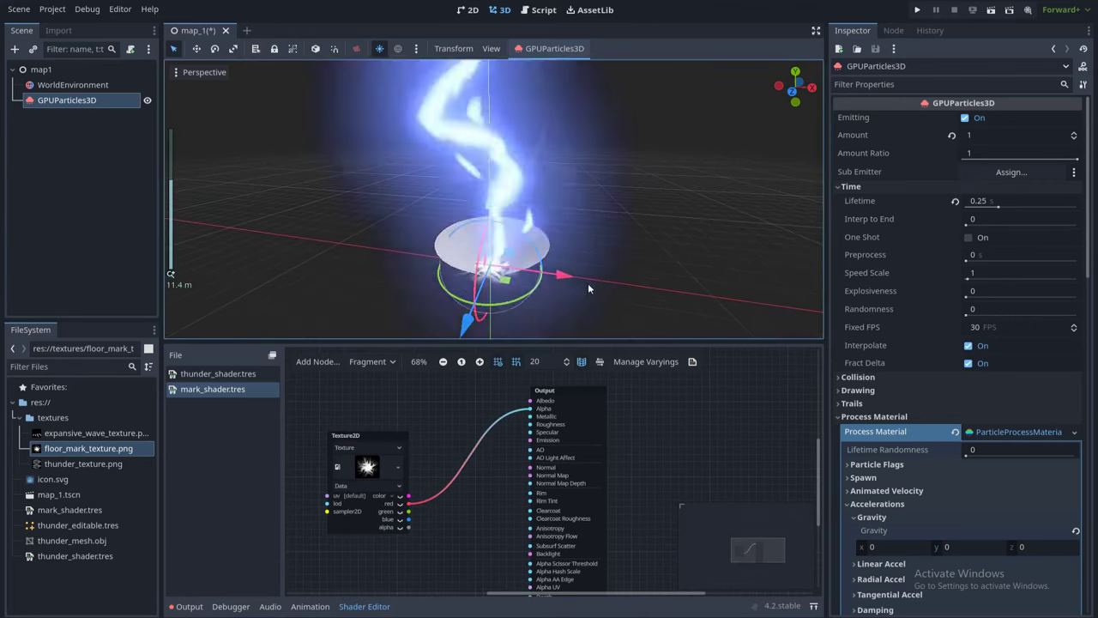
scroll(460, 413, "down", 1)
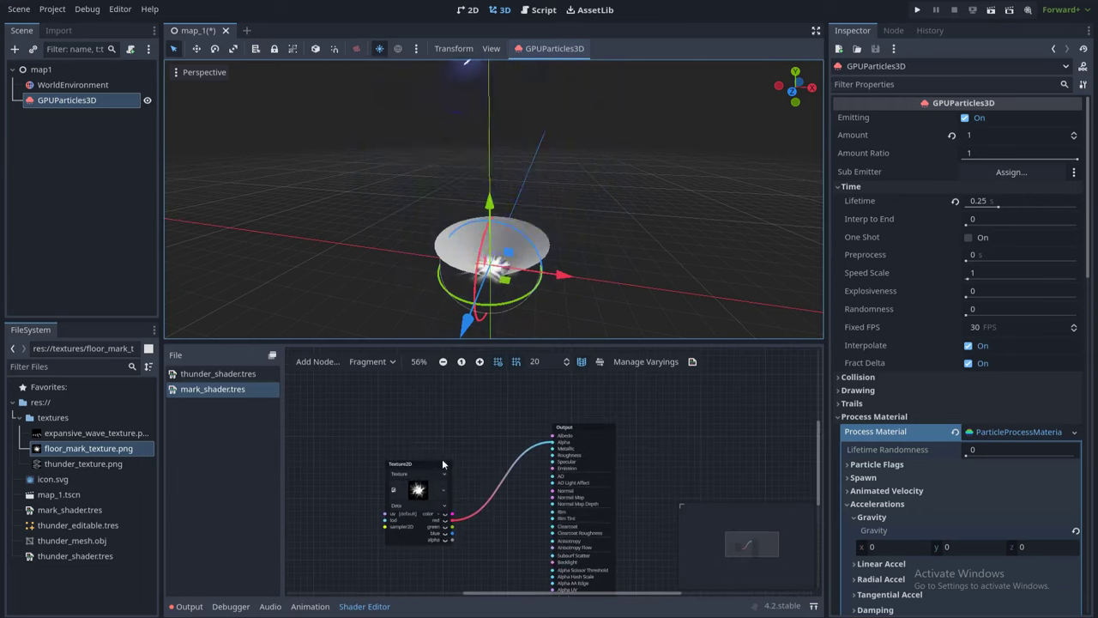
left_click_drag(422, 467, 388, 466)
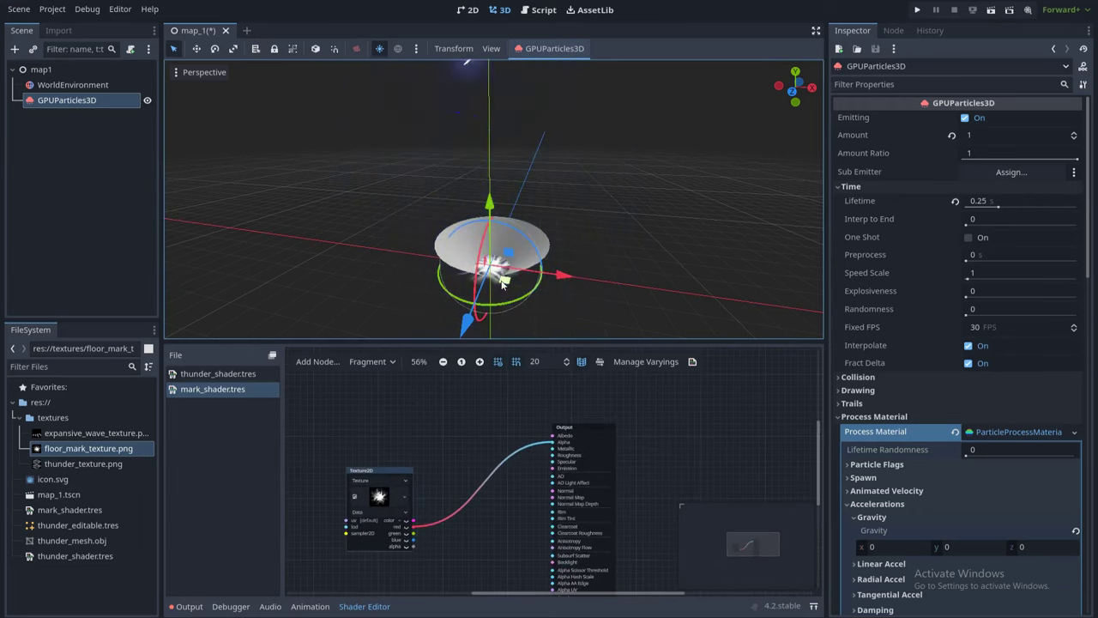
- Add an Input node above the Texture2D node, set it to color, and expand its output into separate channels
scroll(507, 460, "up", 1)
right_click(443, 422)
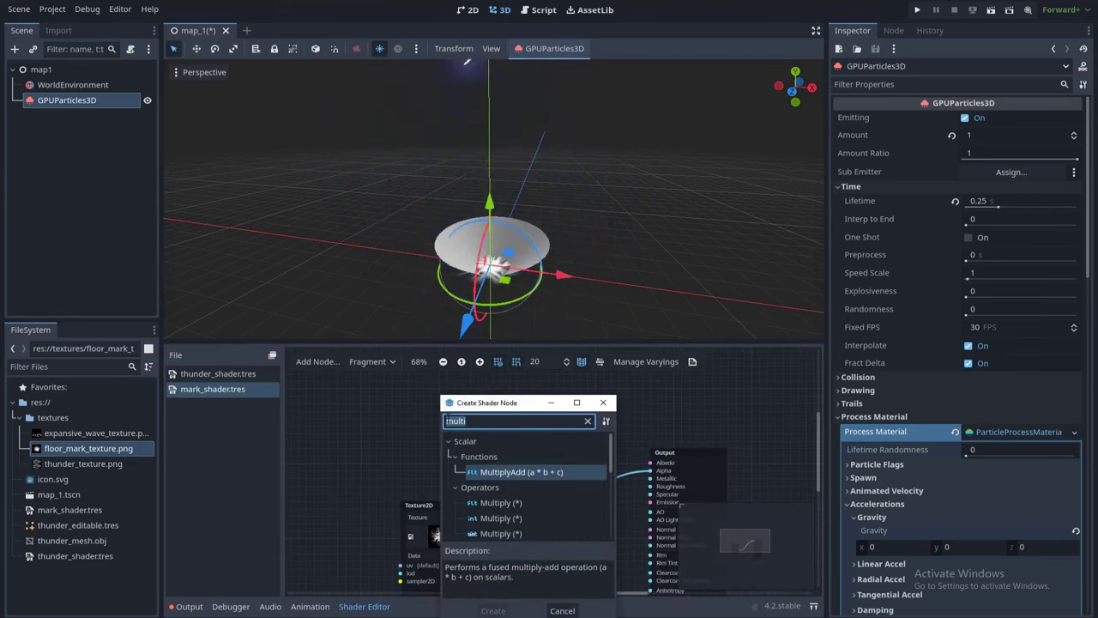
type("time")
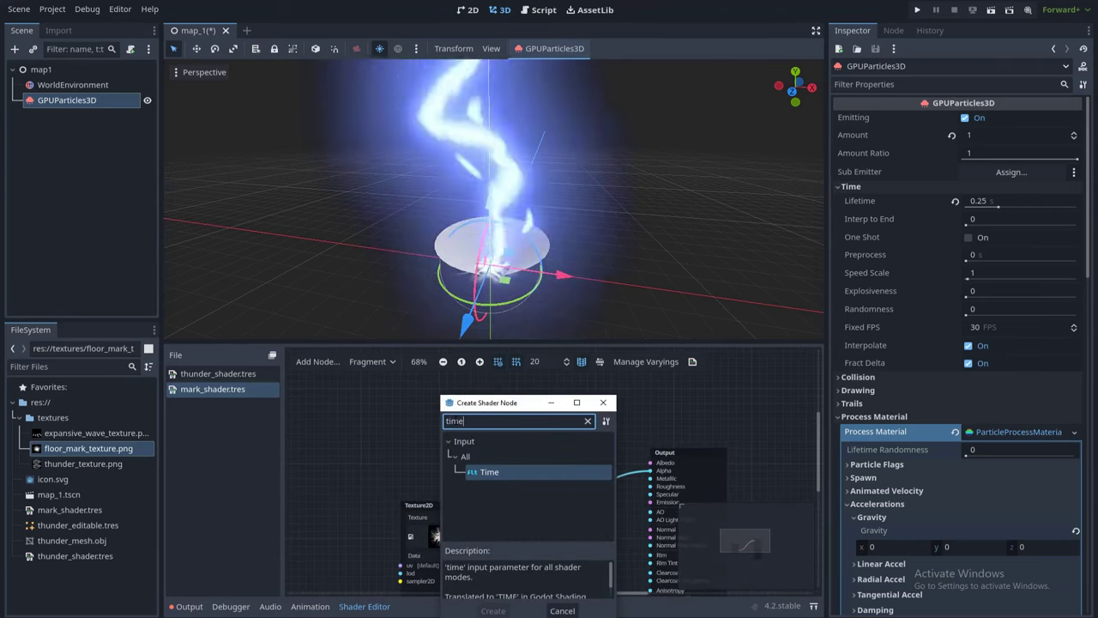
double_click(490, 471)
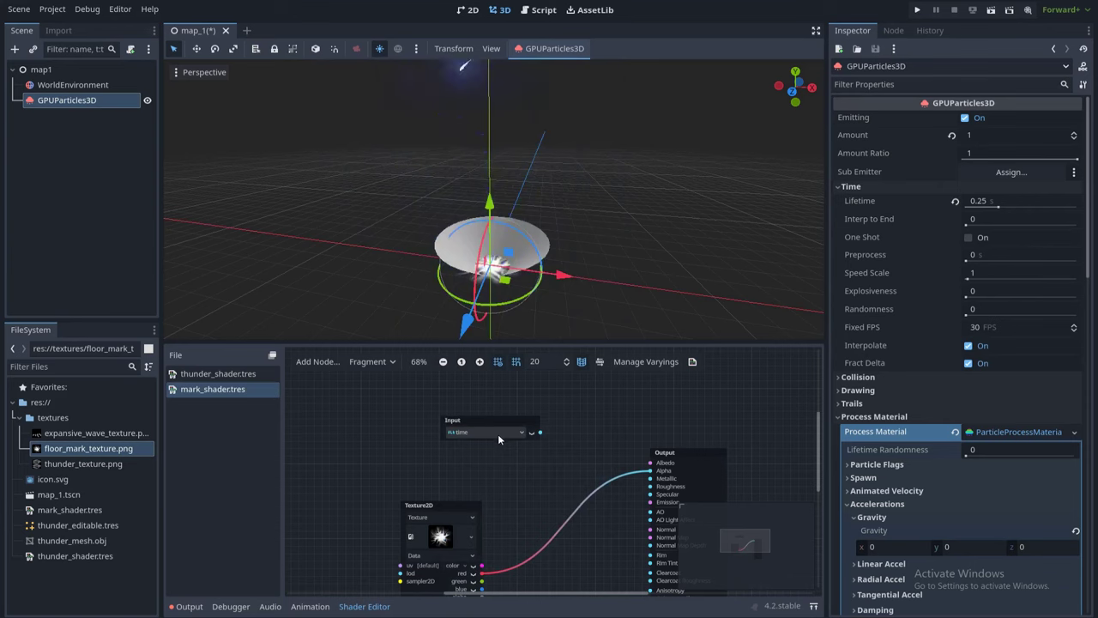
left_click(511, 431)
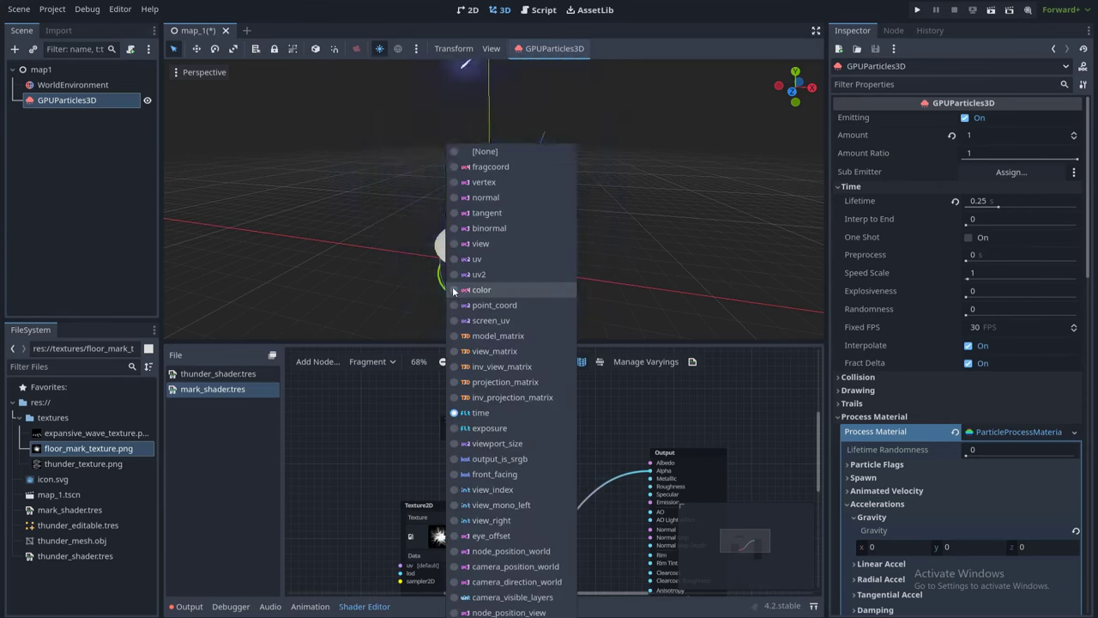
left_click(480, 290)
left_click_drag(492, 420, 430, 409)
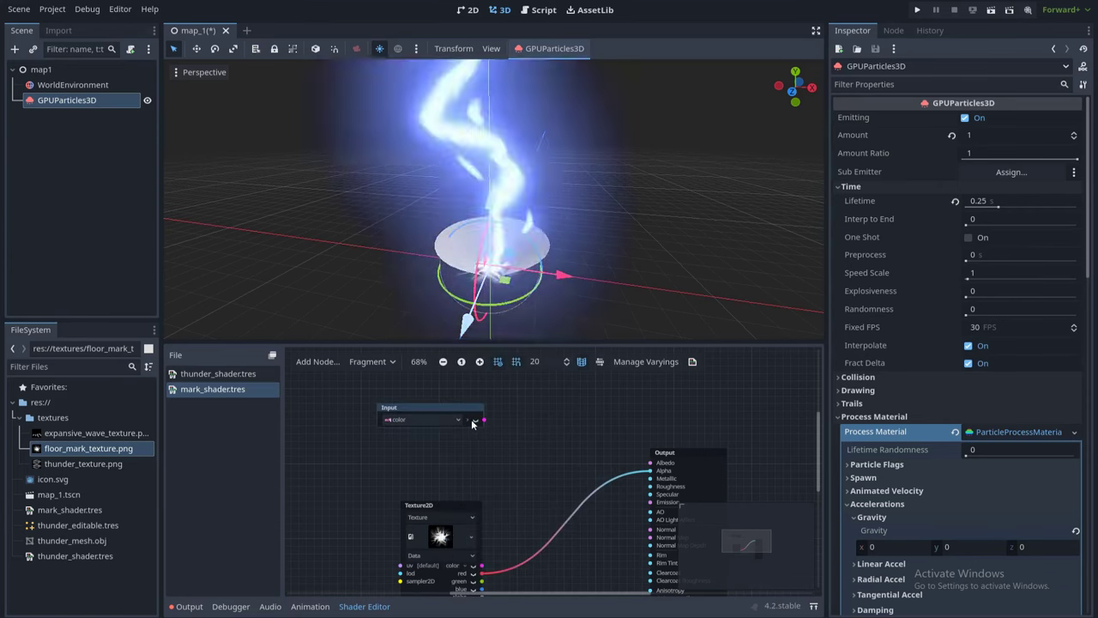
left_click(468, 419)
- Multiply the color input's red channel by the texture's red channel, feed the result into Alpha, and save
middle_click_drag(495, 441, 457, 420)
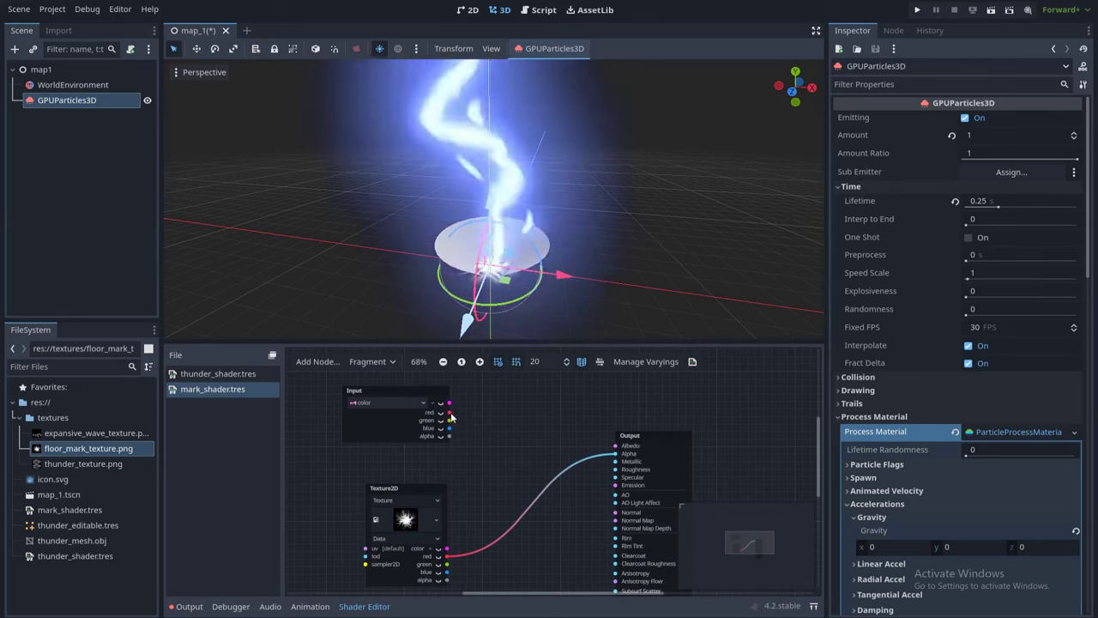
left_click_drag(451, 416, 514, 474)
type("mul")
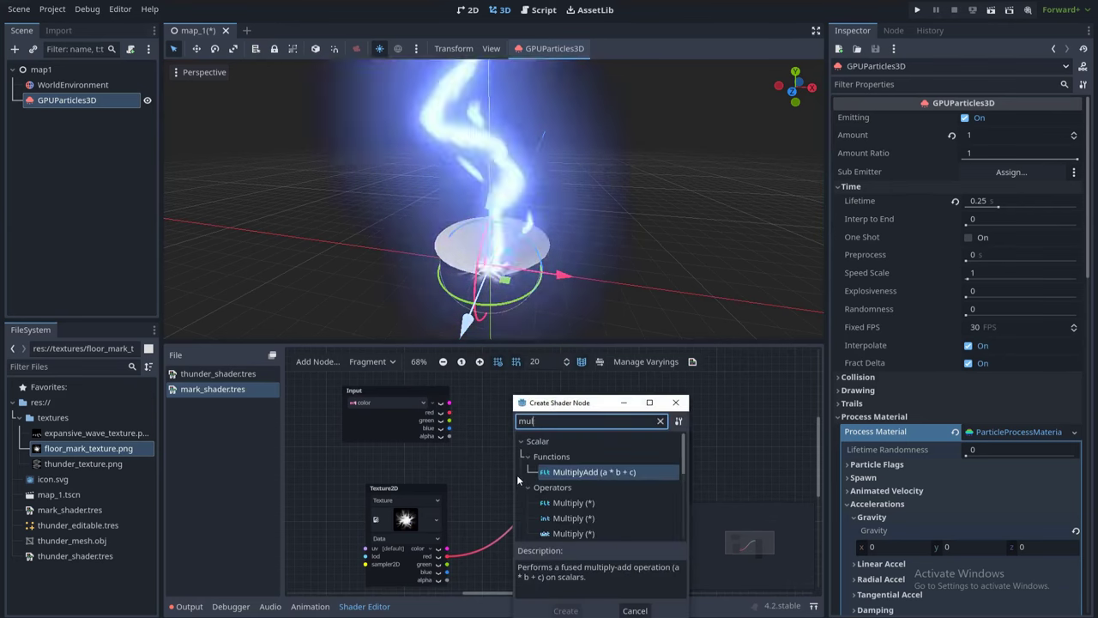
type("ti")
double_click(582, 507)
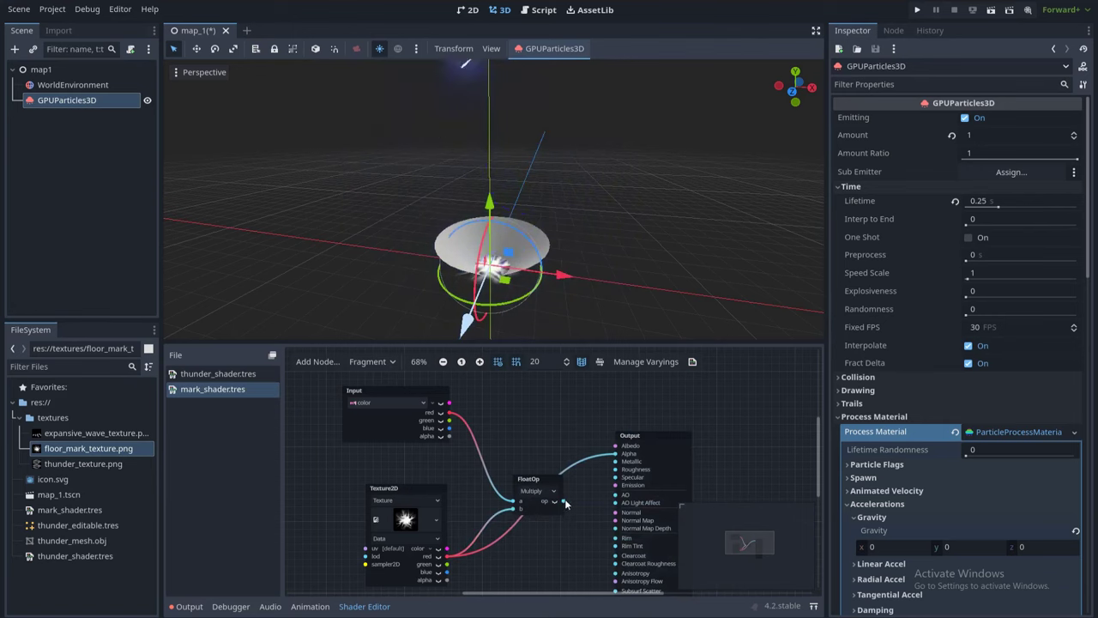
left_click_drag(613, 454, 614, 453)
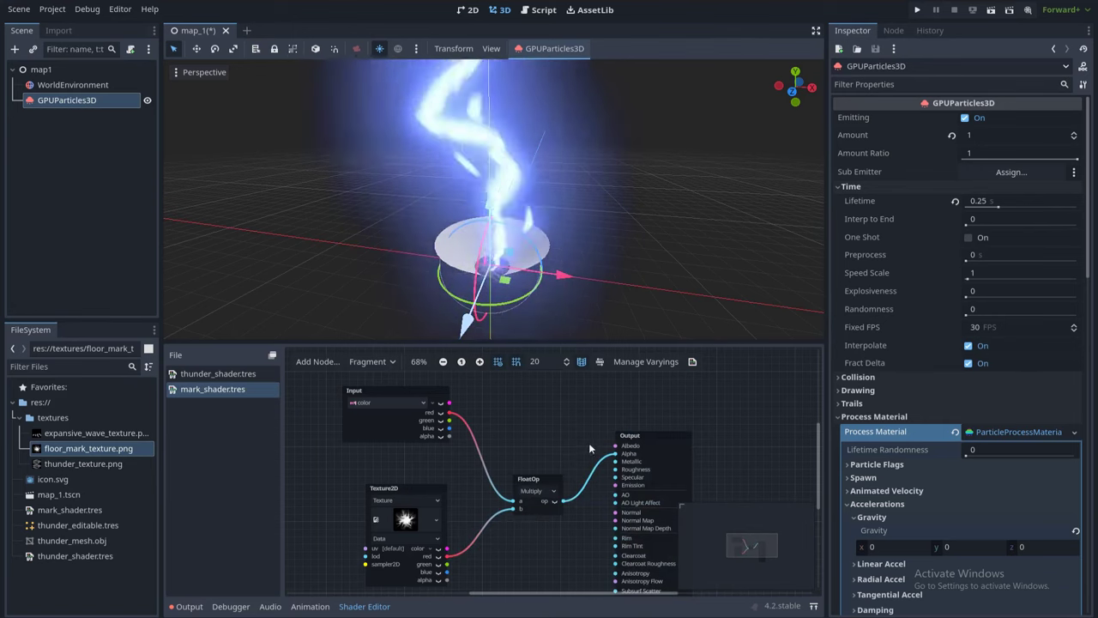
key("ctrl+s")
- Shift the color Input, Texture2D and Multiply nodes away from the Output node to make room in the graph
middle_click_drag(595, 283, 532, 276)
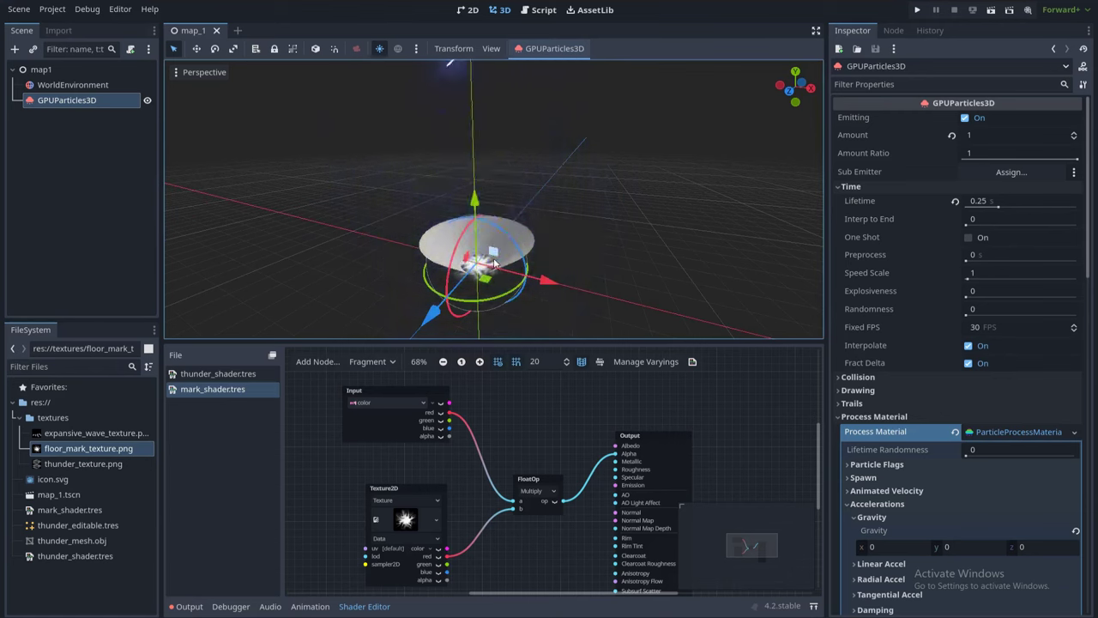
scroll(519, 246, "down", 1)
middle_click_drag(519, 246, 544, 241)
scroll(523, 240, "up", 1)
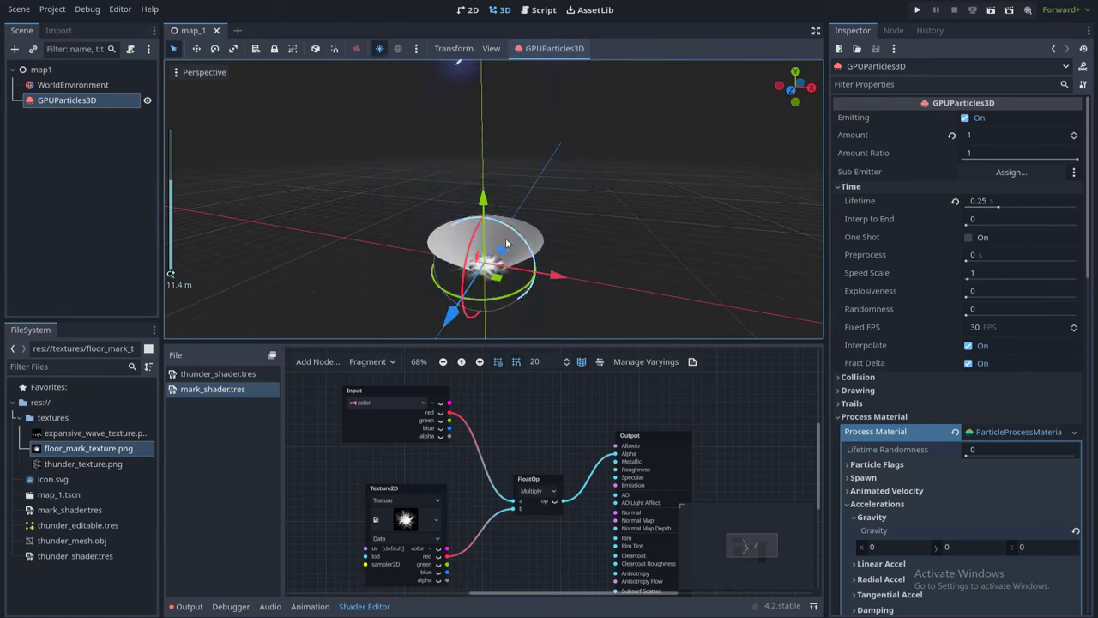
scroll(507, 433, "down", 1)
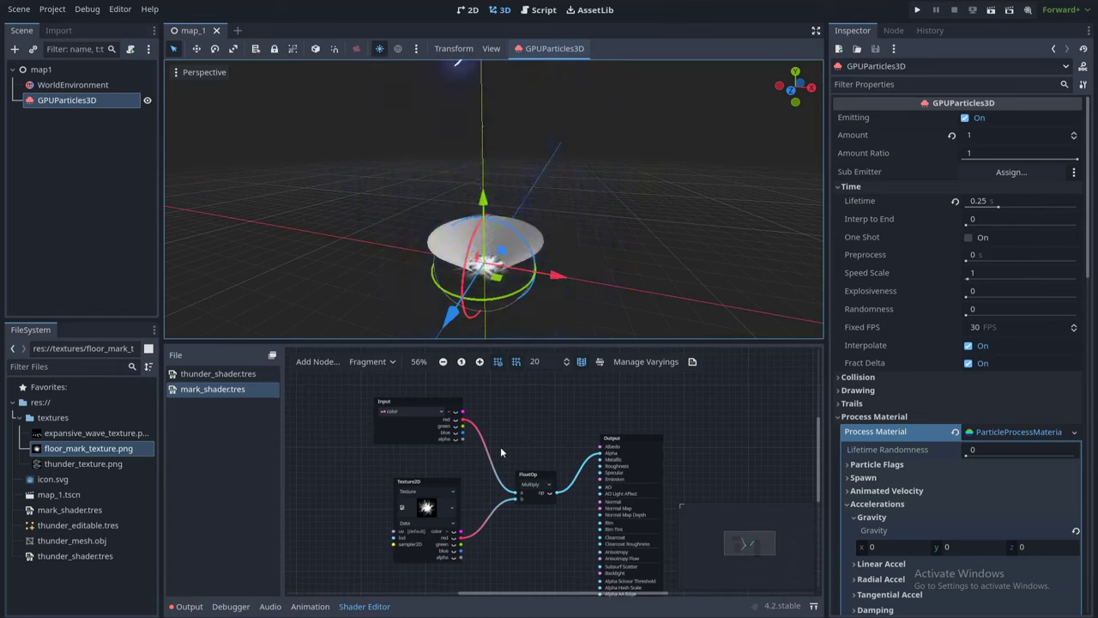
left_click_drag(397, 512, 339, 549)
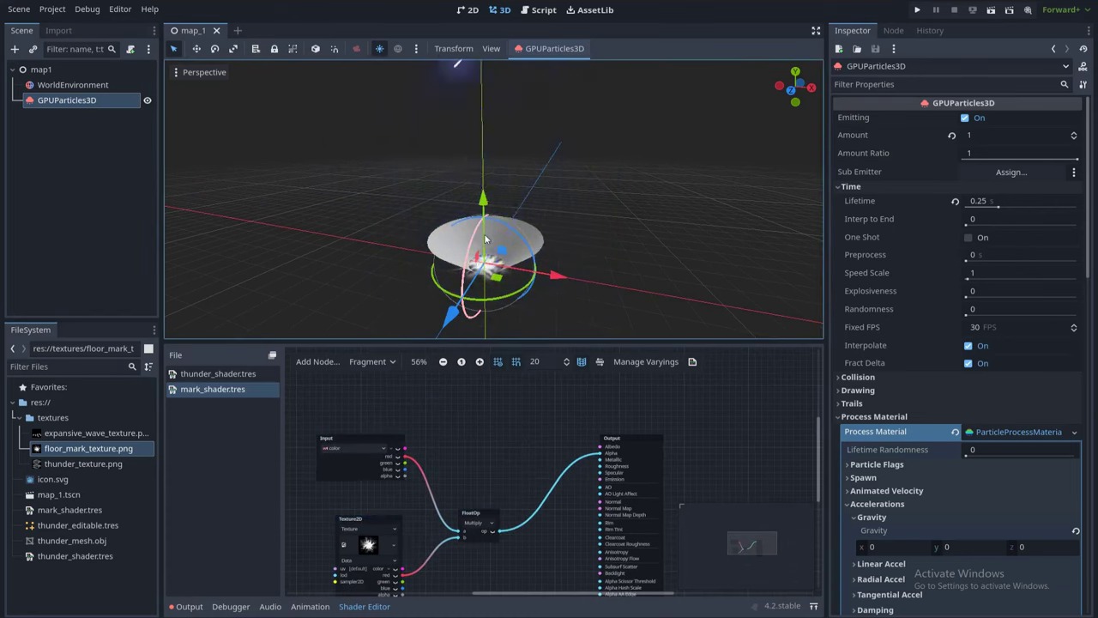
- Add a ColorParameter node named Mark_color to the mark_shader graph
right_click(497, 432)
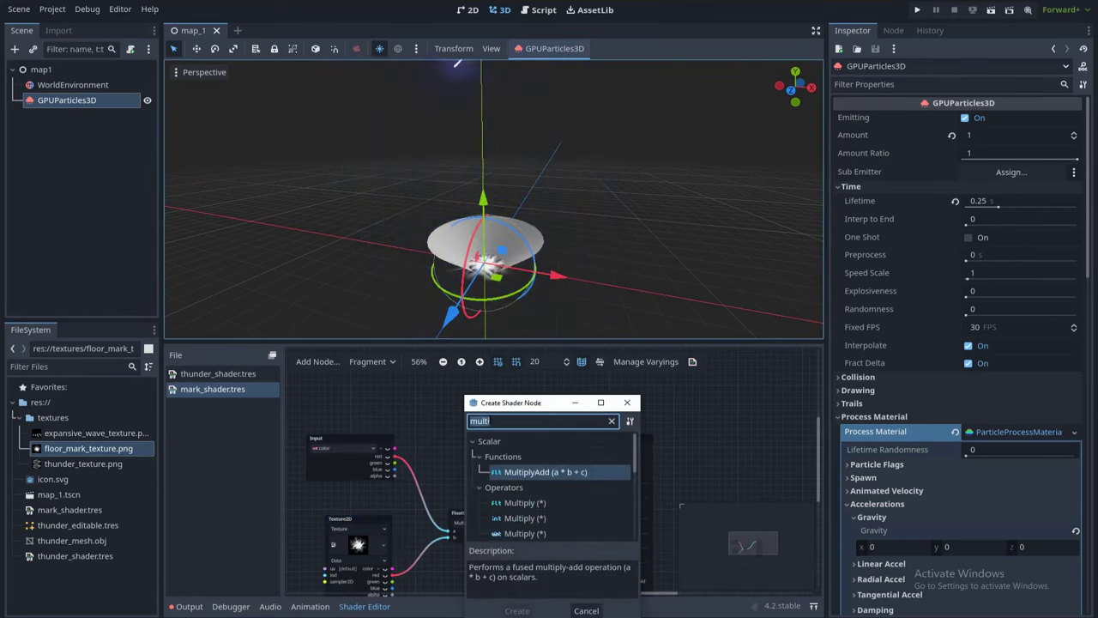
type("color")
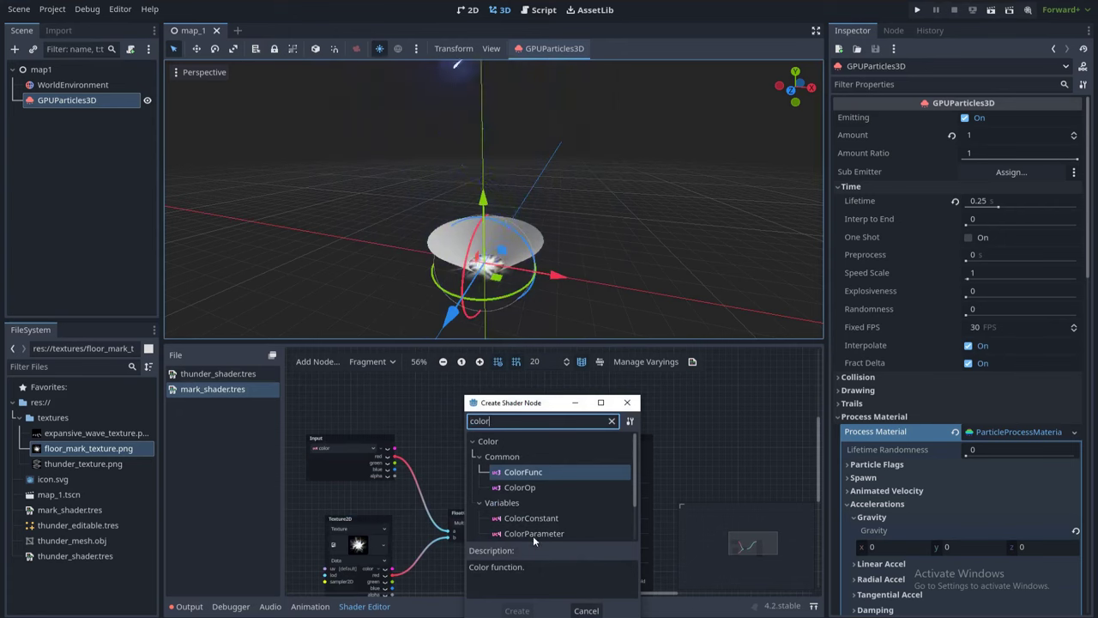
double_click(533, 534)
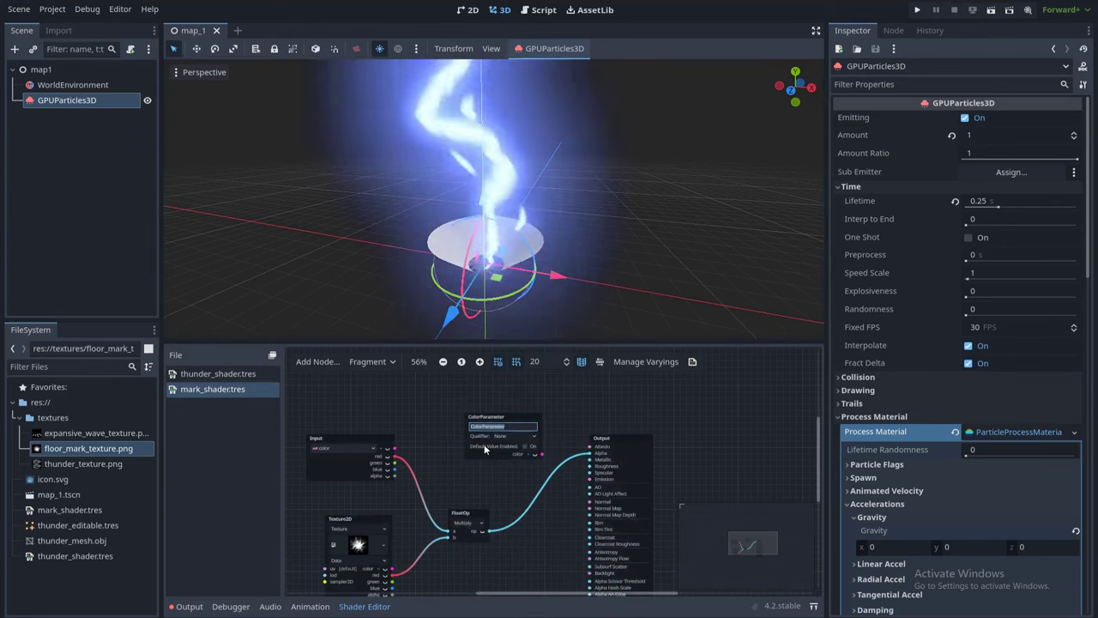
type("Mel")
scroll(485, 448, "up", 2)
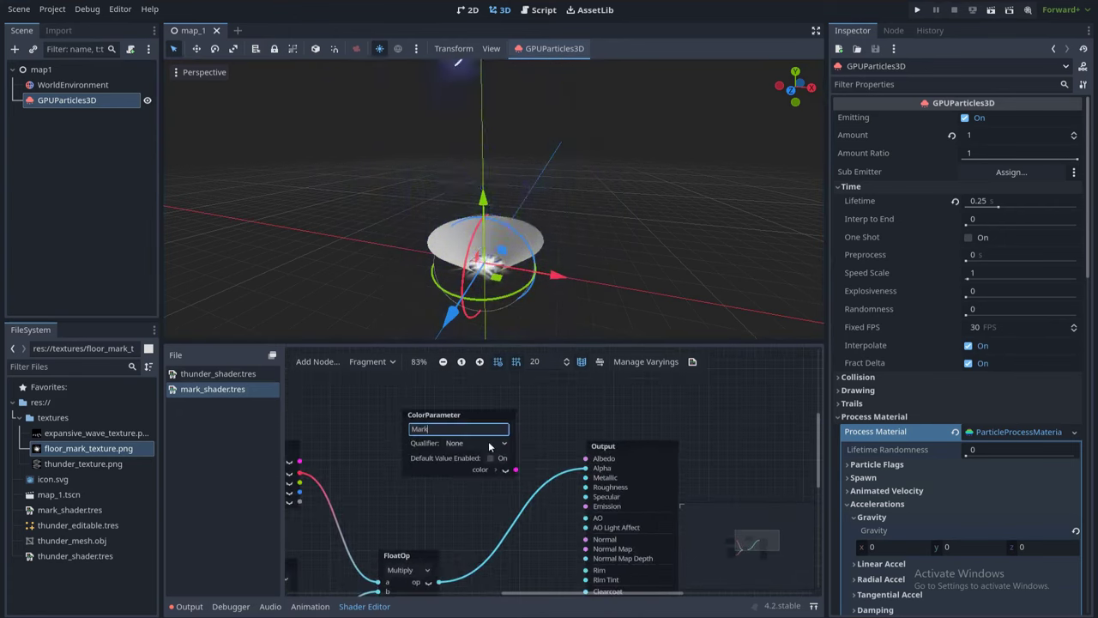
type("_color")
key("Return")
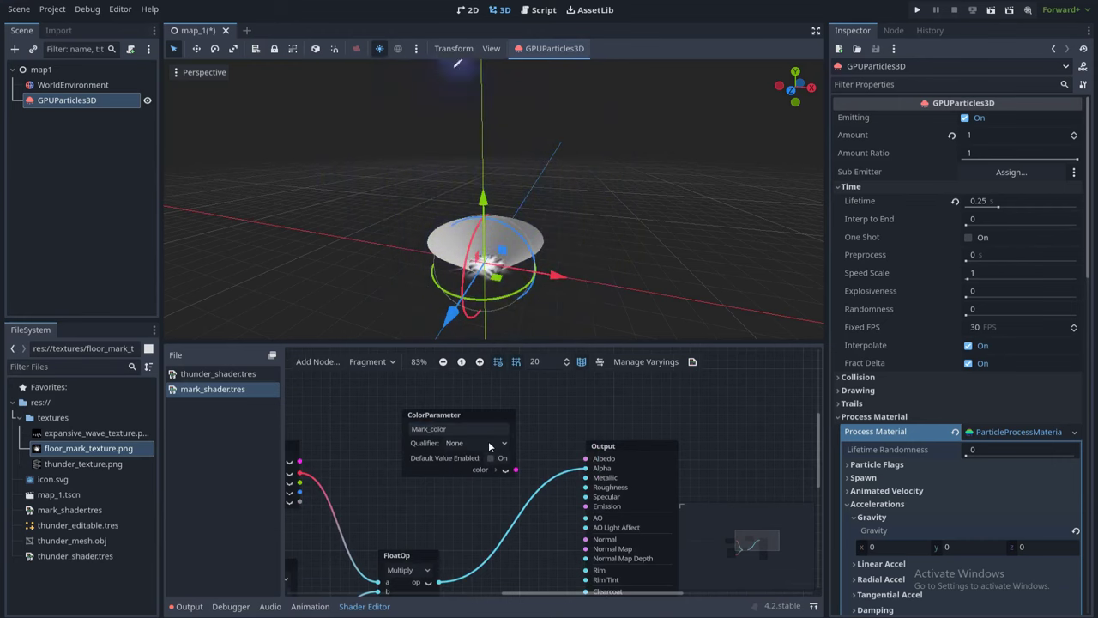
- Enable the Mark_color parameter's default value, connect its color output to the Output node's Albedo, and save
left_click_drag(456, 414, 375, 391)
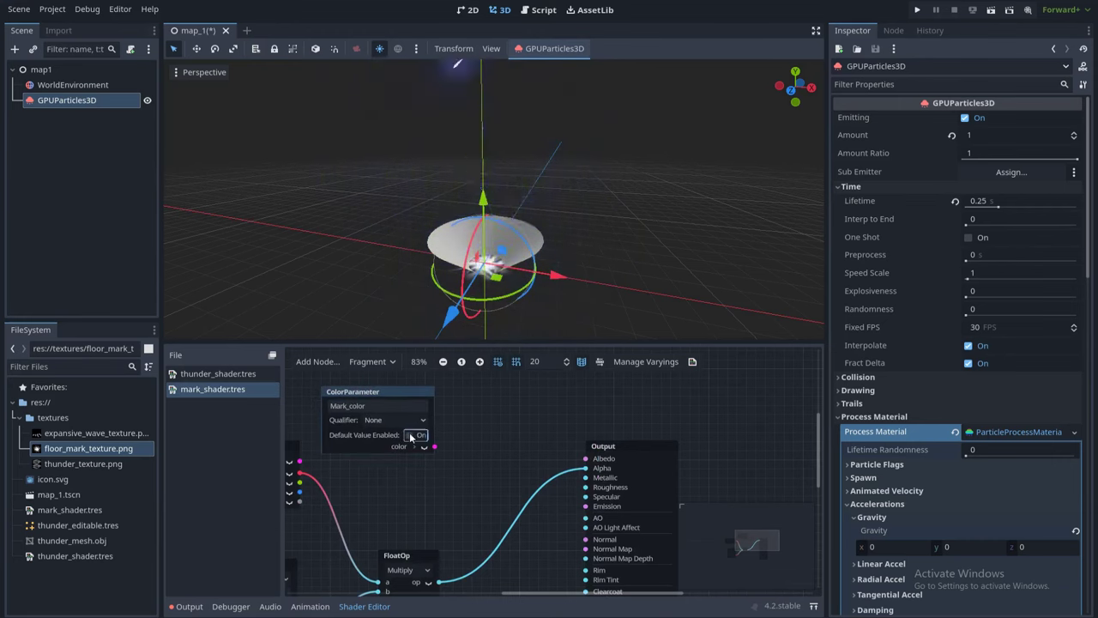
left_click(414, 435)
scroll(467, 422, "down", 2)
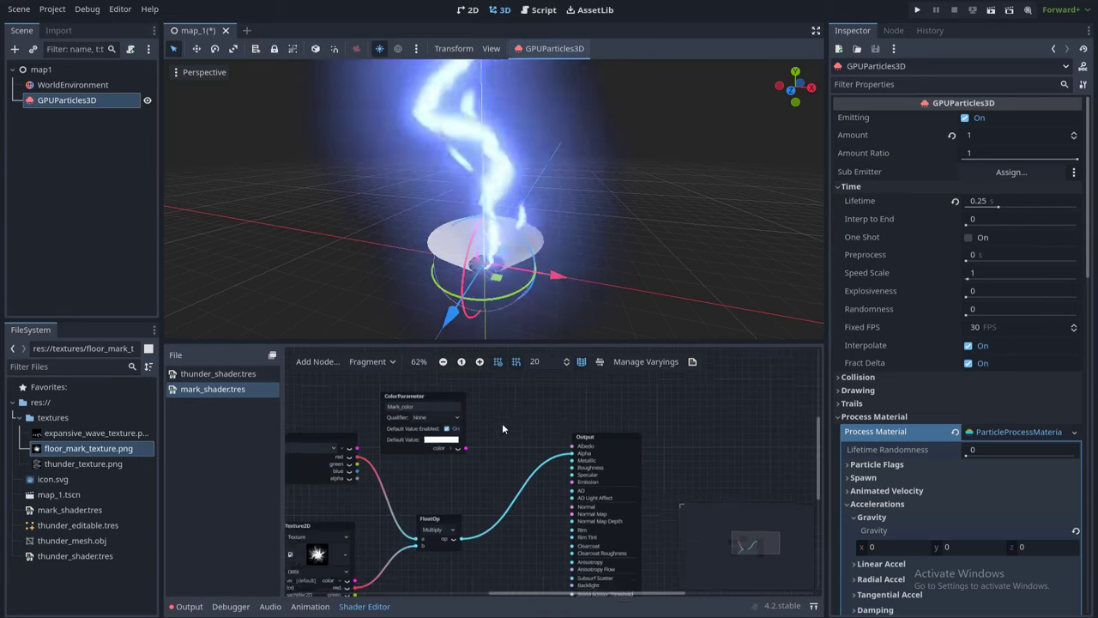
scroll(502, 423, "left", 2)
left_click_drag(472, 442, 585, 441)
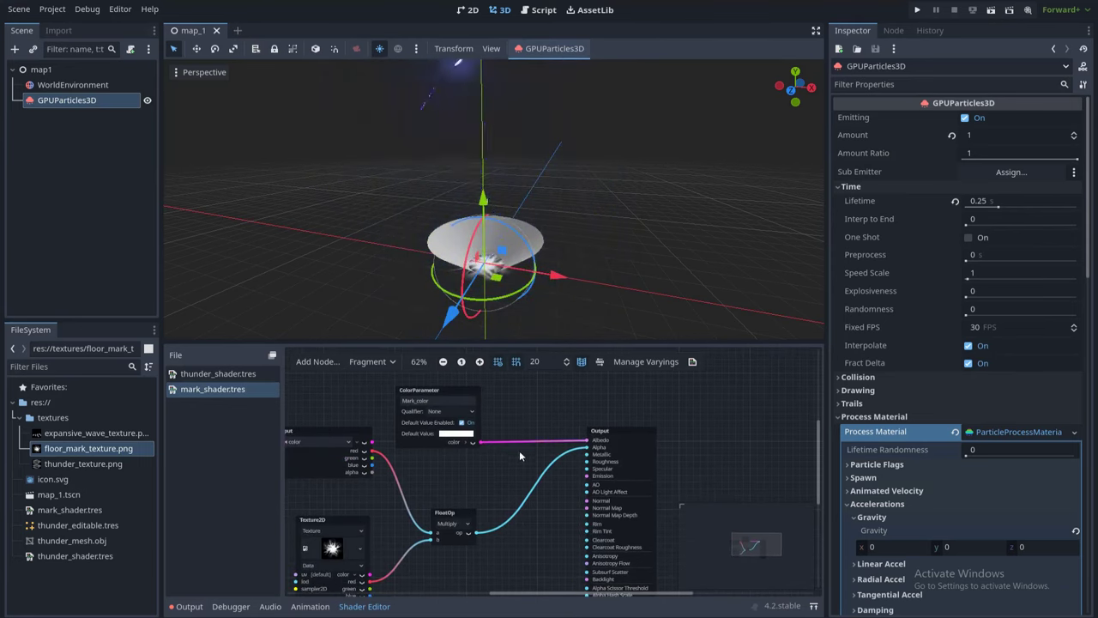
- Set the Mark Color shader parameter of the Surface 1 material to raw values R 0.5, G 1, B 3
scroll(937, 387, "down", 15)
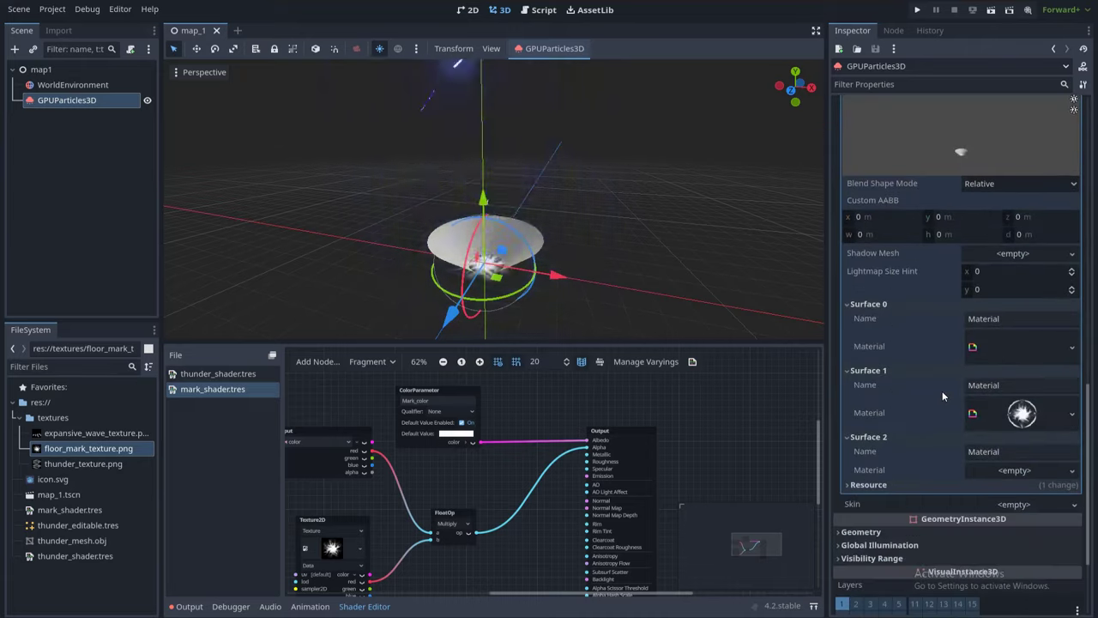
left_click(1023, 289)
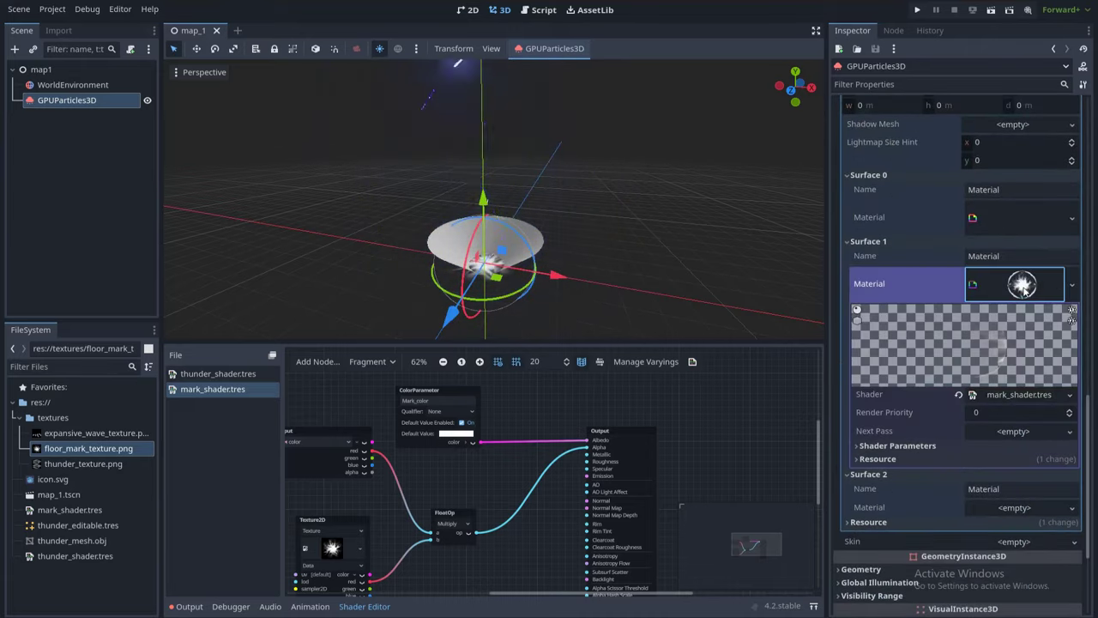
left_click(860, 447)
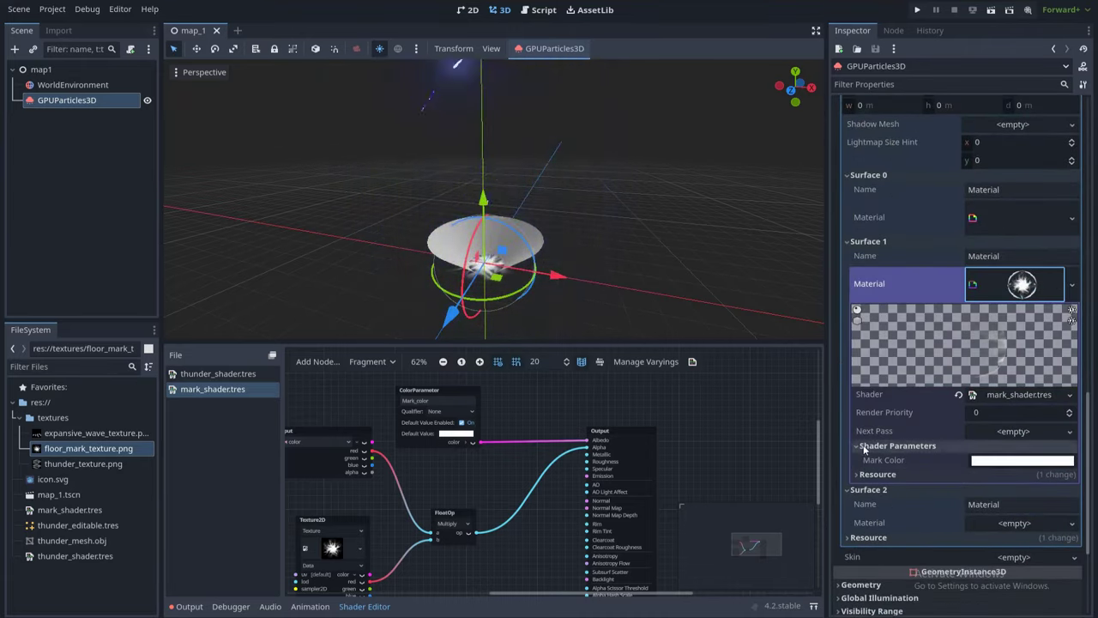
scroll(986, 427, "down", 3)
left_click(1009, 331)
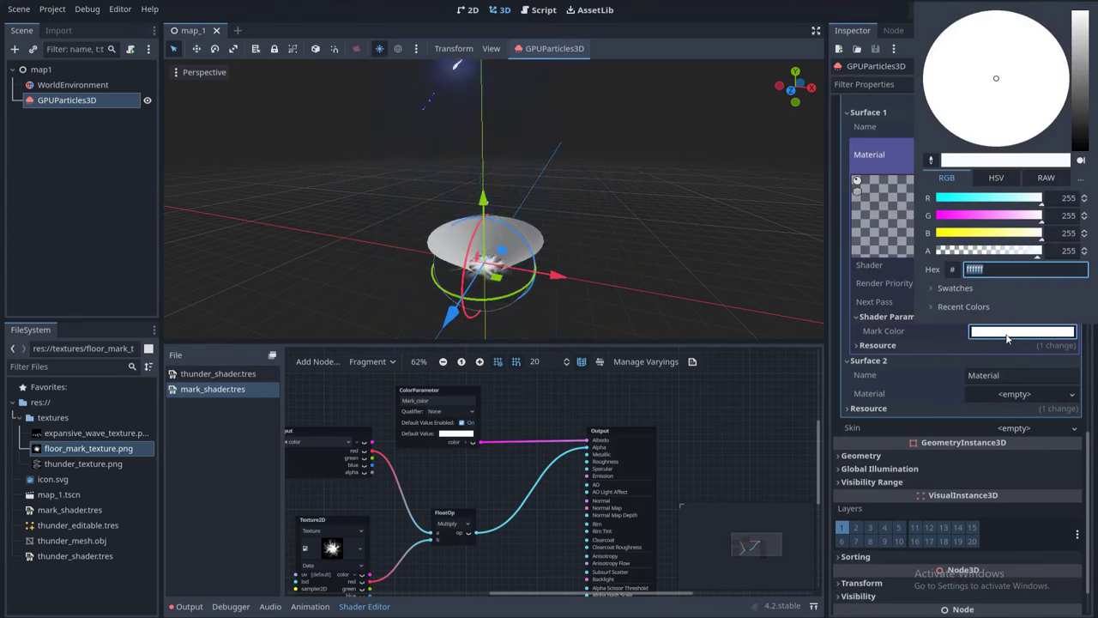
left_click(1061, 198)
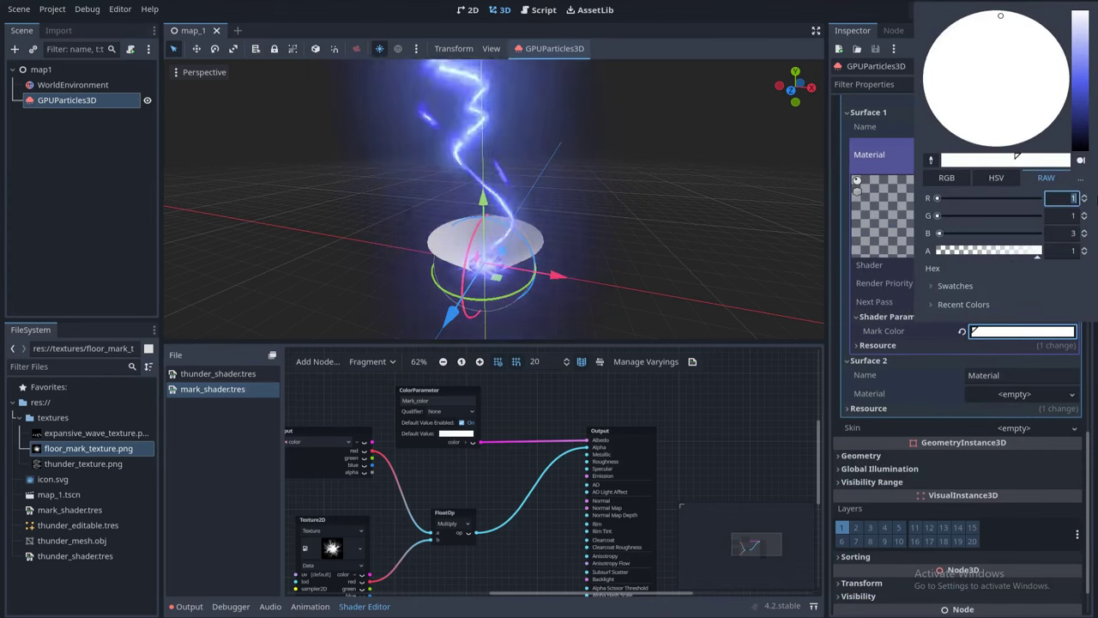
type("0.5")
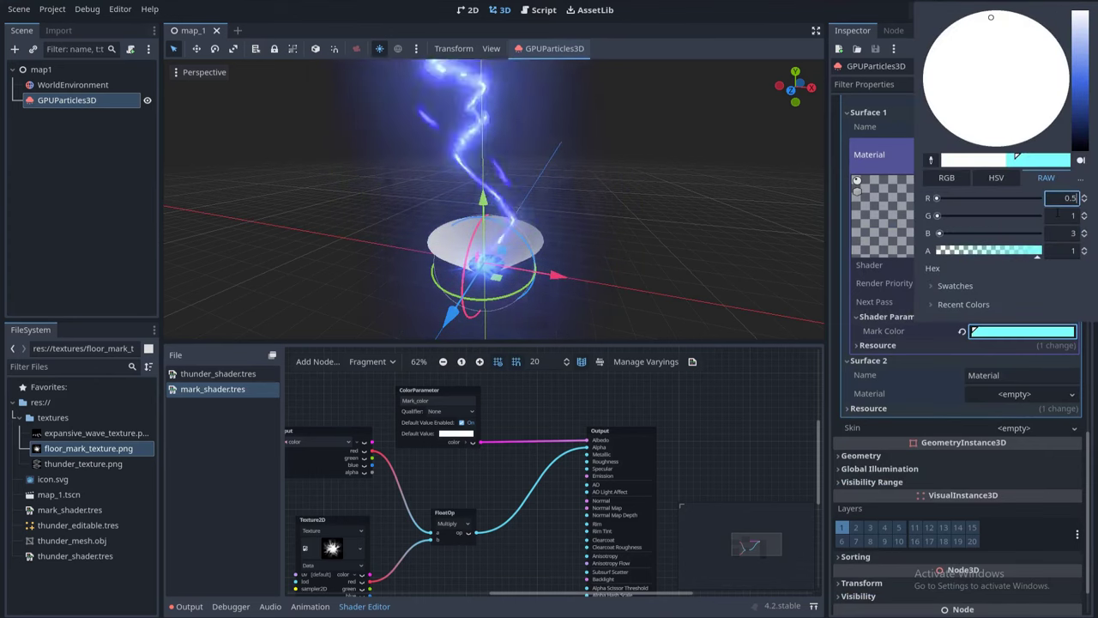
left_click(676, 211)
scroll(639, 201, "down", 2)
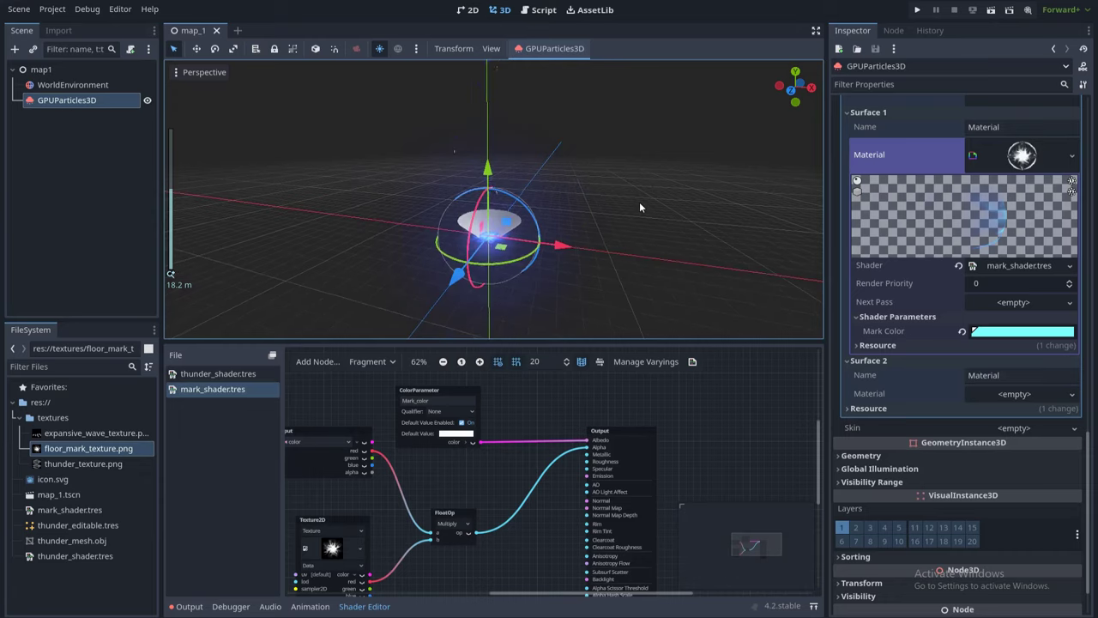
left_click(640, 203)
scroll(594, 220, "up", 5)
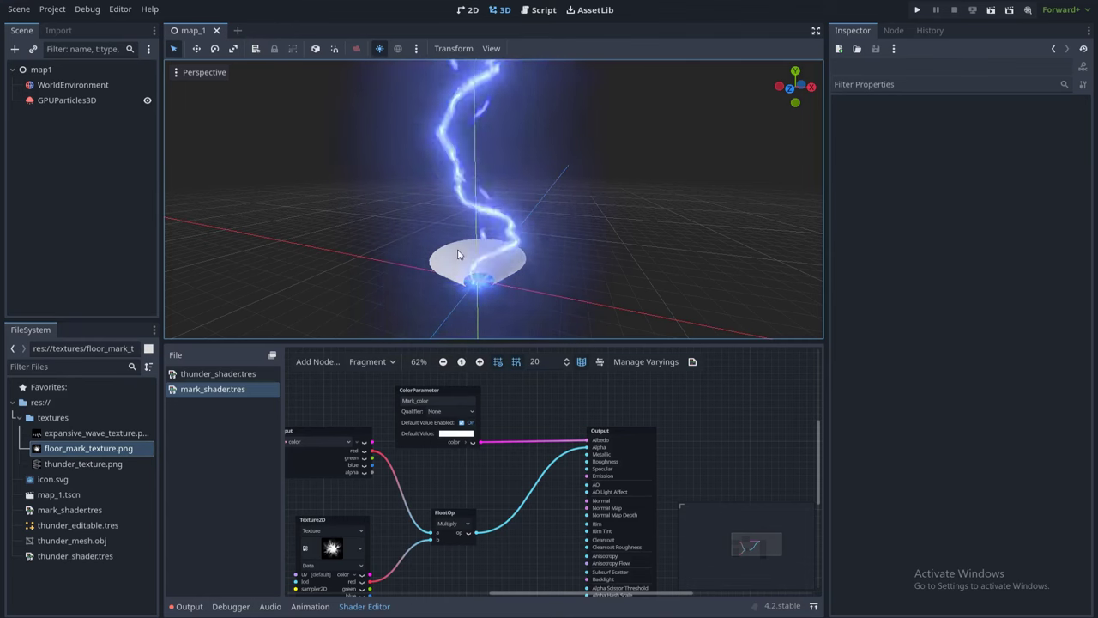
- Assign a new ShaderMaterial to Surface 2 of the GPUParticles3D mesh
left_click(91, 101)
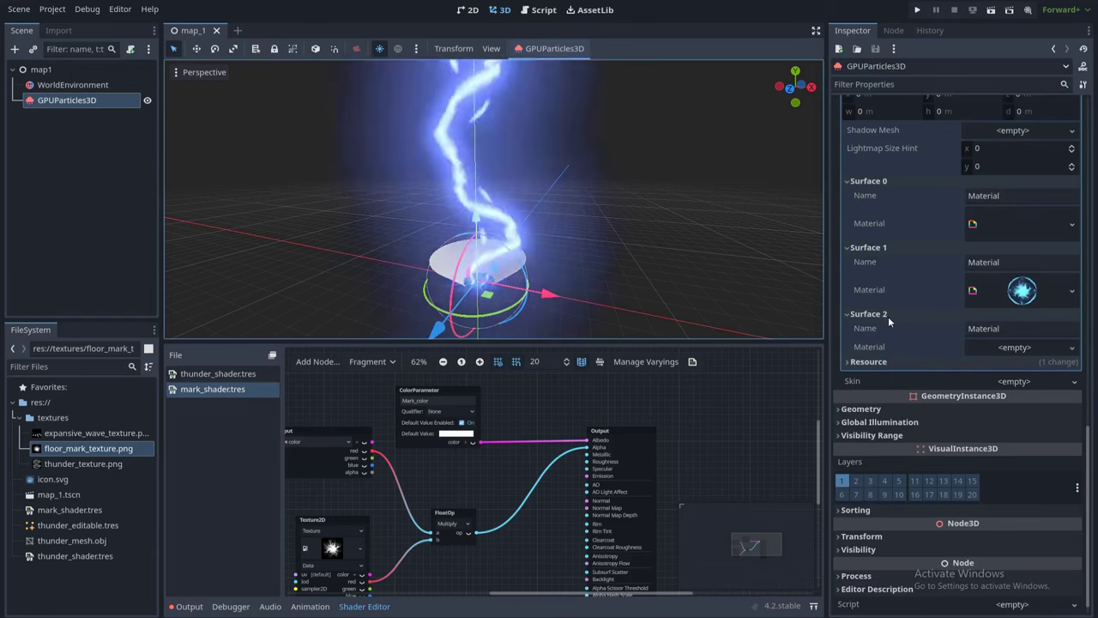
left_click(1012, 348)
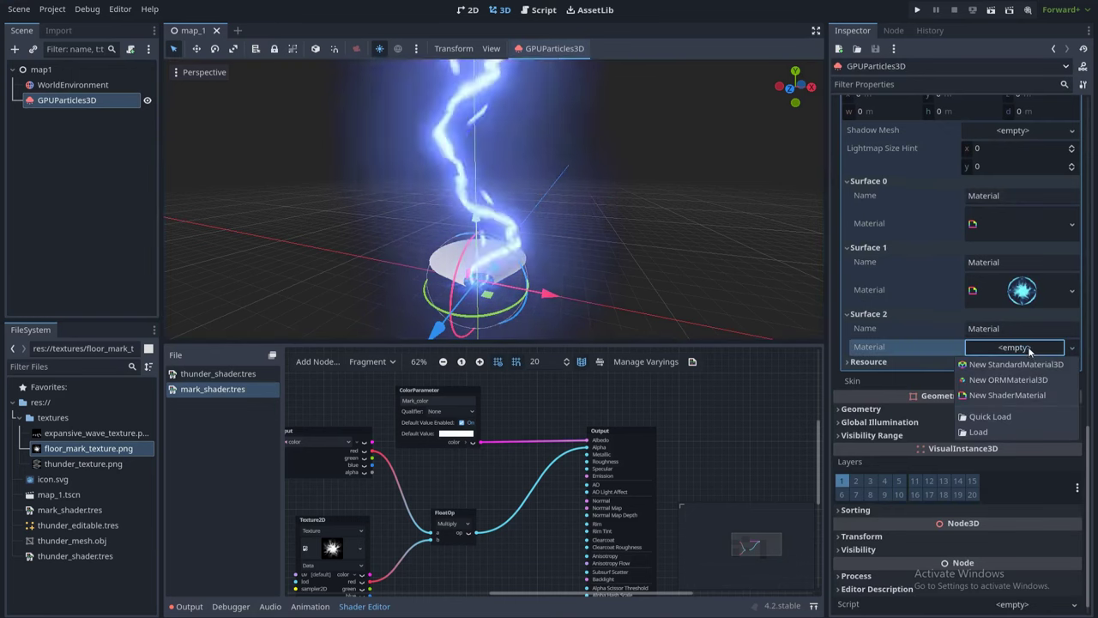
left_click(1020, 393)
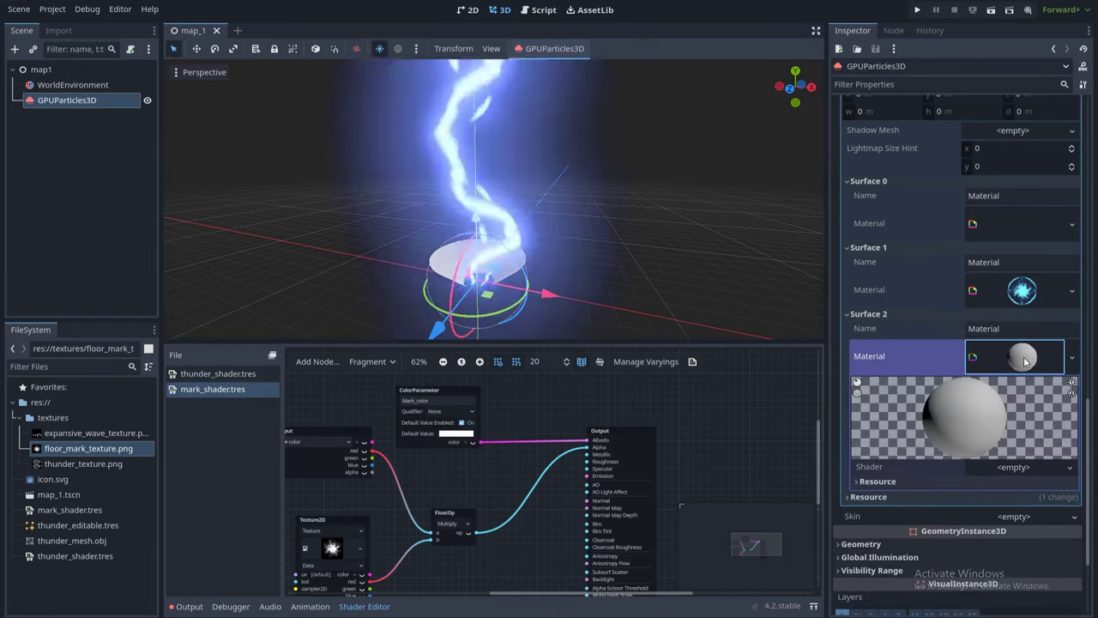
- Create a VisualShader resource in Spatial mode saved as res://wave_shader.tres
right_click(122, 581)
left_click(176, 577)
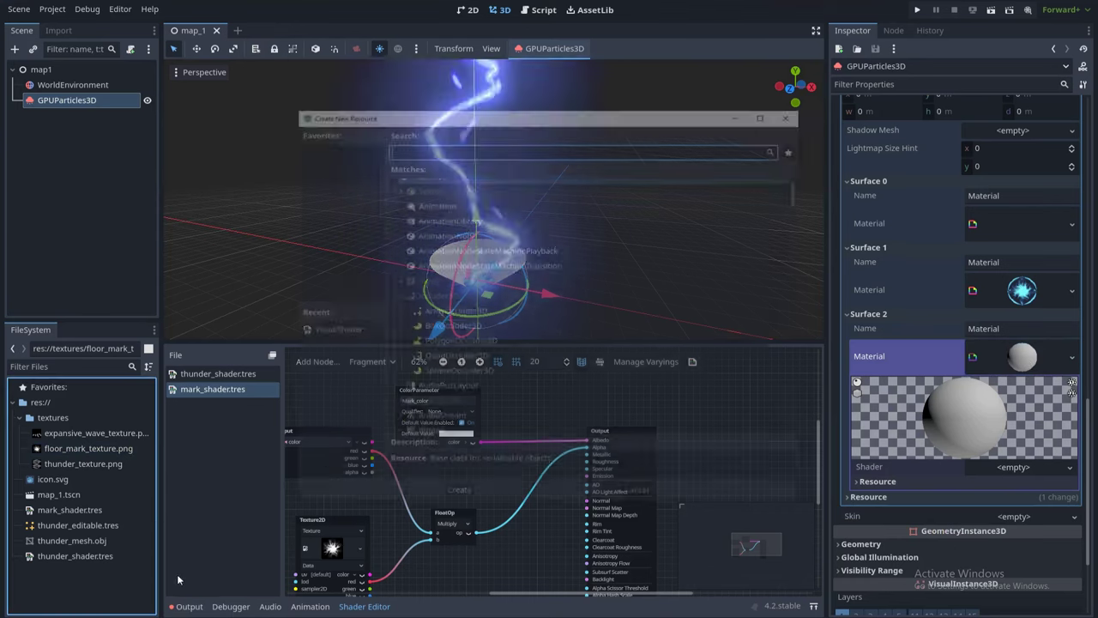
type("shader")
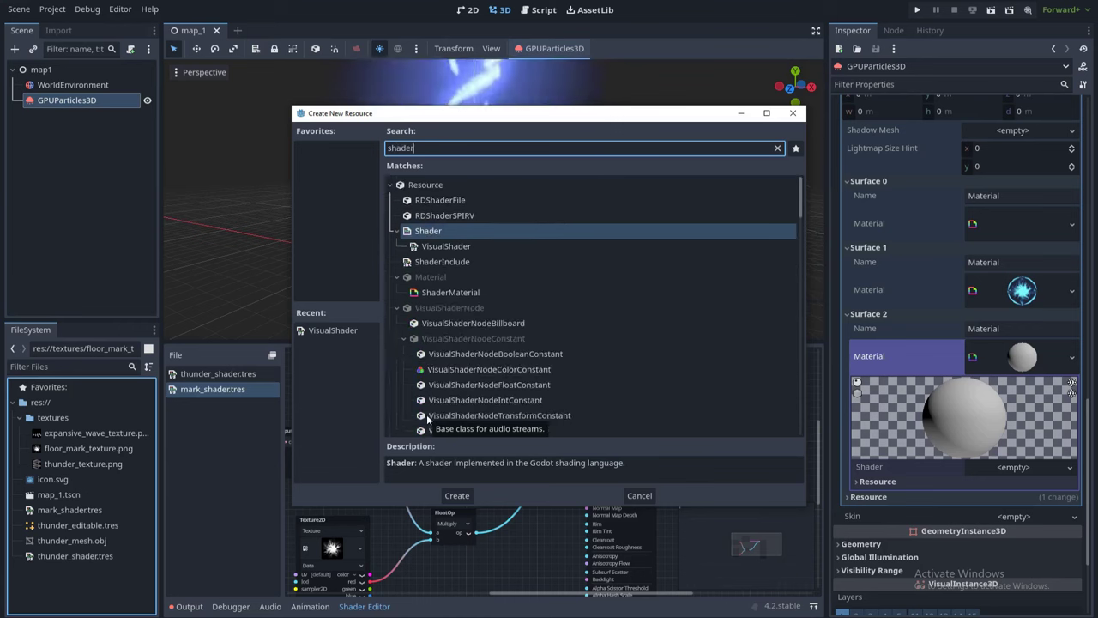
double_click(466, 246)
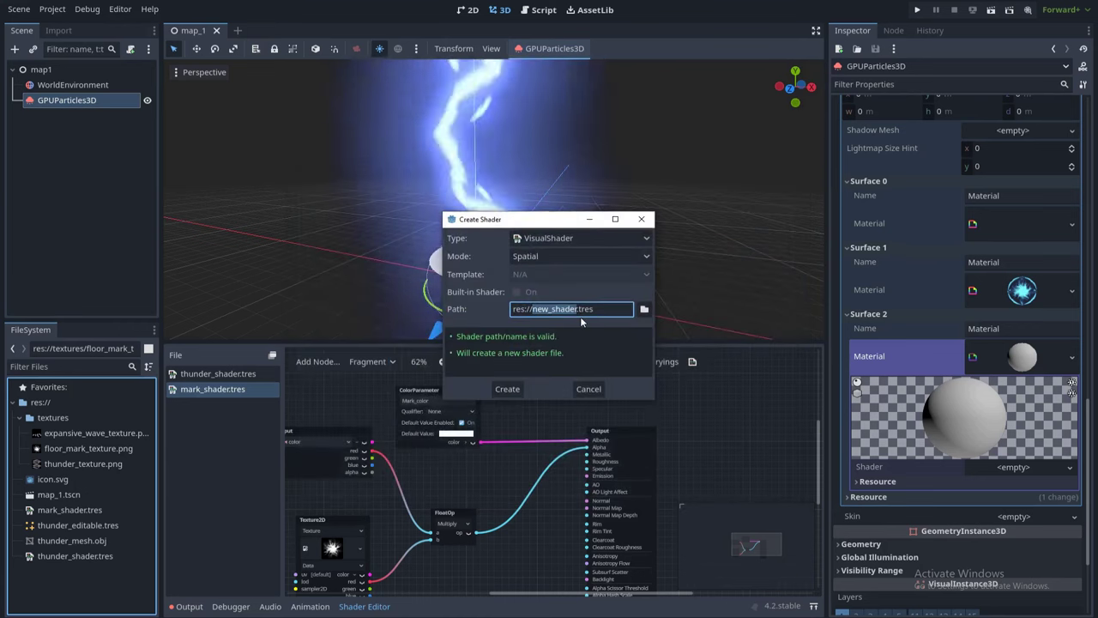
type("wave_sha")
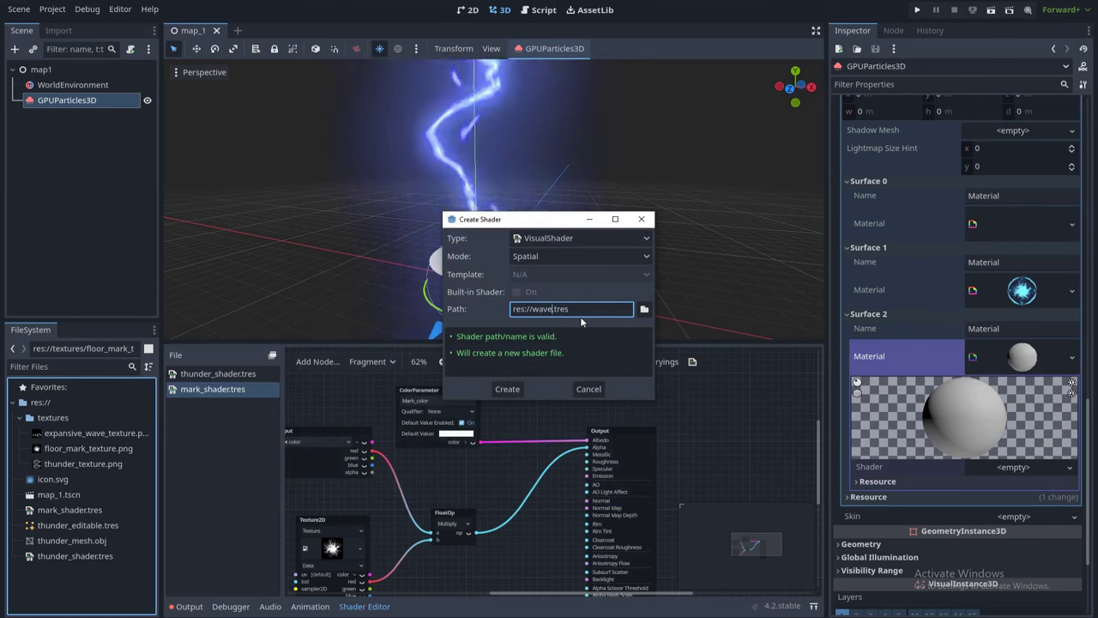
type("der")
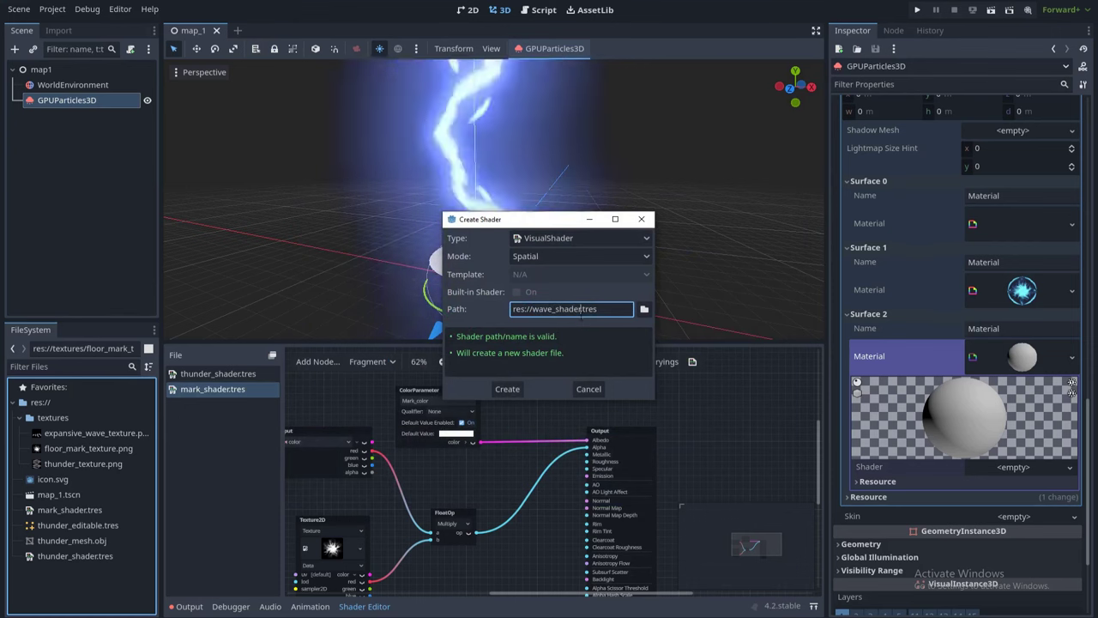
left_click(507, 389)
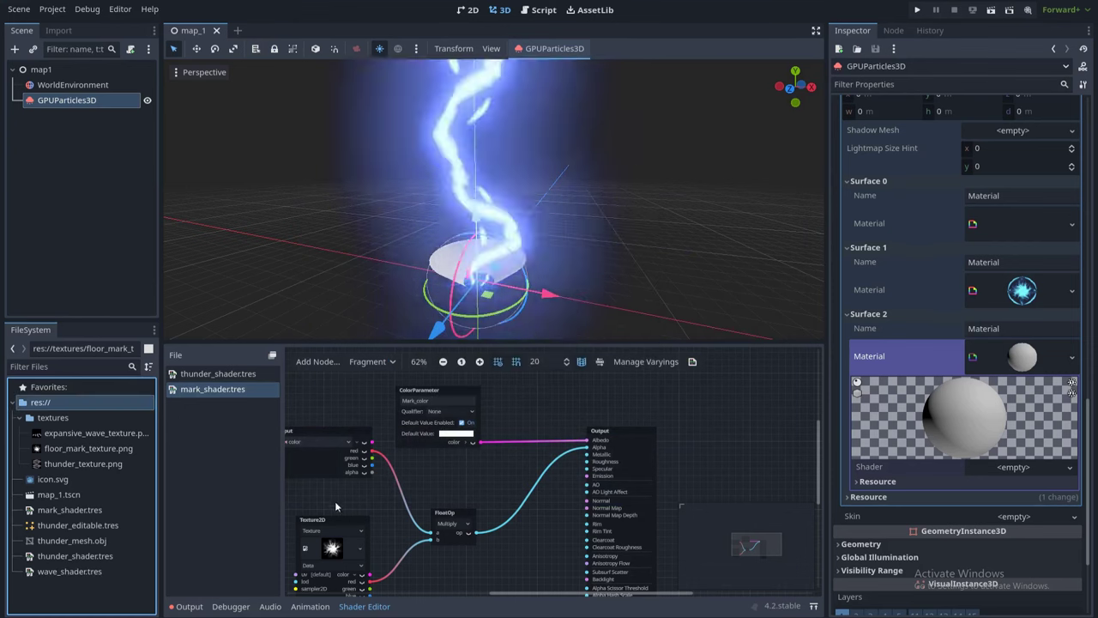
- Assign wave_shader.tres as the shader of the Surface 2 material
left_click(67, 572)
left_click_drag(66, 573, 274, 495)
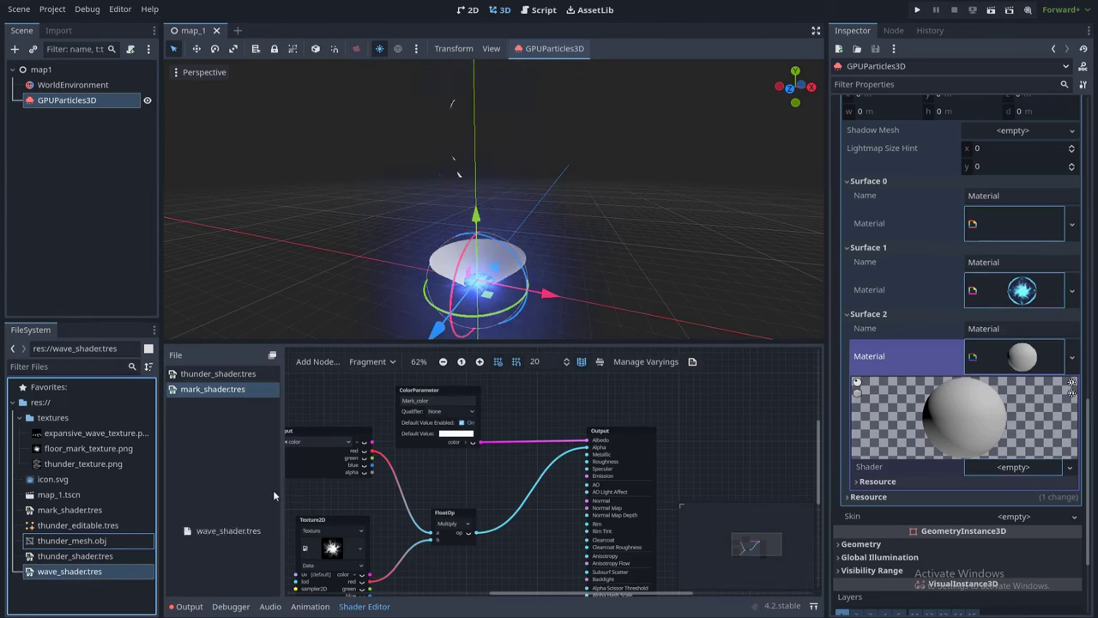
left_click_drag(995, 469, 997, 468)
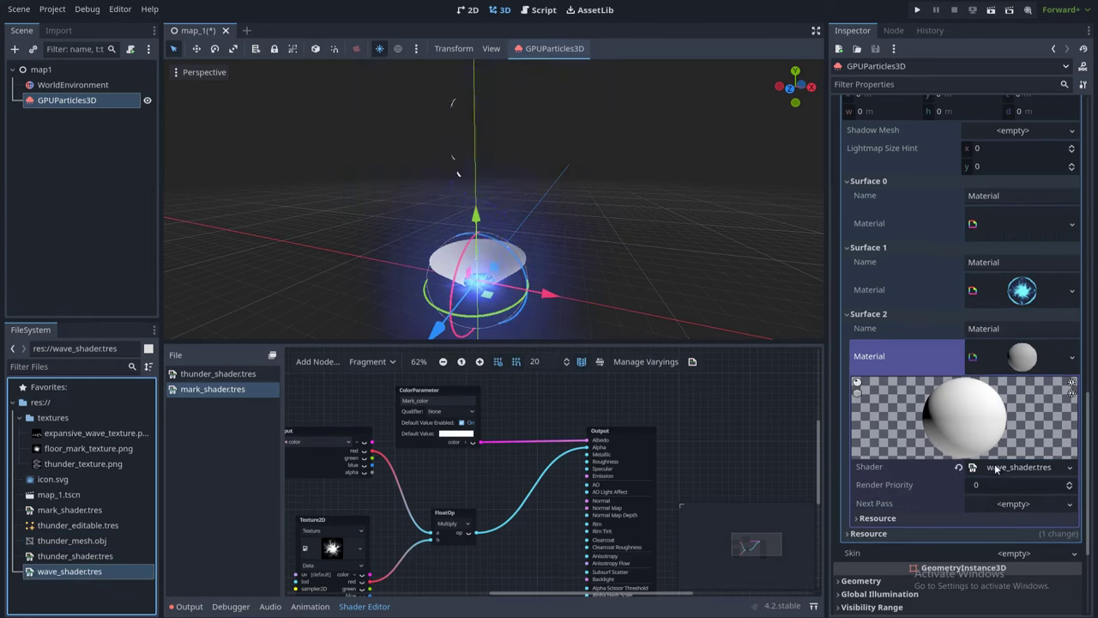
- Enable the Unshaded flag of wave_shader.tres and save the scene
left_click(1018, 467)
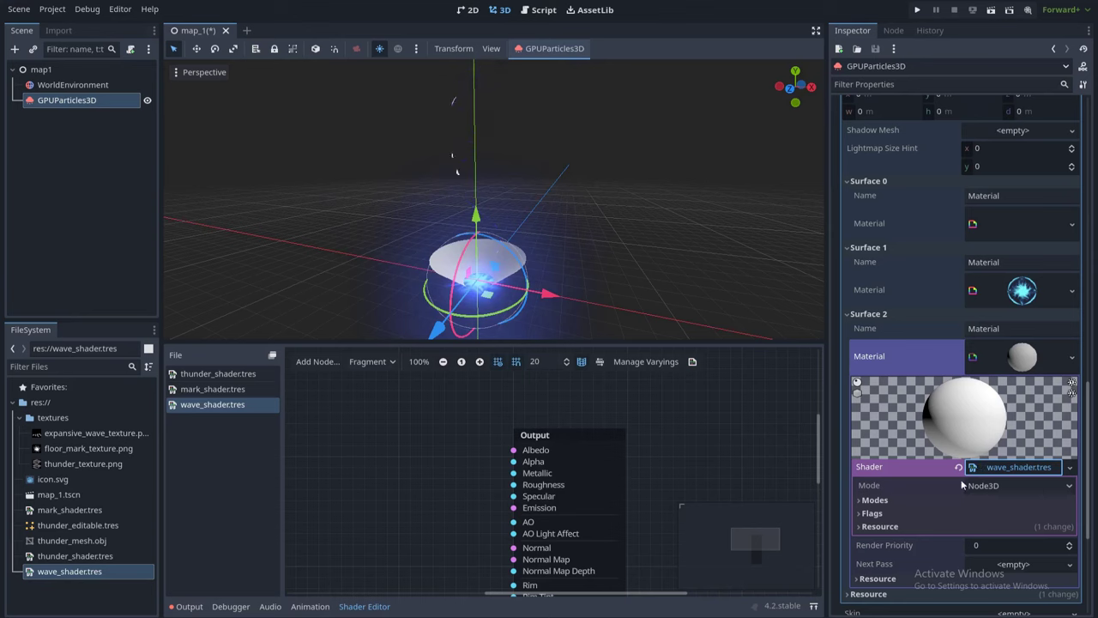
left_click(931, 511)
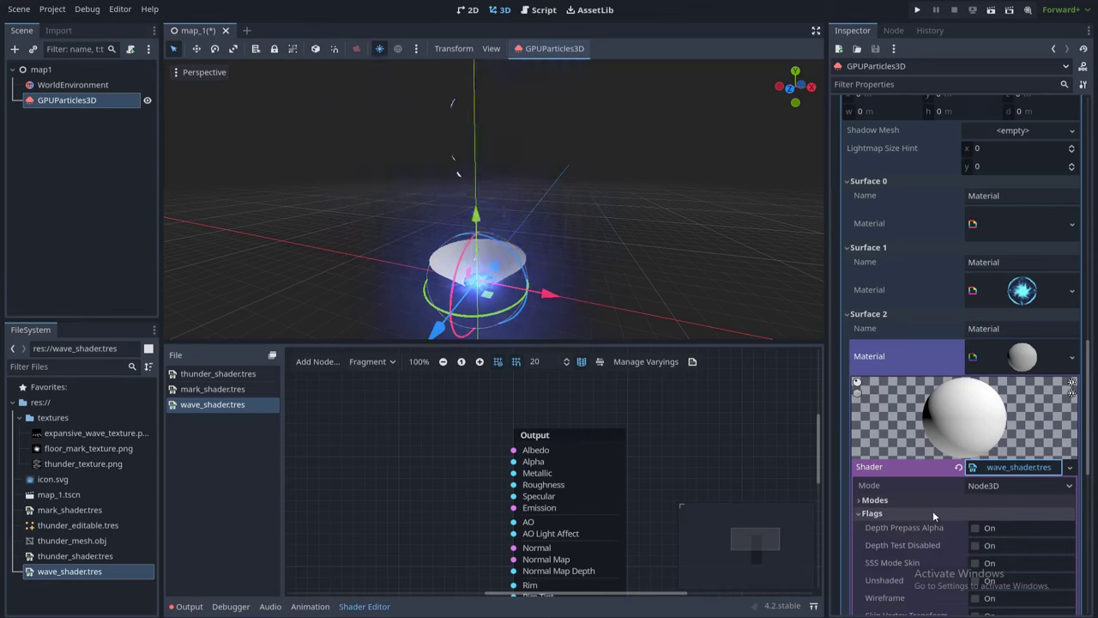
scroll(953, 487, "down", 3)
left_click(974, 452)
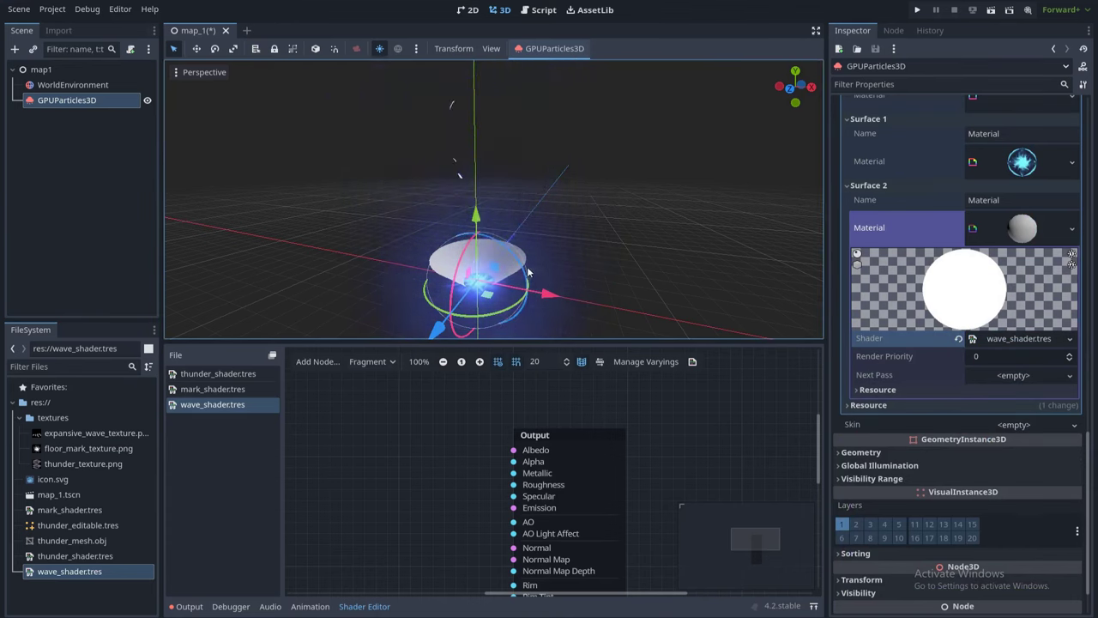
key("ctrl+s")
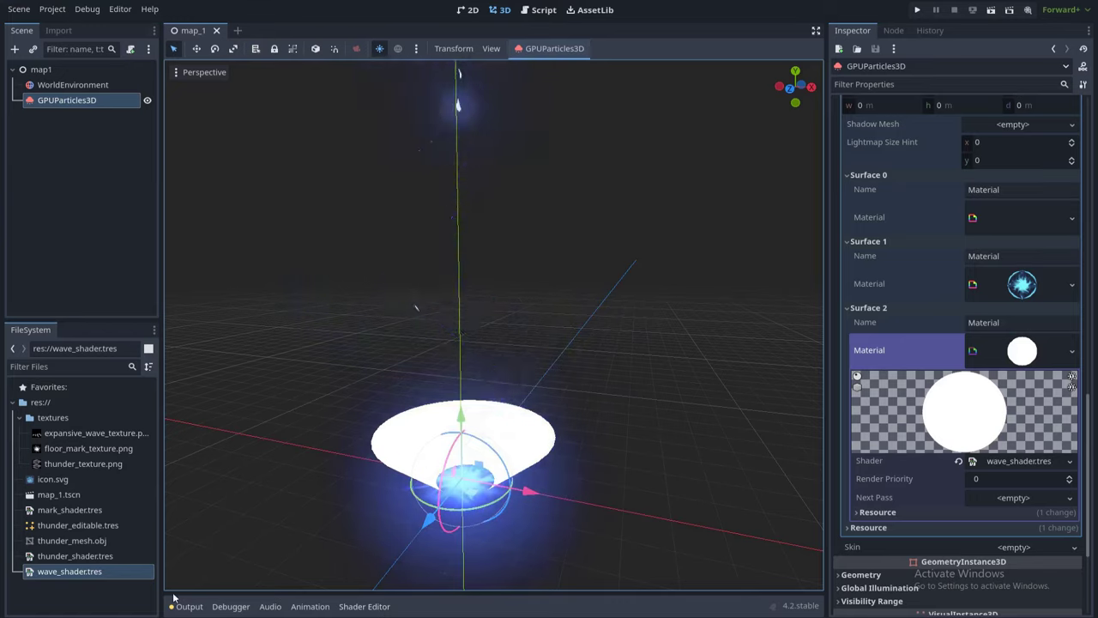
- Add the expansive_wave_texture image to the wave_shader graph as a Texture2D node beside the Output node
left_click(365, 607)
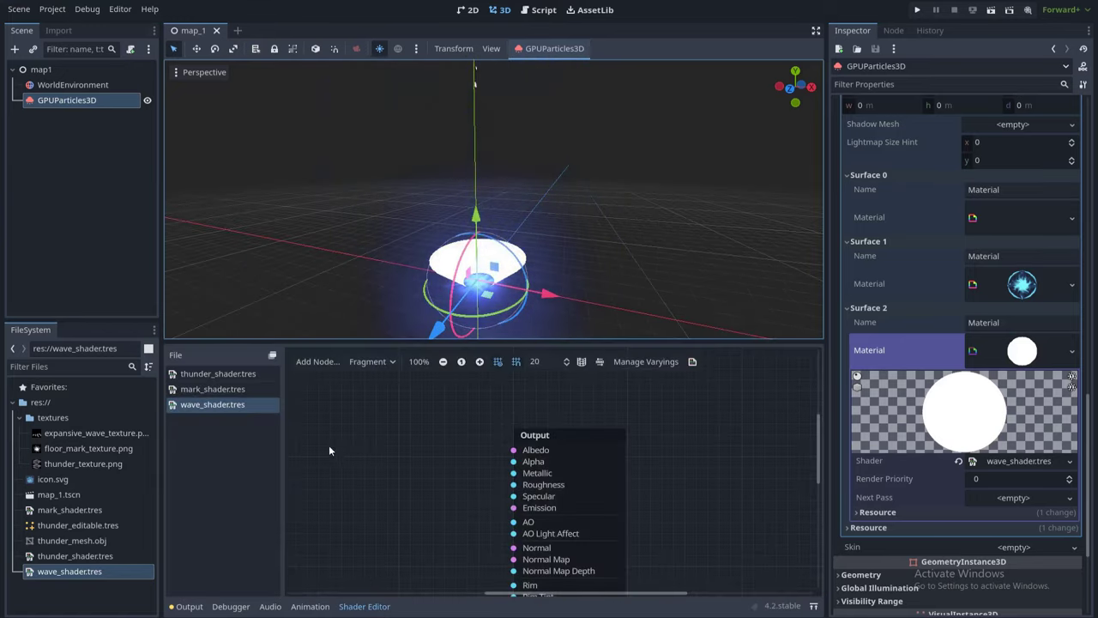
scroll(503, 438, "down", 3)
middle_click_drag(480, 449, 531, 444)
scroll(531, 445, "up", 2)
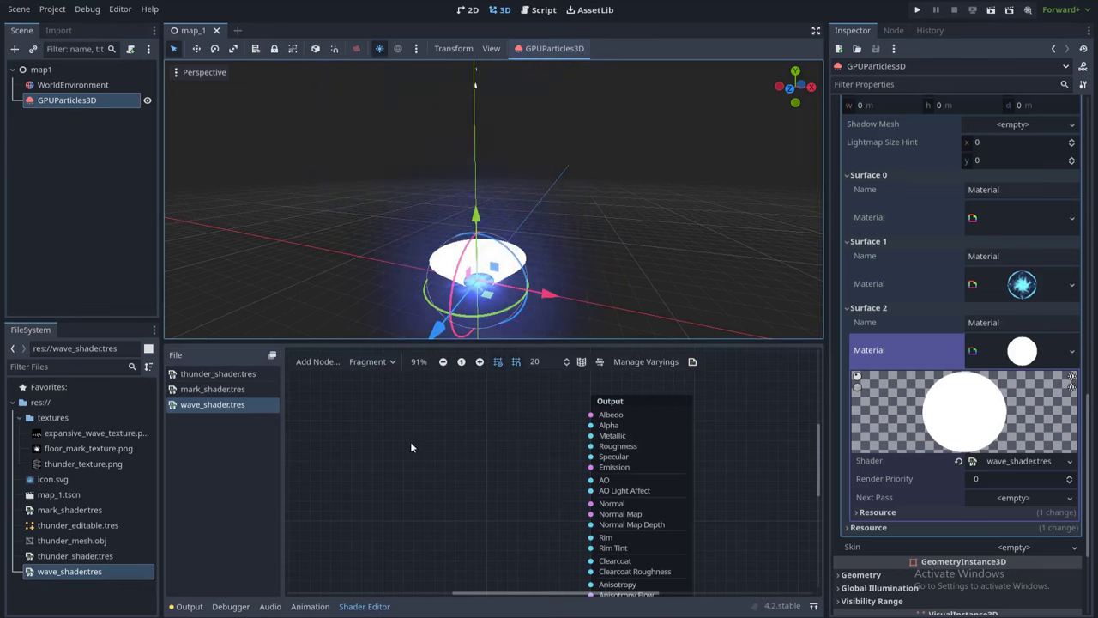
left_click(63, 435)
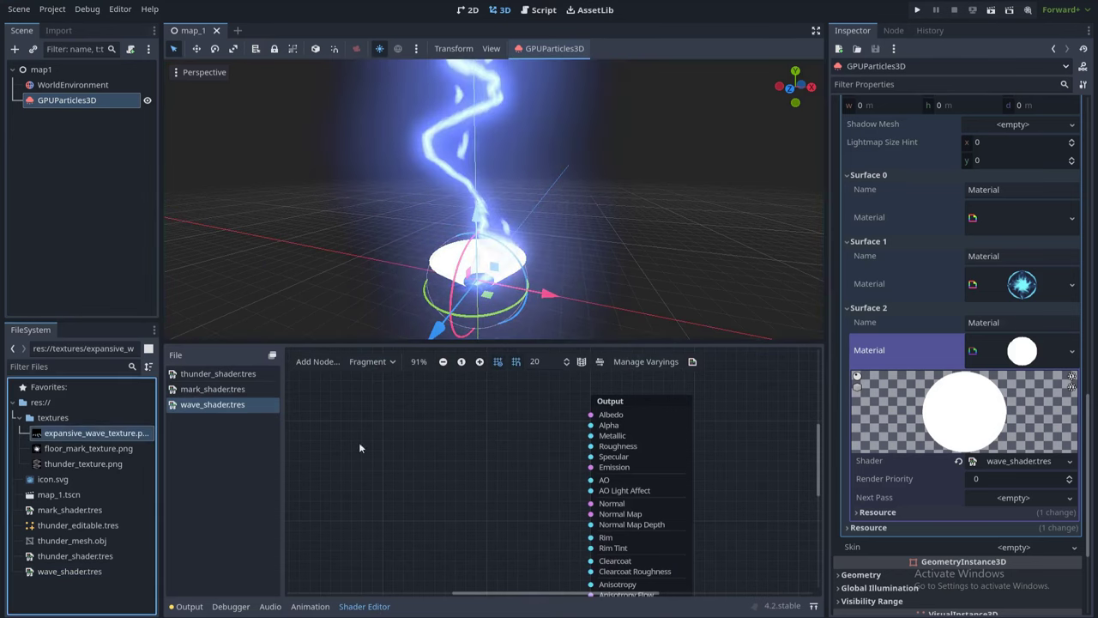
left_click_drag(359, 448, 378, 456)
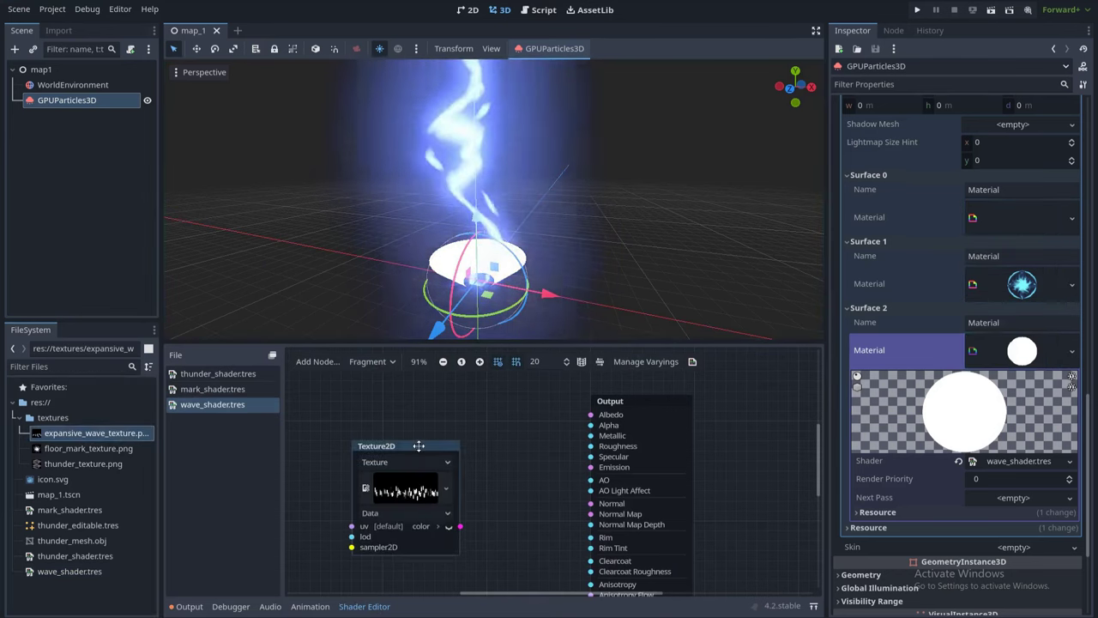
middle_click_drag(452, 489, 448, 482)
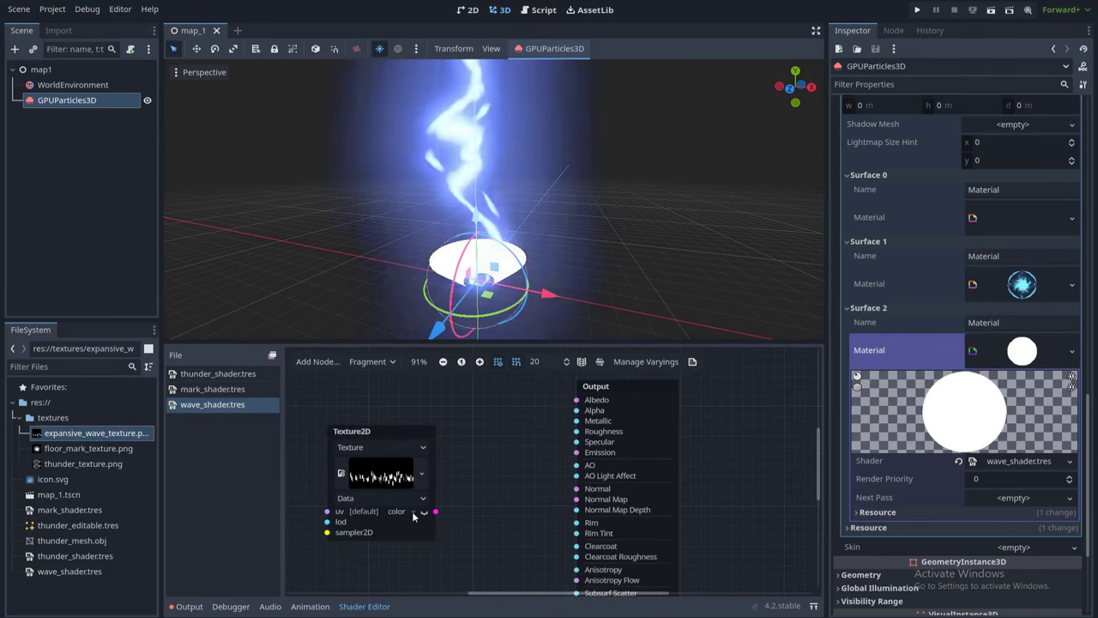
- Expand the Texture2D node's color channels, connect its red output to the Output node's Alpha, save, and check the wave in the viewport
left_click(423, 512)
left_click_drag(435, 523, 574, 411)
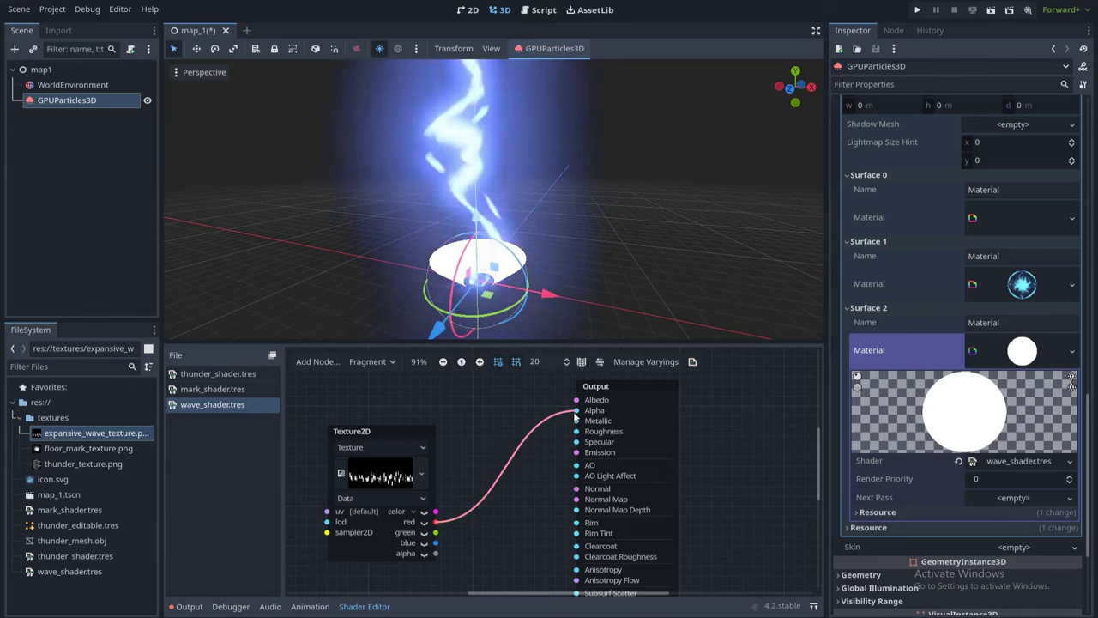
key("ctrl+s")
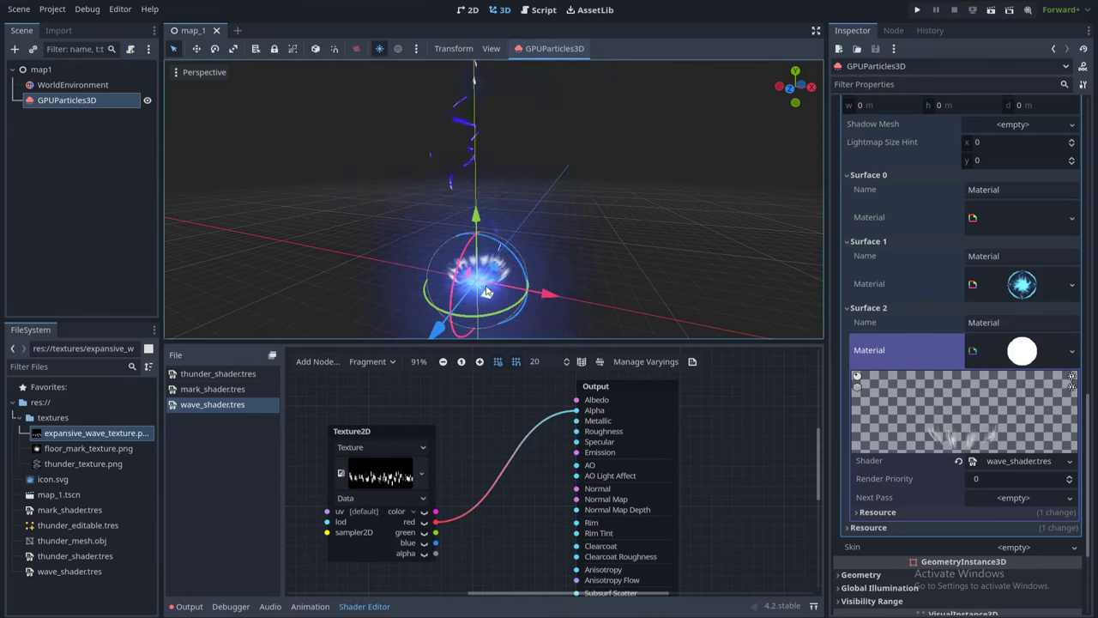
middle_click_drag(553, 262, 499, 304)
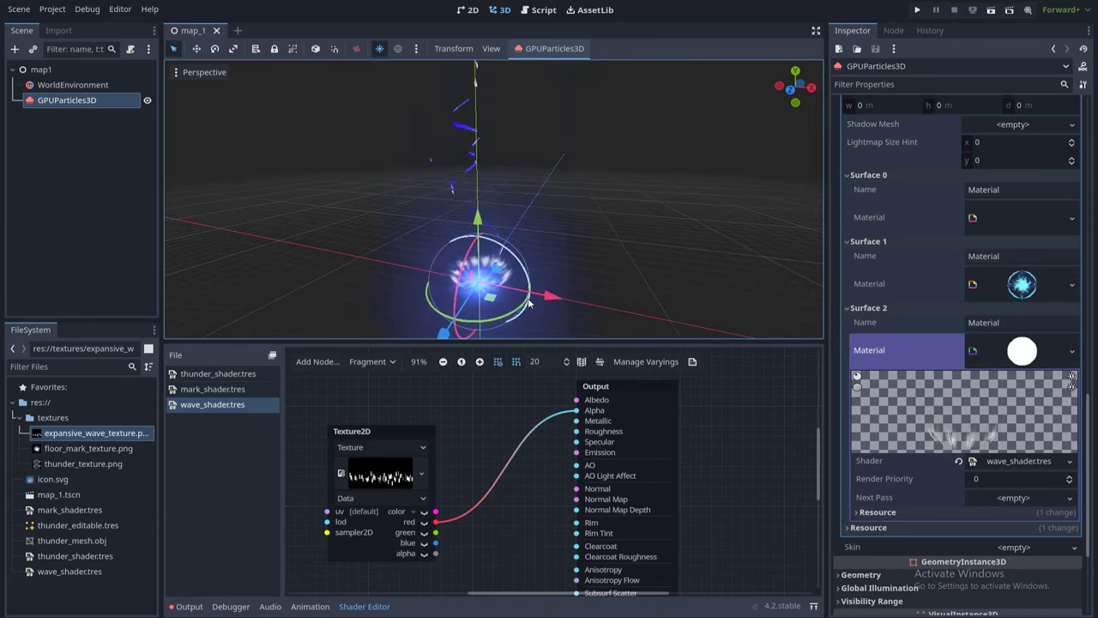
scroll(482, 304, "up", 1)
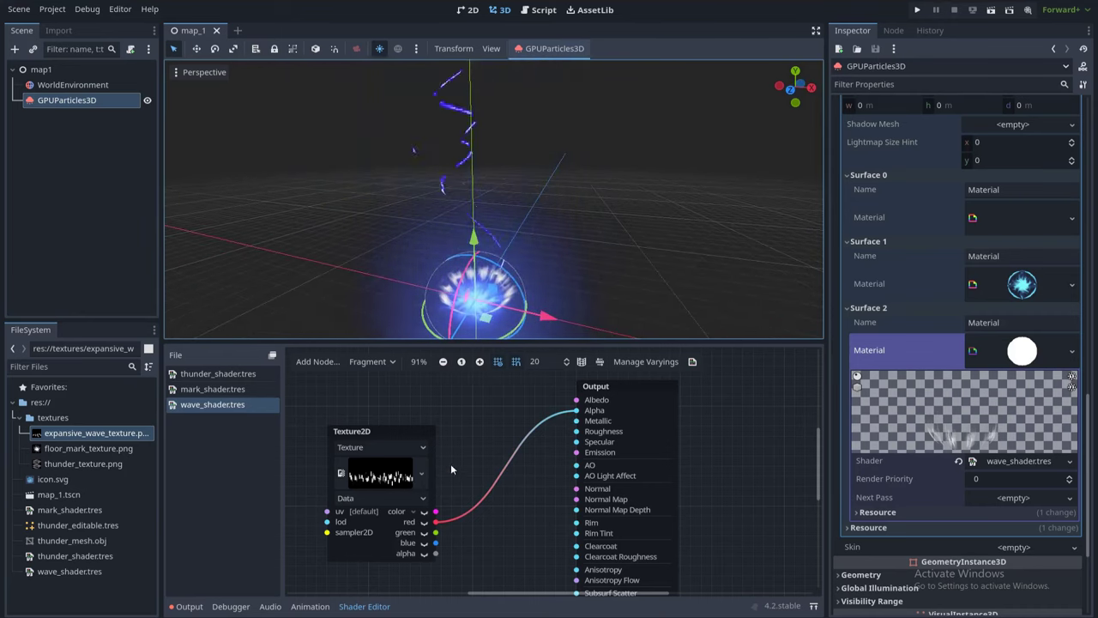
- Add a UVPanning node and connect its uv output to the Texture2D node's uv input
middle_click_drag(450, 470, 541, 439)
scroll(446, 472, "down", 2)
scroll(540, 439, "up", 1)
right_click(402, 482)
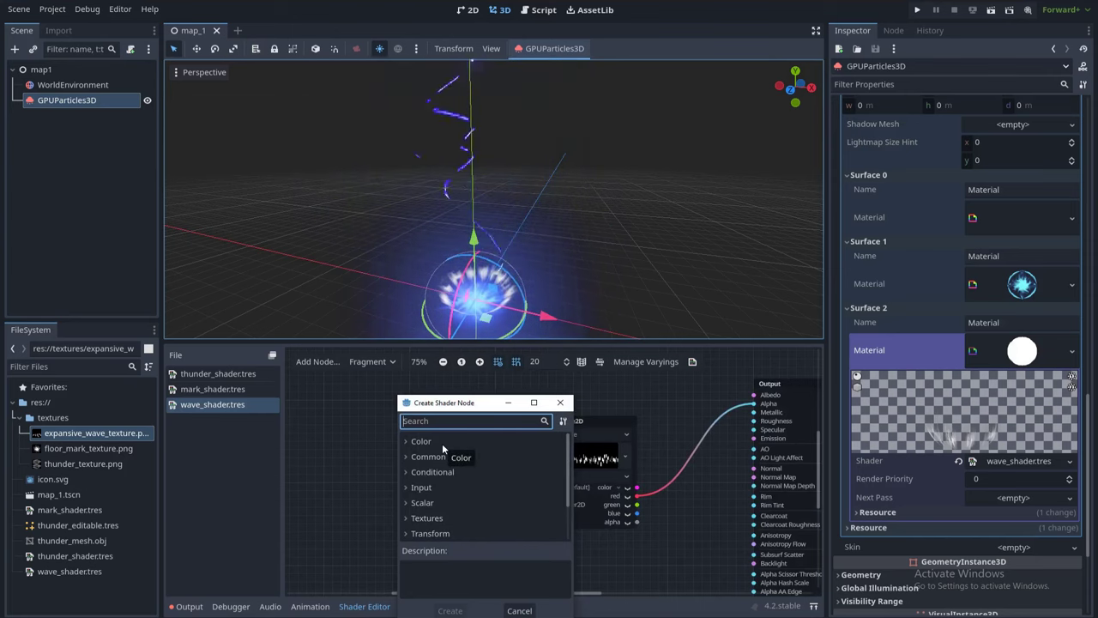
type("uvp")
double_click(457, 503)
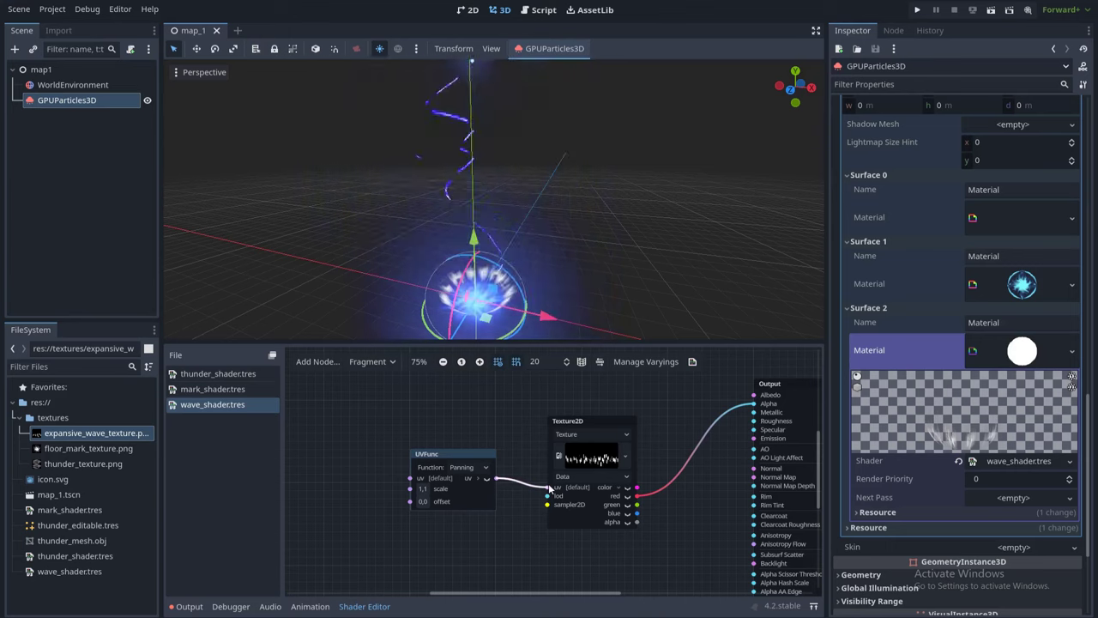
left_click_drag(549, 486, 549, 487)
- Add a time Input node to the wave_shader graph near the UVPanning node
middle_click_drag(440, 546, 501, 520)
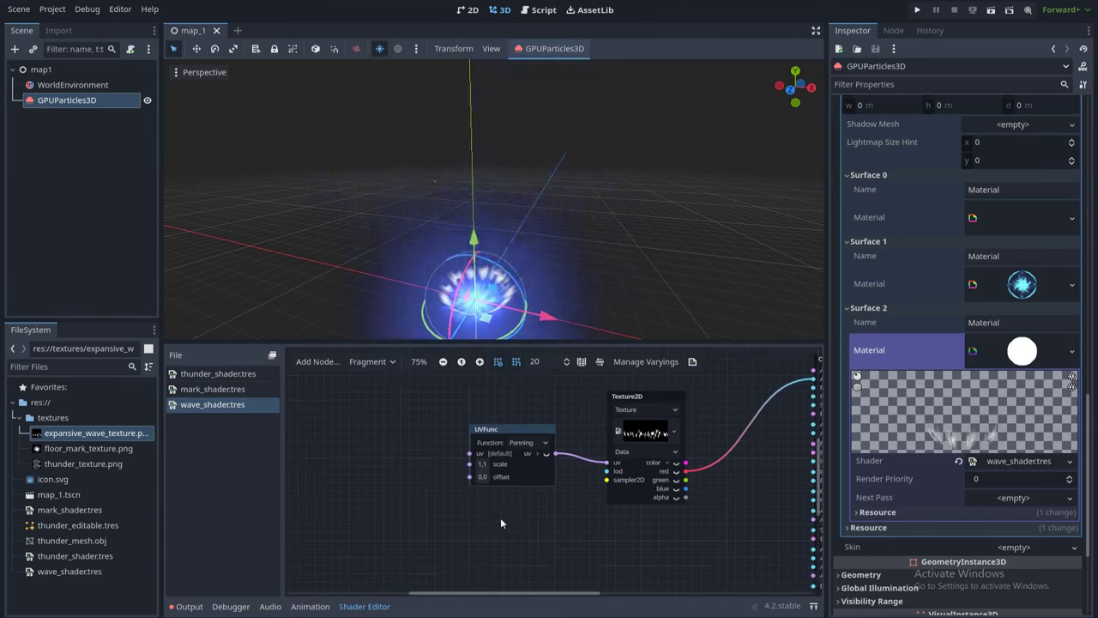
right_click(327, 473)
left_click(343, 473)
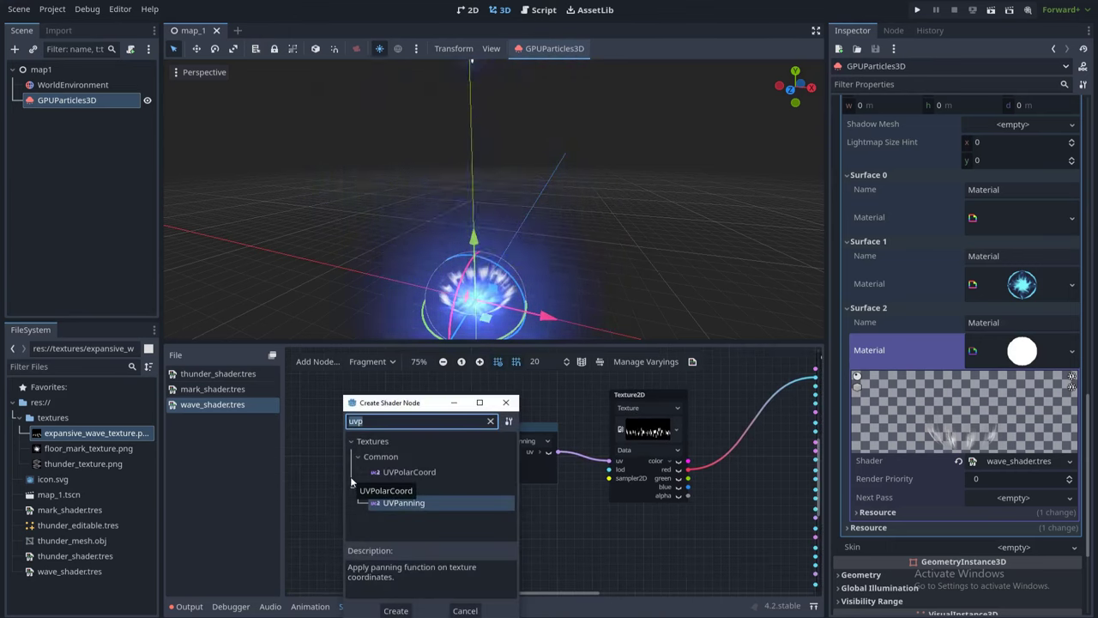
type("time")
double_click(407, 473)
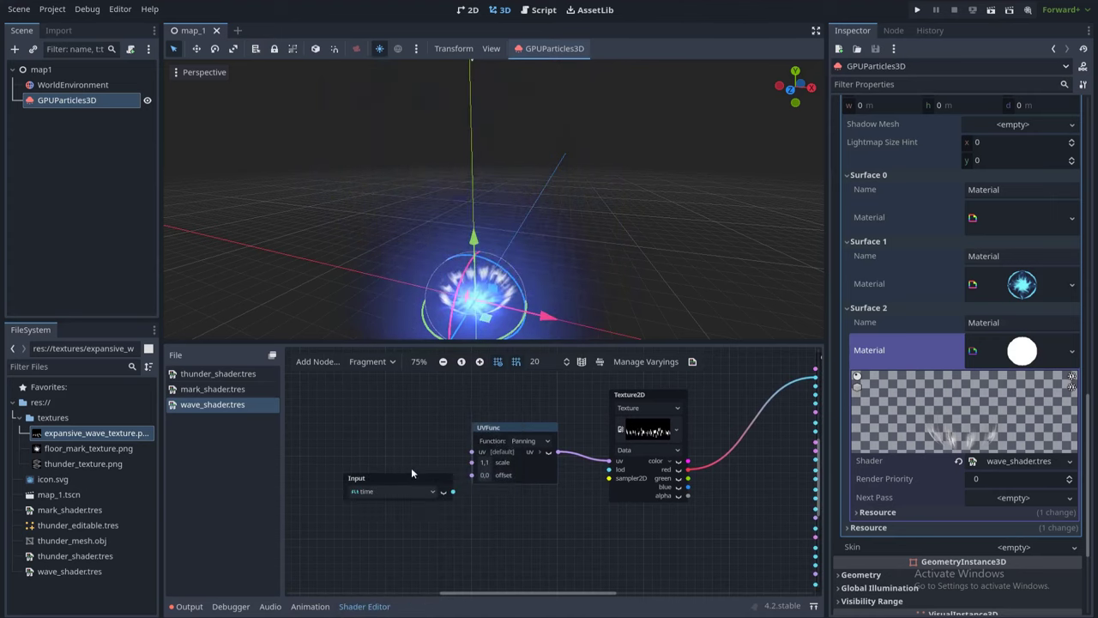
- Switch the Input node from time to color, expand its channels, and move it farther from the UVPanning node
left_click(375, 460)
left_click_drag(391, 482, 340, 440)
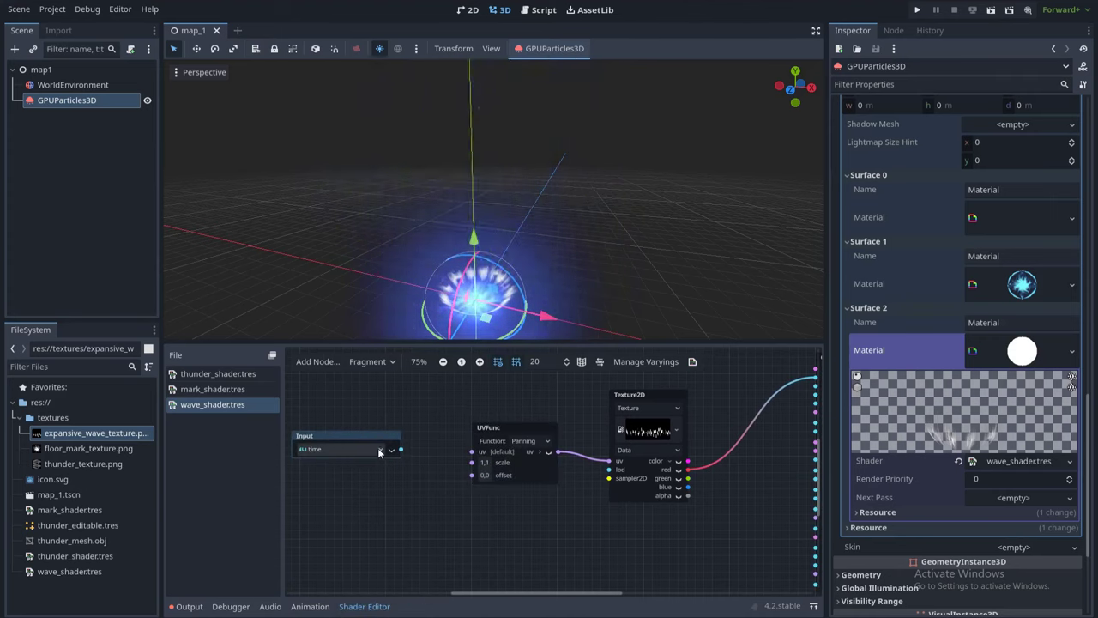
left_click(380, 450)
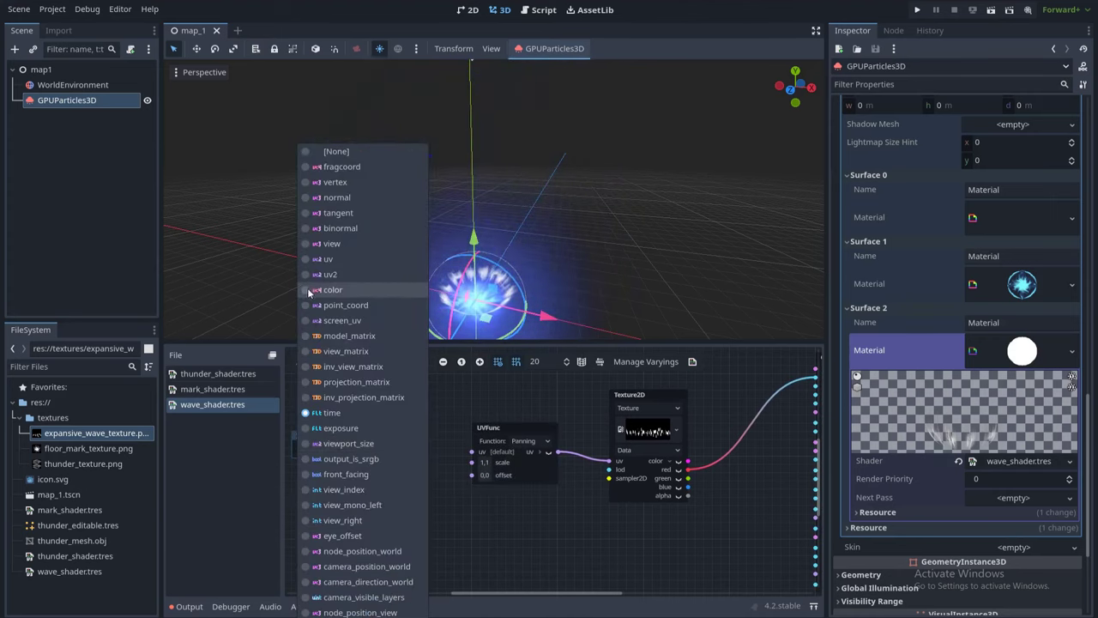
left_click(329, 290)
left_click(393, 448)
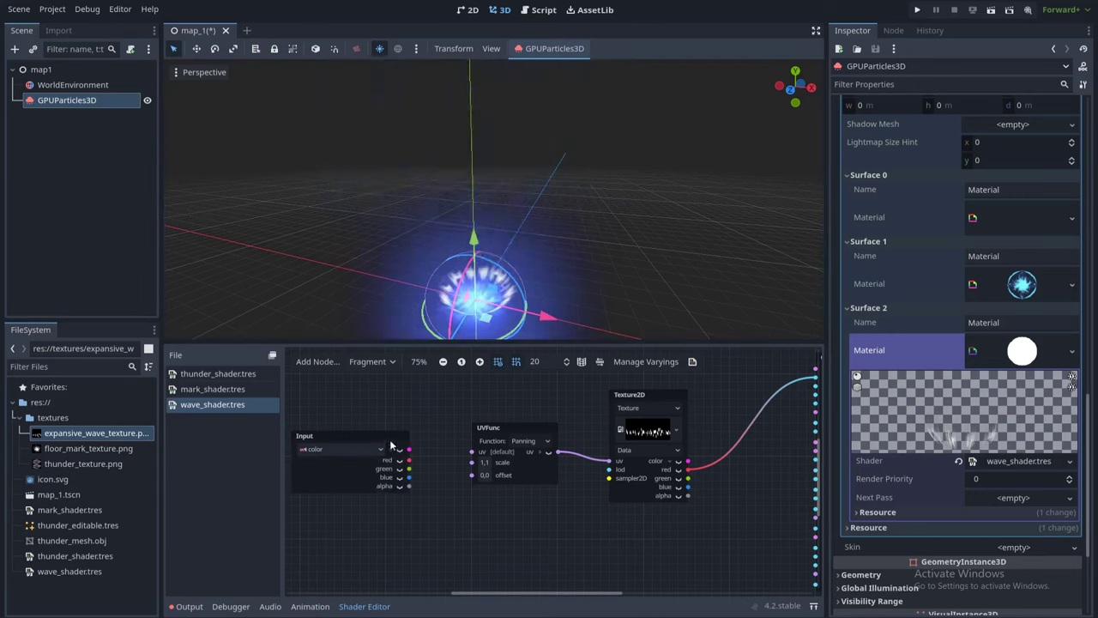
middle_click_drag(409, 424, 441, 424)
left_click_drag(429, 445, 395, 403)
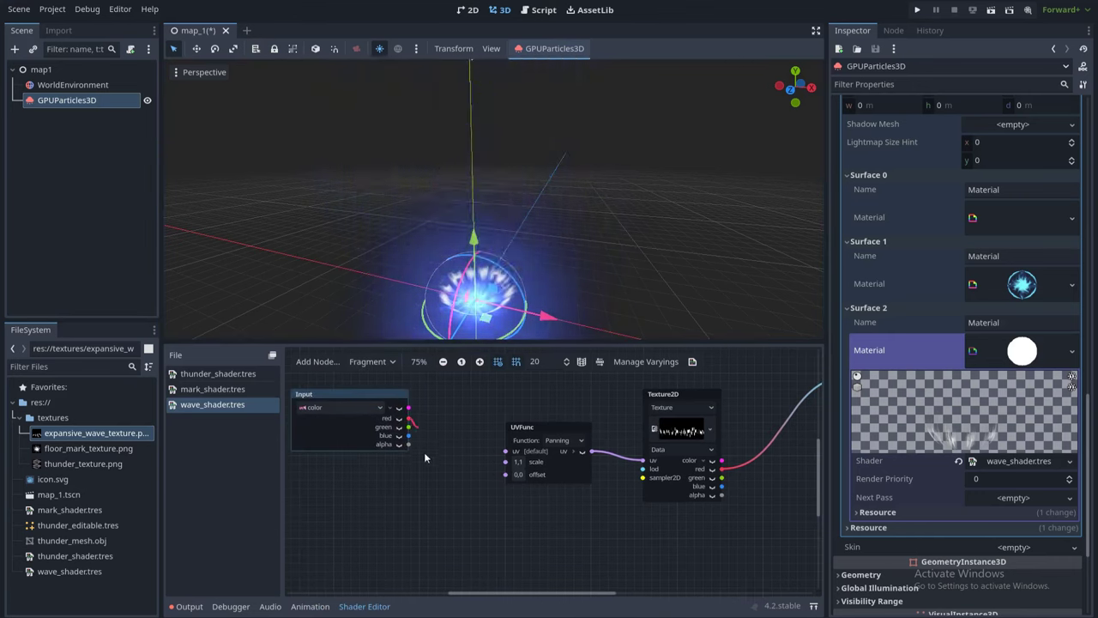
- Add a Vector2 Multiply node fed by the Input node's red channel, connect its result to the UVFunc offset, and save
left_click_drag(434, 493, 440, 483)
type("vector")
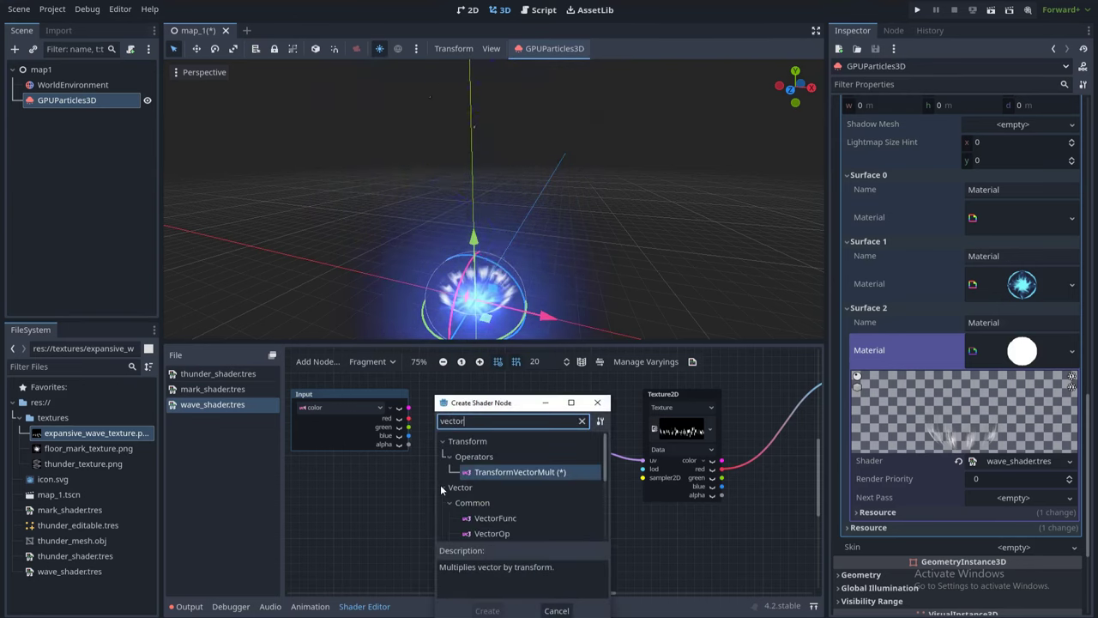
scroll(503, 507, "down", 3)
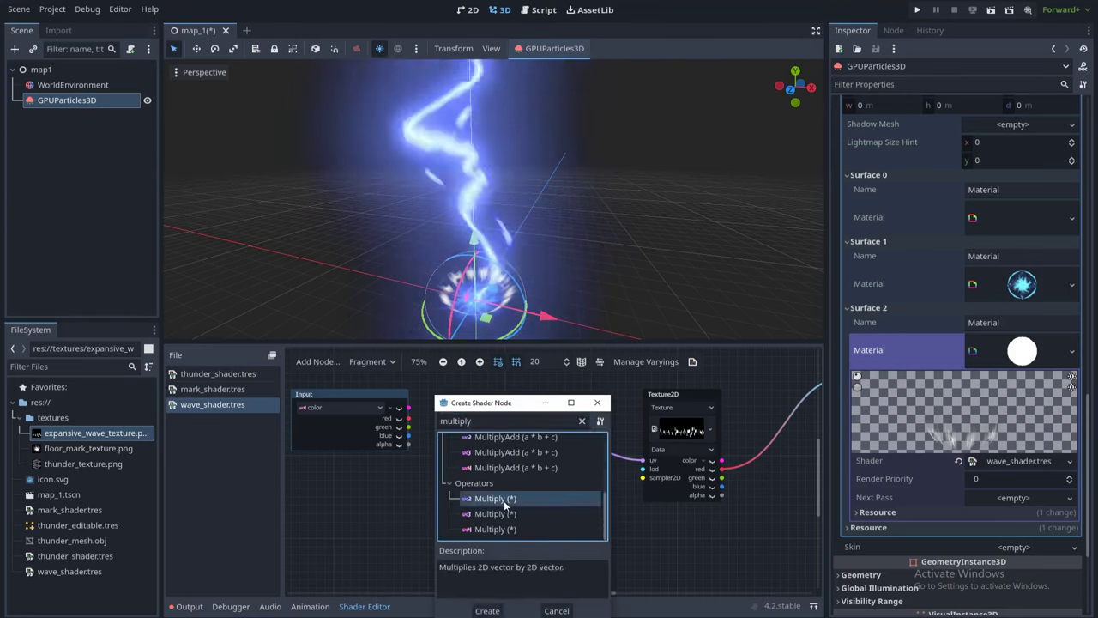
double_click(505, 501)
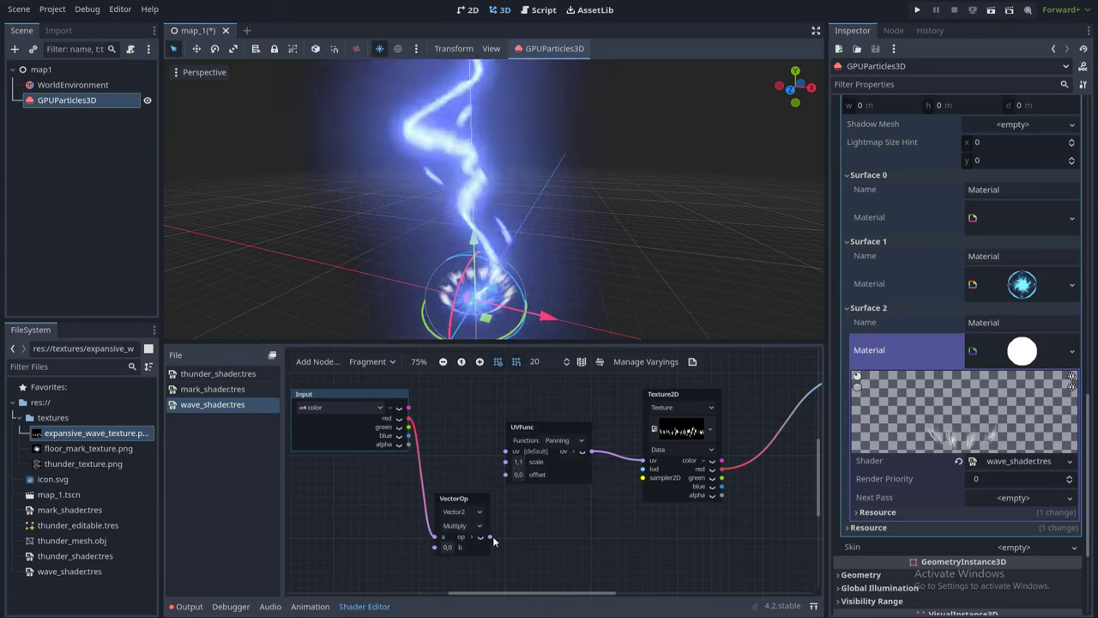
scroll(541, 497, "down", 2)
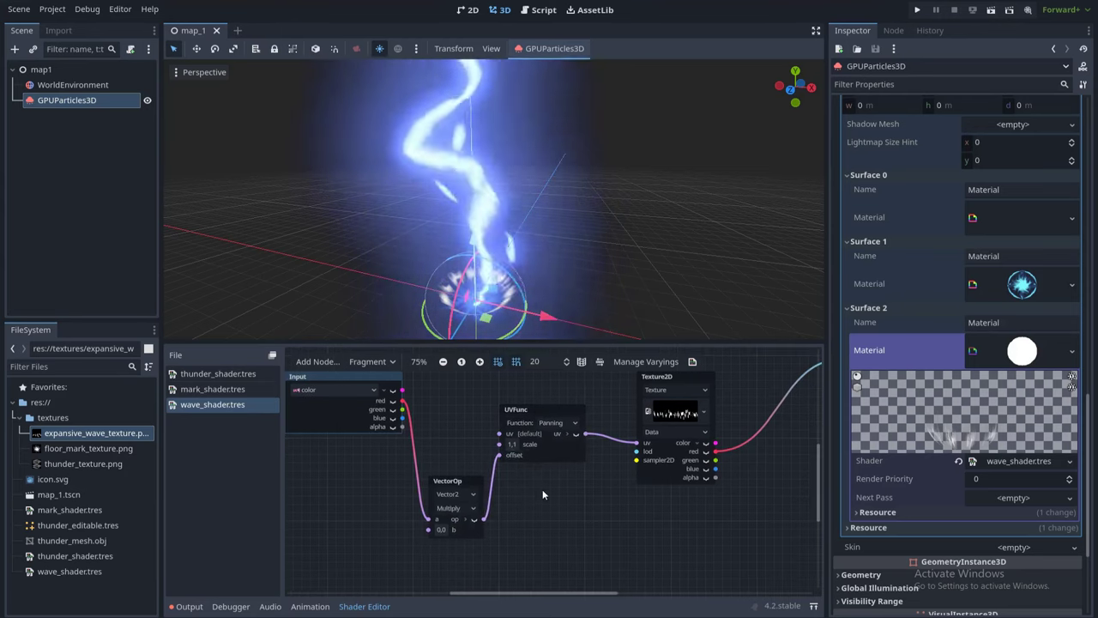
key("ctrl+s")
- Set the VectorOp node's b value to x 0, y 1
scroll(526, 480, "up", 2)
left_click(446, 501)
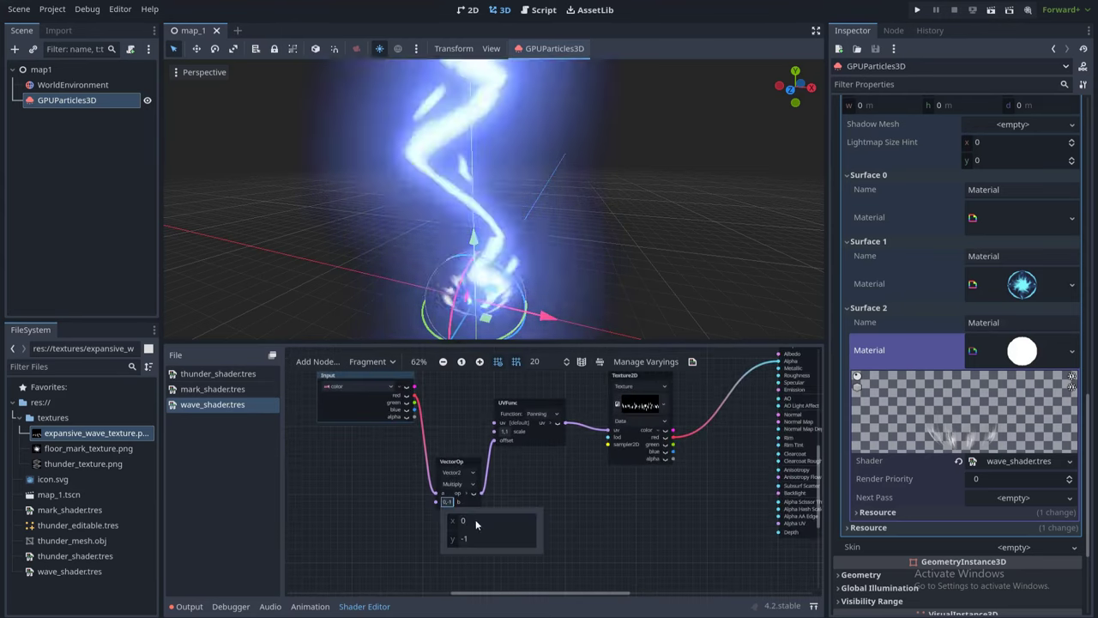
left_click(480, 537)
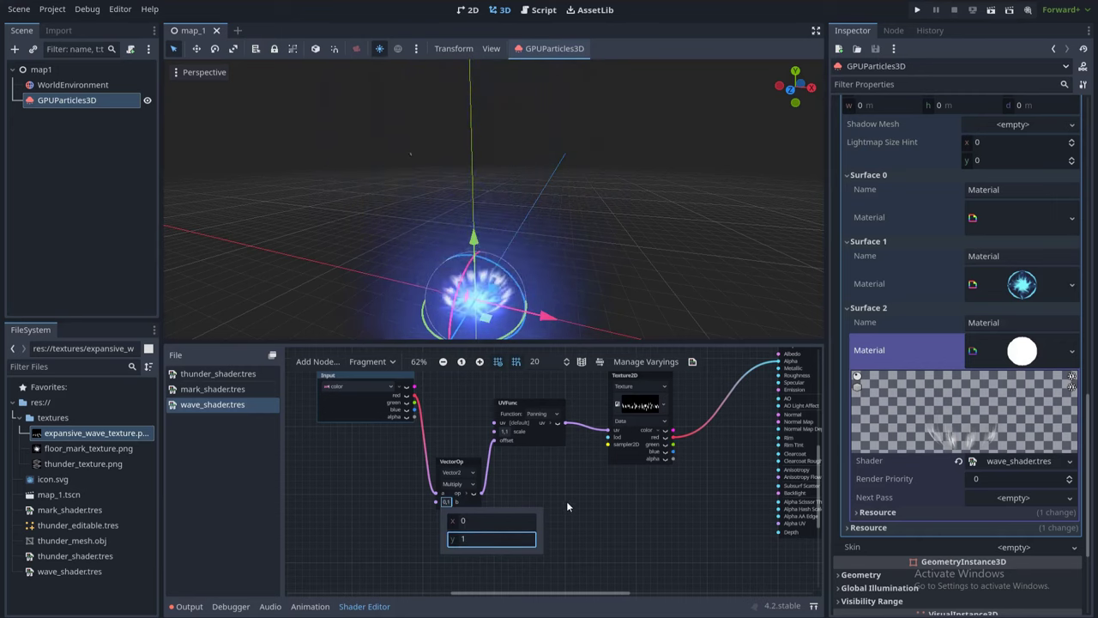
type("1")
key("Return")
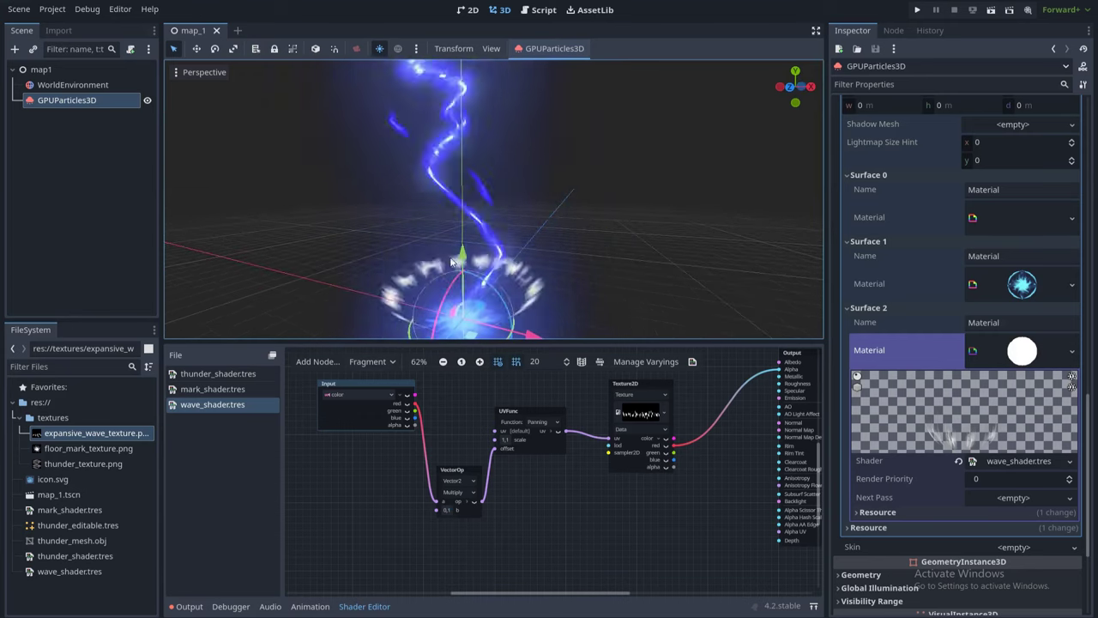
- Add a second Texture2D node to the wave_shader graph
middle_click_drag(607, 496, 519, 429)
scroll(629, 495, "down", 2)
right_click(513, 498)
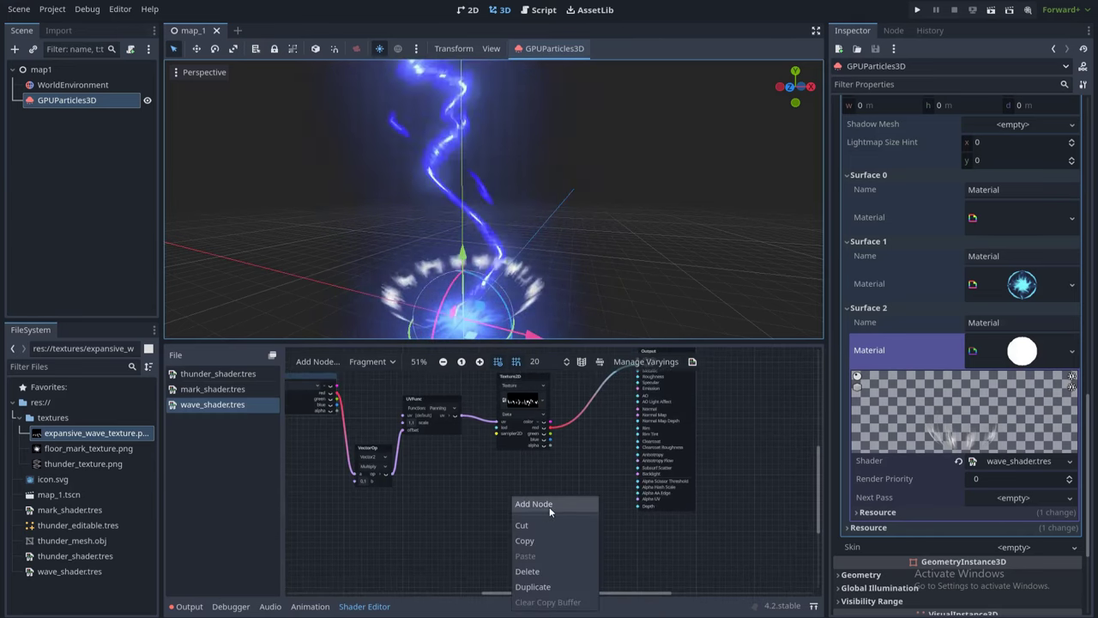
left_click(534, 505)
type("text")
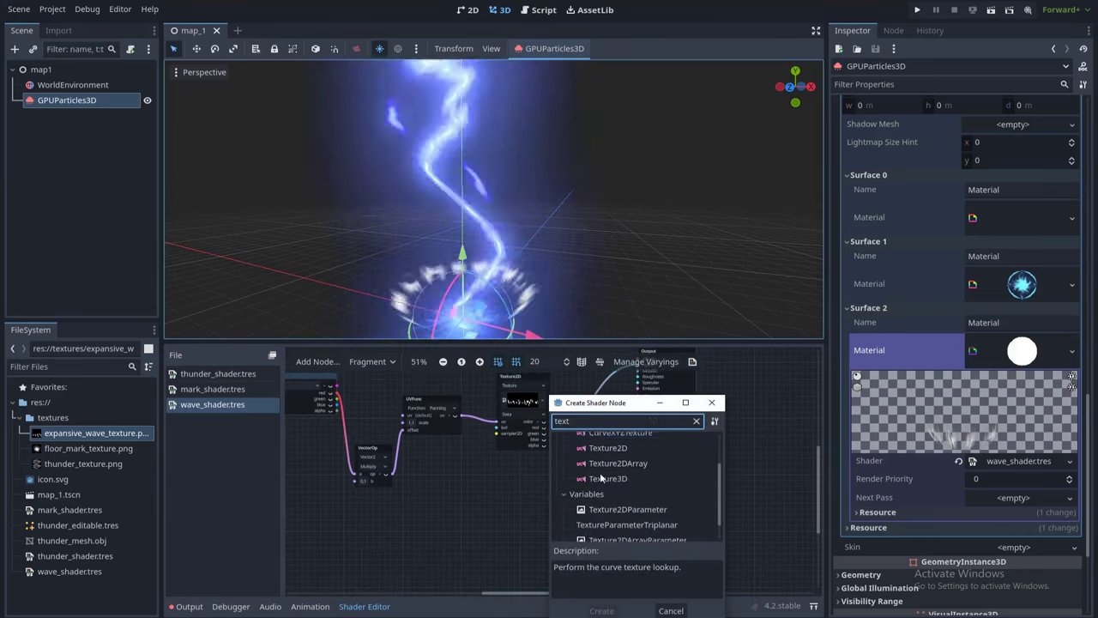
scroll(619, 487, "up", 1)
double_click(625, 463)
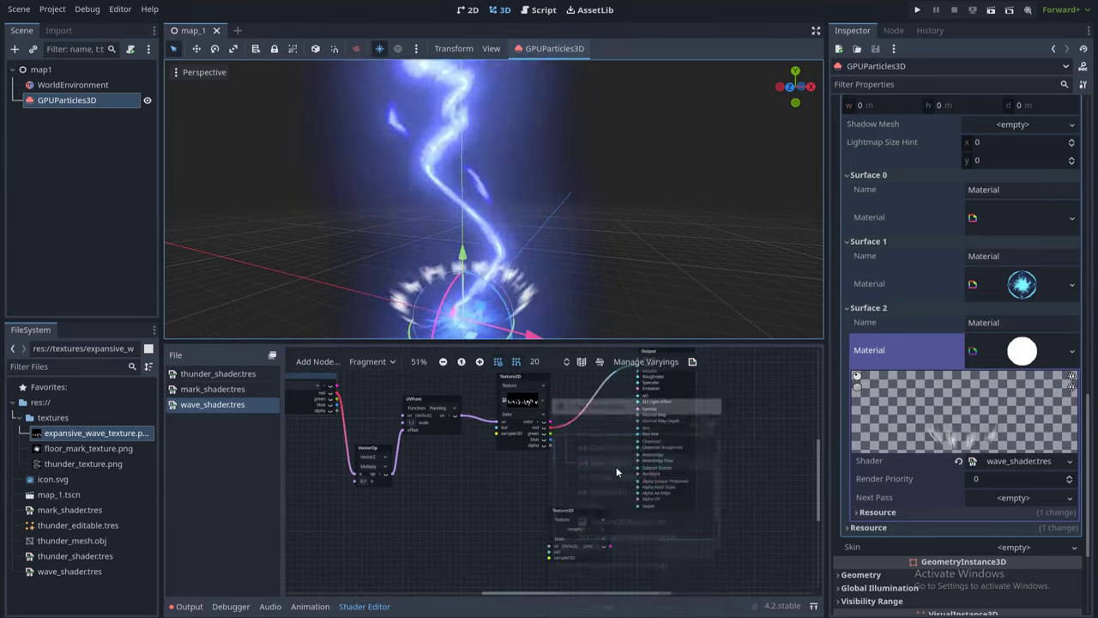
- Assign a new GradientTexture2D to the second Texture2D node and place the node beneath the first one
left_click(594, 526)
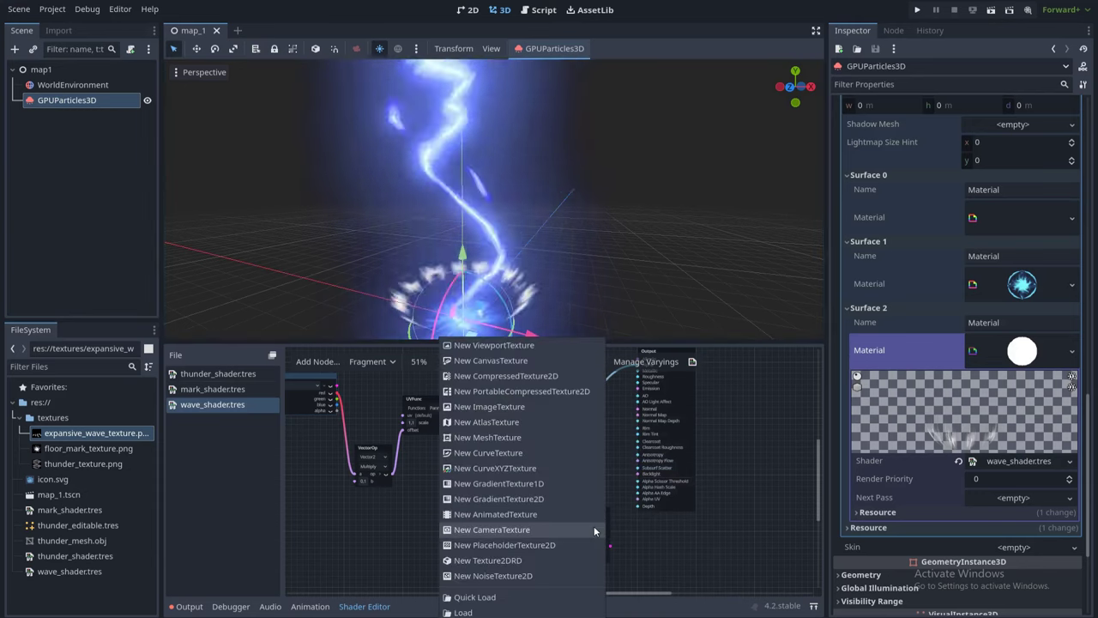
left_click(533, 498)
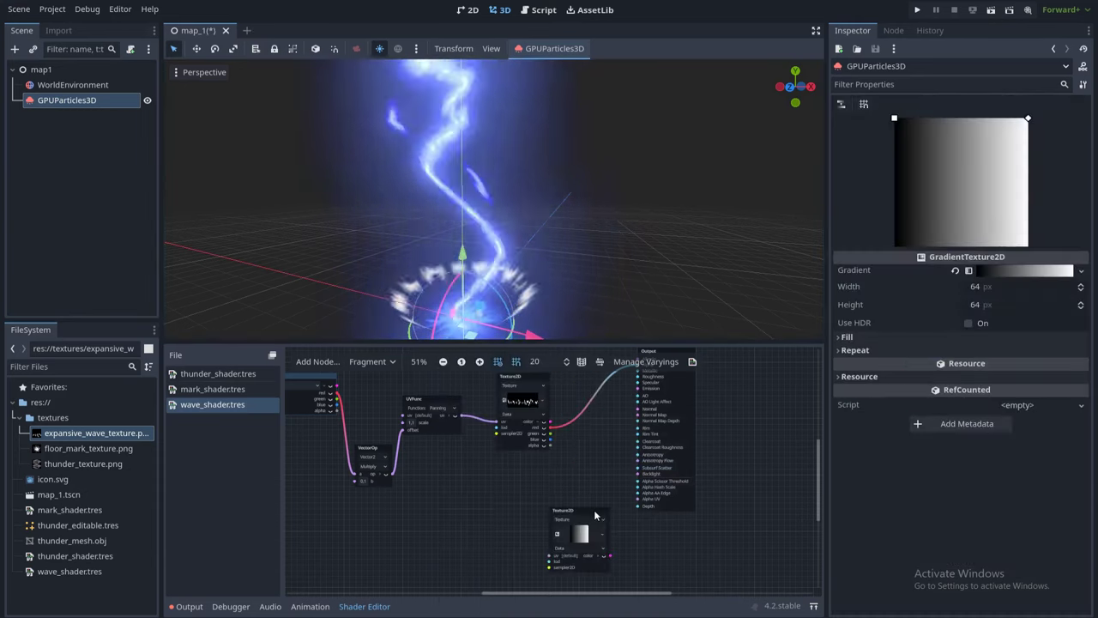
left_click_drag(595, 515, 543, 477)
middle_click_drag(581, 506, 573, 488)
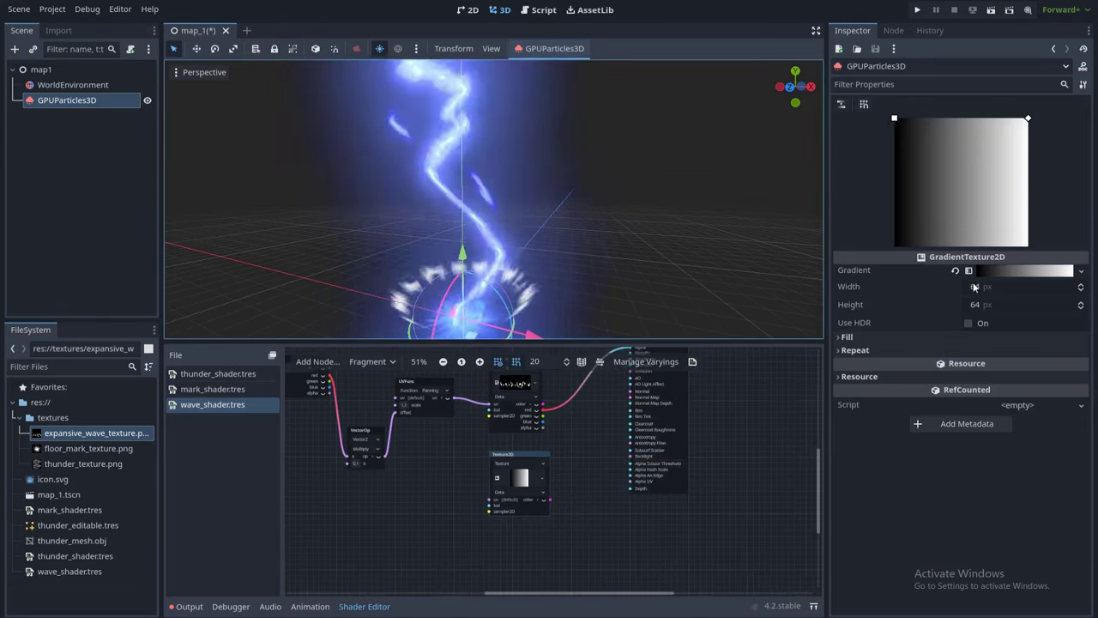
- Set the gradient texture's fill To point to x 0, y 1
left_click(940, 336)
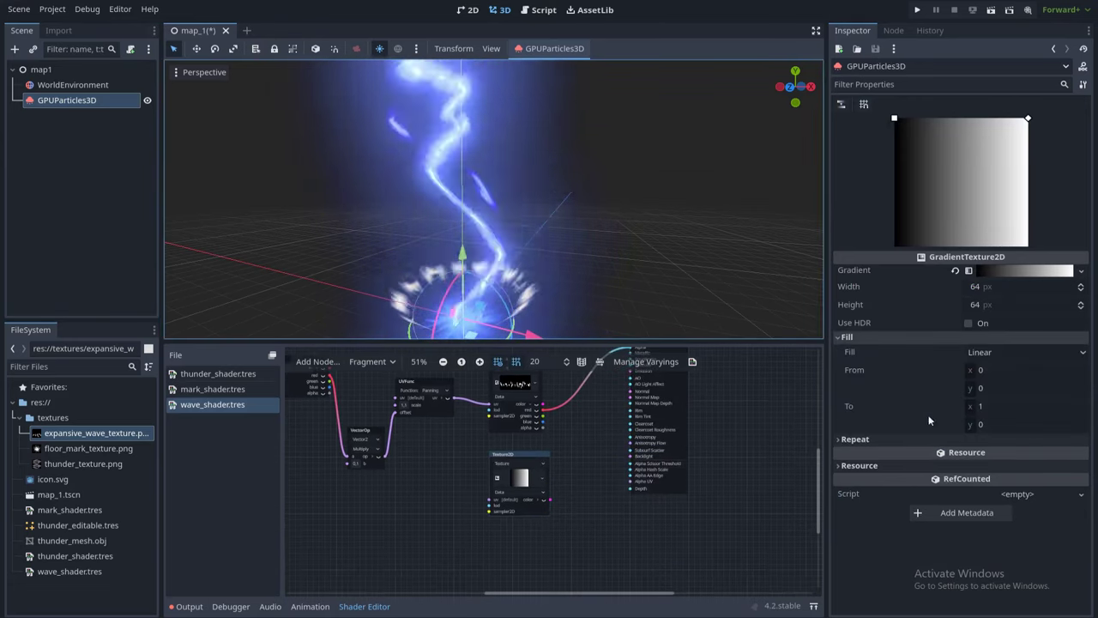
left_click(982, 406)
type("0")
key("Return")
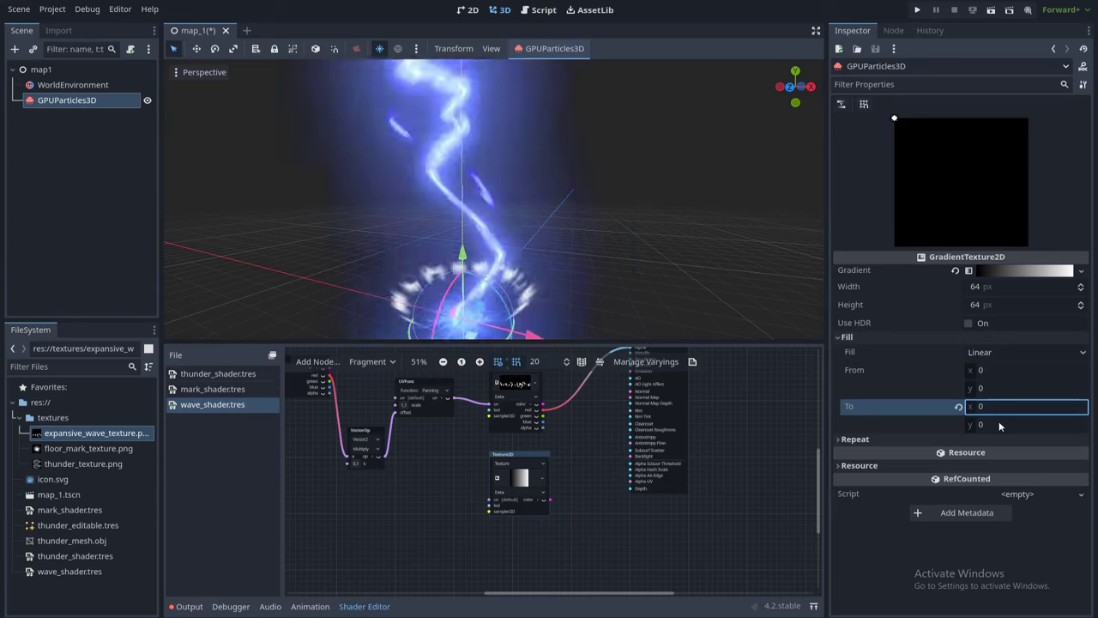
key("Return")
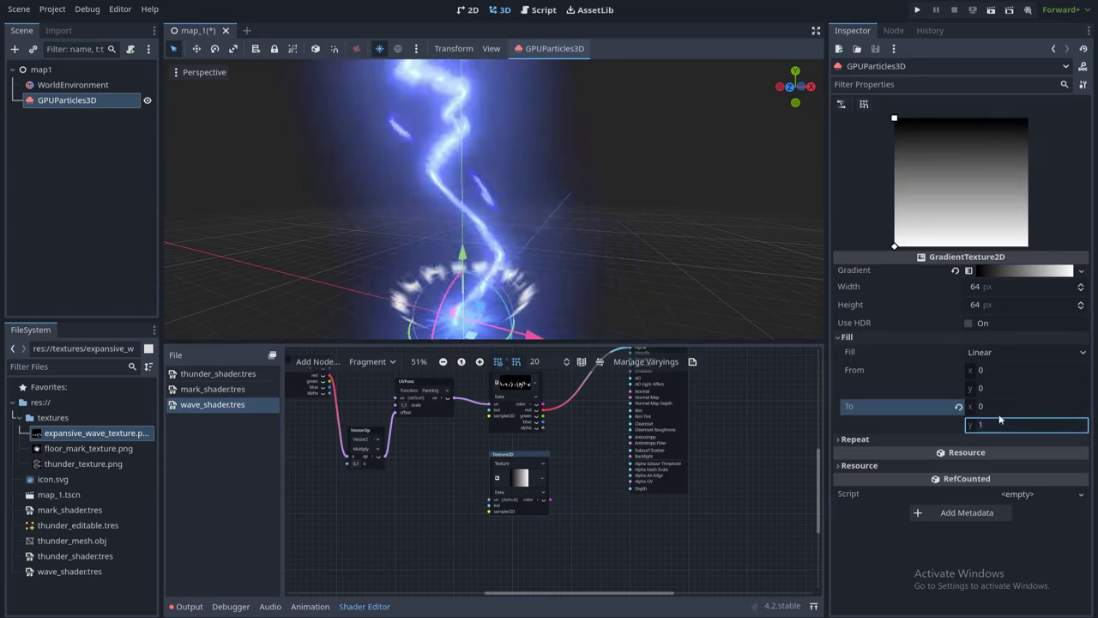
- Add a light grey color stop near the middle of the gradient texture's ramp
left_click(1010, 271)
mouse_move(840, 319)
left_mouse_down()
mouse_move(919, 317)
mouse_move(838, 317)
left_mouse_up()
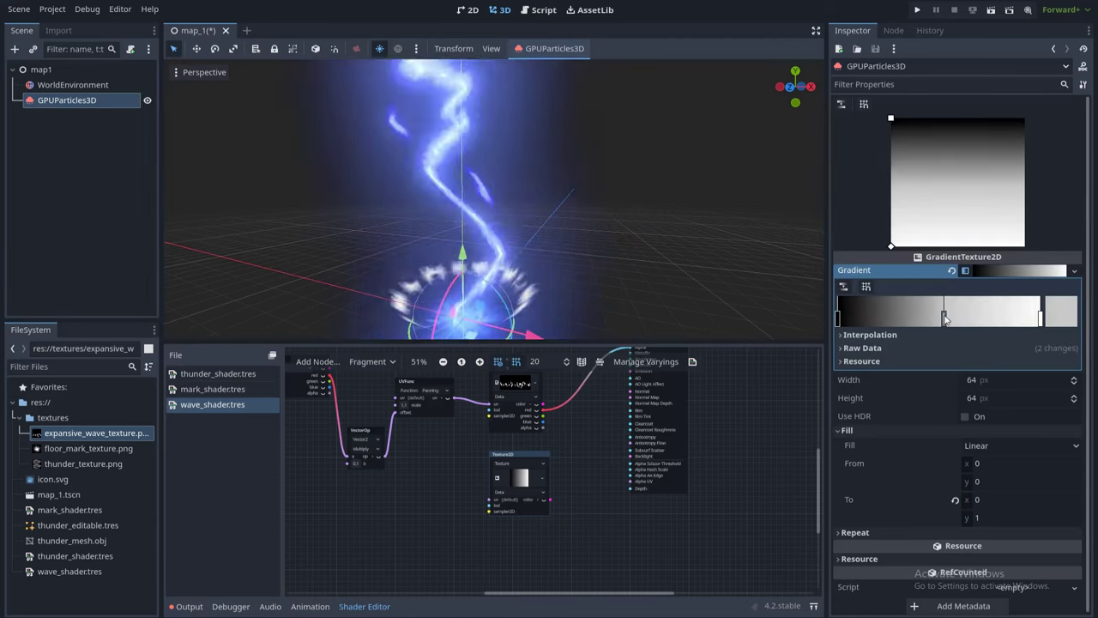
left_click(937, 319)
left_click_drag(937, 320, 943, 319)
scroll(583, 481, "up", 1)
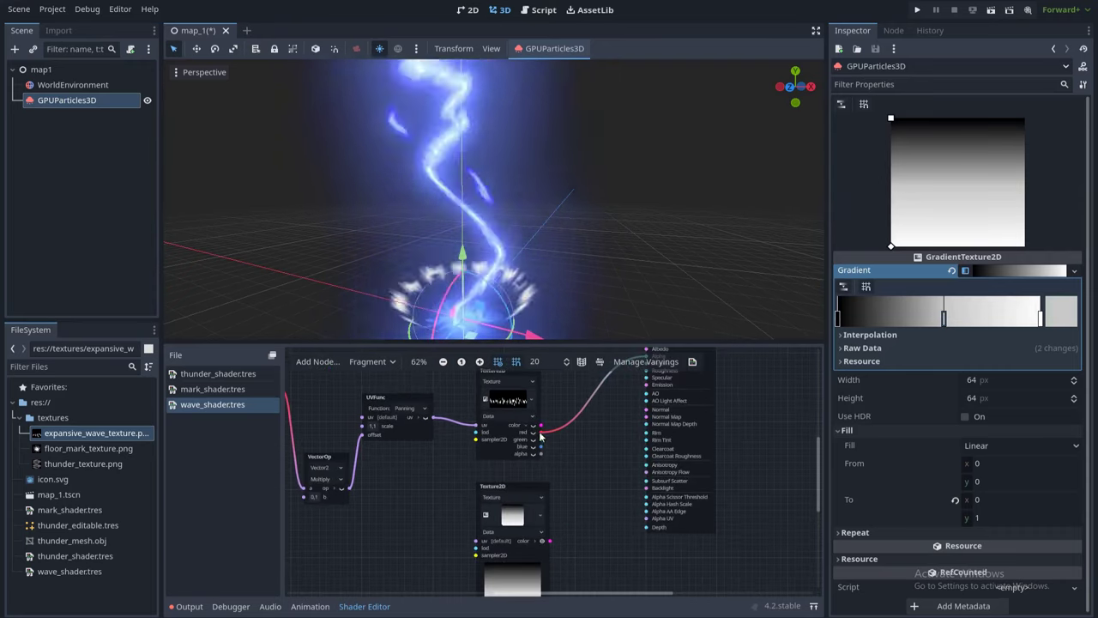
- Multiply the wave texture's red channel by the gradient texture's color with a float Multiply node and connect the result to Alpha
left_click_drag(541, 432, 585, 403)
type("mult")
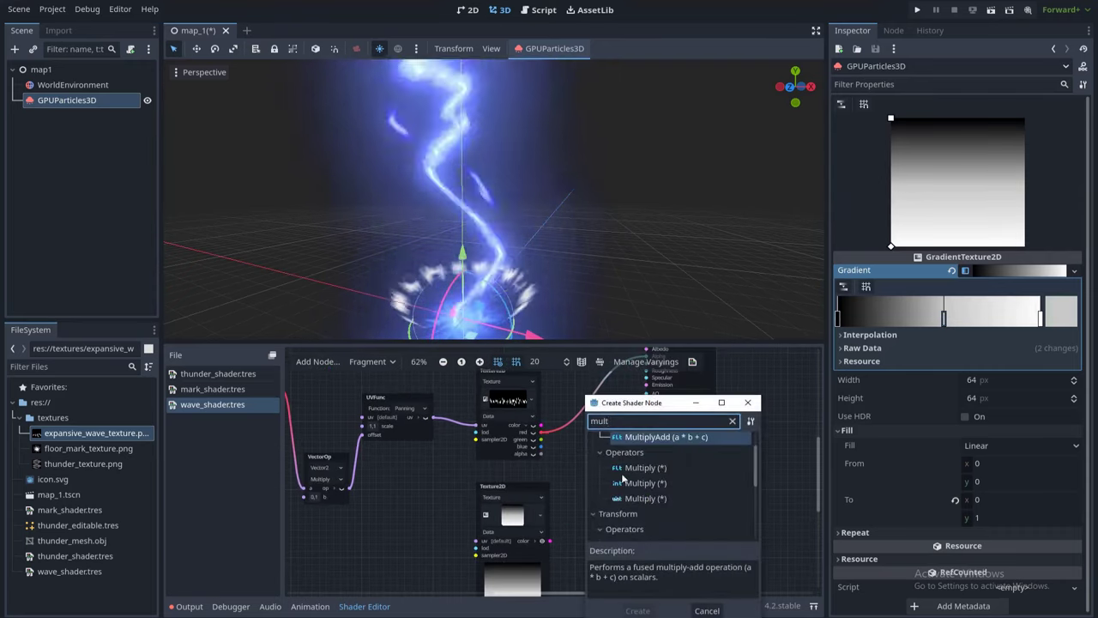
double_click(644, 468)
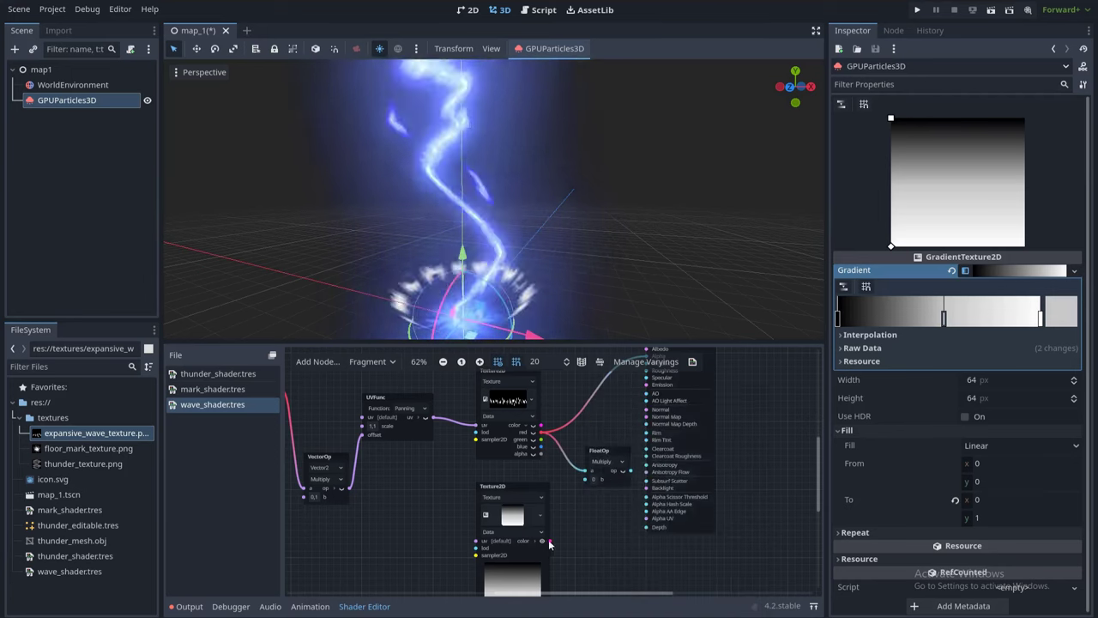
left_click_drag(550, 540, 585, 478)
middle_click_drag(606, 390, 587, 431)
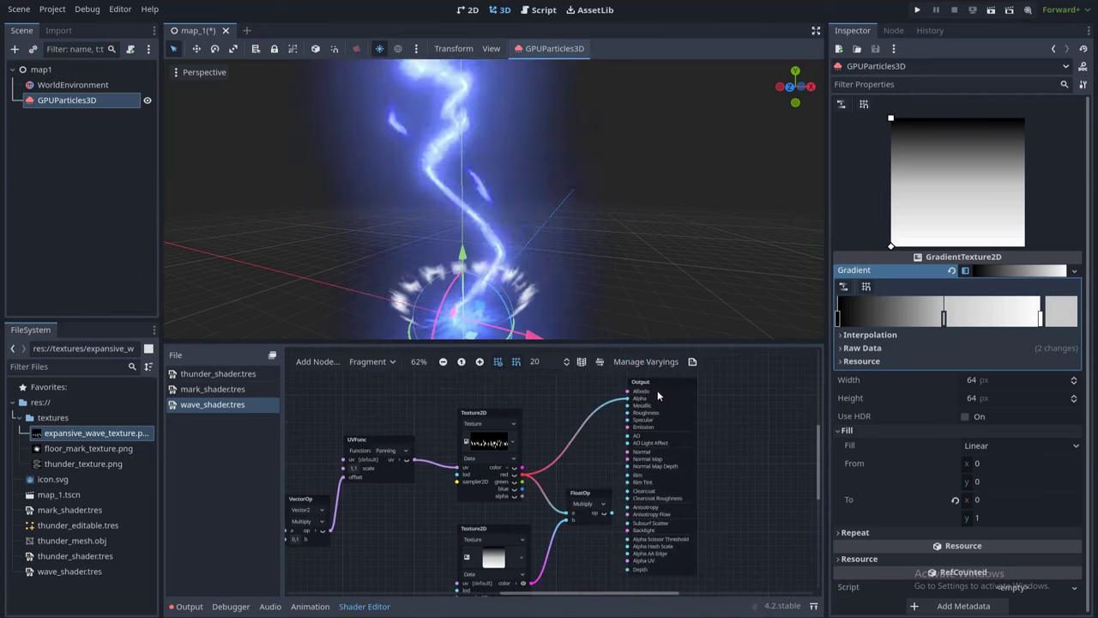
left_click_drag(611, 513, 627, 398)
- Add a white stop near the end of the gradient and make the final stop black
left_click_drag(1039, 319, 1002, 318)
left_click(1040, 318)
left_click(1054, 320)
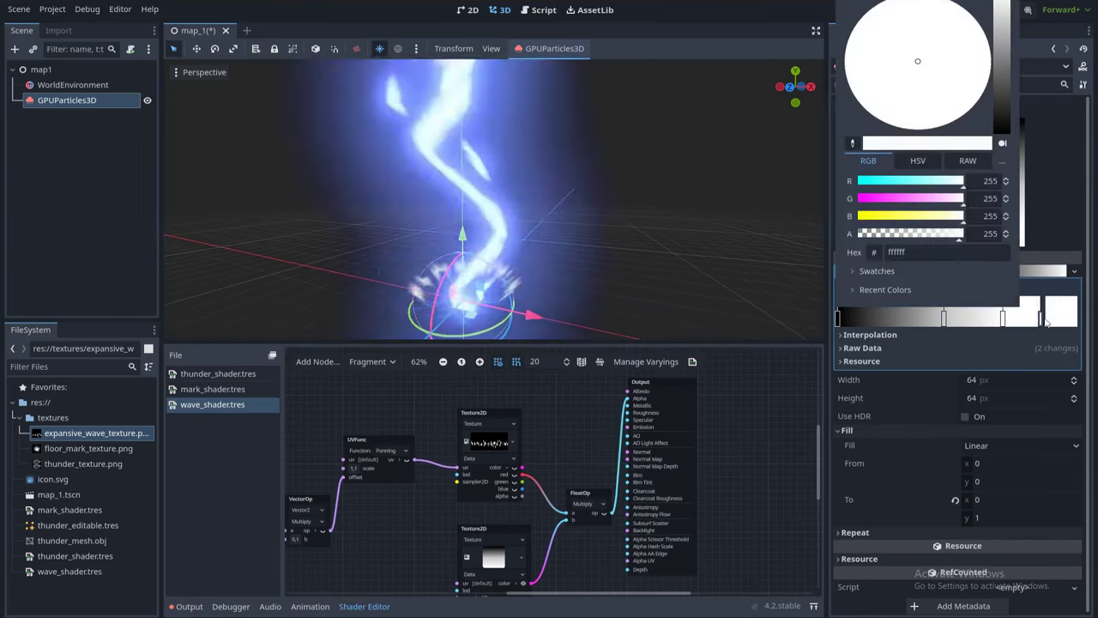
left_click_drag(1005, 115, 1011, 163)
left_click(1027, 350)
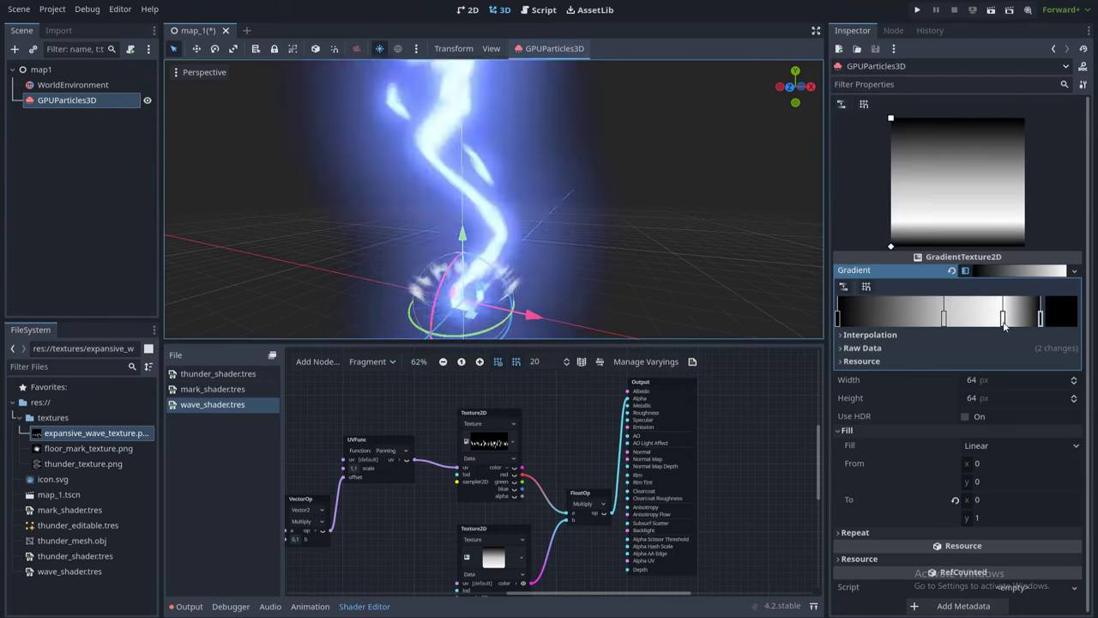
- Shift the gradient's middle stop slightly toward the black start and check the wave in the viewport
left_click_drag(943, 319, 925, 322)
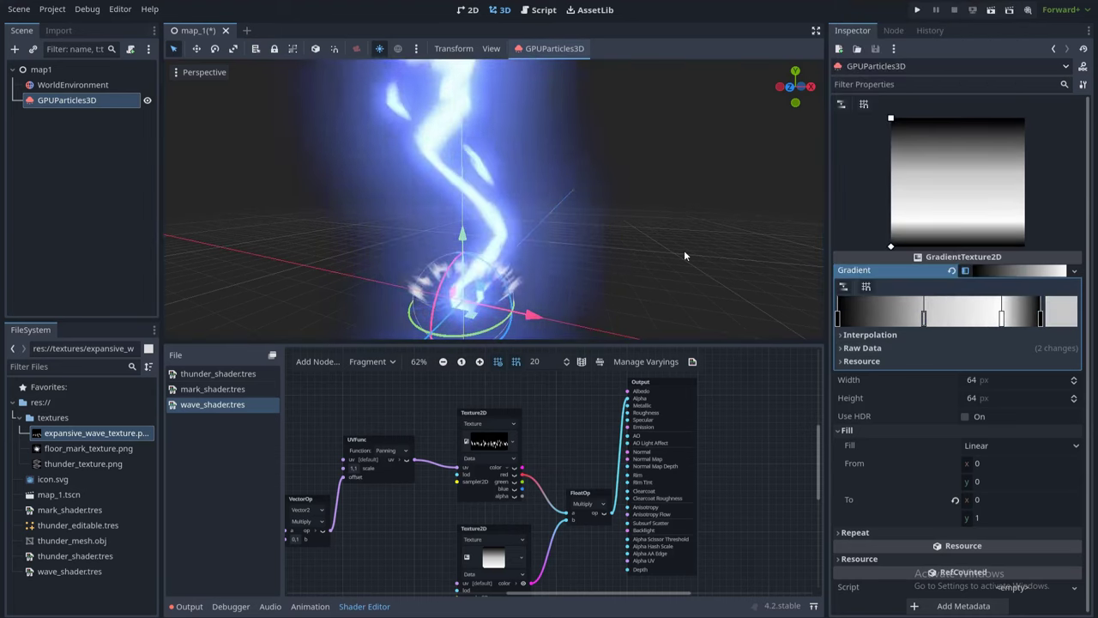
left_click(664, 248)
scroll(608, 266, "down", 6)
middle_click_drag(591, 273, 582, 238, "shift")
- Move the Output node farther from the Multiply node and add a ColorParameter node near it
middle_click_drag(581, 423, 561, 458)
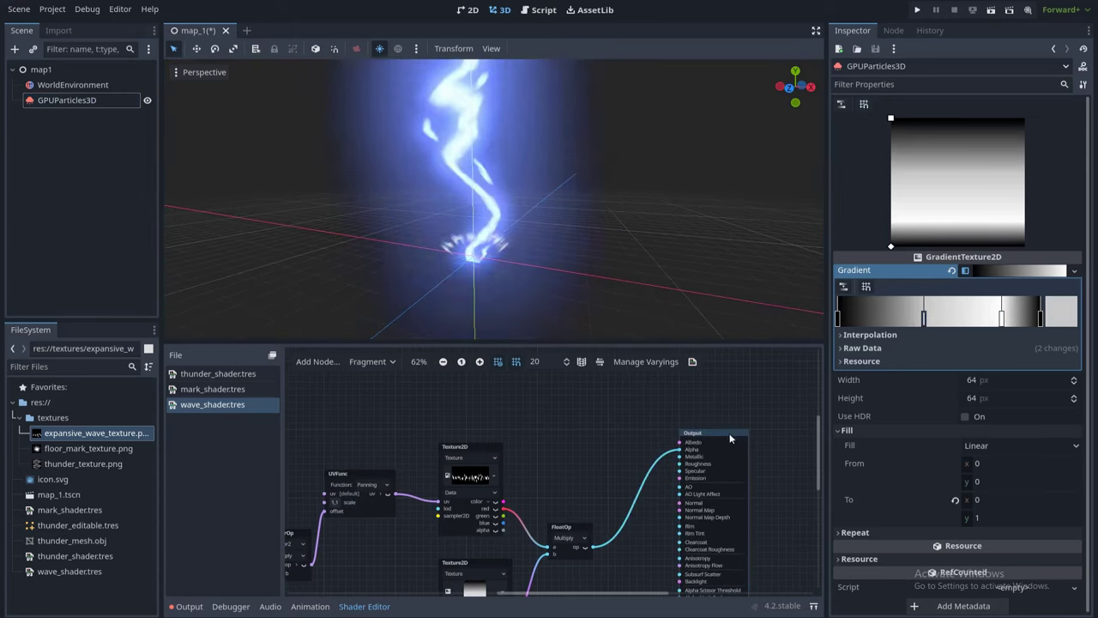
middle_click_drag(601, 425, 591, 442)
right_click(591, 442)
type("multcolor")
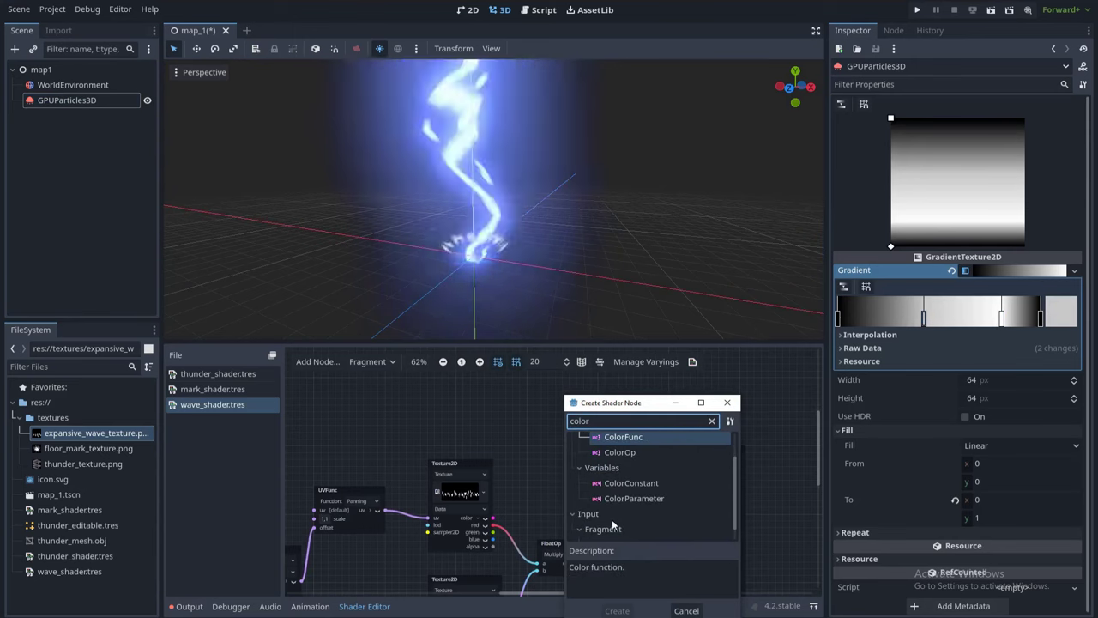
left_click(637, 500)
double_click(637, 502)
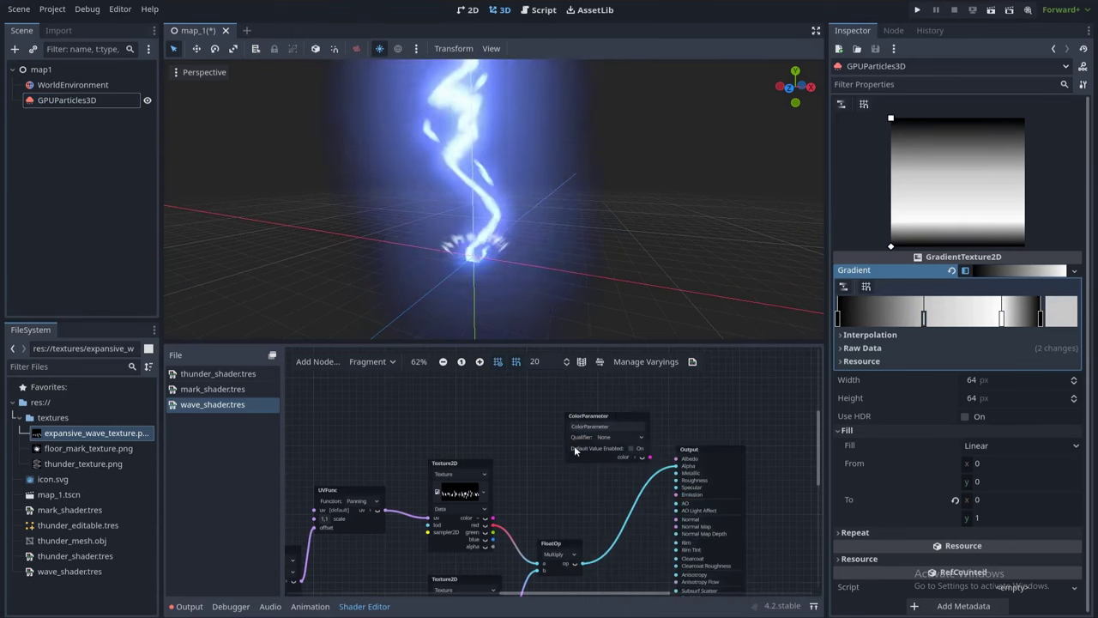
- Name the color parameter Wave_Color and enable its default value
scroll(583, 448, "up", 1)
left_click_drag(615, 414, 552, 404)
left_click(548, 416)
type("Wave Color")
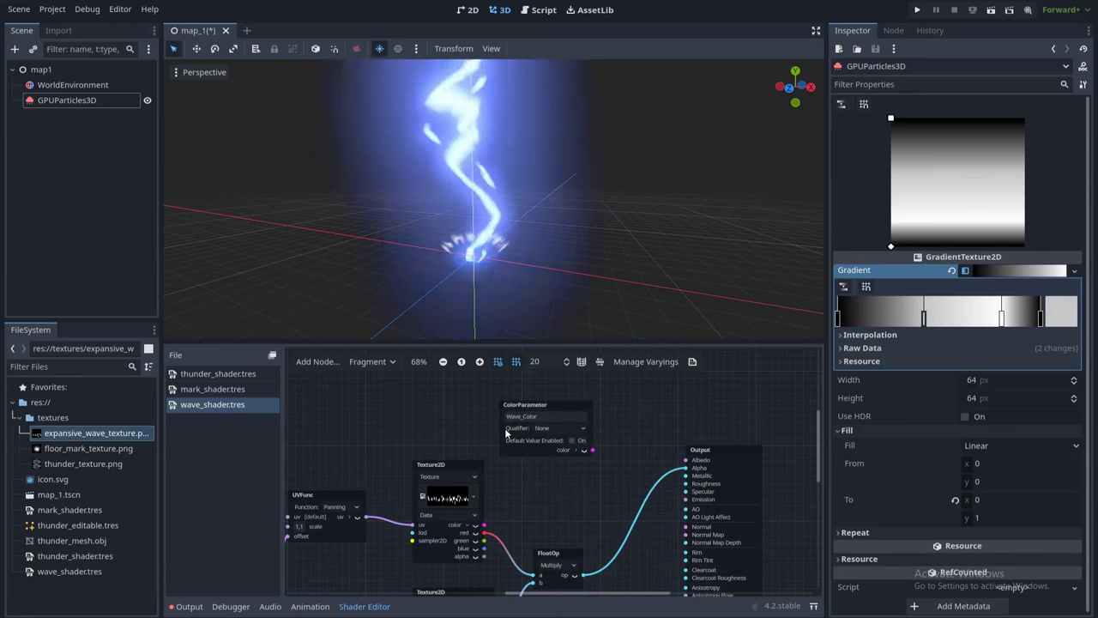
left_click(571, 440)
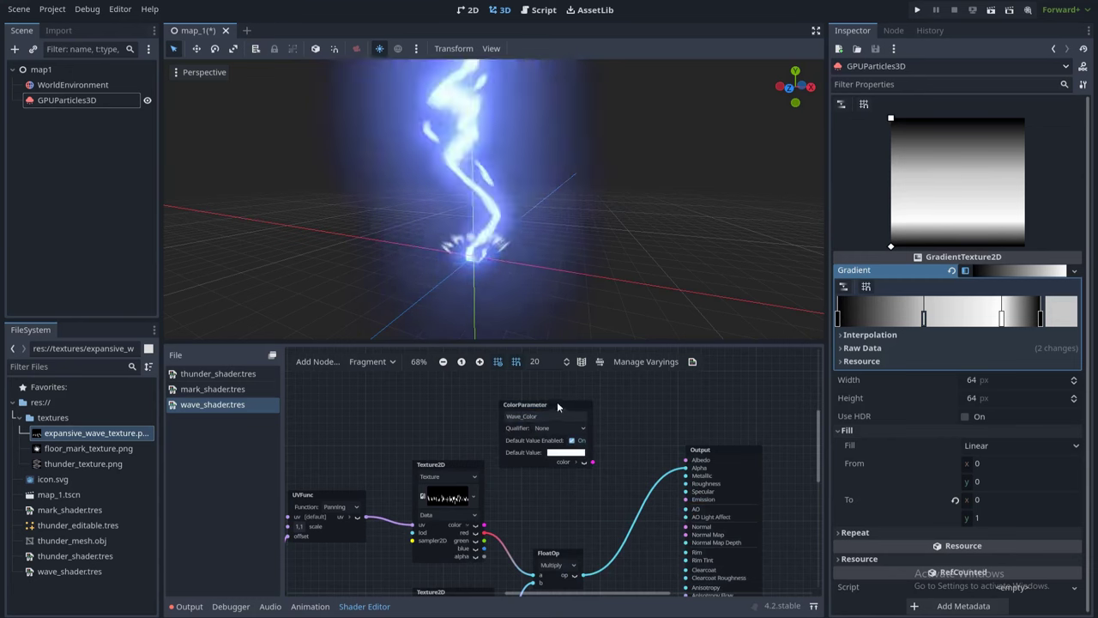
- Reposition the Wave_Color node, connect its color output to the Output node's Albedo, and save
left_click_drag(557, 401, 541, 387)
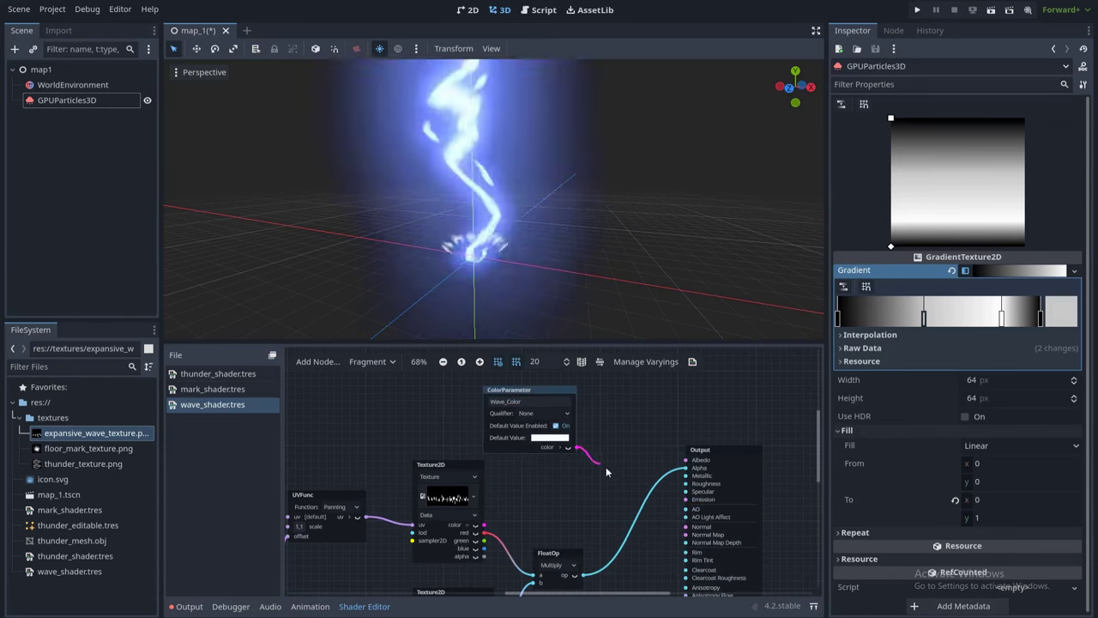
left_click_drag(577, 447, 686, 460)
key("ctrl+s")
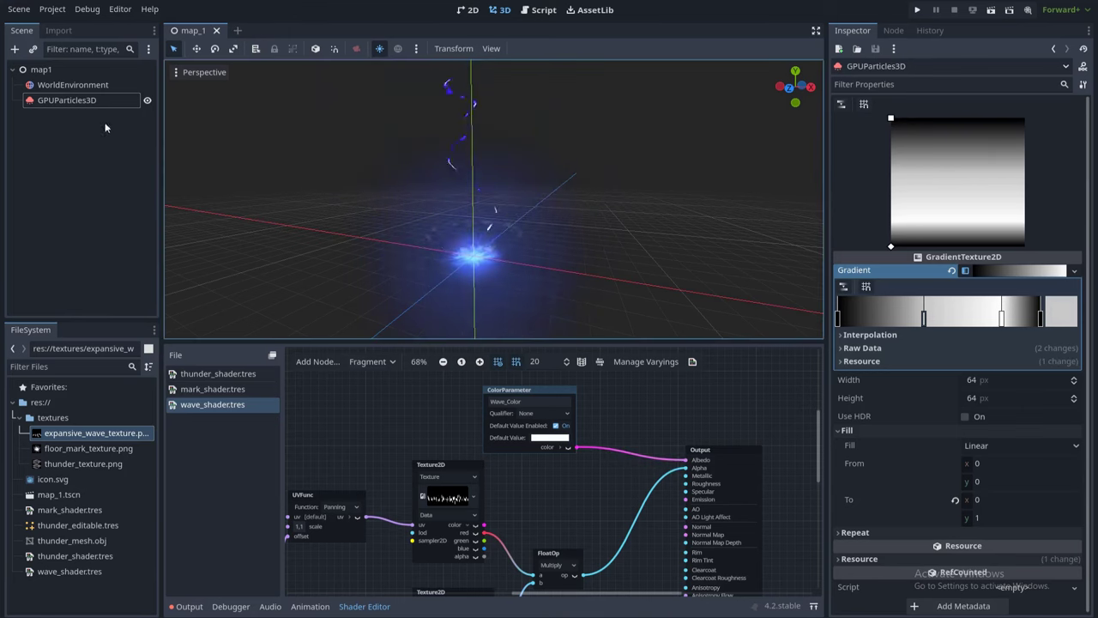
- In the GPUParticles3D mesh's Surface 2 material, set the Wave Color shader parameter to raw R 0.5, G 1 and B 4
left_click(86, 101)
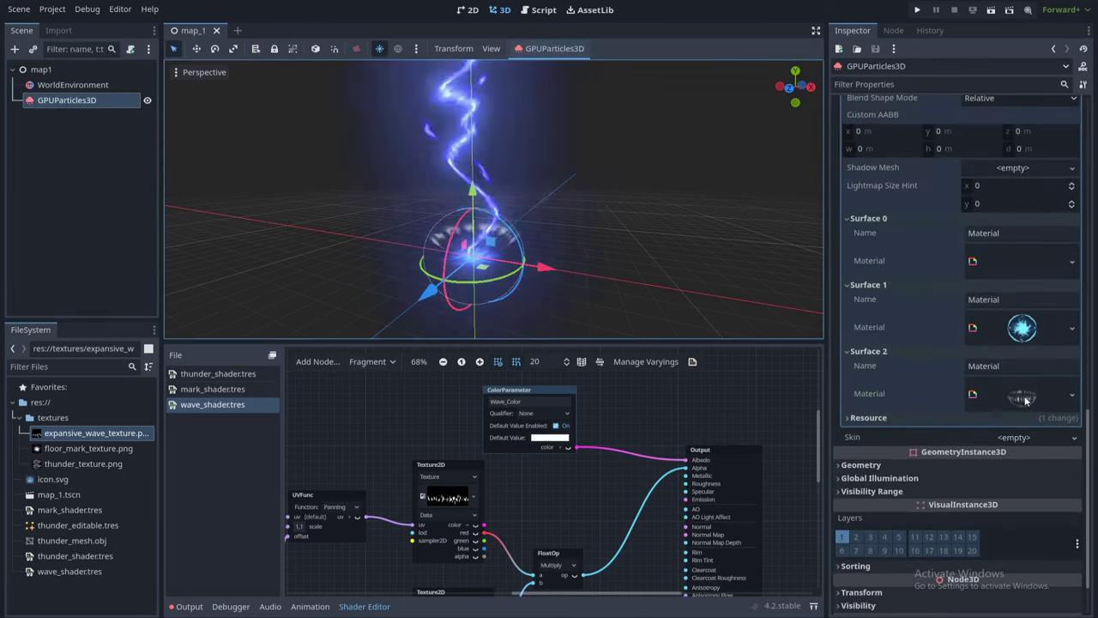
left_click(1021, 397)
scroll(961, 508, "down", 2)
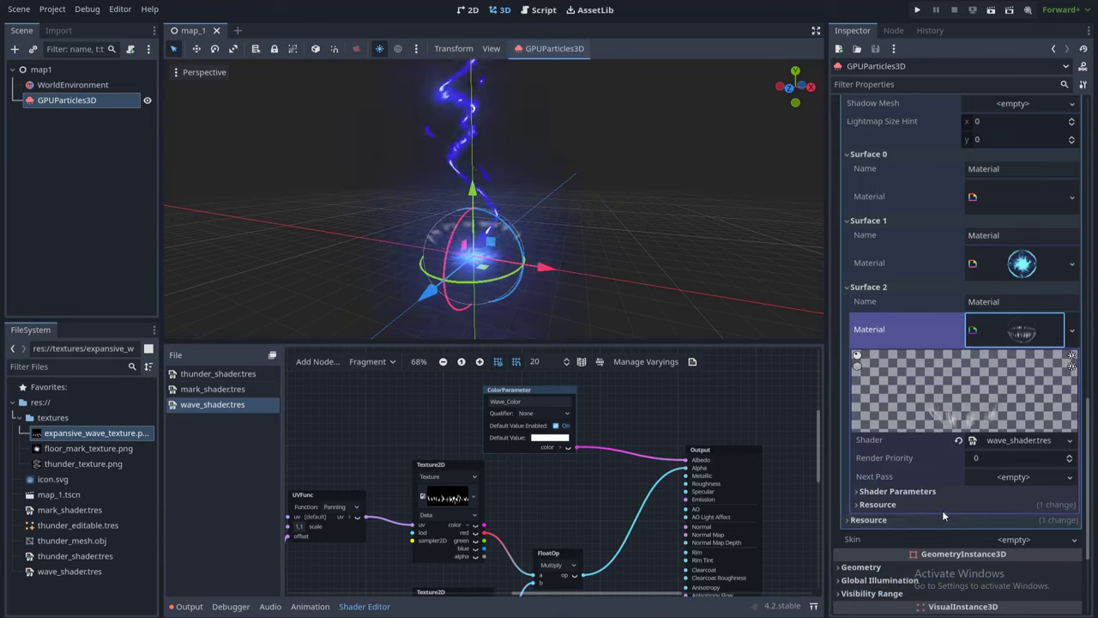
left_click(944, 491)
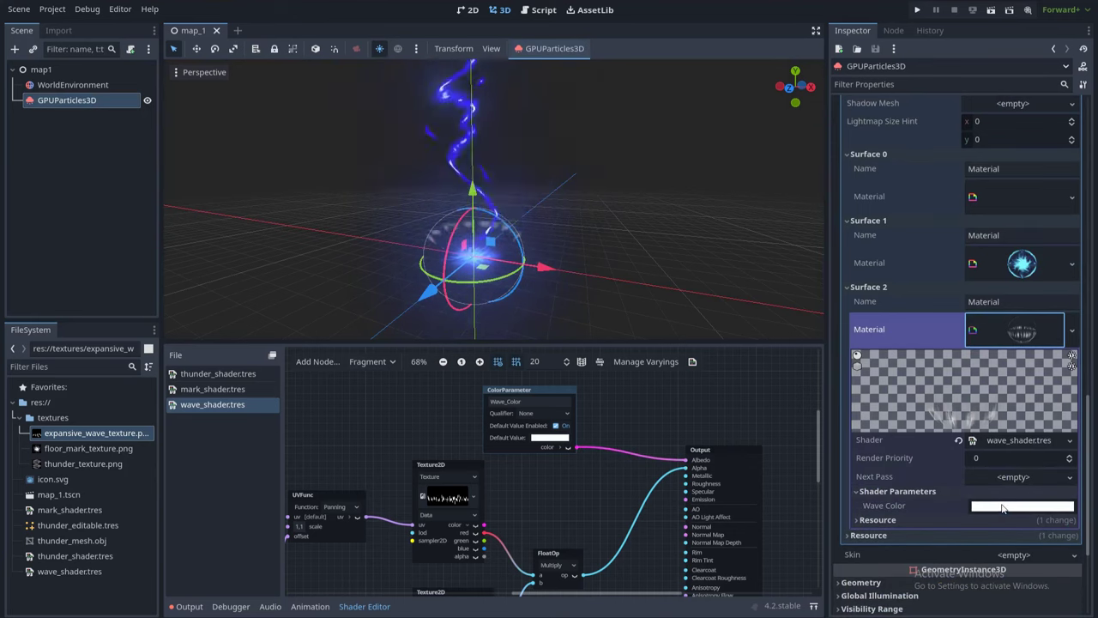
left_click(1002, 508)
left_click(1044, 351)
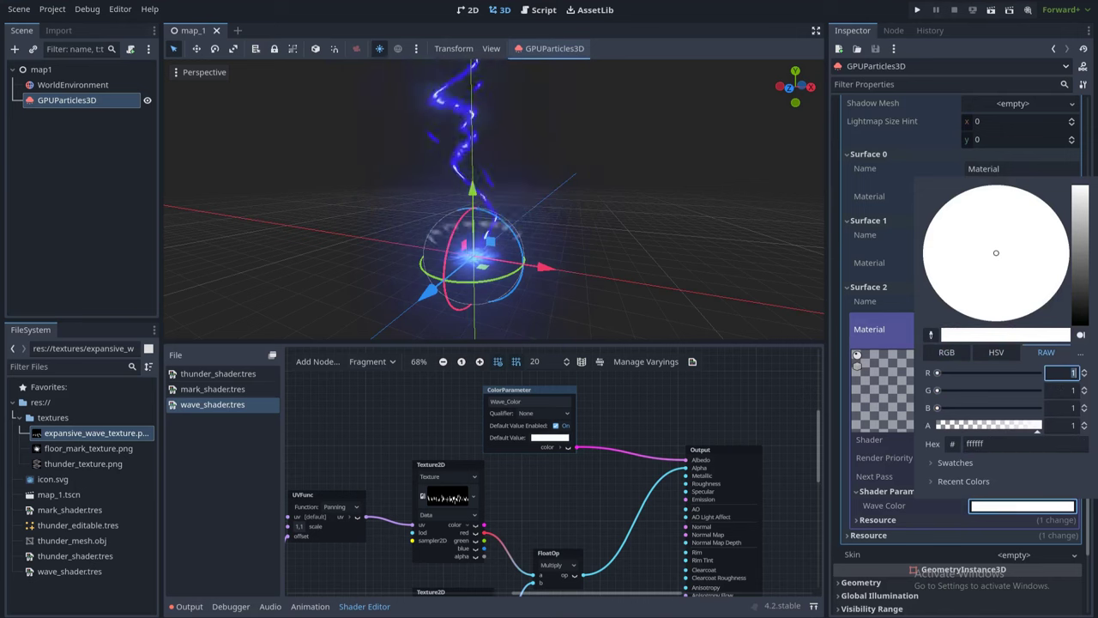
type("0.5")
key("Return")
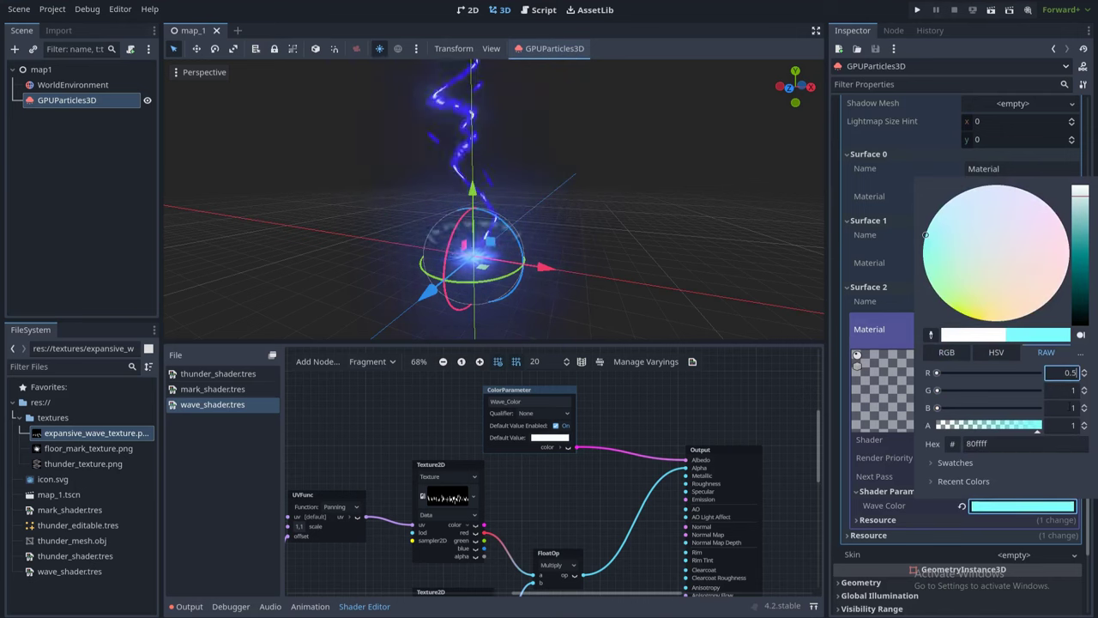
type("4")
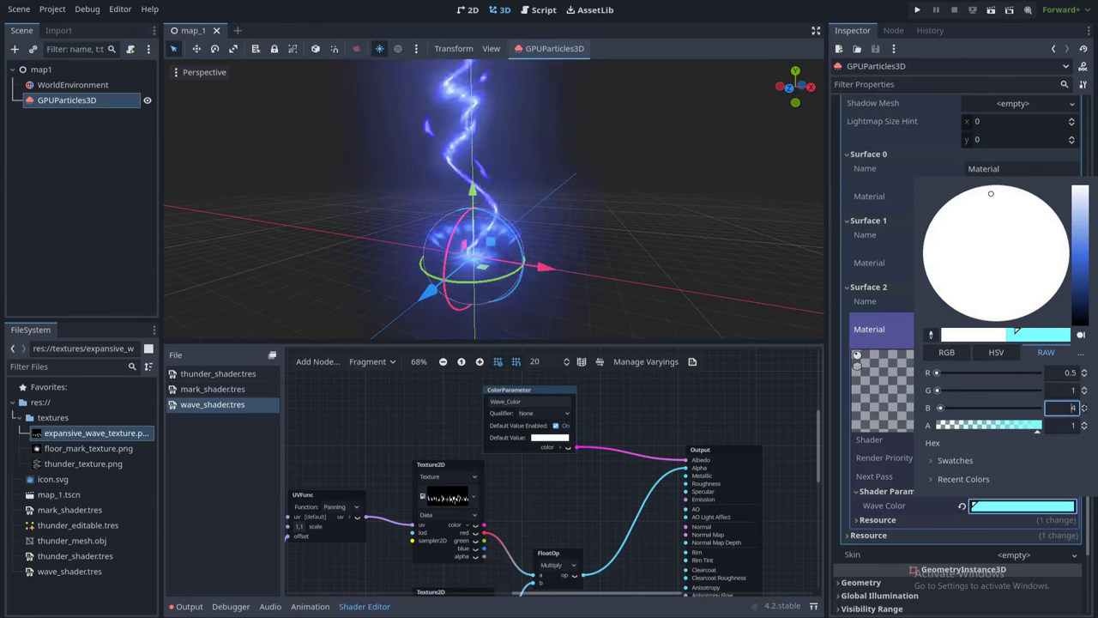
left_click(648, 247)
left_click(620, 211)
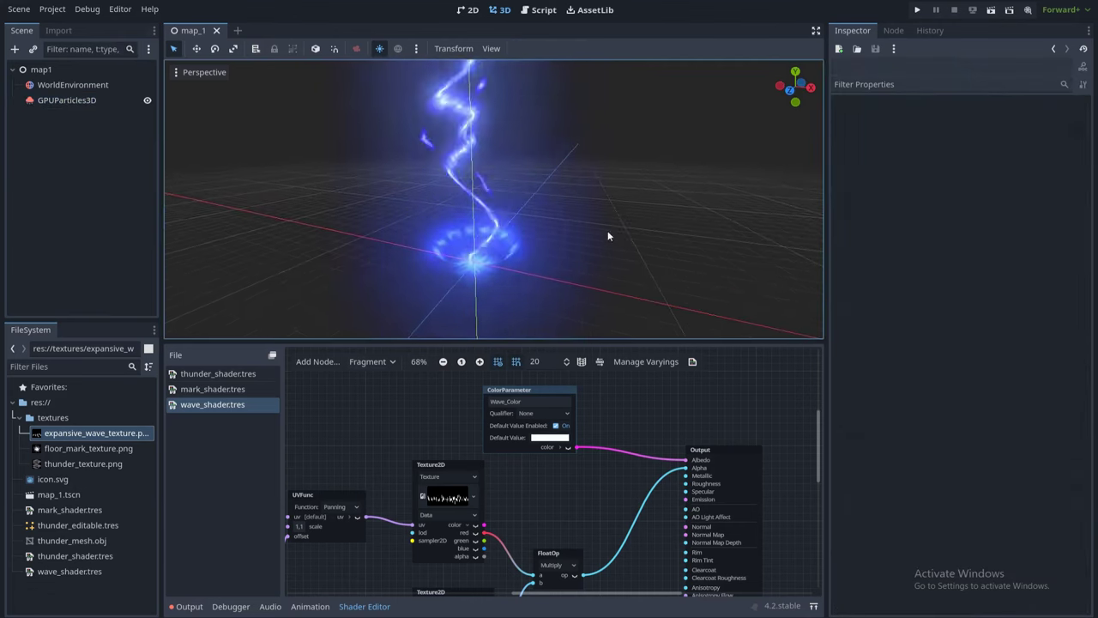
- Collapse the shader editor to enlarge the viewport, and set the GPUParticles3D node's particle Amount to 2
scroll(594, 233, "down", 3)
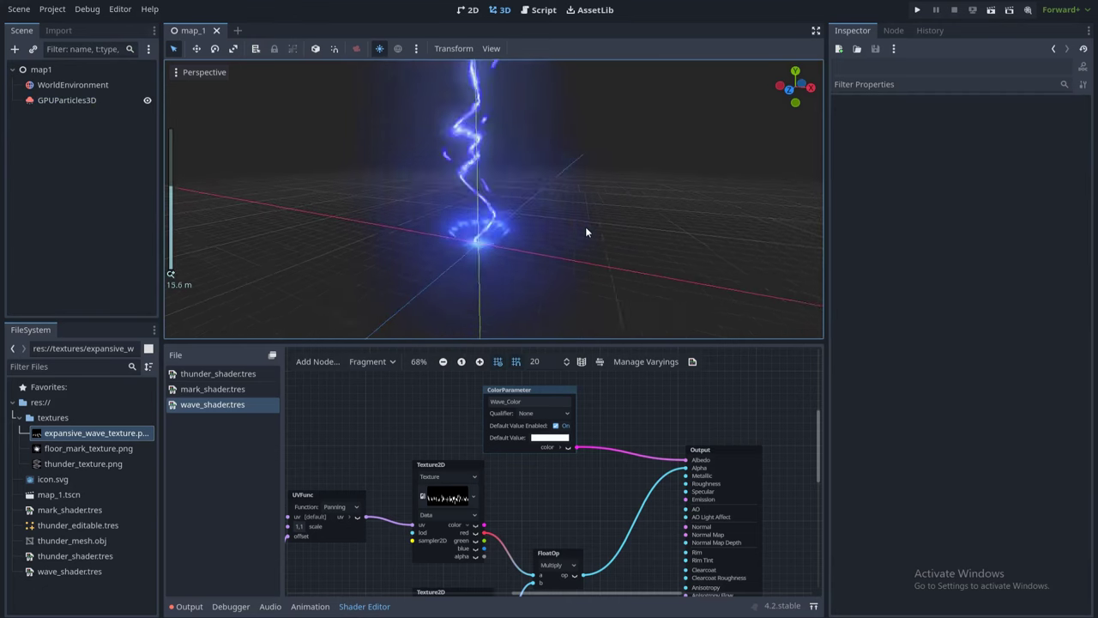
scroll(600, 229, "up", 2)
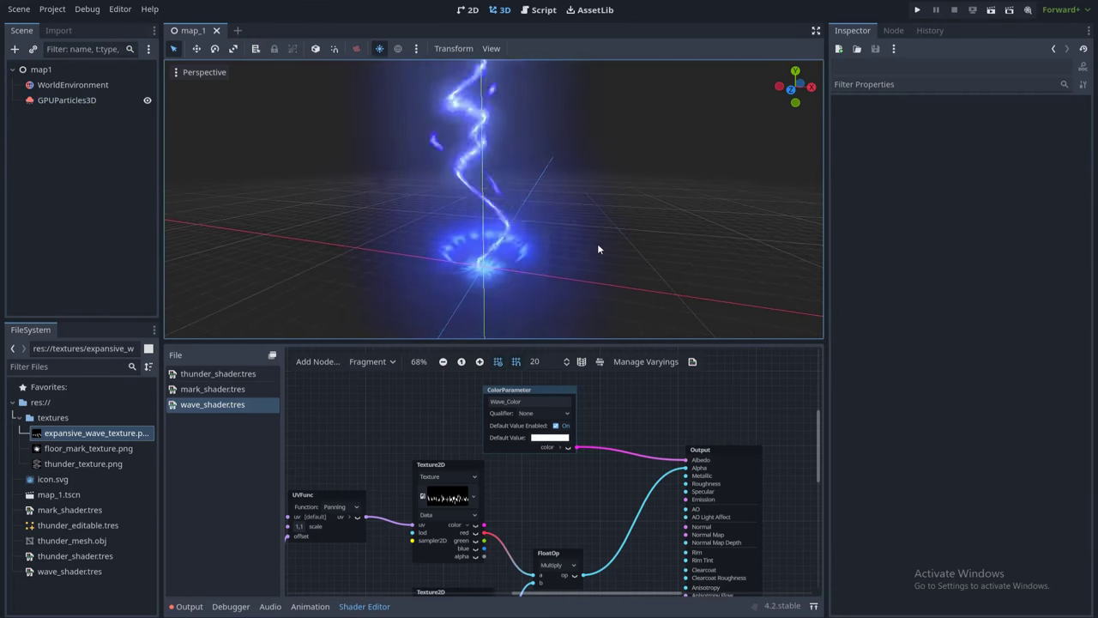
middle_click_drag(597, 243, 736, 296)
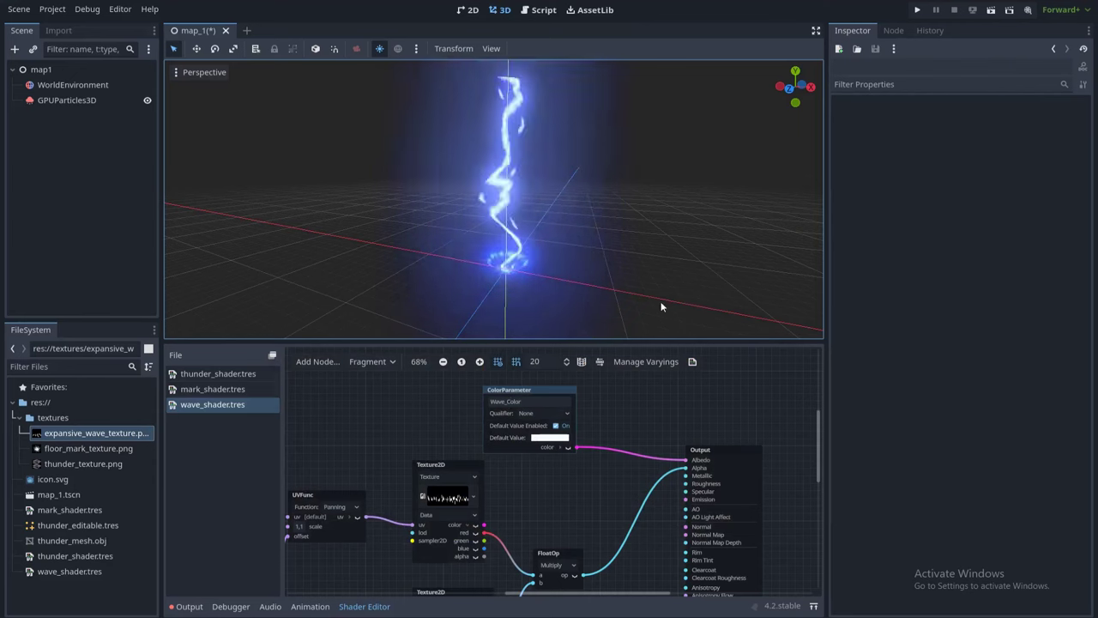
left_click(377, 606)
left_click(80, 101)
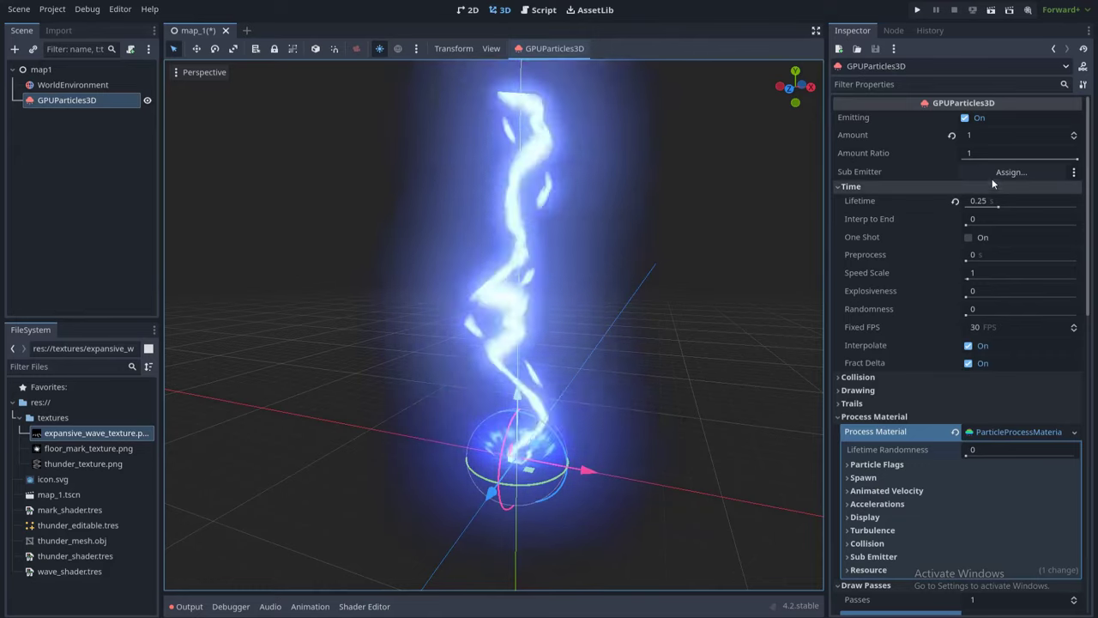
left_click(979, 136)
type("2")
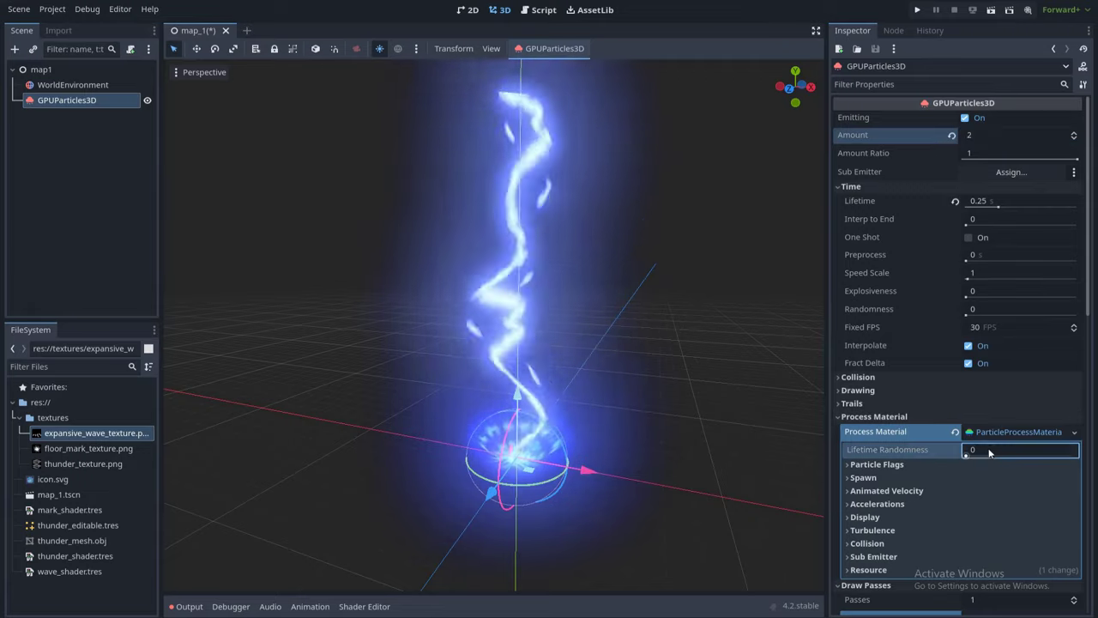
- Set the process material's Lifetime Randomness to 0.1 and enable the Rotate Y particle flag
left_click(921, 466)
scroll(916, 470, "down", 2)
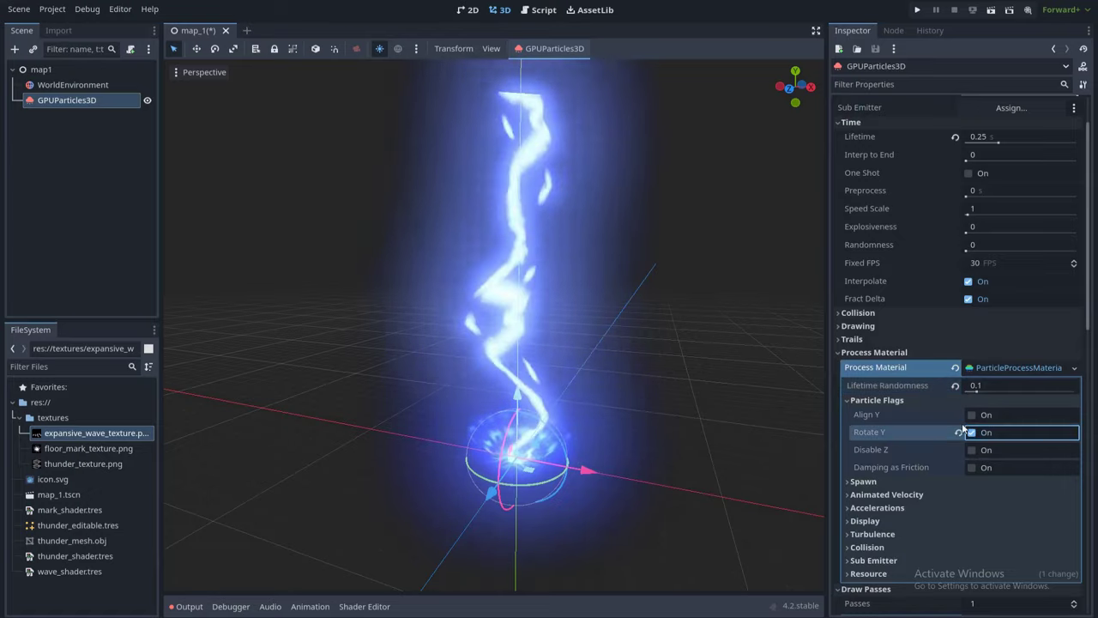
left_click(913, 401)
- Change the spawn position's emission shape to Box with extents of 4 in X, 0 in Y and 4 in Z
left_click(904, 418)
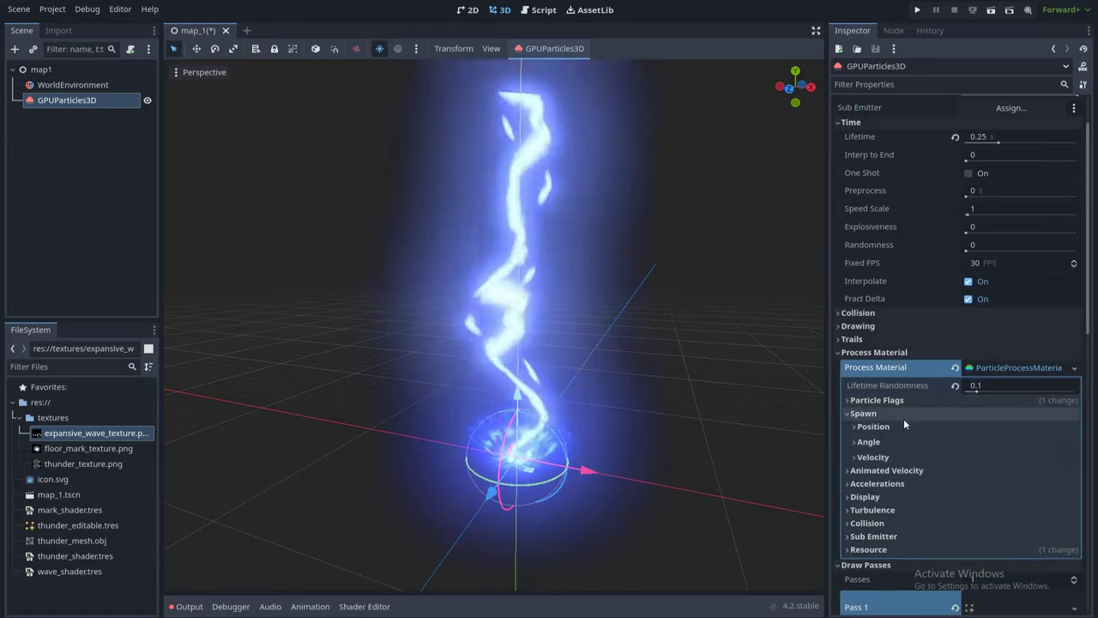
left_click(902, 429)
scroll(969, 439, "down", 2)
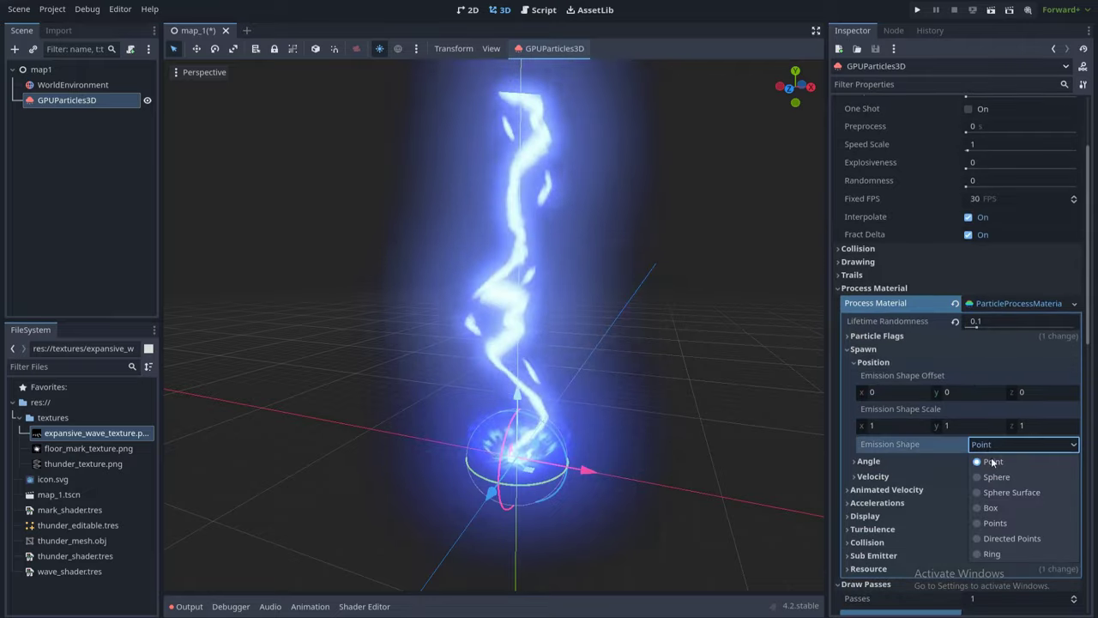
left_click(1002, 510)
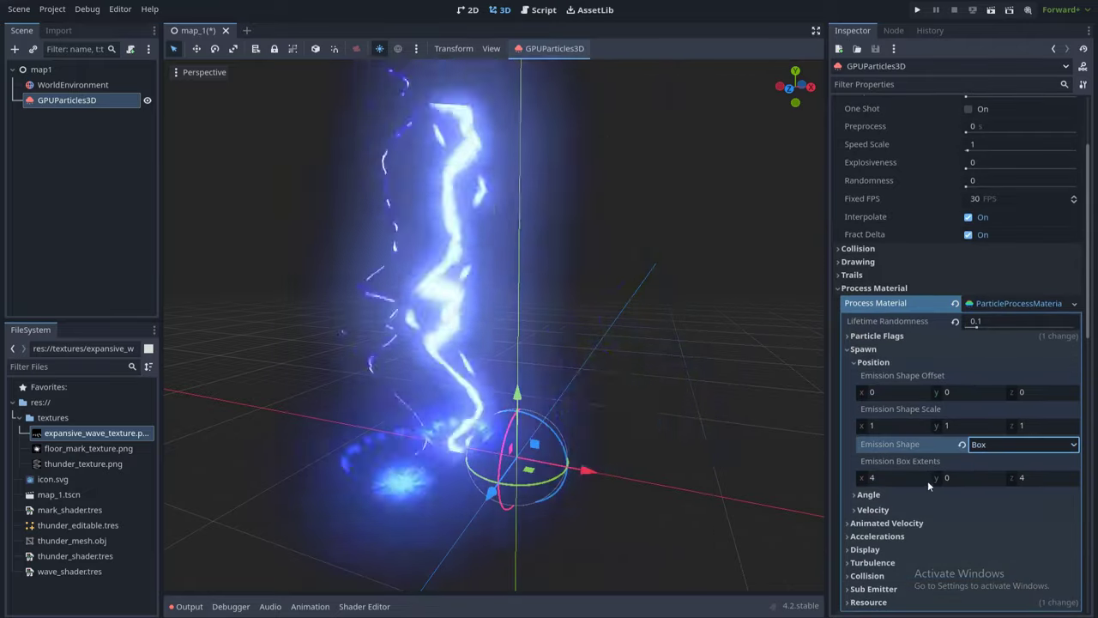
left_click(885, 478)
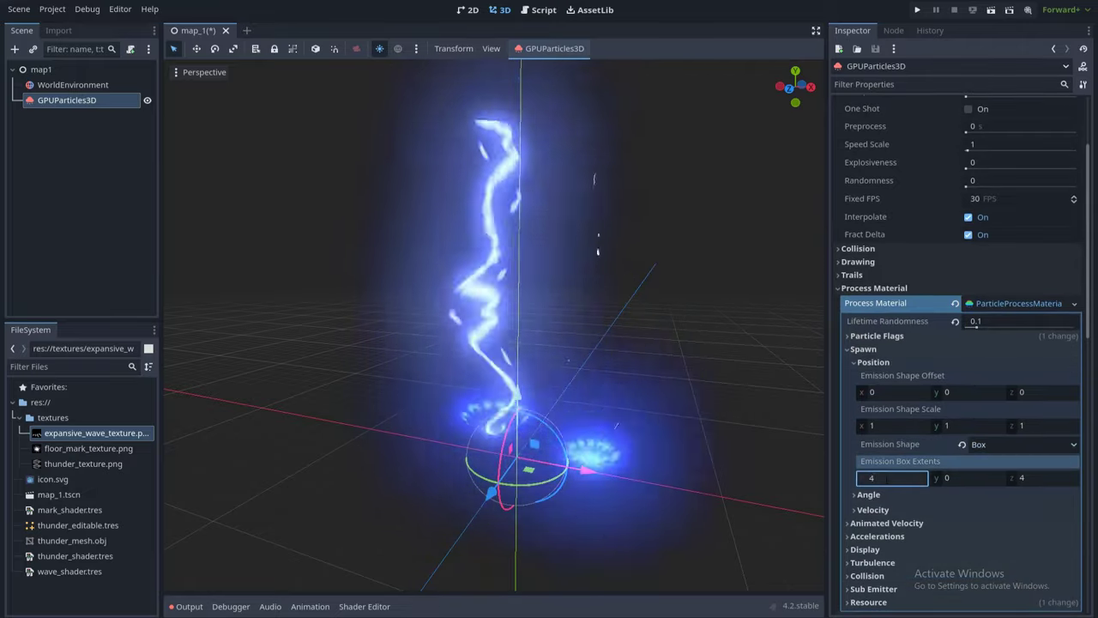
left_click(969, 477)
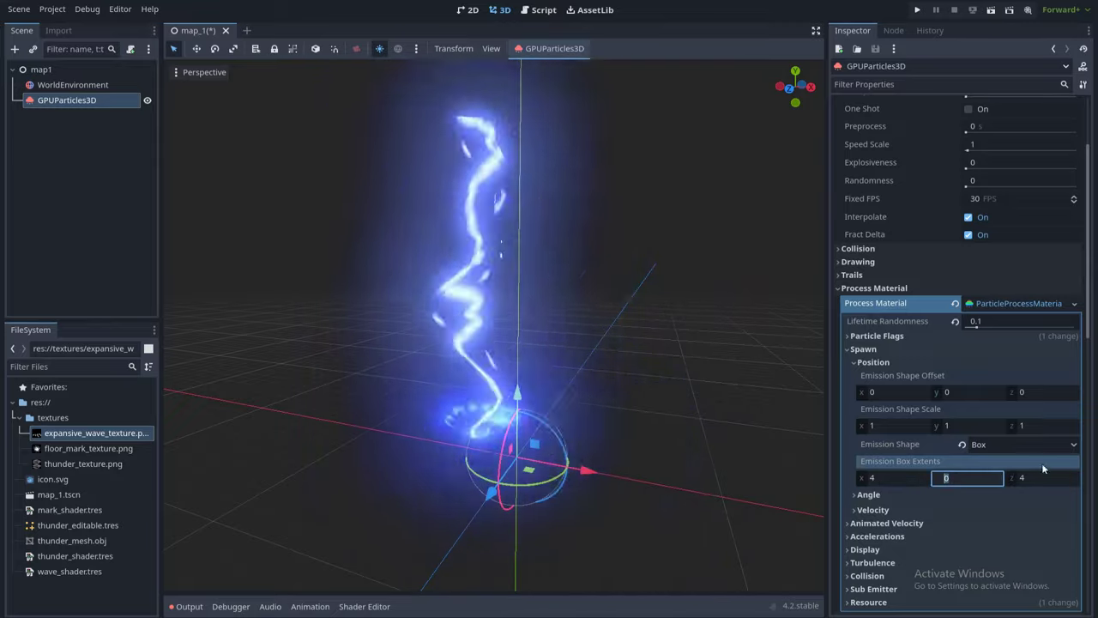
- Set the particles' spawn angle range to a minimum of -180° and a maximum of 180°
left_click(914, 496)
scroll(926, 485, "down", 3)
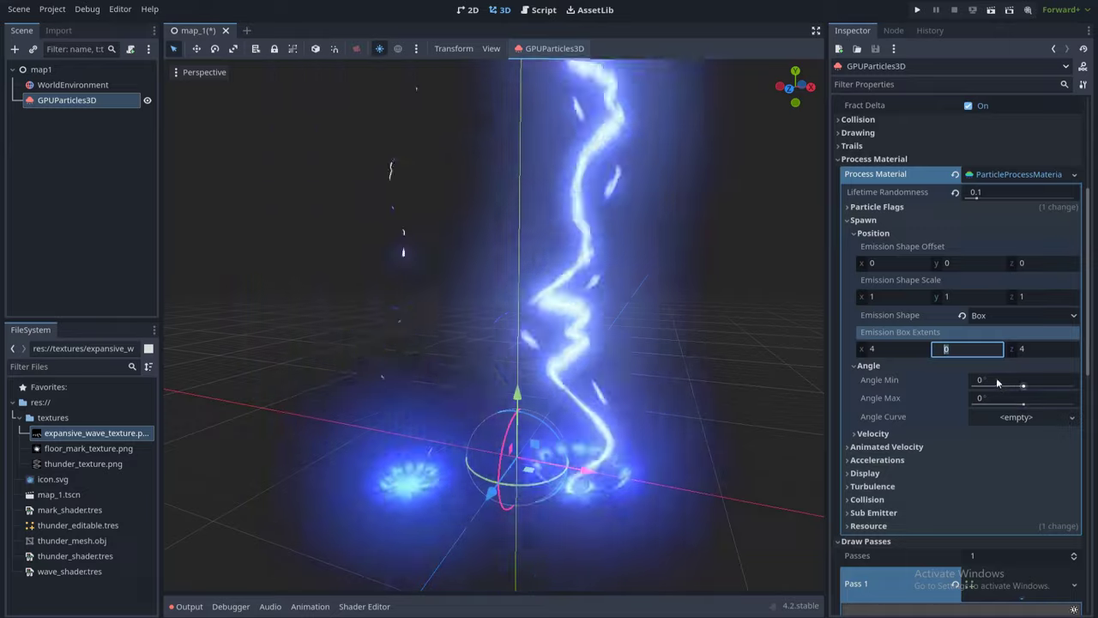
left_click(996, 380)
type("-18")
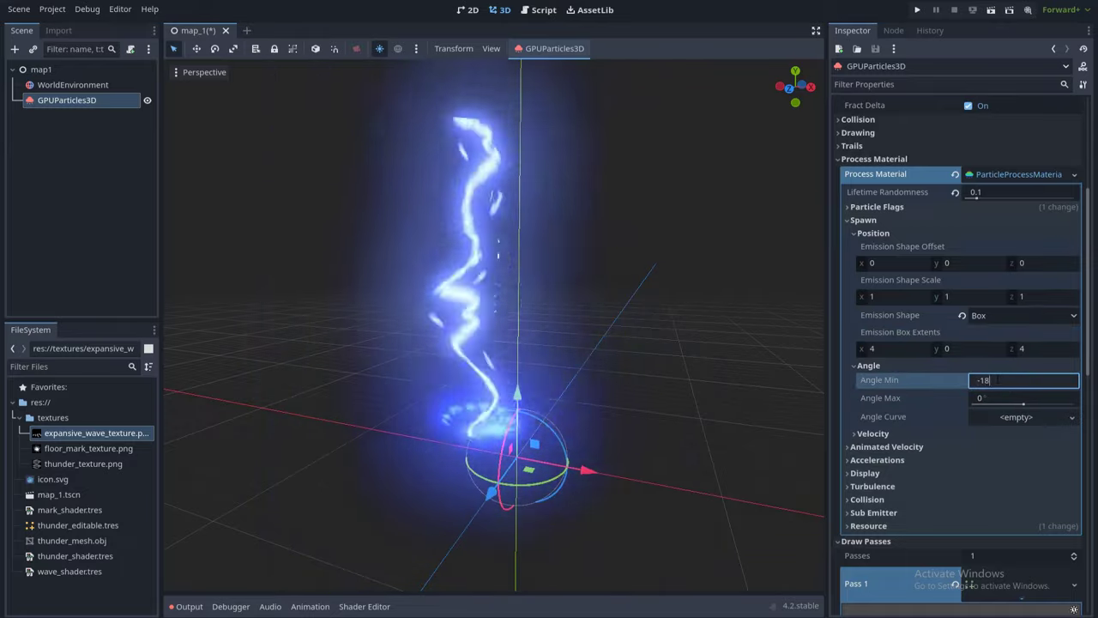
left_click(997, 398)
type("18")
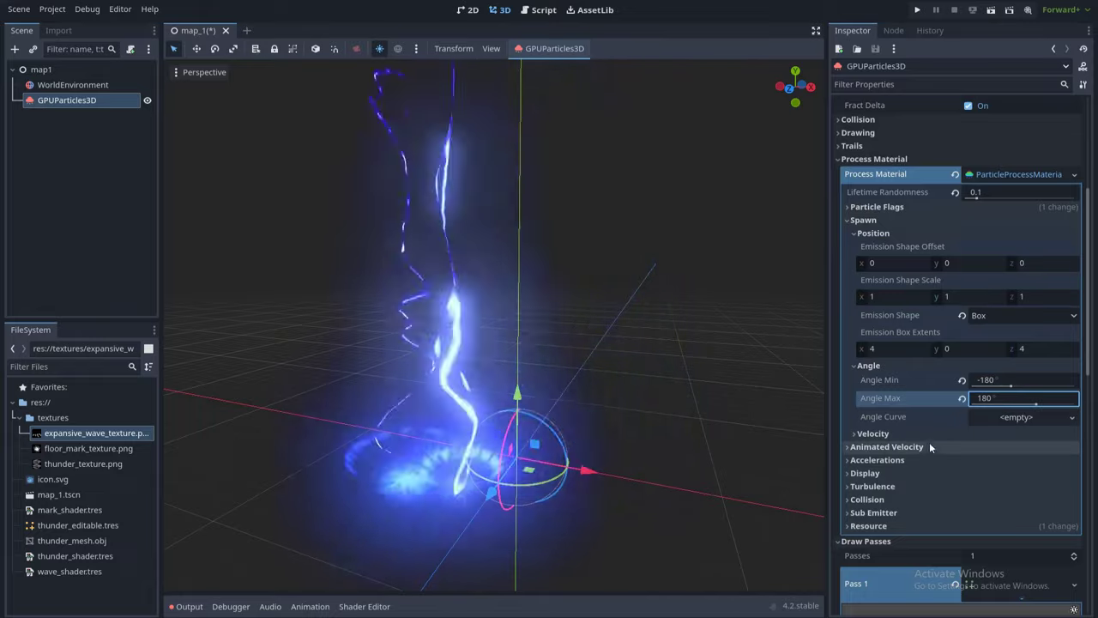
- Set the display Scale Max of the particles to 2 and deselect the node
left_click(897, 473)
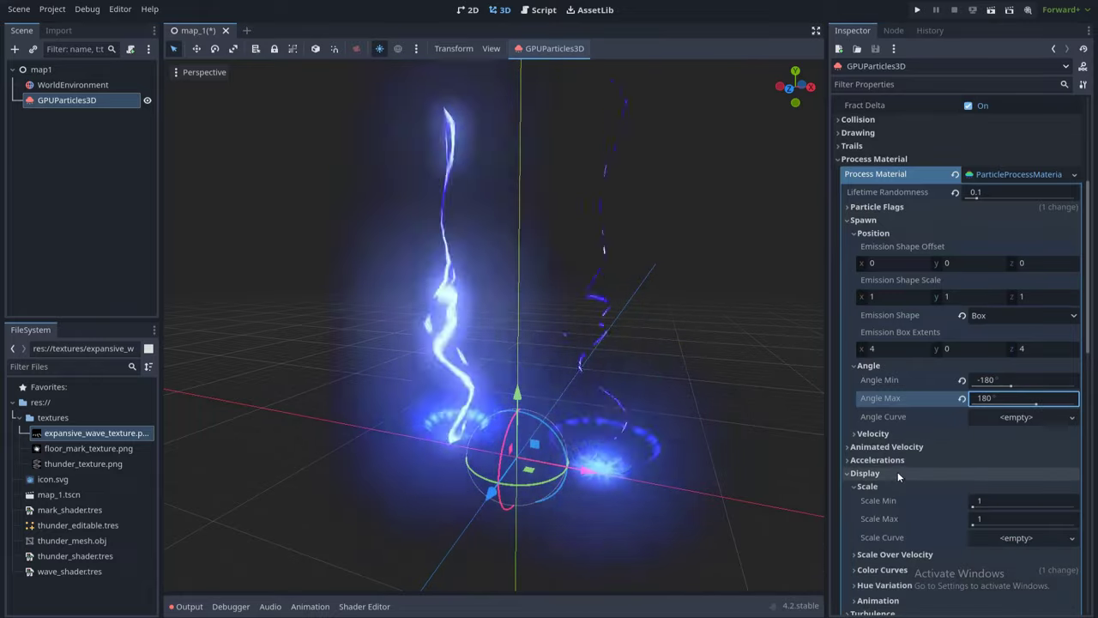
scroll(918, 446, "down", 3)
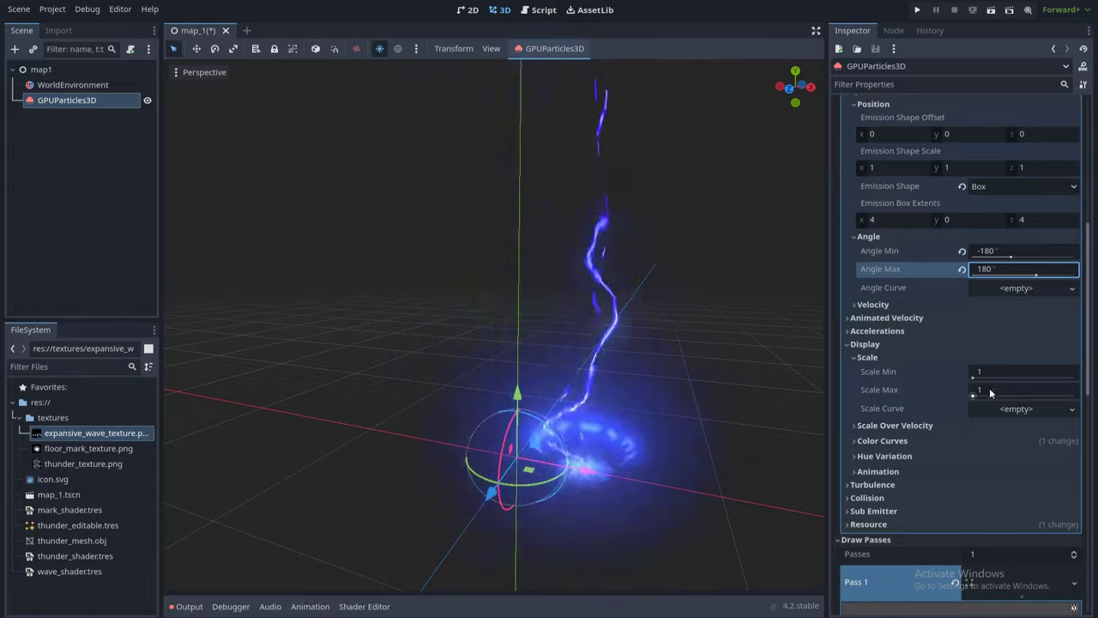
left_click(991, 390)
type("2")
scroll(683, 398, "down", 3)
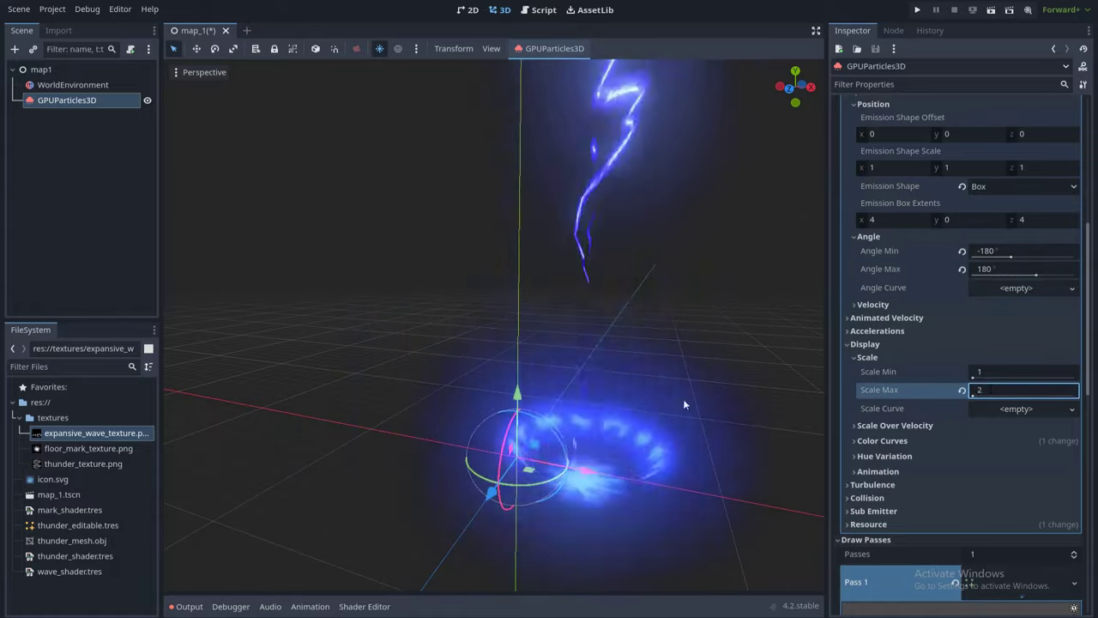
left_click(701, 392)
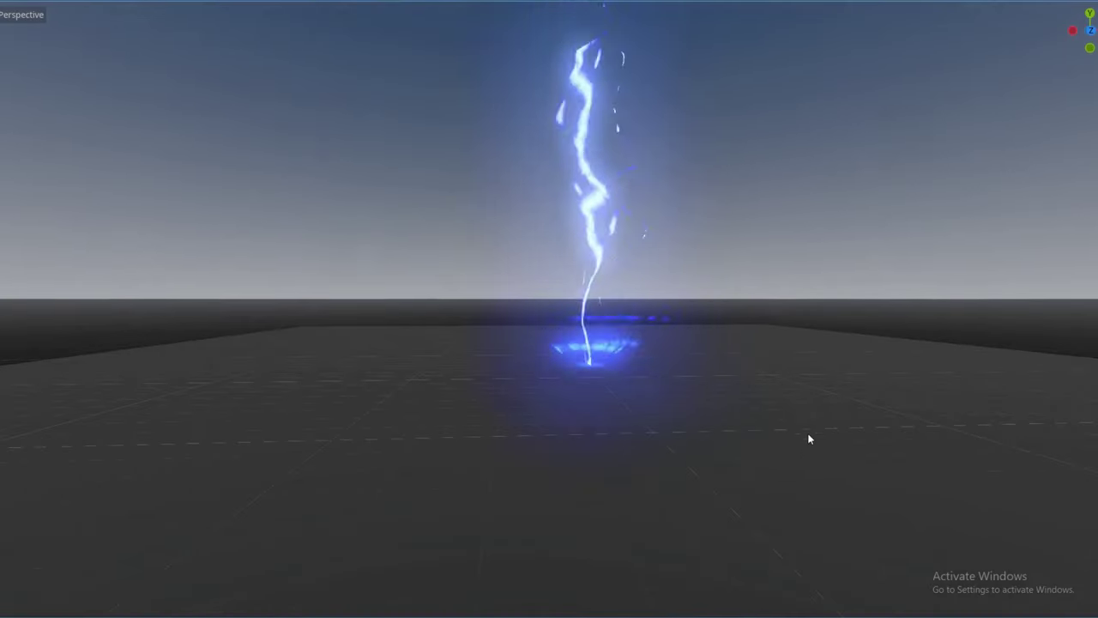
- Move the VFX_thunderSingle strike along the X axis across the floor and view the lightning effects from other angles
middle_click_drag(808, 438, 784, 487)
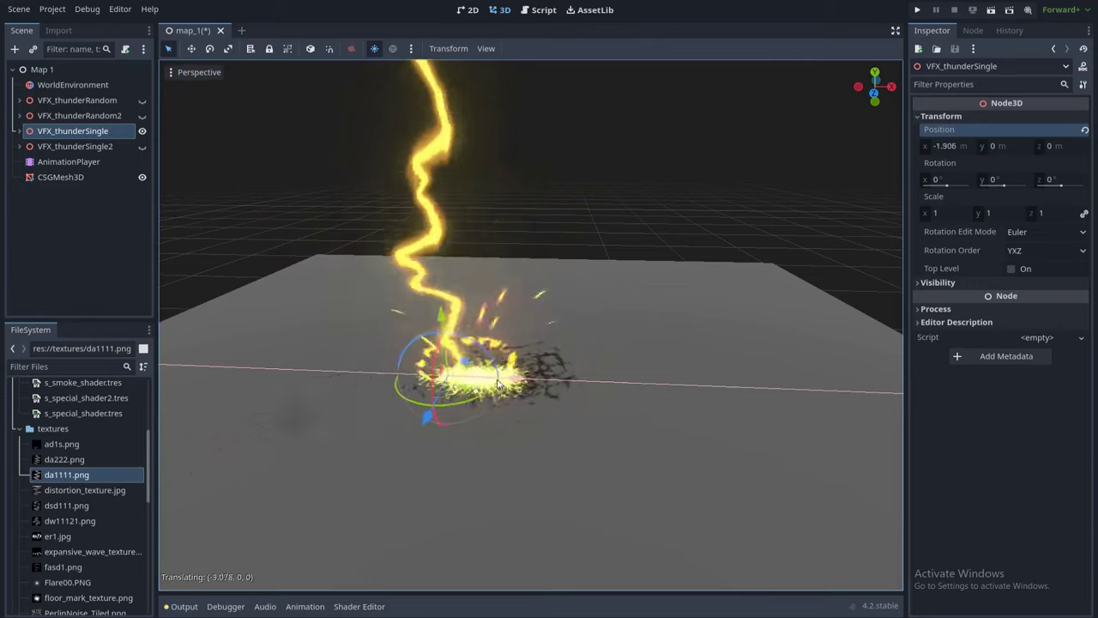
left_click_drag(431, 381, 452, 378)
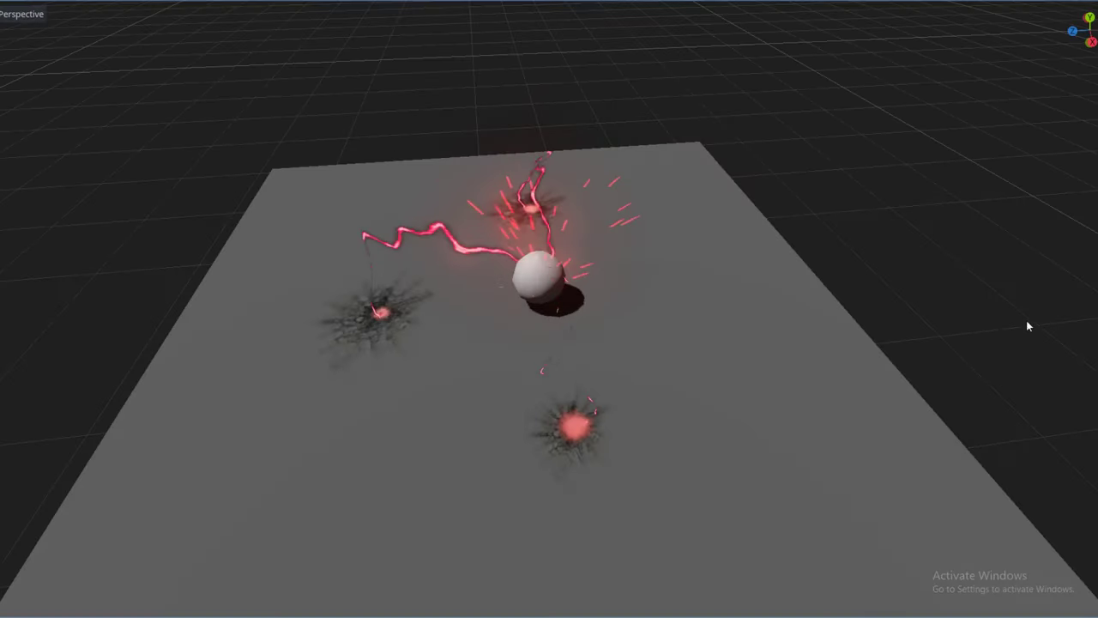
middle_click_drag(1026, 320, 951, 259)
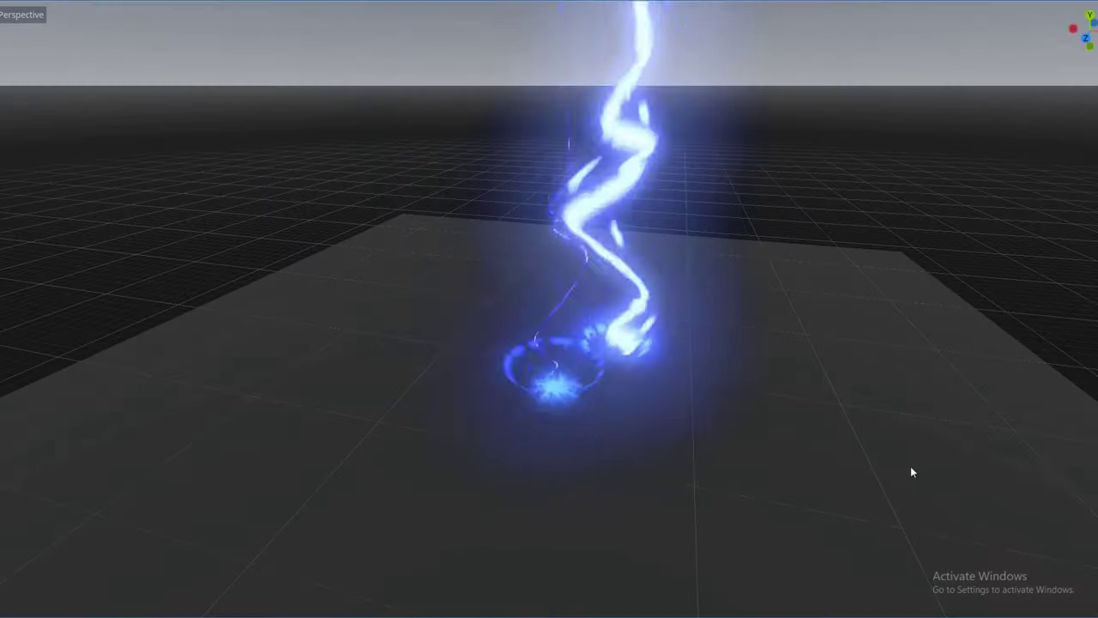
middle_click_drag(930, 464, 960, 443)
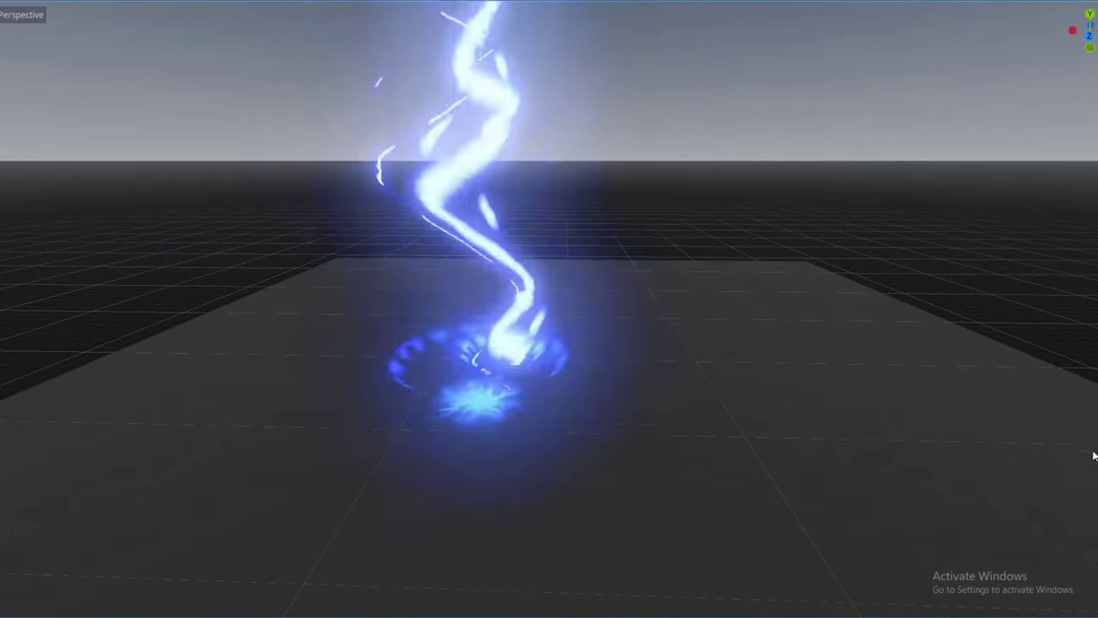